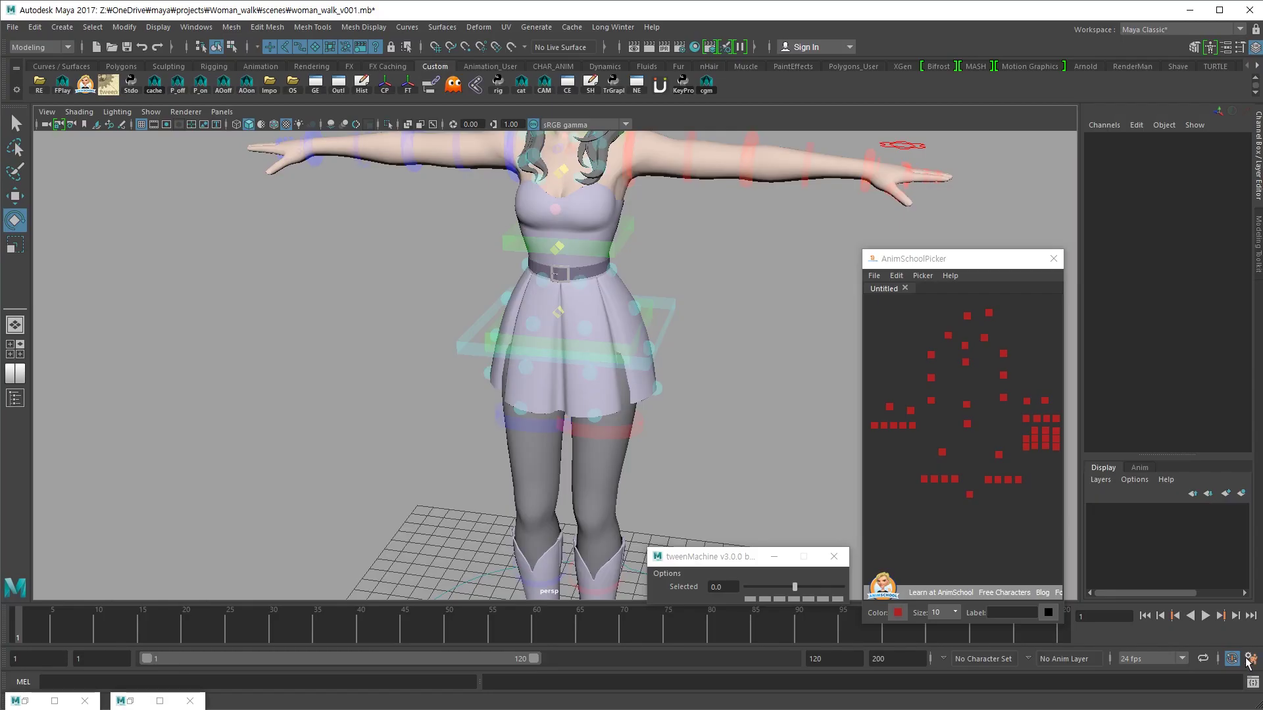
# - Set the playback and animation ranges to frames 1–25, then play the timeline to check it
pyautogui.click(1247, 660)
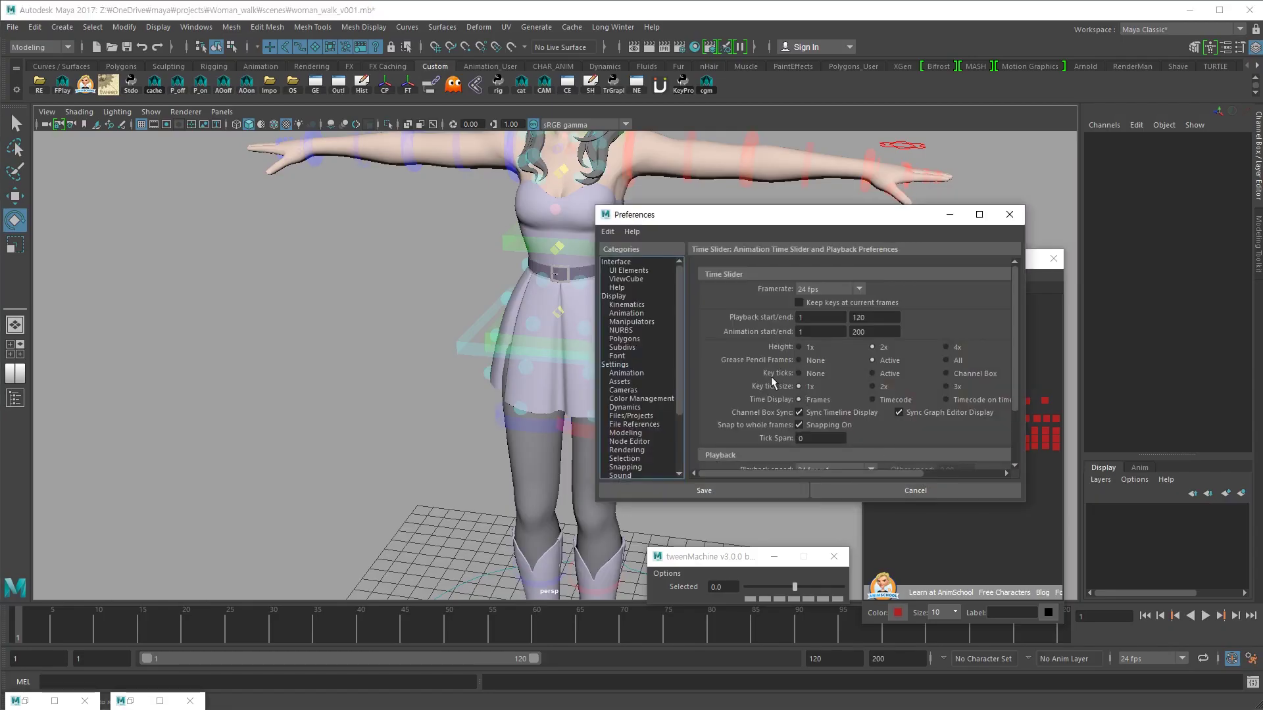
pyautogui.click(640, 377)
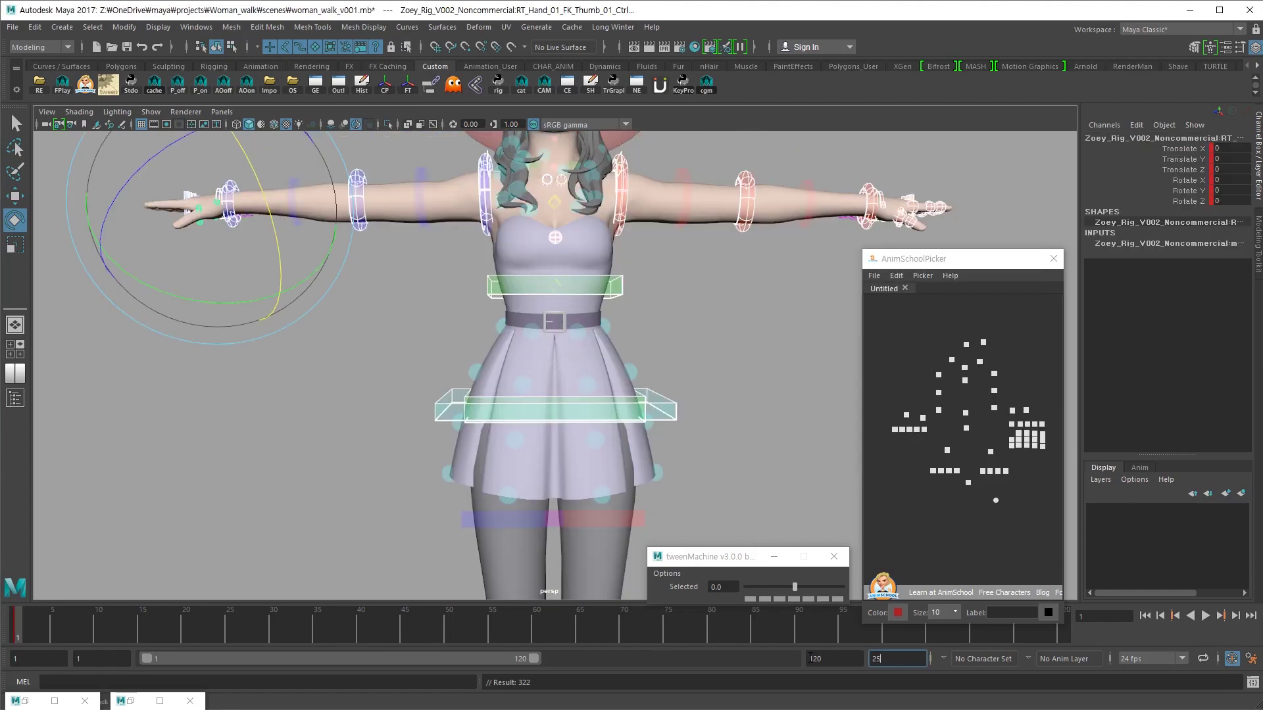
pyautogui.keyDown('alt'); pyautogui.moveTo(739, 423); pyautogui.dragTo(705, 437); pyautogui.keyUp('alt')
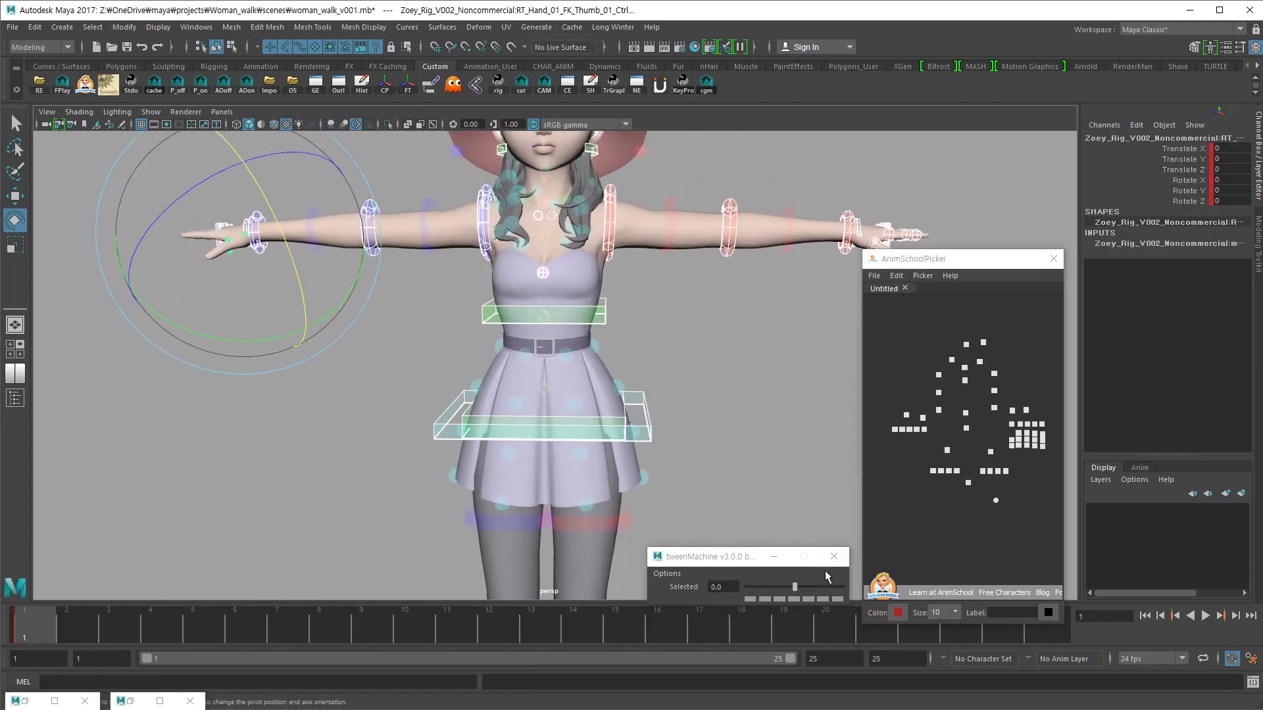
pyautogui.keyDown('alt'); pyautogui.moveTo(781, 481); pyautogui.dragTo(727, 408, button='right'); pyautogui.keyUp('alt')
pyautogui.hotkey('alt', 'v')
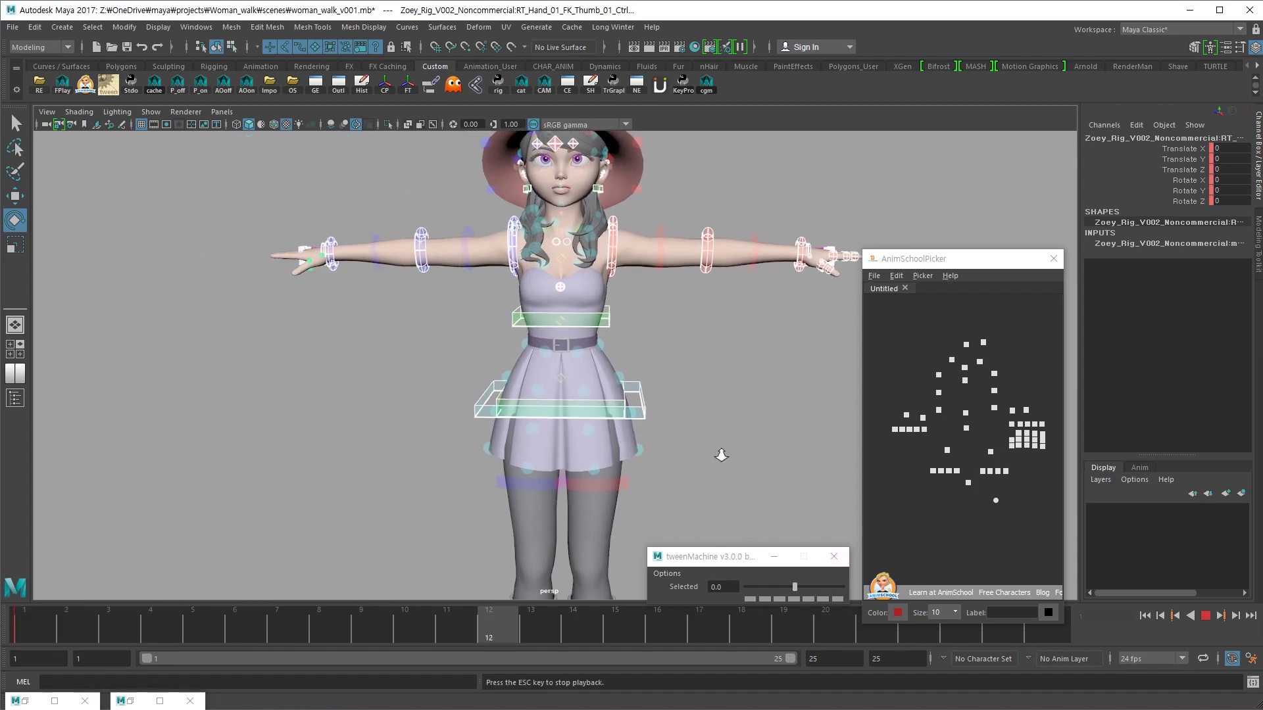
pyautogui.hotkey('alt', 'v')
pyautogui.moveTo(654, 459)
pyautogui.keyDown('alt'); pyautogui.mouseDown()
pyautogui.moveTo(607, 509)
pyautogui.moveTo(747, 480)
pyautogui.moveTo(720, 483)
pyautogui.moveTo(831, 414)
pyautogui.moveTo(624, 414)
pyautogui.moveTo(654, 290)
pyautogui.moveTo(563, 445)
pyautogui.moveTo(592, 421)
pyautogui.mouseUp(); pyautogui.keyUp('alt')
pyautogui.click(720, 483)
# - Tilt the right foot and roll the left foot to about 33 degrees for a stride
pyautogui.click(945, 465)
pyautogui.click(955, 461)
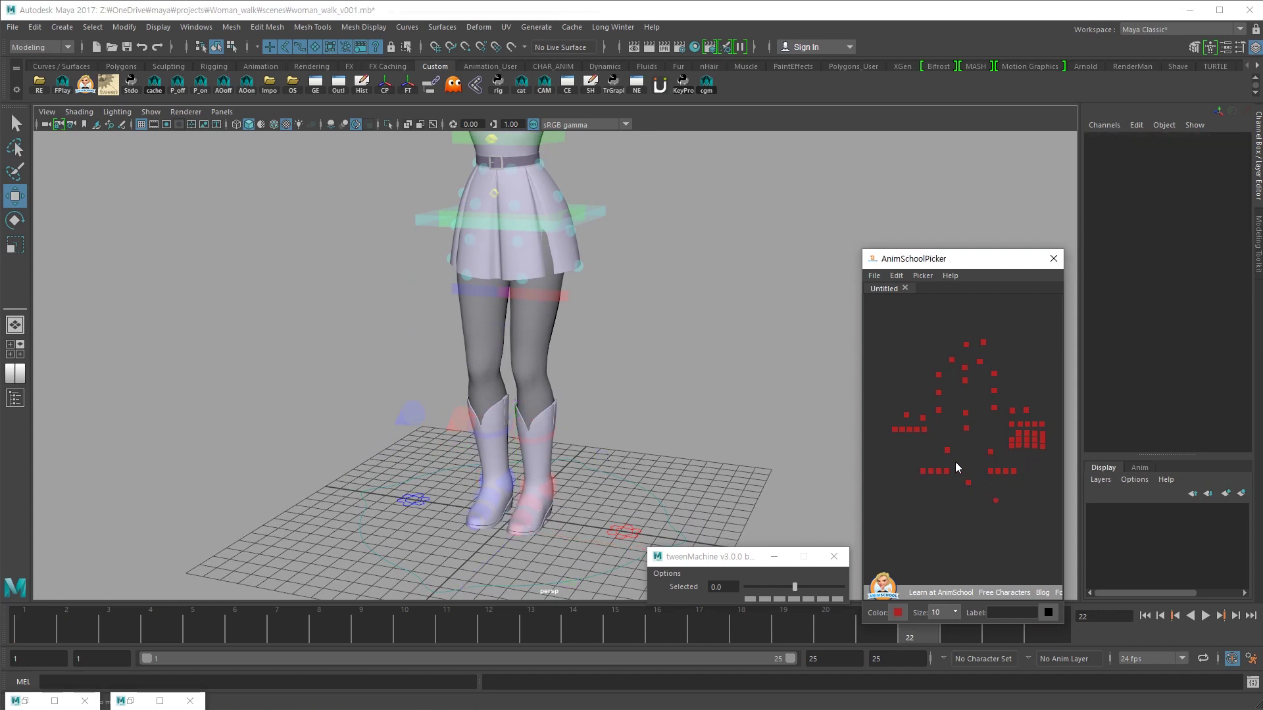
pyautogui.moveTo(690, 454)
pyautogui.keyDown('alt'); pyautogui.mouseDown()
pyautogui.moveTo(635, 454)
pyautogui.moveTo(644, 485)
pyautogui.moveTo(436, 434)
pyautogui.mouseUp(); pyautogui.keyUp('alt')
pyautogui.press('e')
pyautogui.keyDown('alt'); pyautogui.moveTo(363, 412); pyautogui.dragTo(461, 368); pyautogui.keyUp('alt')
pyautogui.click(998, 471)
pyautogui.press('e')
pyautogui.moveTo(578, 460)
pyautogui.mouseDown()
pyautogui.moveTo(574, 496)
pyautogui.moveTo(361, 471)
pyautogui.moveTo(471, 484)
pyautogui.mouseUp()
pyautogui.keyDown('alt'); pyautogui.moveTo(375, 456); pyautogui.dragTo(460, 421); pyautogui.keyUp('alt')
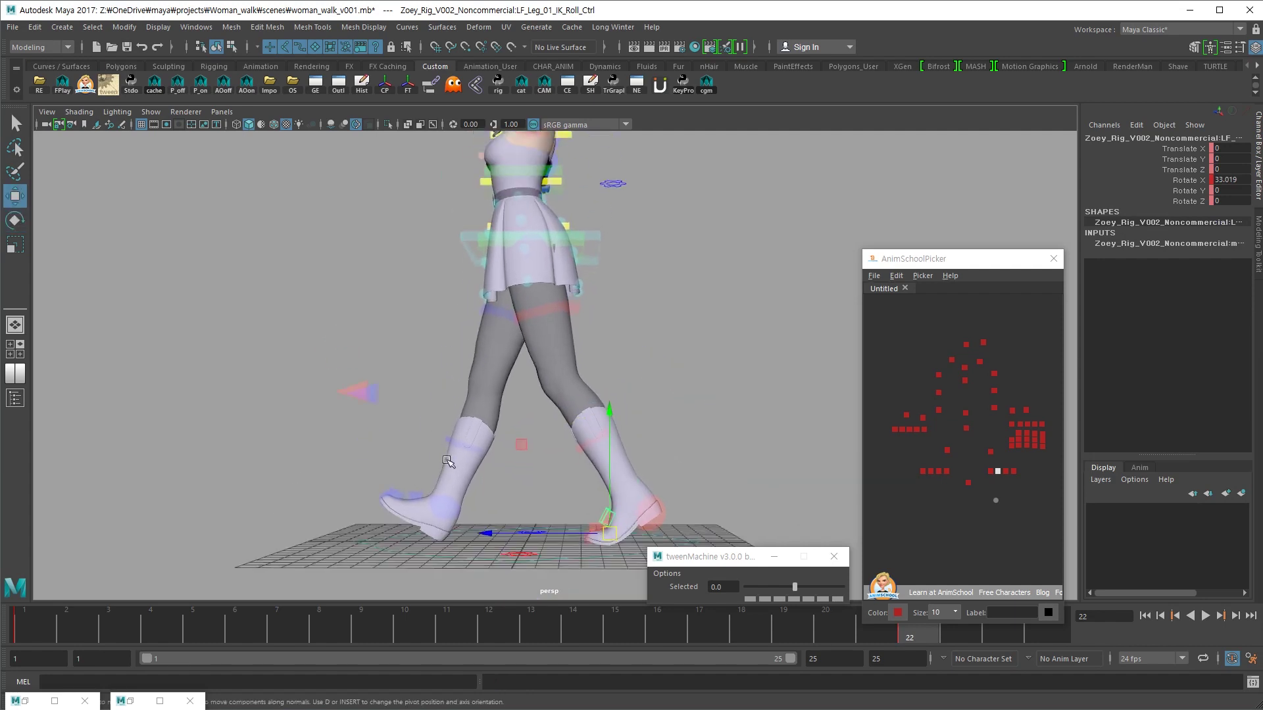
pyautogui.click(756, 296)
# - Twist the torso about 10 degrees with the spine control
pyautogui.click(967, 429)
pyautogui.press('e')
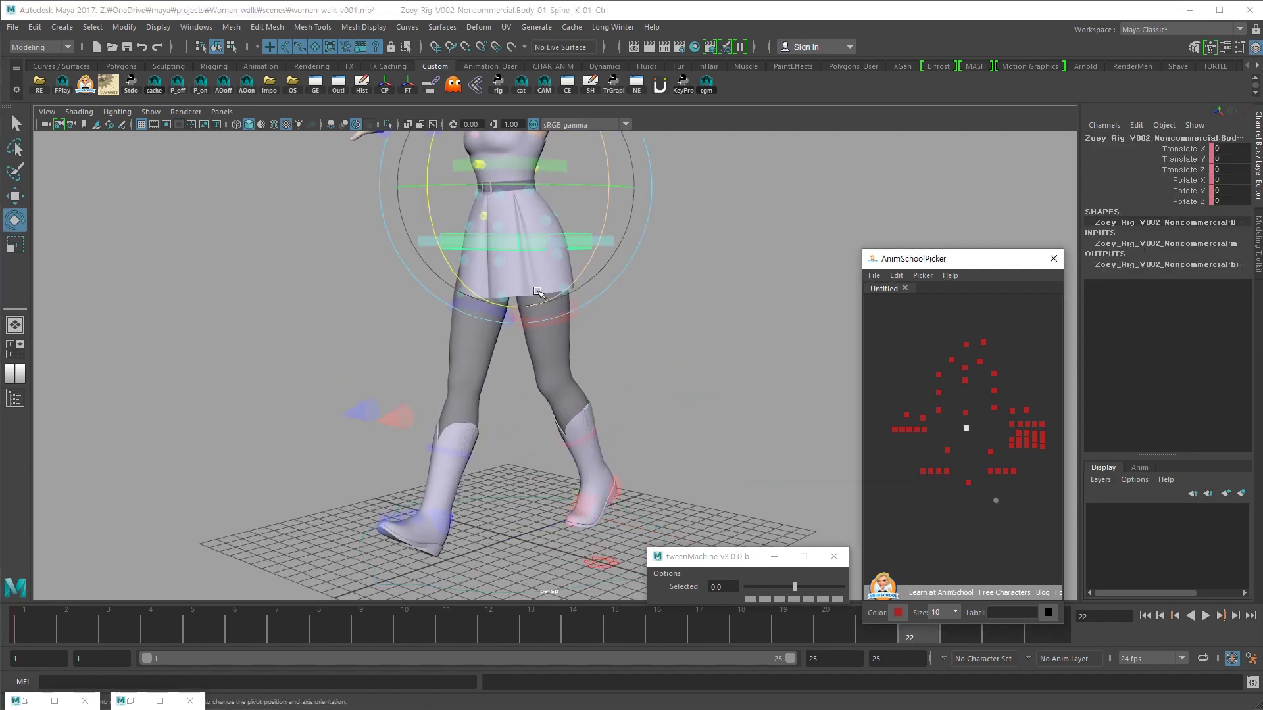
pyautogui.press('f')
pyautogui.moveTo(697, 239); pyautogui.dragTo(680, 242, button='middle')
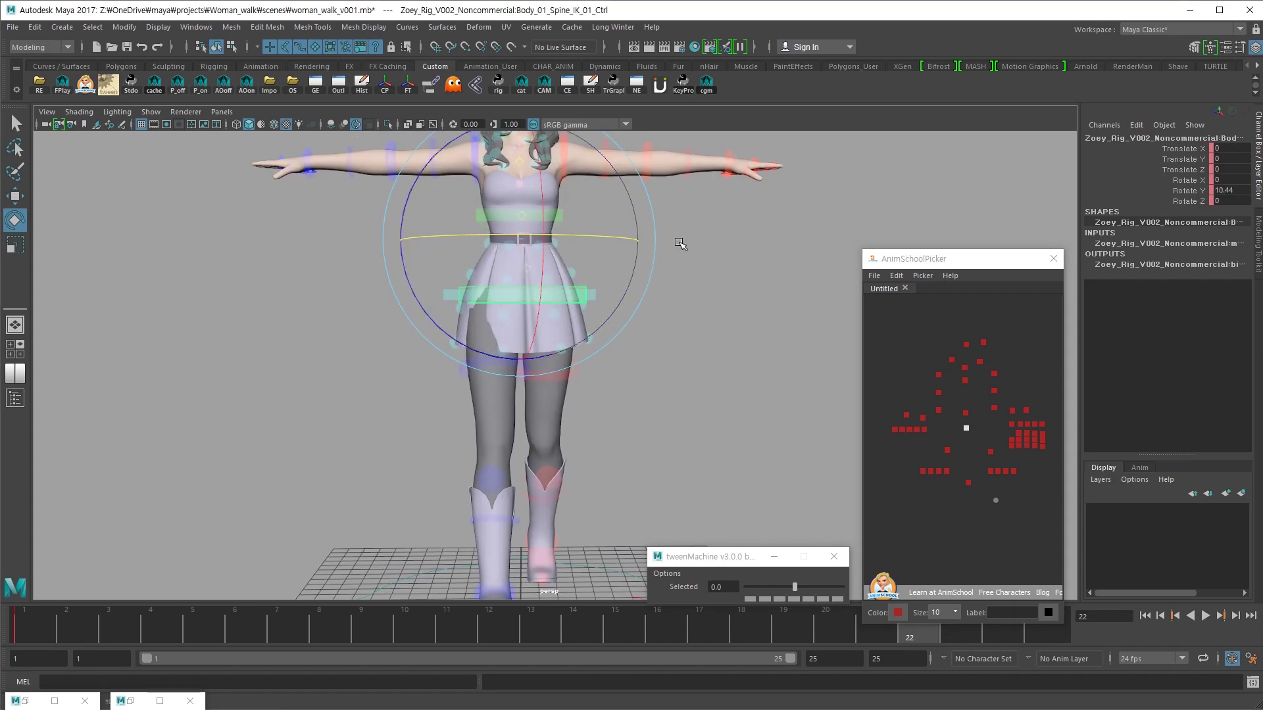
pyautogui.moveTo(508, 512)
pyautogui.keyDown('alt'); pyautogui.mouseDown()
pyautogui.moveTo(486, 421)
pyautogui.moveTo(487, 433)
pyautogui.mouseUp(); pyautogui.keyUp('alt')
# - Select the left foot IK control and bring up the walk reference video
pyautogui.click(990, 471)
pyautogui.moveTo(566, 500)
pyautogui.keyDown('alt'); pyautogui.mouseDown()
pyautogui.moveTo(566, 475)
pyautogui.moveTo(560, 509)
pyautogui.mouseUp(); pyautogui.keyUp('alt')
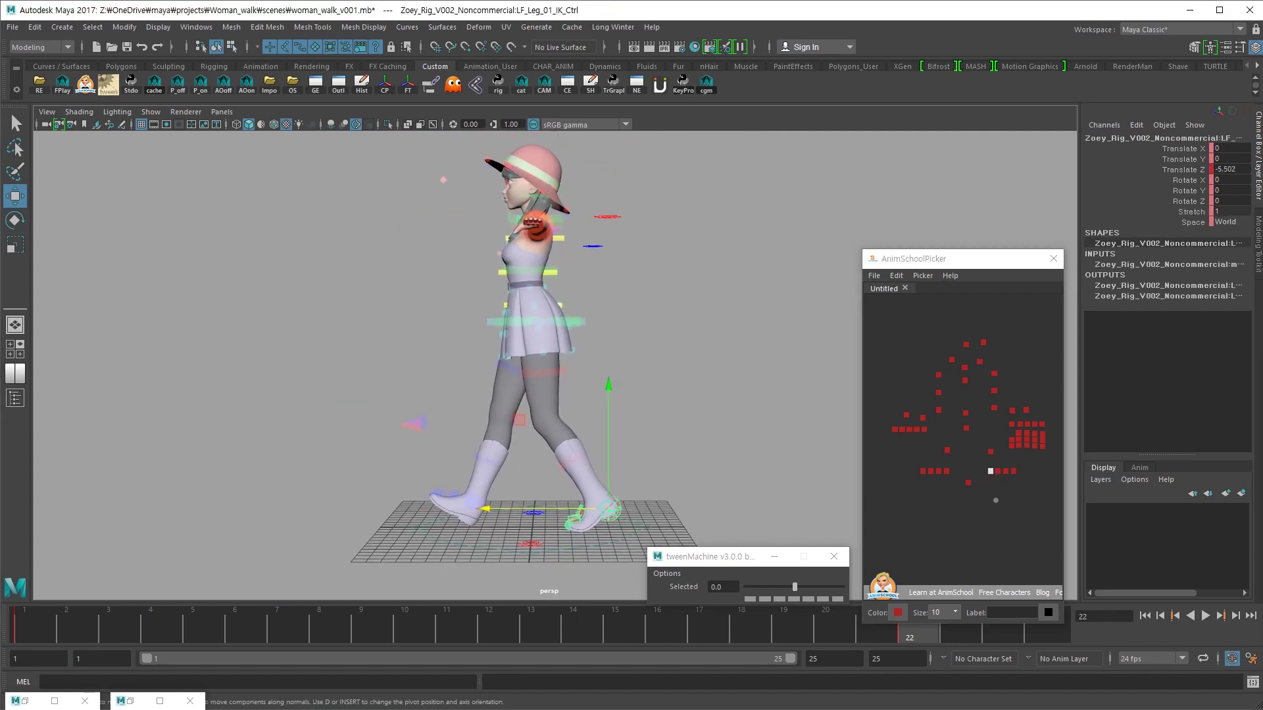
pyautogui.hotkey('alt', 'Tab')
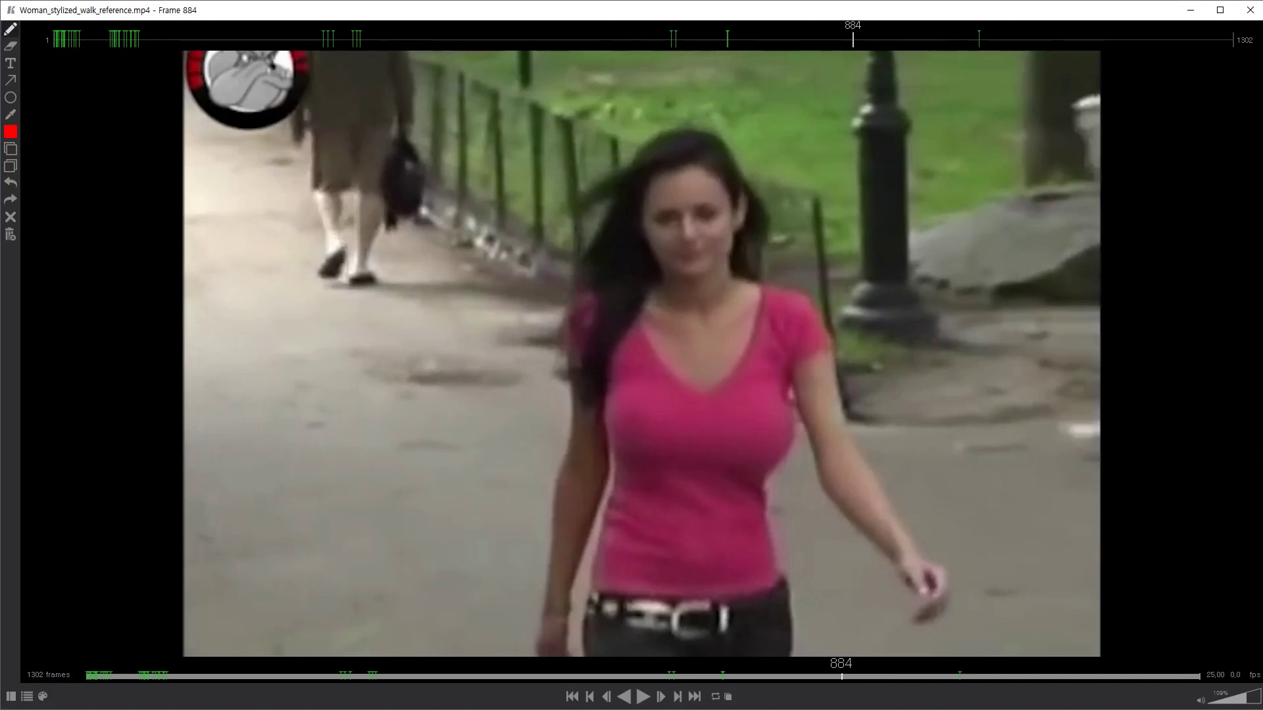
# - Scrub the white-dress walk reference to frame 10, then minimize the player
pyautogui.click(59, 41)
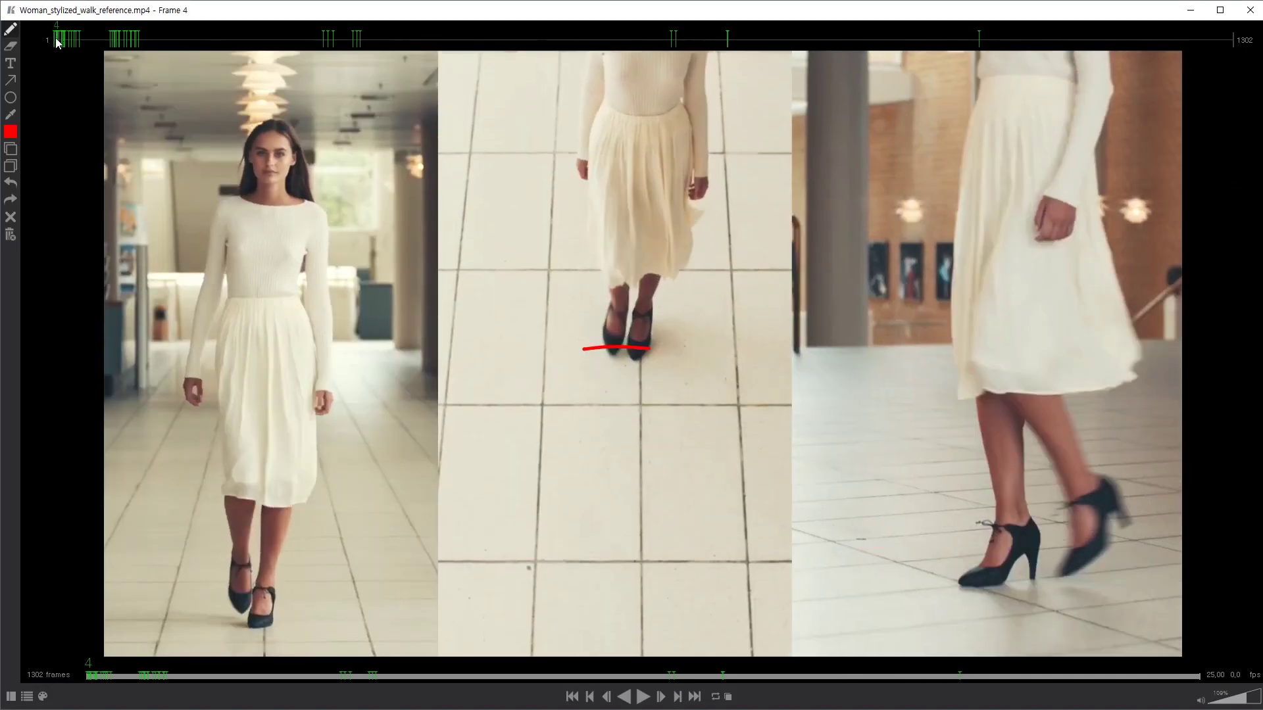
pyautogui.moveTo(60, 41); pyautogui.dragTo(62, 40)
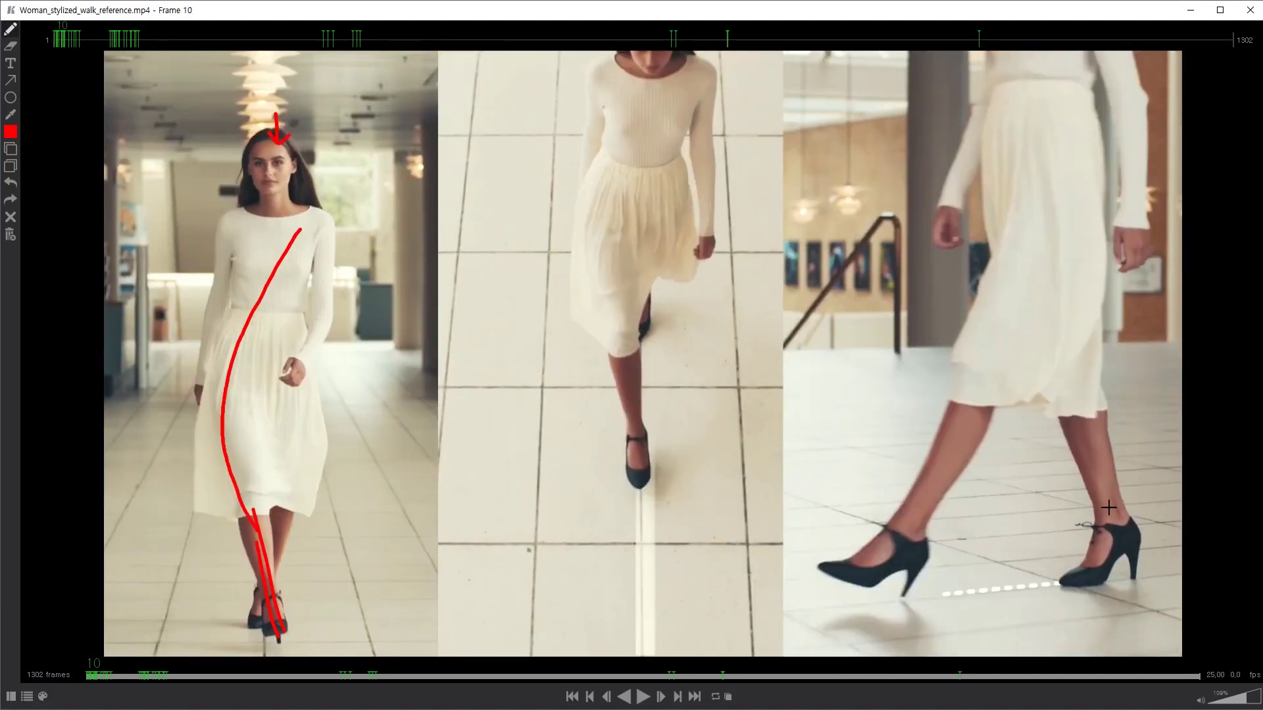
pyautogui.click(1190, 11)
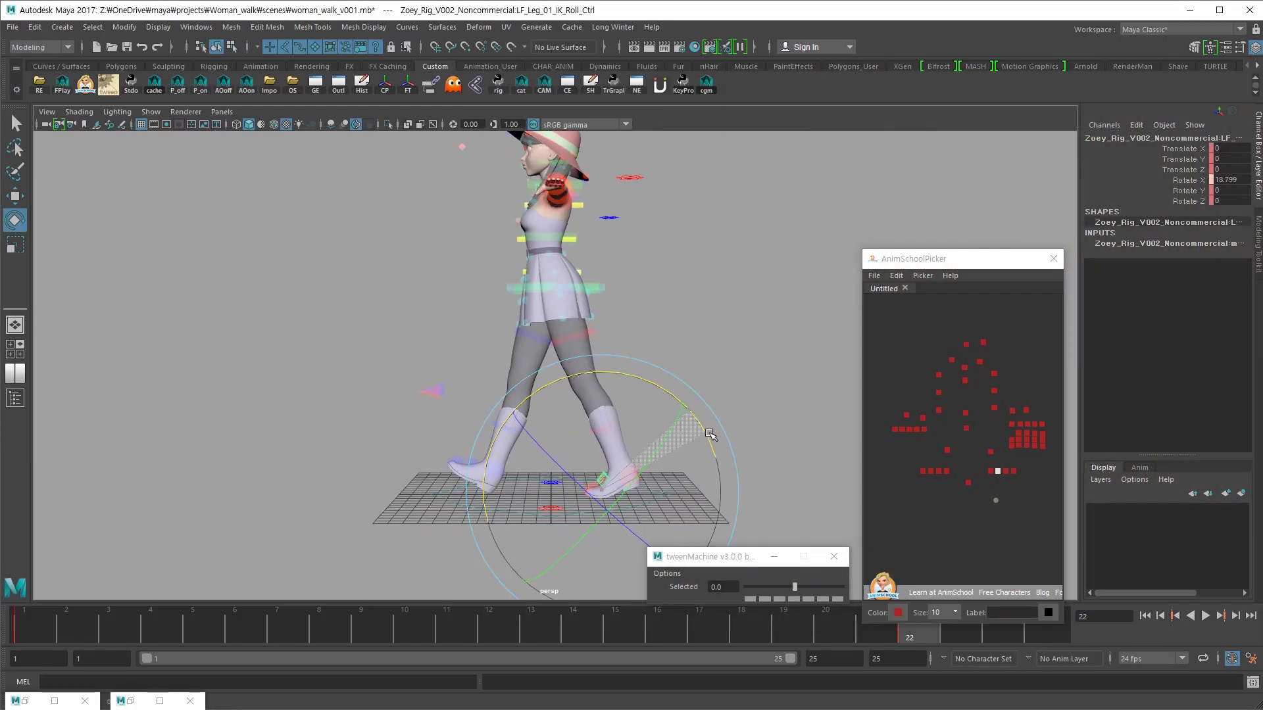
# - Move the left foot IK forward in Z and ease its roll to about 9 degrees
pyautogui.click(990, 471)
pyautogui.keyDown('alt'); pyautogui.moveTo(754, 476); pyautogui.dragTo(724, 468); pyautogui.keyUp('alt')
pyautogui.moveTo(603, 475)
pyautogui.mouseDown()
pyautogui.moveTo(582, 479)
pyautogui.moveTo(667, 479)
pyautogui.mouseUp()
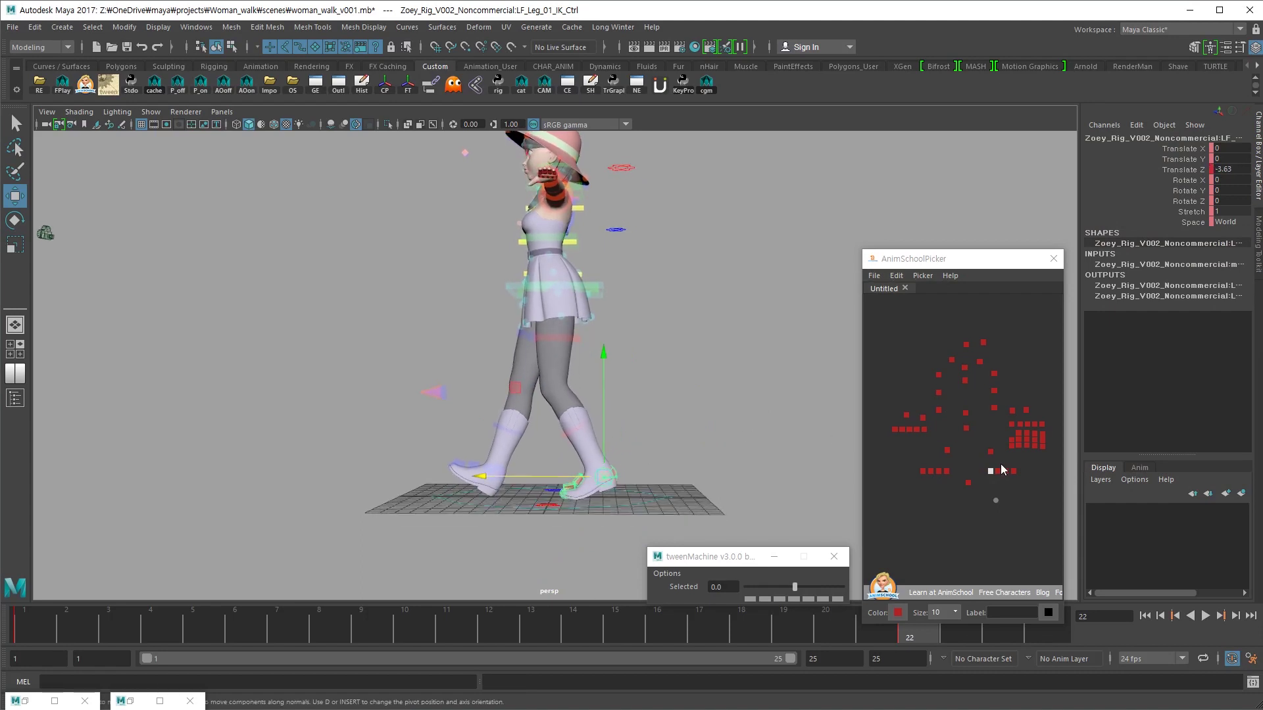
pyautogui.click(997, 471)
pyautogui.moveTo(633, 428); pyautogui.dragTo(659, 423)
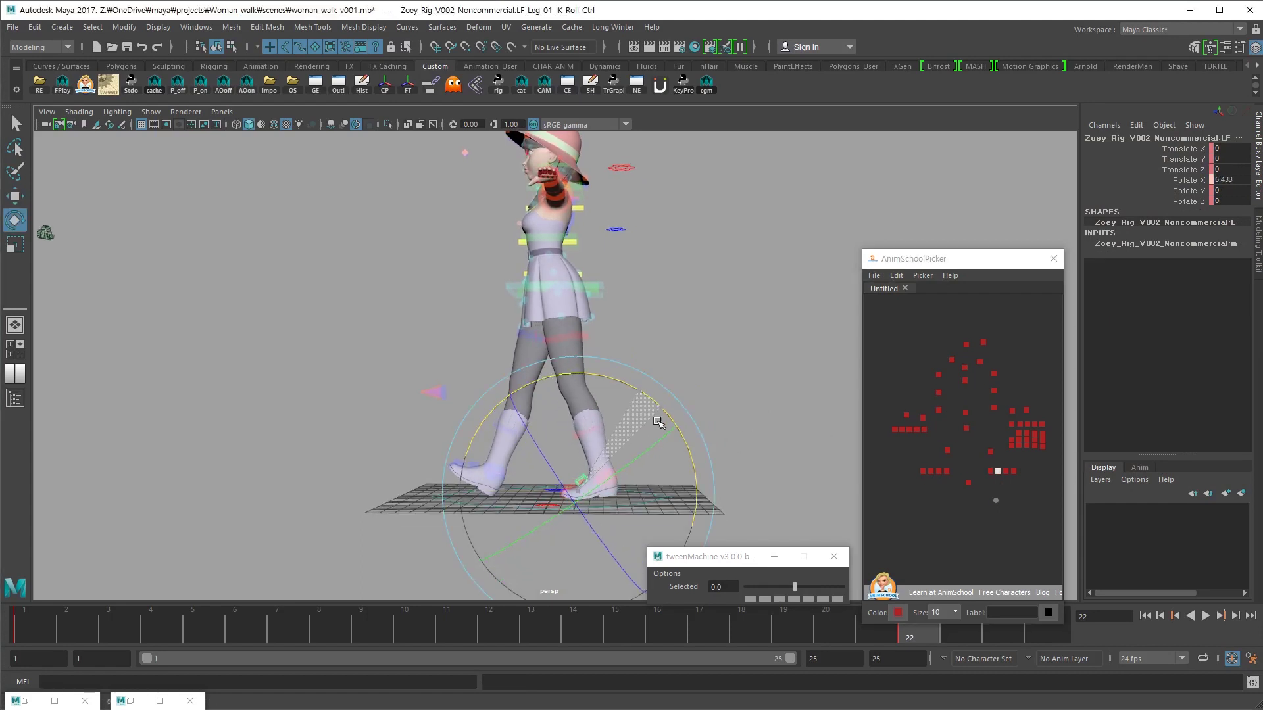
pyautogui.moveTo(652, 416); pyautogui.dragTo(743, 383)
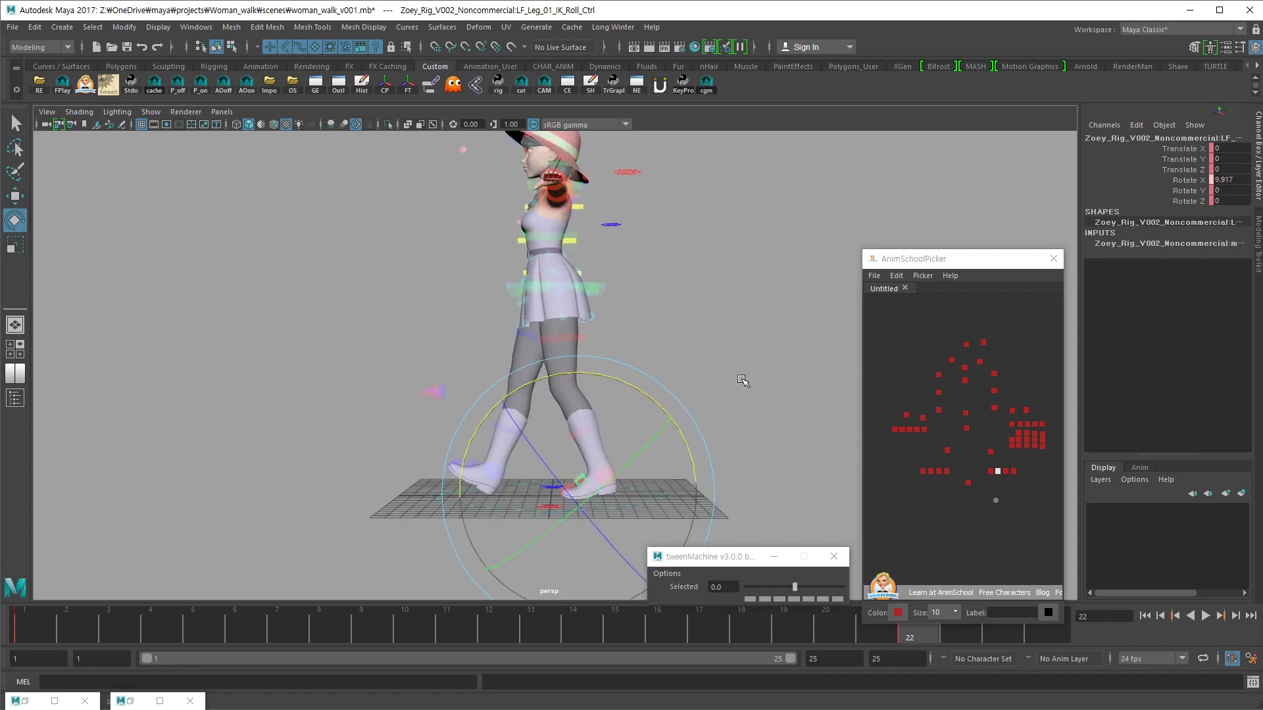
pyautogui.keyDown('alt'); pyautogui.moveTo(559, 437); pyautogui.dragTo(579, 460); pyautogui.keyUp('alt')
# - Lower the centre-of-gravity control to -0.4, then undo it
pyautogui.click(965, 413)
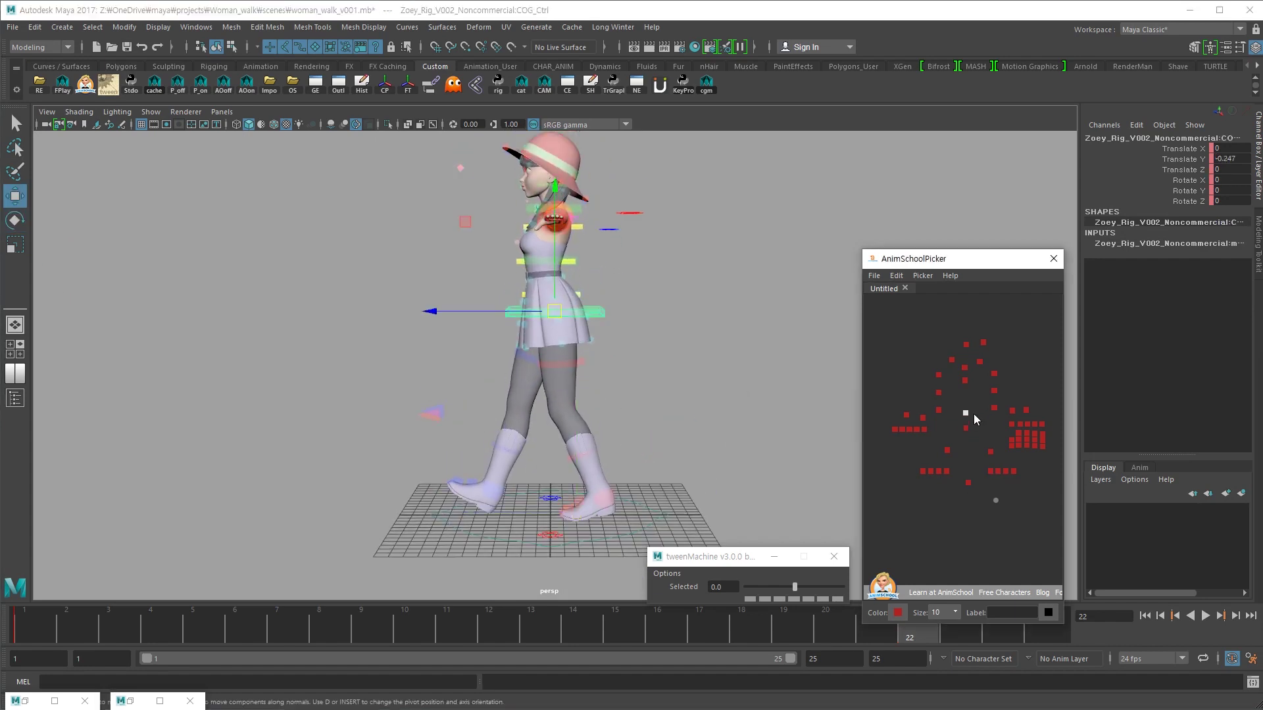
pyautogui.click(553, 265)
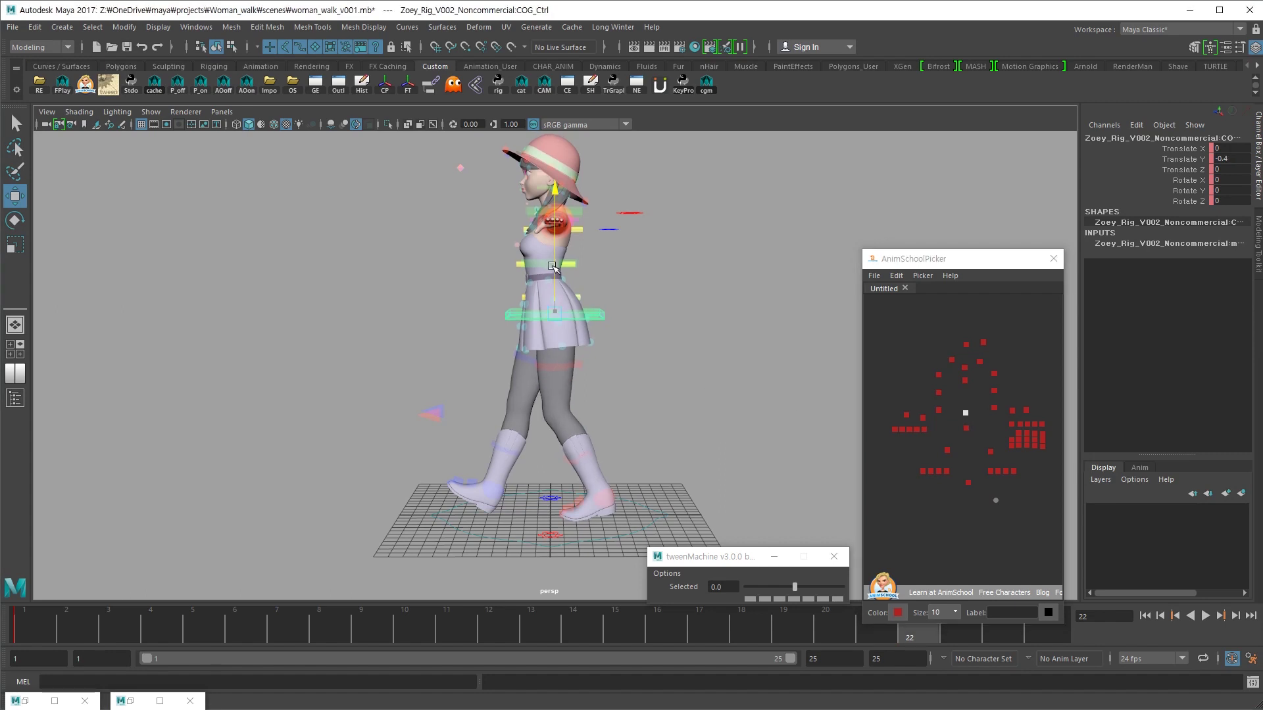
pyautogui.hotkey('ctrl', 'z')
pyautogui.hotkey('ctrl', 'z')
pyautogui.hotkey('ctrl', 'z')
pyautogui.hotkey('ctrl', 'z')
pyautogui.hotkey('ctrl', 'z')
pyautogui.hotkey('ctrl', 'z')
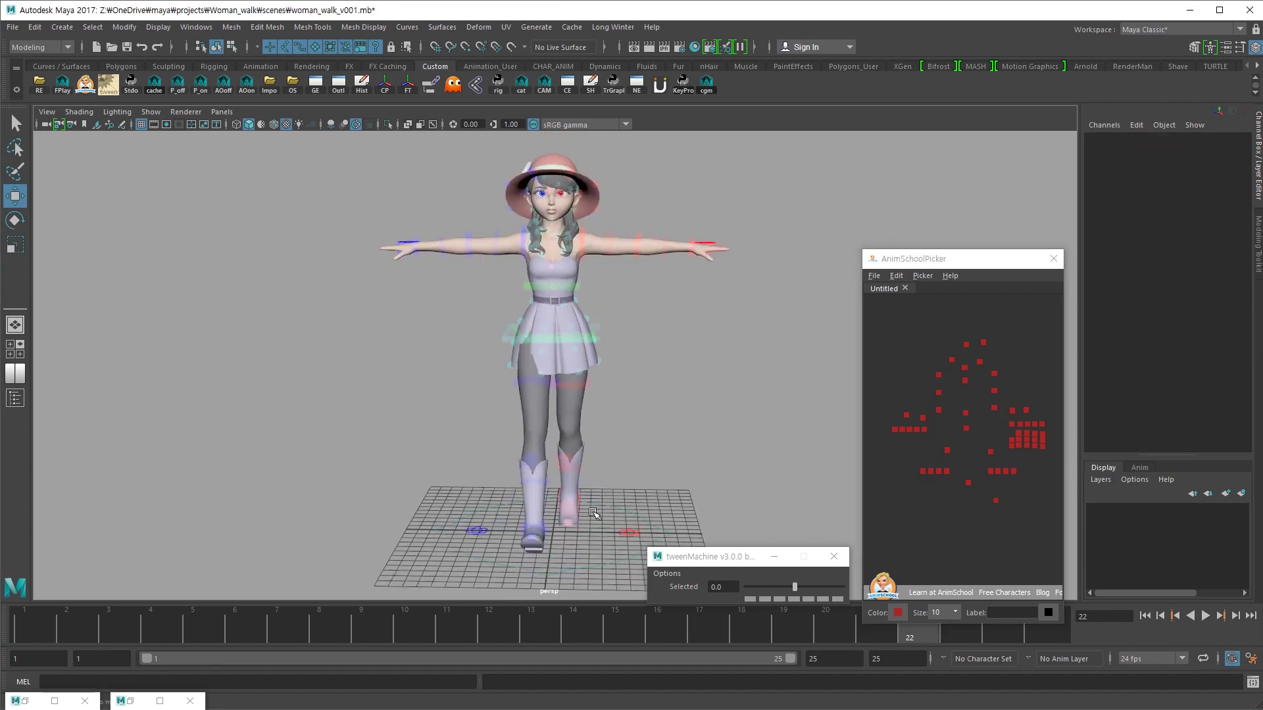
# - Try shifting the right foot IK outward, then undo it
pyautogui.click(991, 472)
pyautogui.click(946, 471)
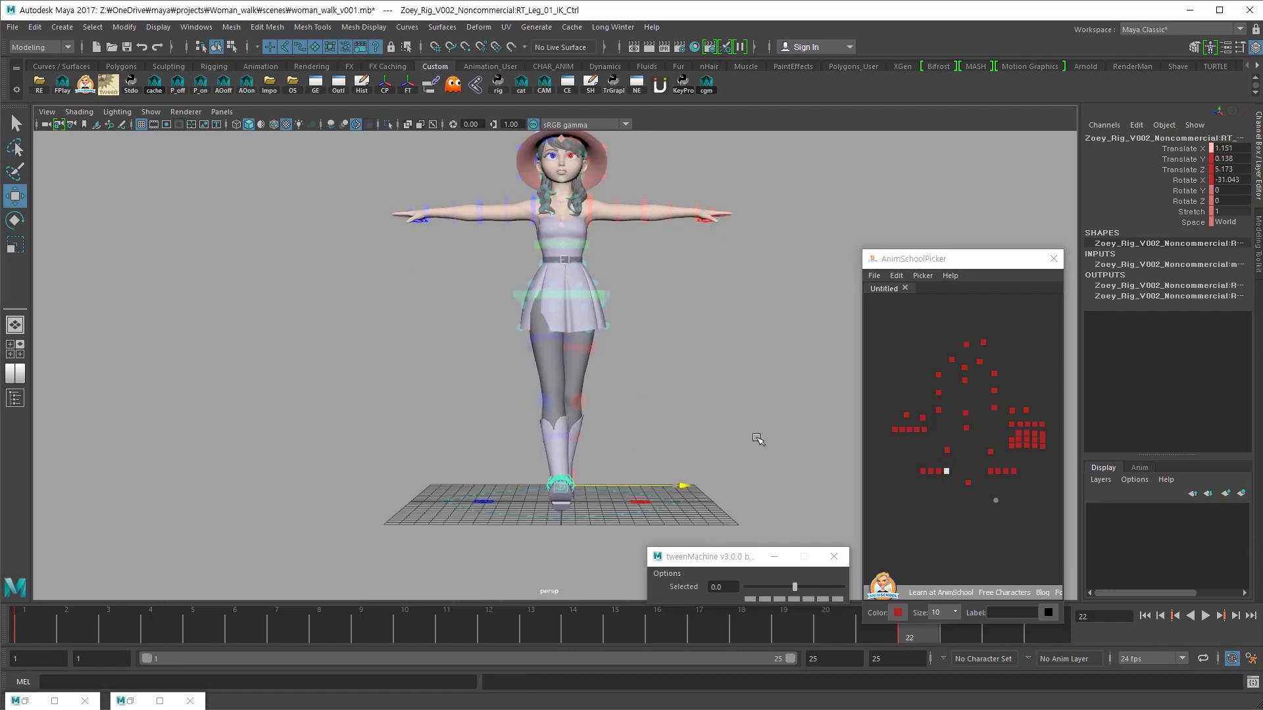
pyautogui.hotkey('shift', 'z')
pyautogui.hotkey('ctrl', 'z')
pyautogui.hotkey('ctrl', 'z')
pyautogui.hotkey('ctrl', 'z')
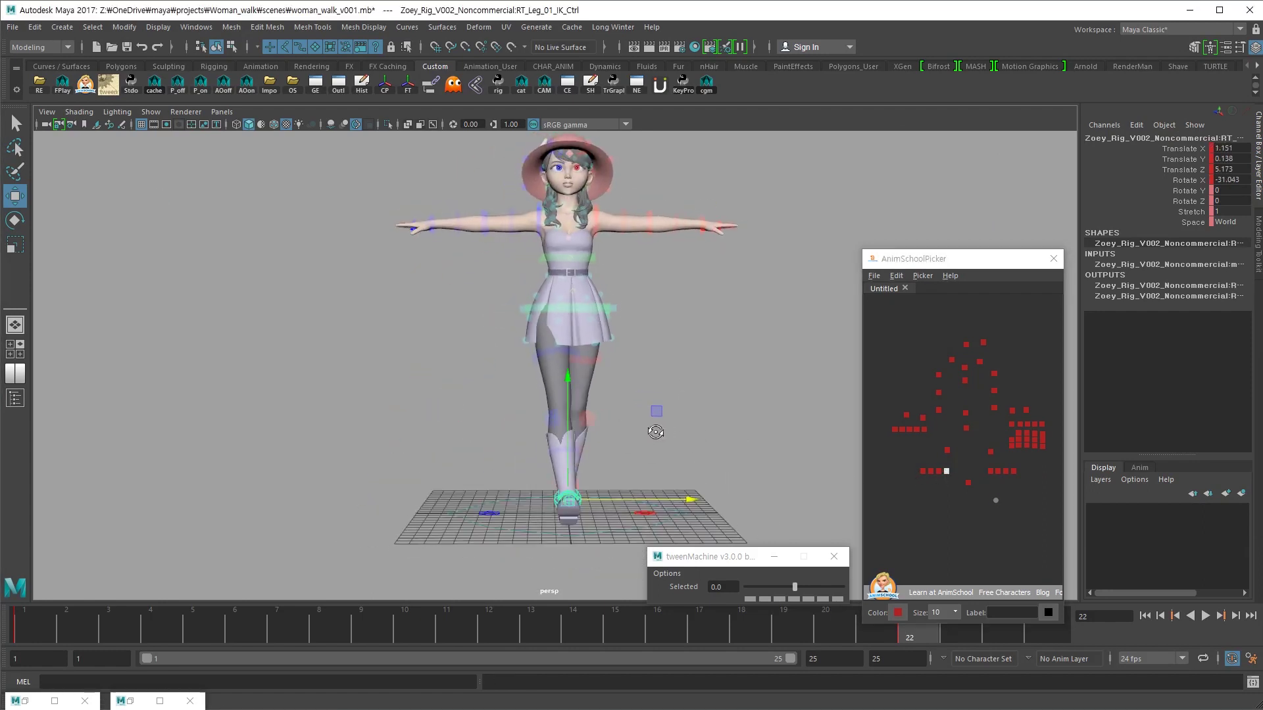
# - At frame 1, shift the spine IK control sideways and rotate it to about -16.9, 35.4, -7.4
pyautogui.click(600, 358)
pyautogui.press('e')
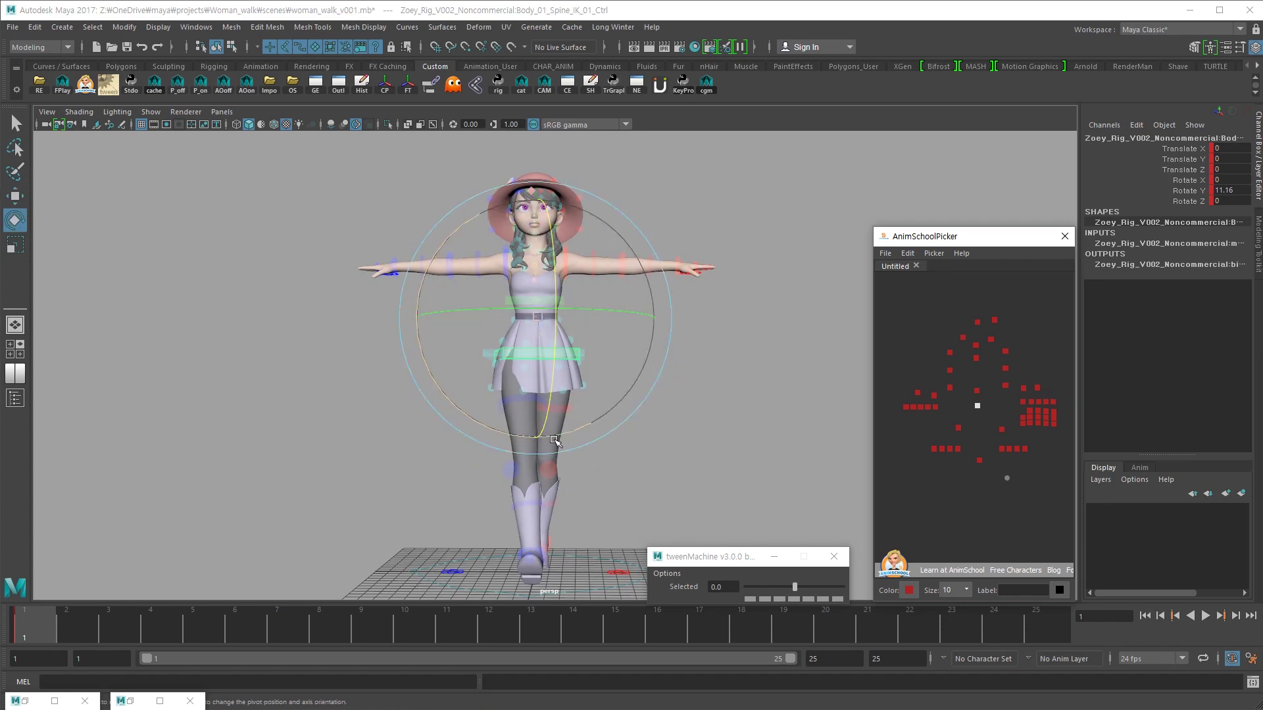
pyautogui.press('w')
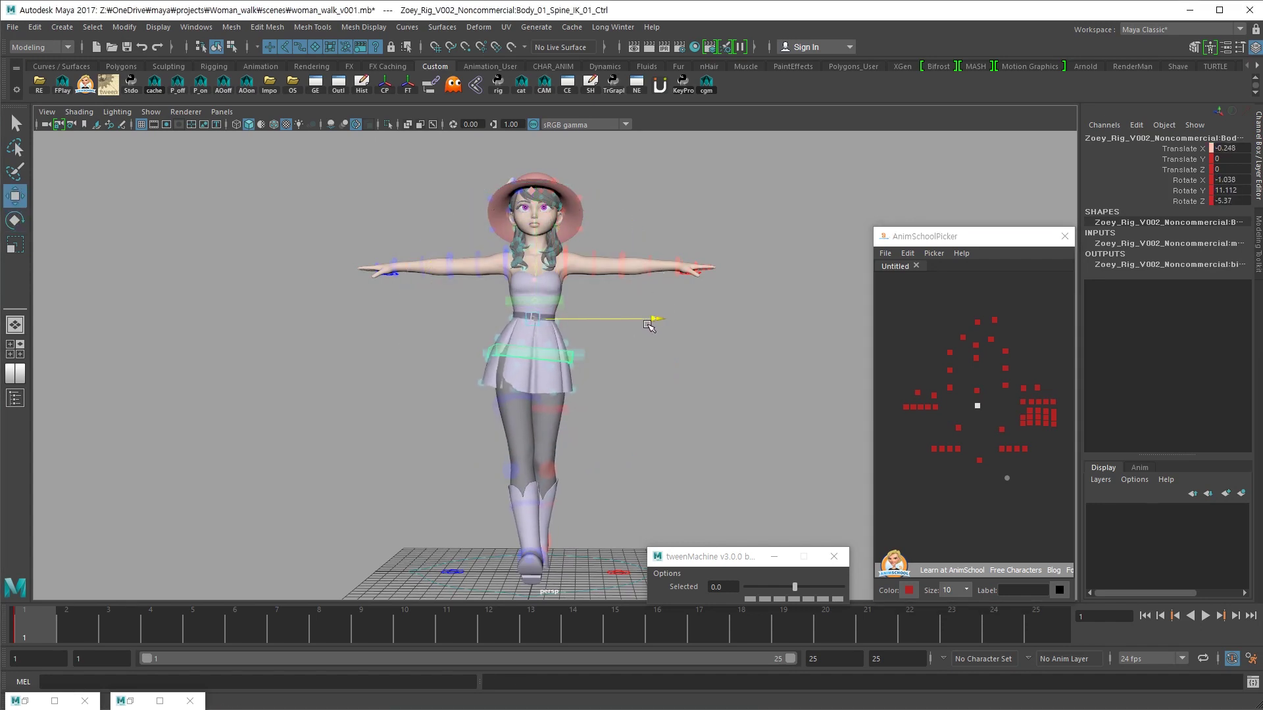
pyautogui.keyDown('alt'); pyautogui.moveTo(650, 326); pyautogui.dragTo(551, 398); pyautogui.keyUp('alt')
pyautogui.press('e')
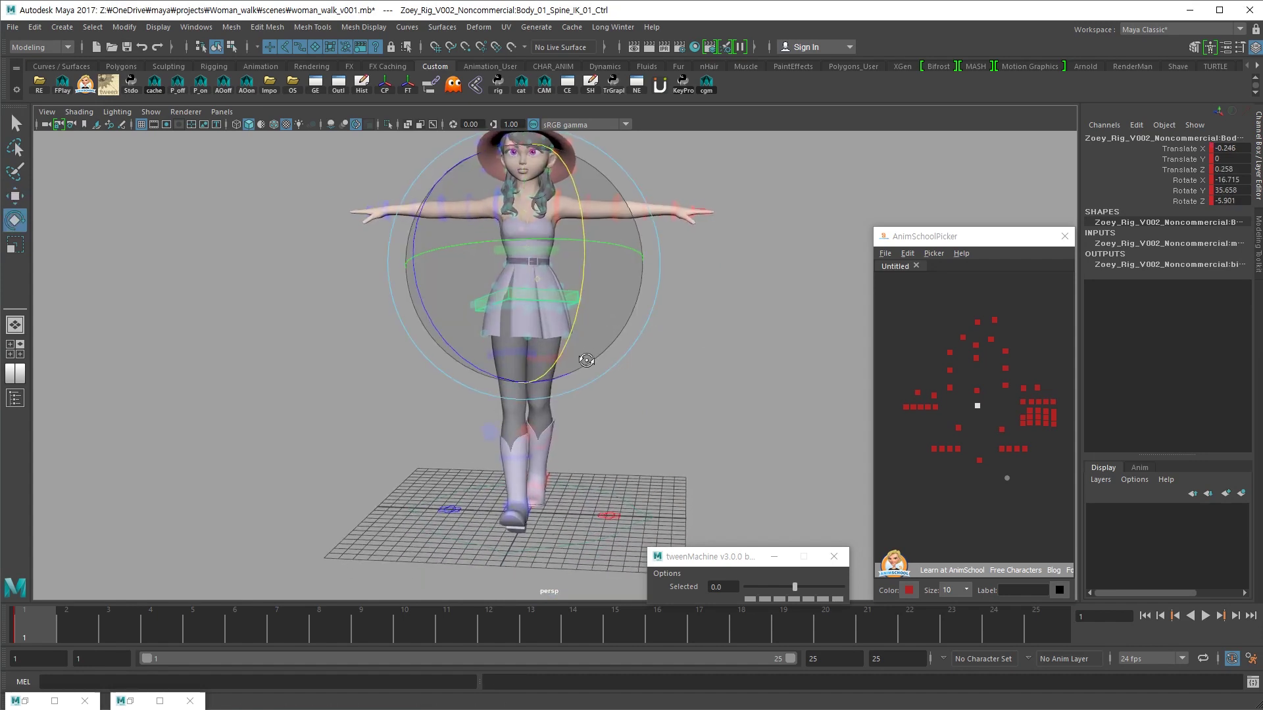
pyautogui.moveTo(558, 387)
pyautogui.keyDown('alt'); pyautogui.mouseDown()
pyautogui.moveTo(635, 262)
pyautogui.moveTo(449, 481)
pyautogui.moveTo(600, 393)
pyautogui.mouseUp(); pyautogui.keyUp('alt')
pyautogui.press('w')
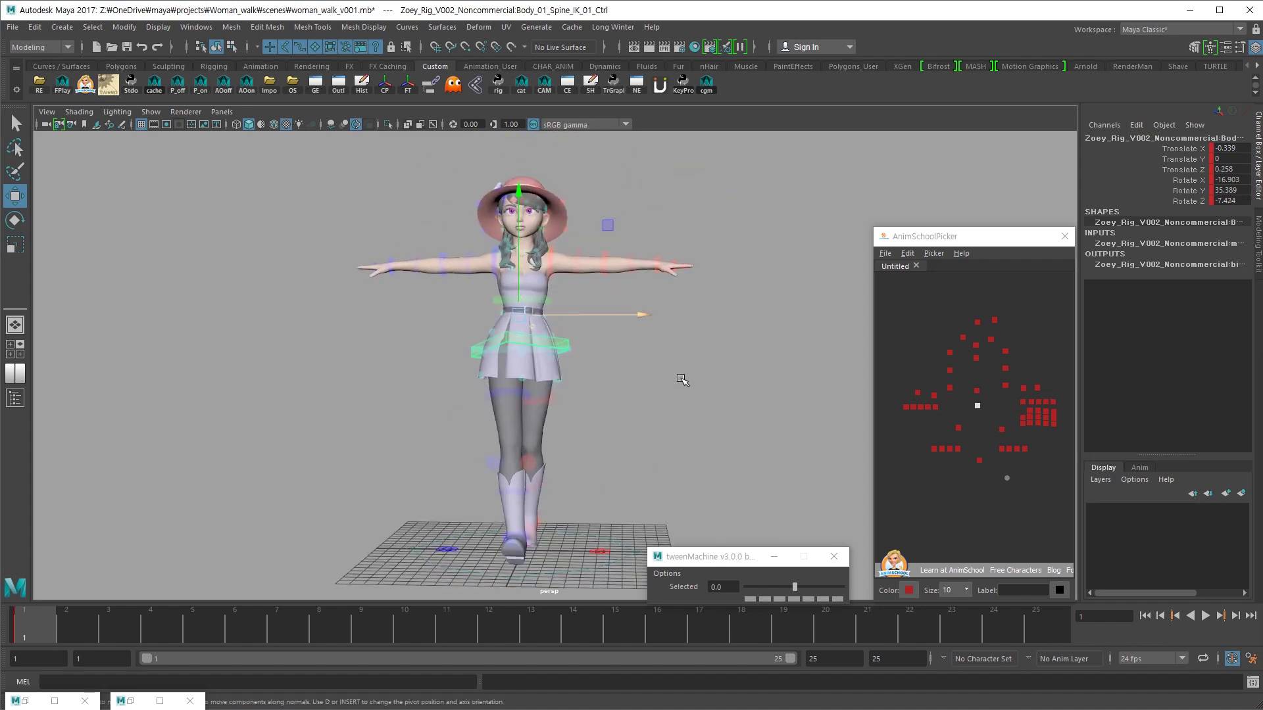
pyautogui.click(567, 316)
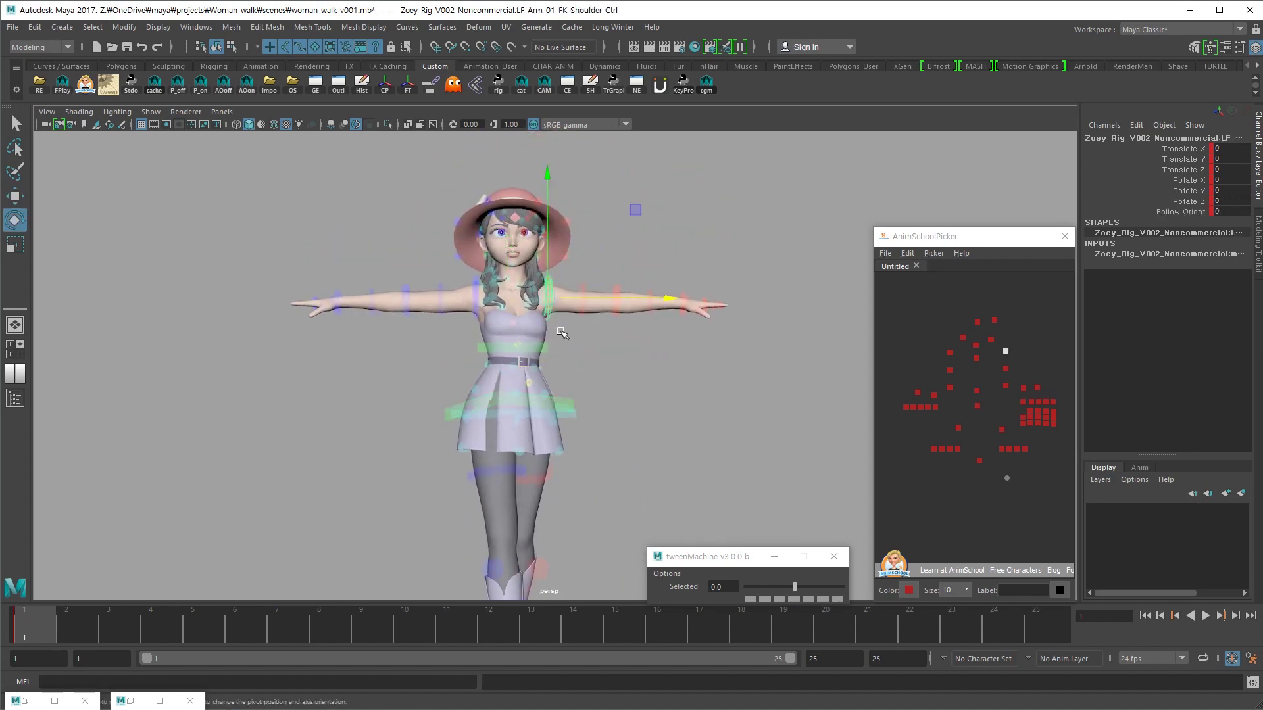
# - Select the left wrist and left hand master controls and frame the hand
pyautogui.press('e')
pyautogui.moveTo(644, 360)
pyautogui.keyDown('alt'); pyautogui.mouseDown()
pyautogui.moveTo(530, 360)
pyautogui.moveTo(578, 319)
pyautogui.mouseUp(); pyautogui.keyUp('alt')
pyautogui.click(578, 318)
pyautogui.press('w')
pyautogui.press('f')
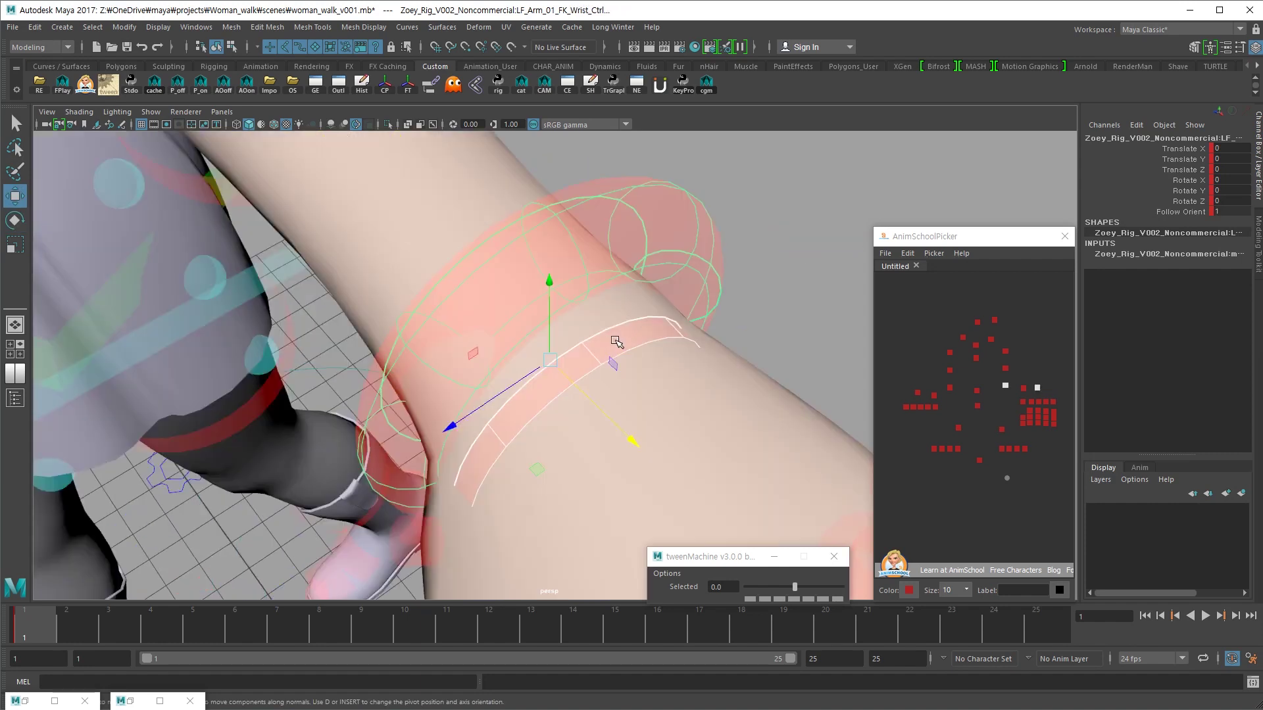
pyautogui.click(681, 338)
pyautogui.moveTo(716, 332)
pyautogui.keyDown('alt'); pyautogui.mouseDown()
pyautogui.moveTo(618, 334)
pyautogui.moveTo(638, 345)
pyautogui.mouseUp(); pyautogui.keyUp('alt')
pyautogui.press('e')
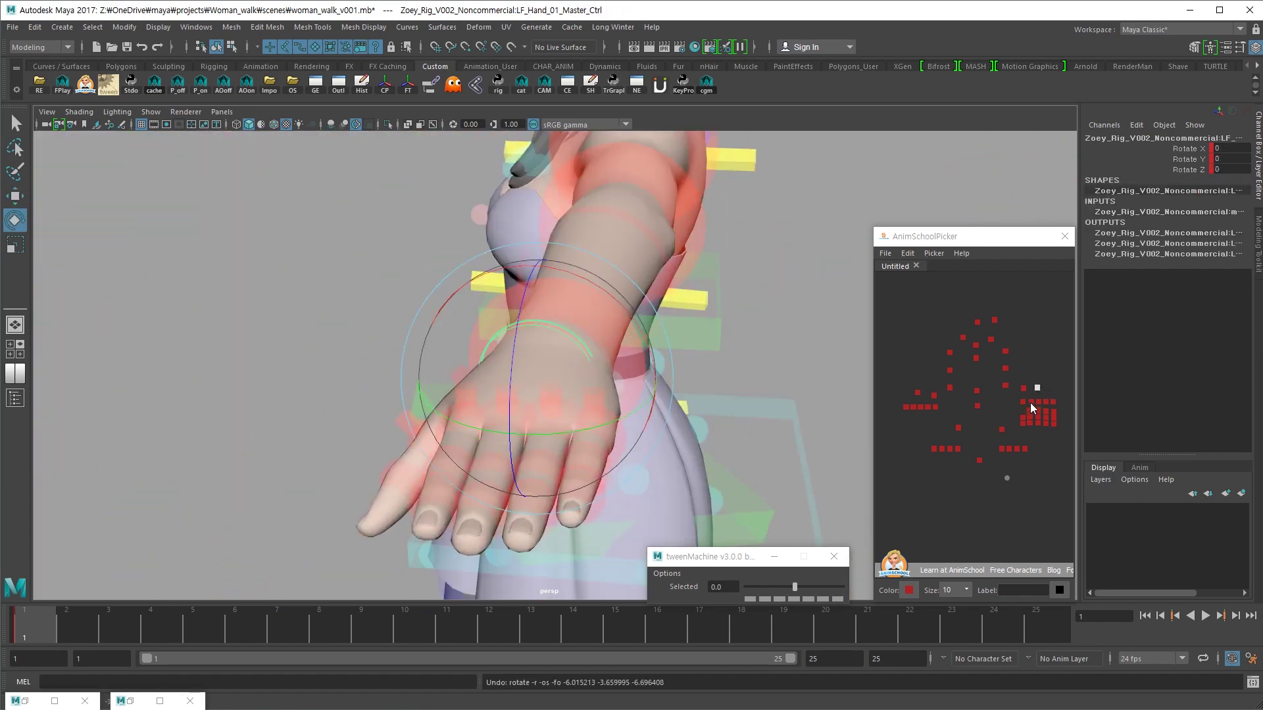
# - Curl the left index, middle and ring fingers with the finger master controls
pyautogui.moveTo(1027, 396); pyautogui.dragTo(1058, 407)
pyautogui.moveTo(444, 416)
pyautogui.mouseDown()
pyautogui.moveTo(453, 431)
pyautogui.moveTo(824, 401)
pyautogui.mouseUp()
pyautogui.moveTo(824, 401)
pyautogui.mouseDown(button='middle')
pyautogui.moveTo(827, 375)
pyautogui.moveTo(827, 409)
pyautogui.mouseUp(button='middle')
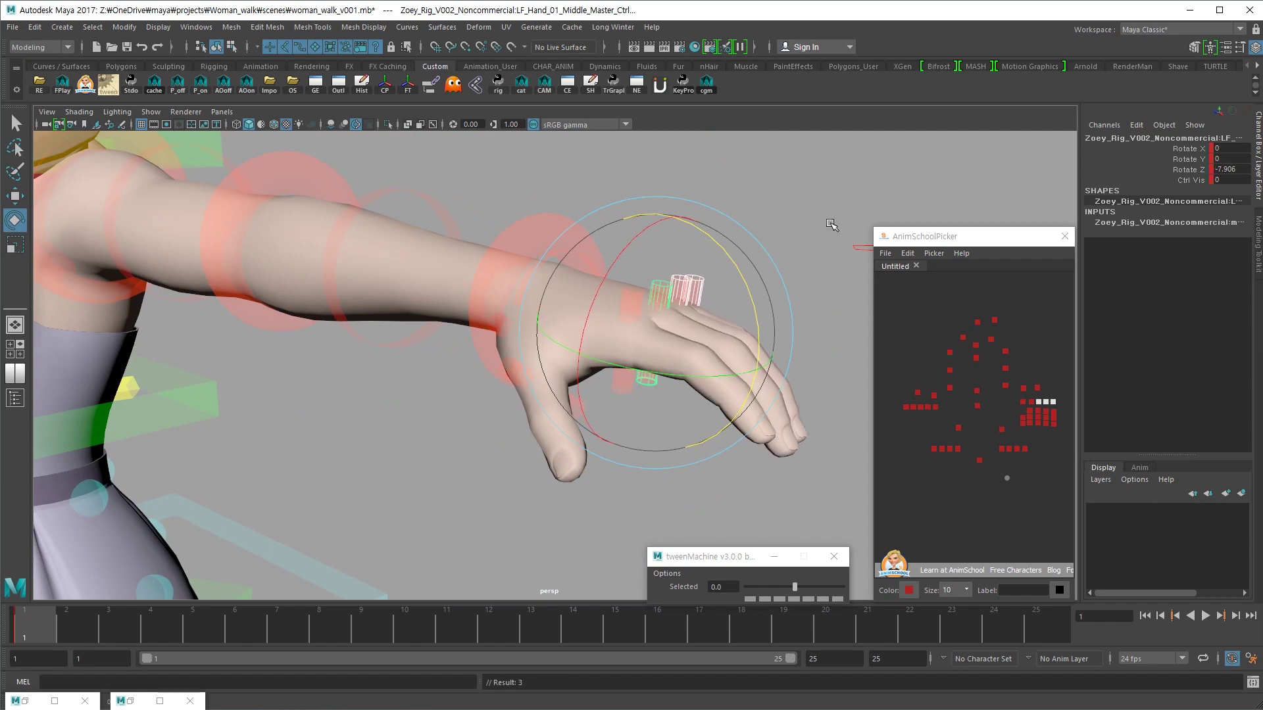
pyautogui.press('w')
pyautogui.press('e')
pyautogui.keyDown('alt'); pyautogui.moveTo(789, 235); pyautogui.dragTo(708, 261); pyautogui.keyUp('alt')
pyautogui.moveTo(707, 260); pyautogui.dragTo(709, 262, button='middle')
# - Undo the trial rotations on the left hand's finger controls
pyautogui.click(1023, 388)
pyautogui.keyDown('alt'); pyautogui.moveTo(641, 331); pyautogui.dragTo(599, 294); pyautogui.keyUp('alt')
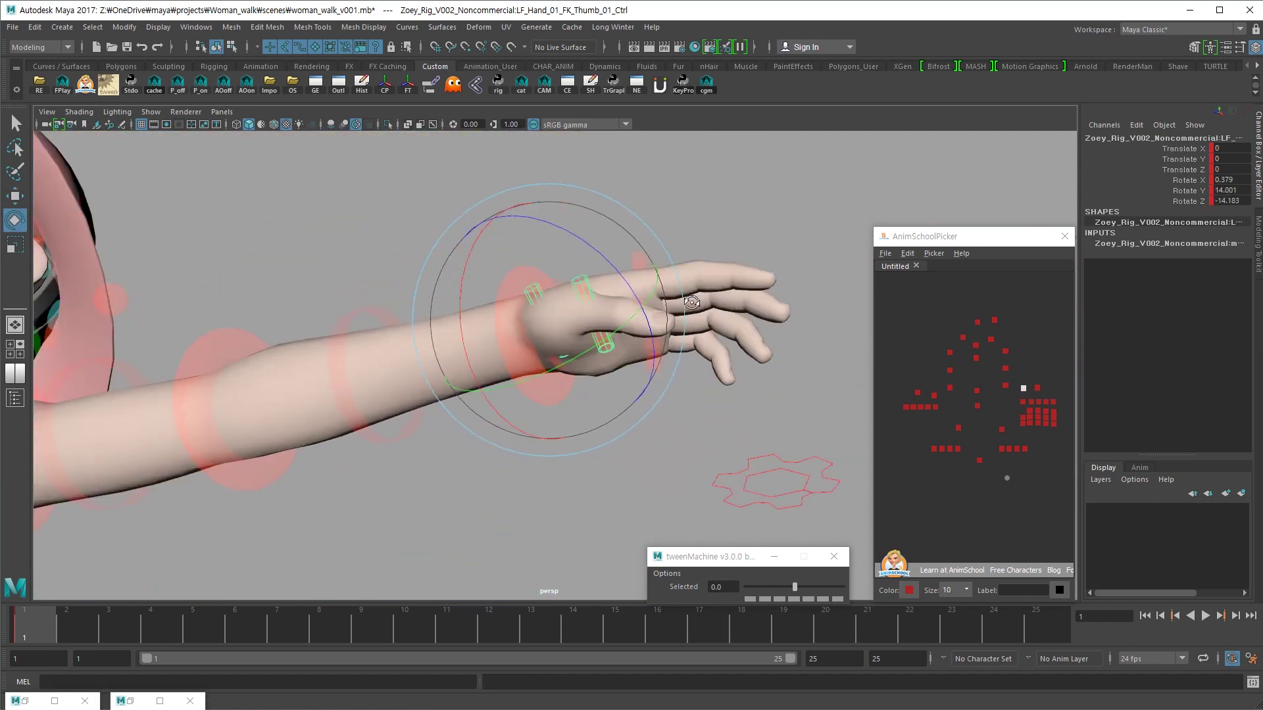
pyautogui.press('w')
pyautogui.hotkey('ctrl', 'z')
pyautogui.hotkey('ctrl', 'z')
pyautogui.press('e')
pyautogui.hotkey('ctrl', 'z')
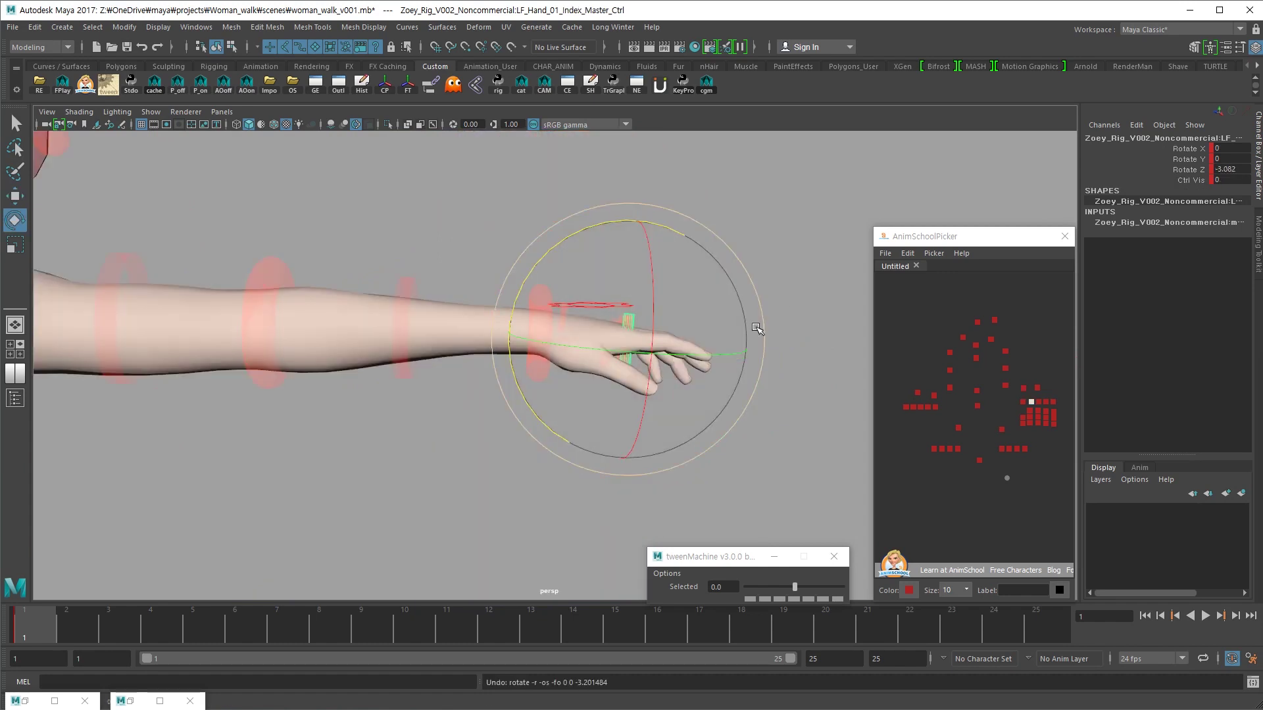
pyautogui.press('w')
pyautogui.moveTo(741, 341)
pyautogui.keyDown('alt'); pyautogui.mouseDown()
pyautogui.moveTo(688, 365)
pyautogui.moveTo(579, 381)
pyautogui.moveTo(723, 342)
pyautogui.mouseUp(); pyautogui.keyUp('alt')
# - Select the left little finger FK control and inspect it with the Rotate tool
pyautogui.click(1029, 414)
pyautogui.press('e')
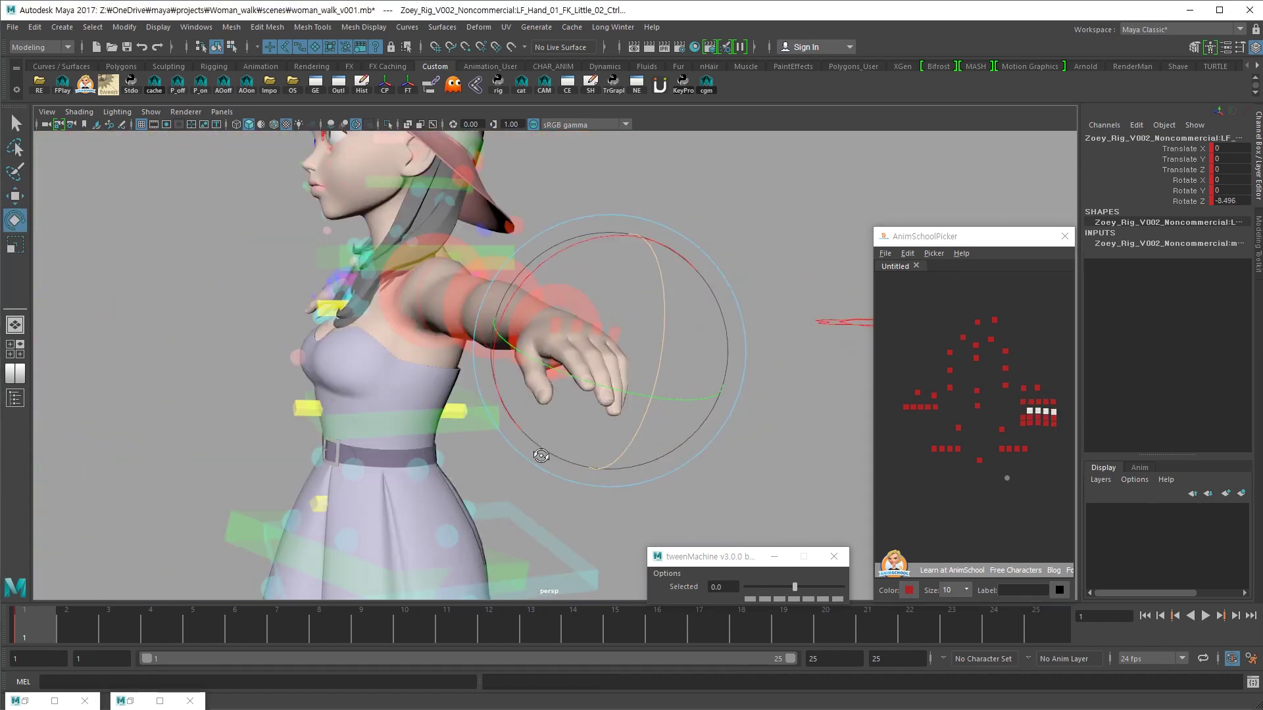
pyautogui.keyDown('alt'); pyautogui.moveTo(592, 395); pyautogui.dragTo(373, 446); pyautogui.keyUp('alt')
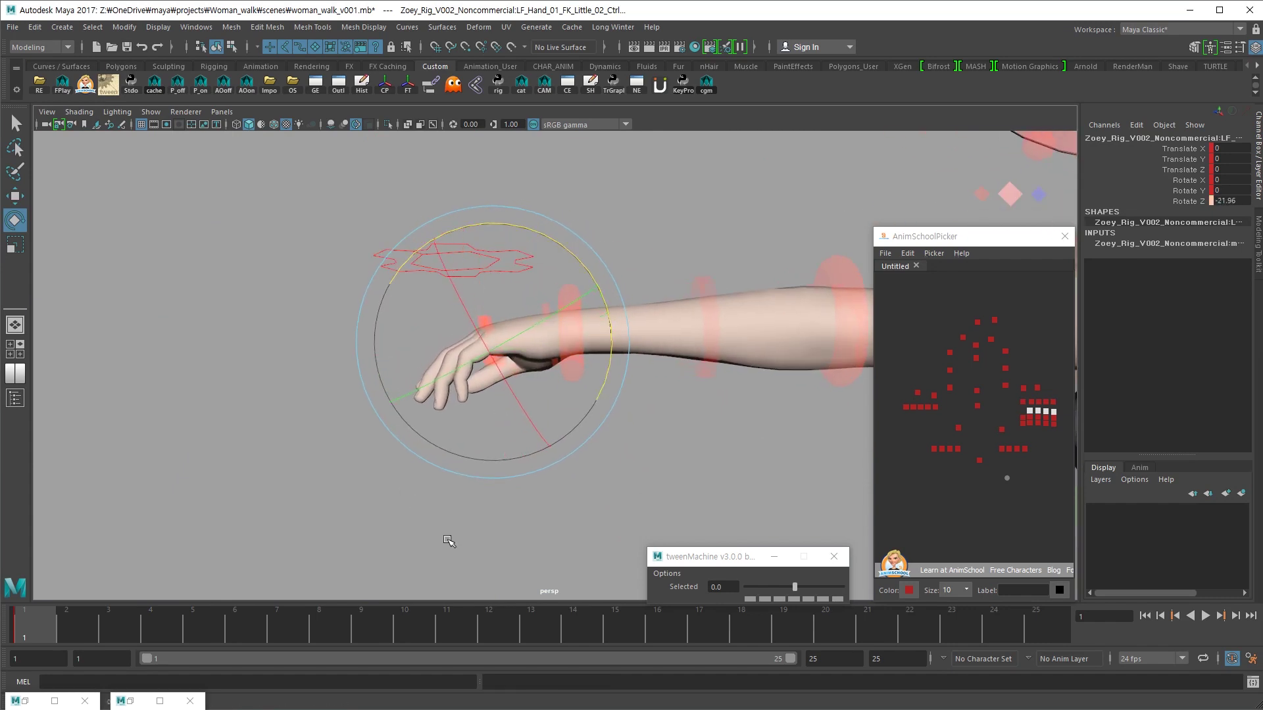
pyautogui.moveTo(441, 516)
pyautogui.keyDown('alt'); pyautogui.mouseDown()
pyautogui.moveTo(738, 531)
pyautogui.moveTo(615, 559)
pyautogui.moveTo(462, 344)
pyautogui.mouseUp(); pyautogui.keyUp('alt')
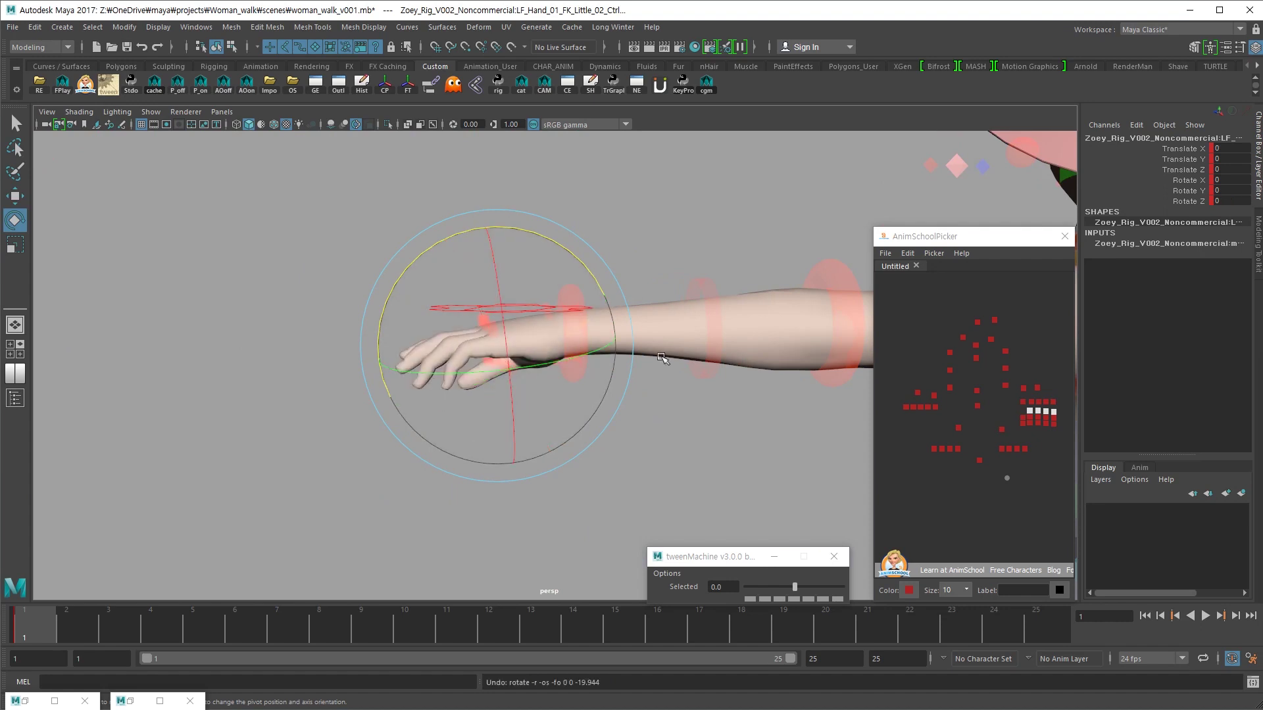
pyautogui.keyDown('alt'); pyautogui.moveTo(688, 359); pyautogui.dragTo(721, 351); pyautogui.keyUp('alt')
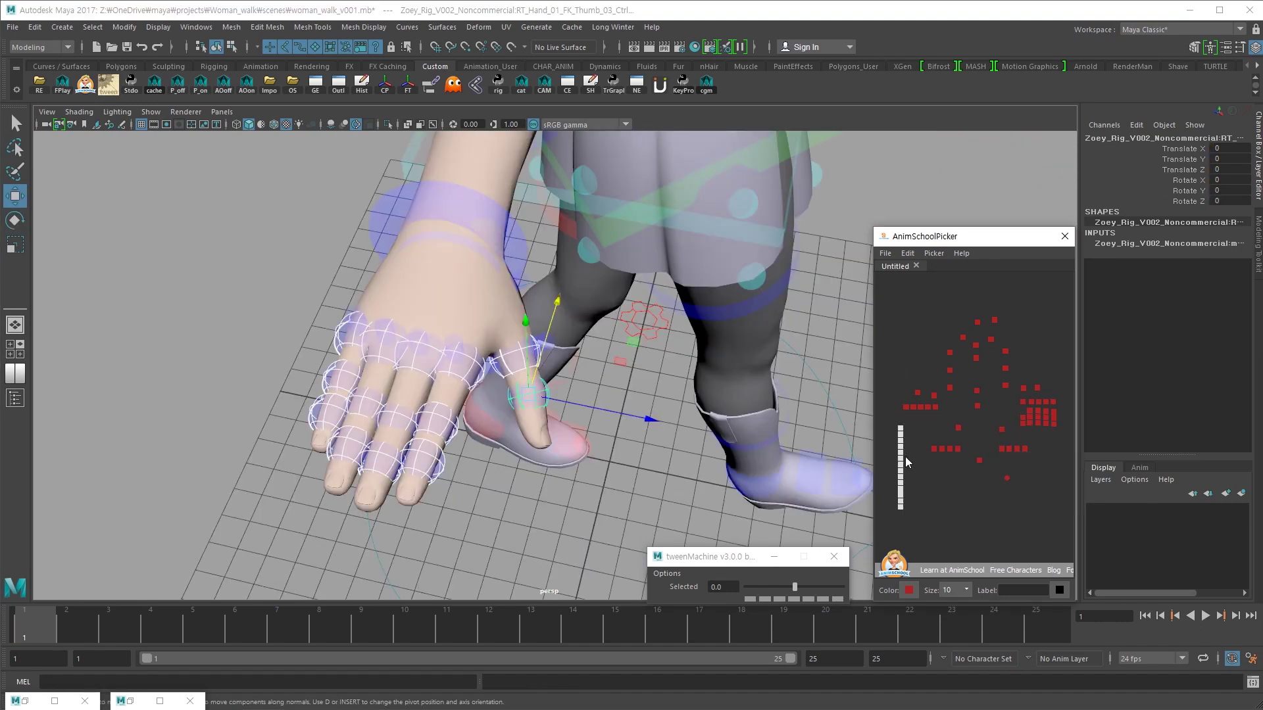
# - Select the right hand finger controls and zoom in on the hand
pyautogui.click(901, 430)
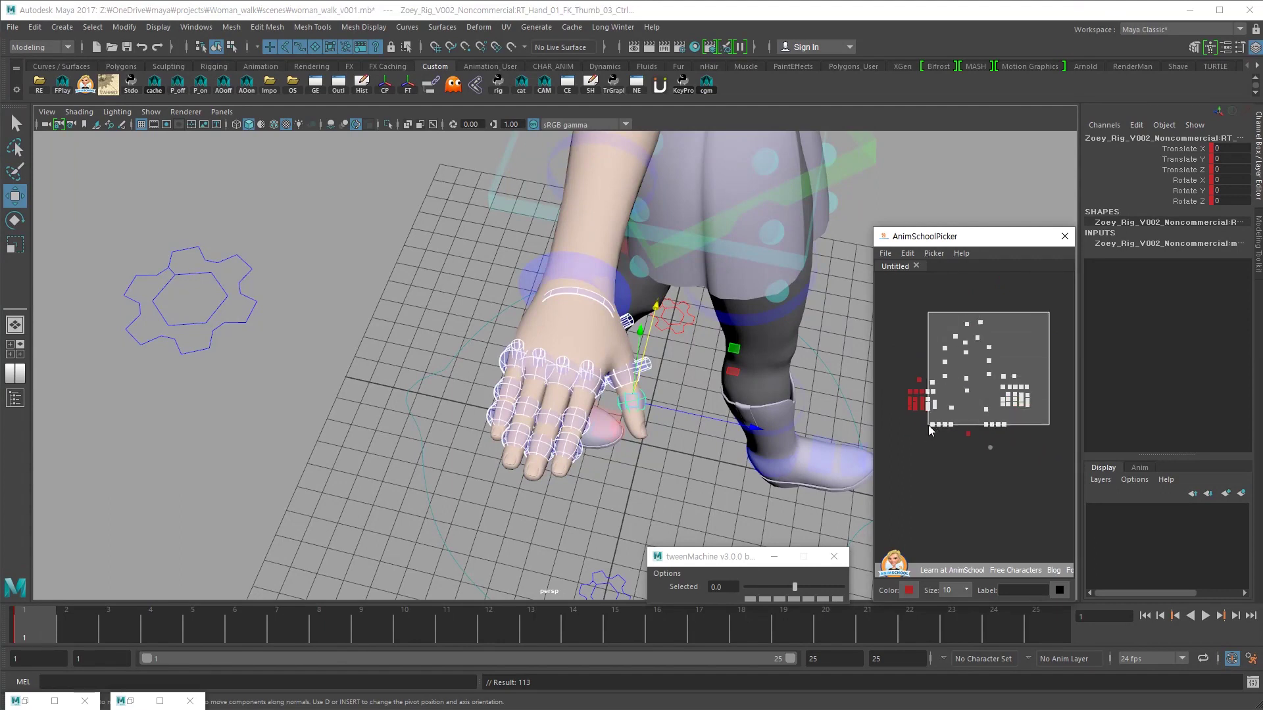
pyautogui.moveTo(930, 424); pyautogui.dragTo(914, 436)
pyautogui.moveTo(417, 417)
pyautogui.keyDown('alt'); pyautogui.mouseDown()
pyautogui.moveTo(549, 444)
pyautogui.moveTo(641, 414)
pyautogui.moveTo(575, 388)
pyautogui.moveTo(787, 238)
pyautogui.mouseUp(); pyautogui.keyUp('alt')
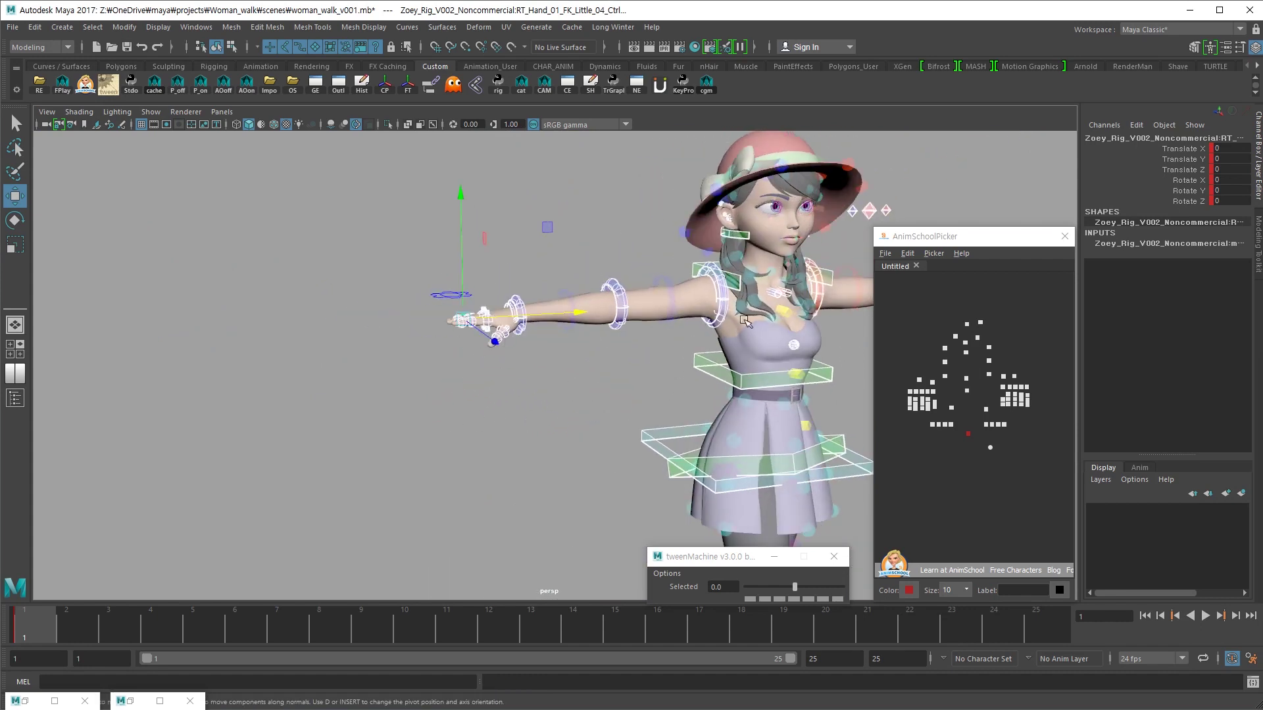
pyautogui.keyDown('alt'); pyautogui.moveTo(745, 320); pyautogui.dragTo(730, 309); pyautogui.keyUp('alt')
pyautogui.scroll(3, 730, 309)
pyautogui.scroll(3, 727, 307)
pyautogui.click(724, 306)
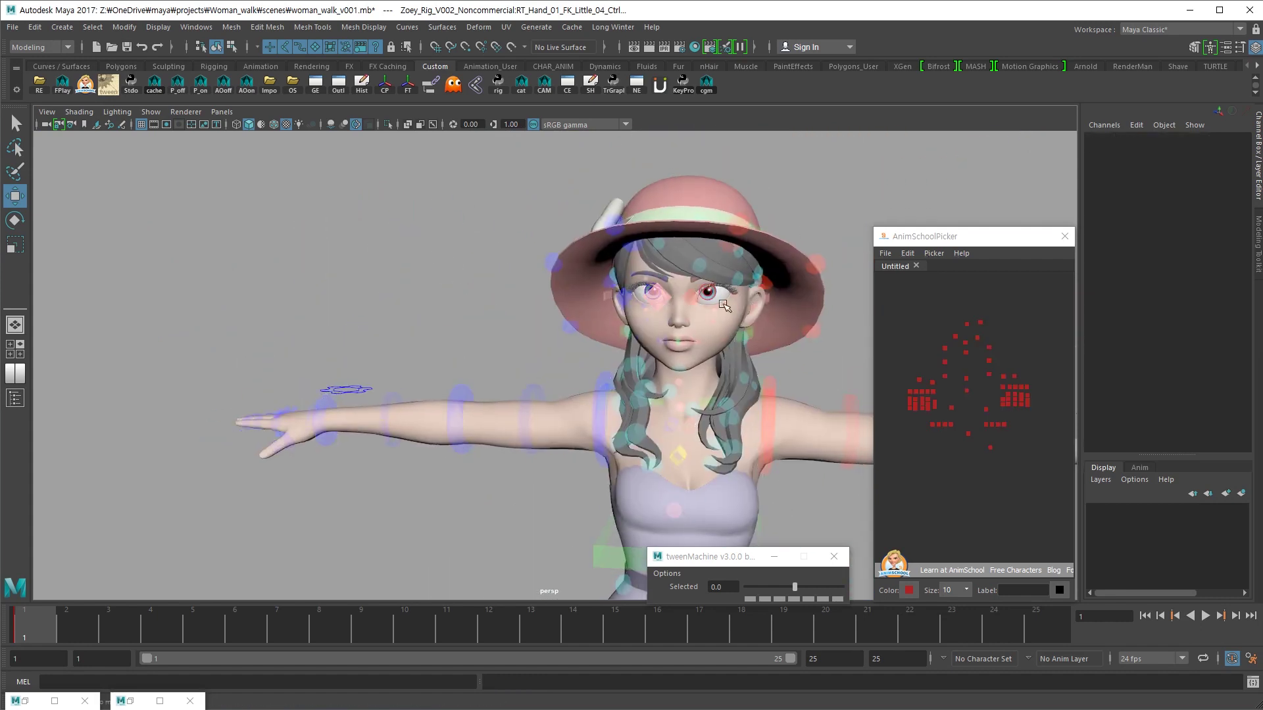
pyautogui.scroll(3, 723, 306)
# - Nudge the left eye aim control sideways
pyautogui.click(743, 269)
pyautogui.moveTo(743, 269)
pyautogui.keyDown('alt'); pyautogui.mouseDown()
pyautogui.moveTo(722, 338)
pyautogui.moveTo(804, 288)
pyautogui.mouseUp(); pyautogui.keyUp('alt')
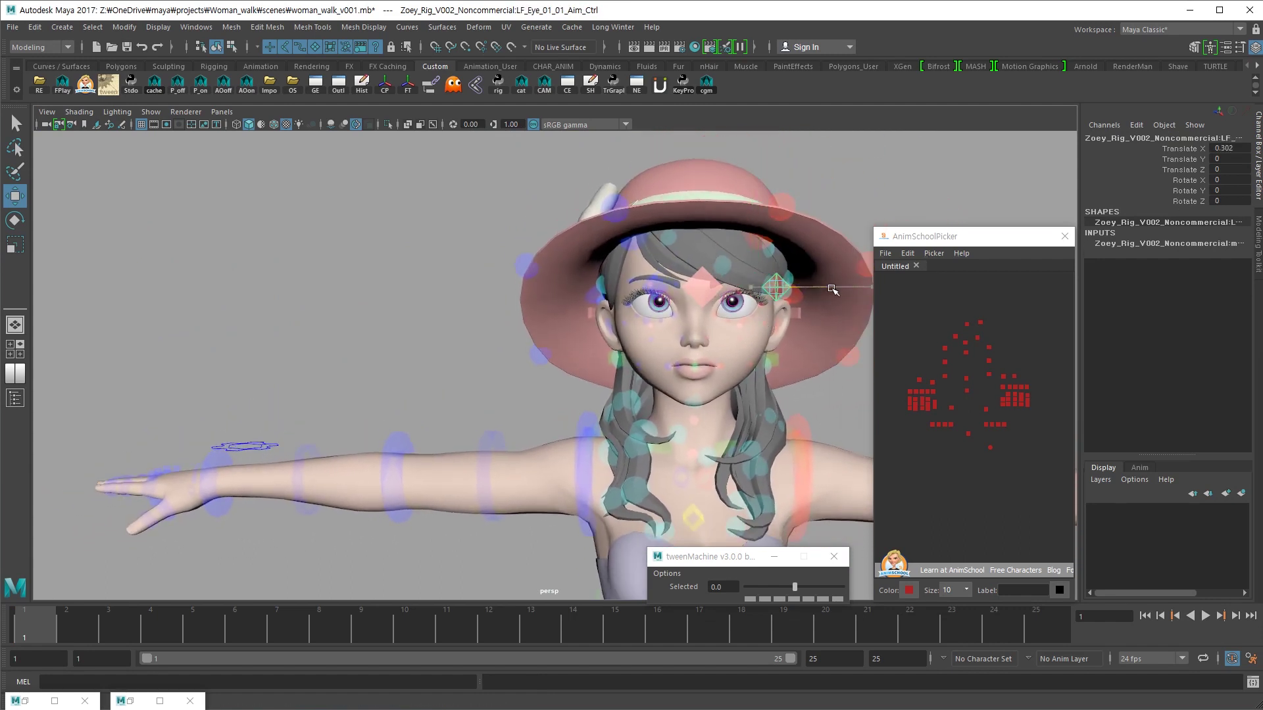
pyautogui.scroll(-5, 830, 290)
pyautogui.click(494, 456)
pyautogui.keyDown('alt'); pyautogui.moveTo(493, 457); pyautogui.dragTo(539, 395); pyautogui.keyUp('alt')
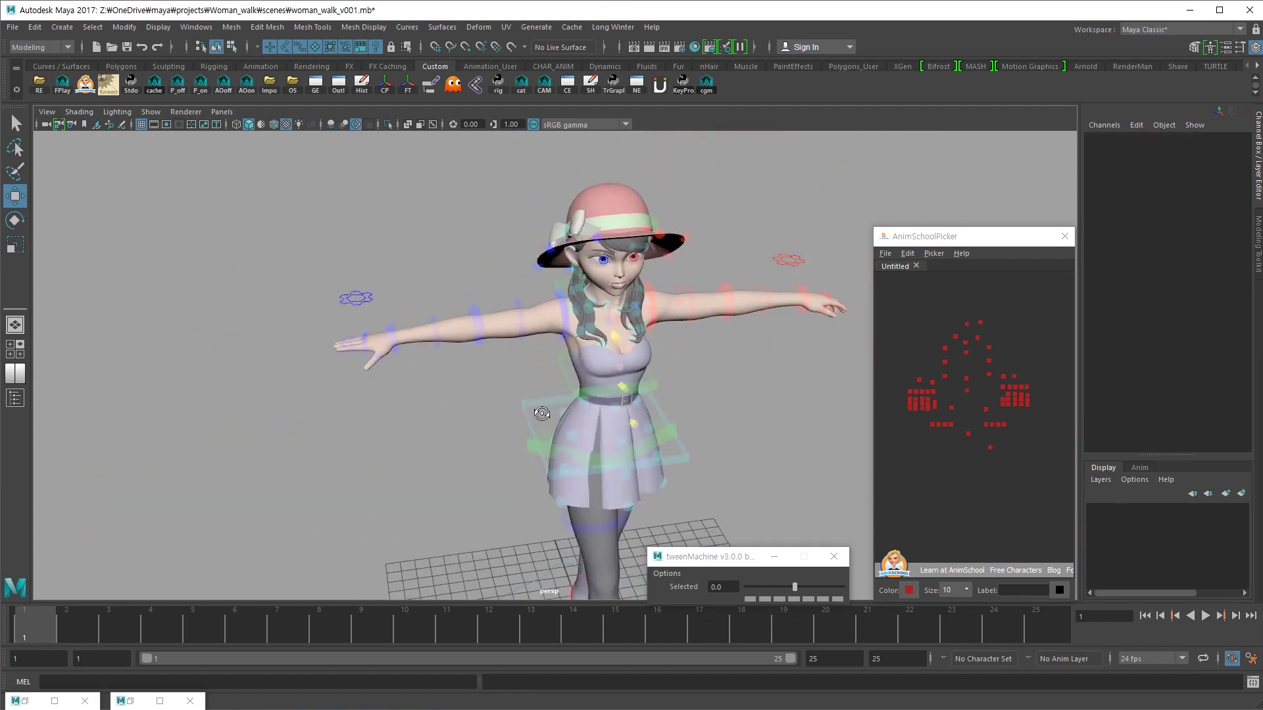
pyautogui.scroll(3, 592, 369)
# - Curl the right index finger about 8 degrees at its second joint
pyautogui.click(932, 382)
pyautogui.press('f')
pyautogui.press('e')
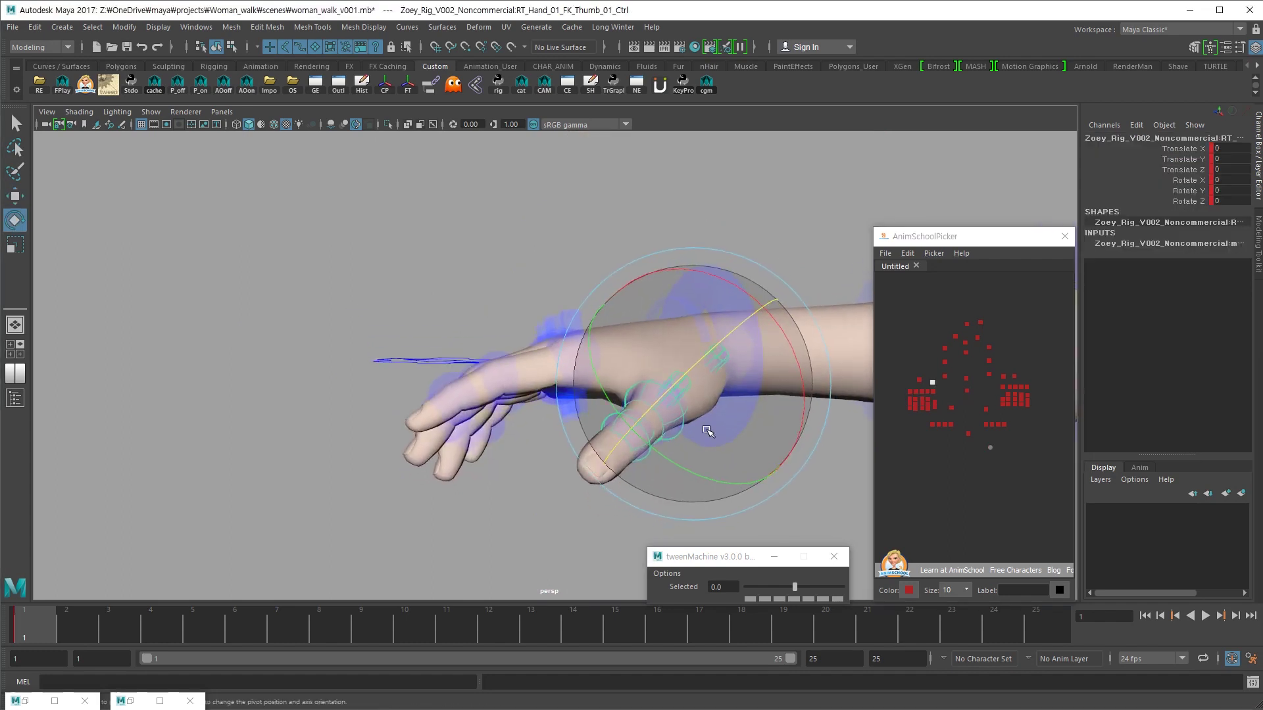
pyautogui.keyDown('alt'); pyautogui.moveTo(704, 426); pyautogui.dragTo(766, 428); pyautogui.keyUp('alt')
pyautogui.click(500, 345)
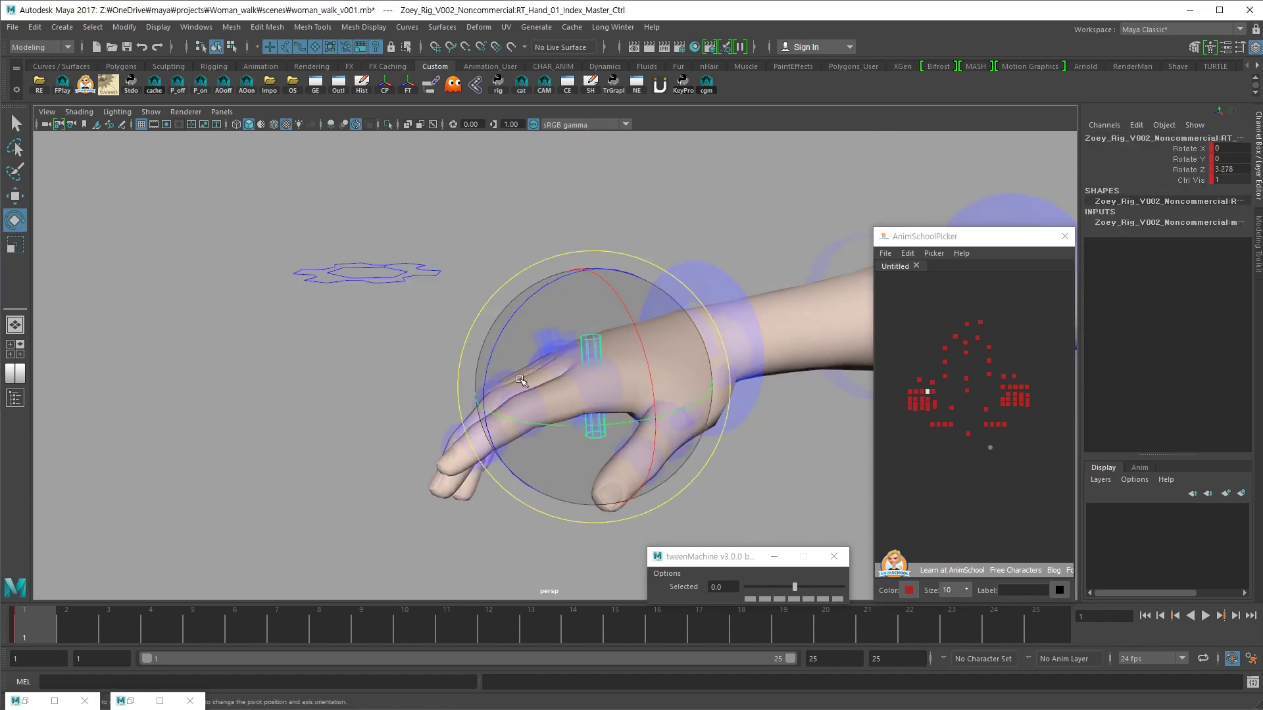
pyautogui.press('w')
pyautogui.click(495, 388)
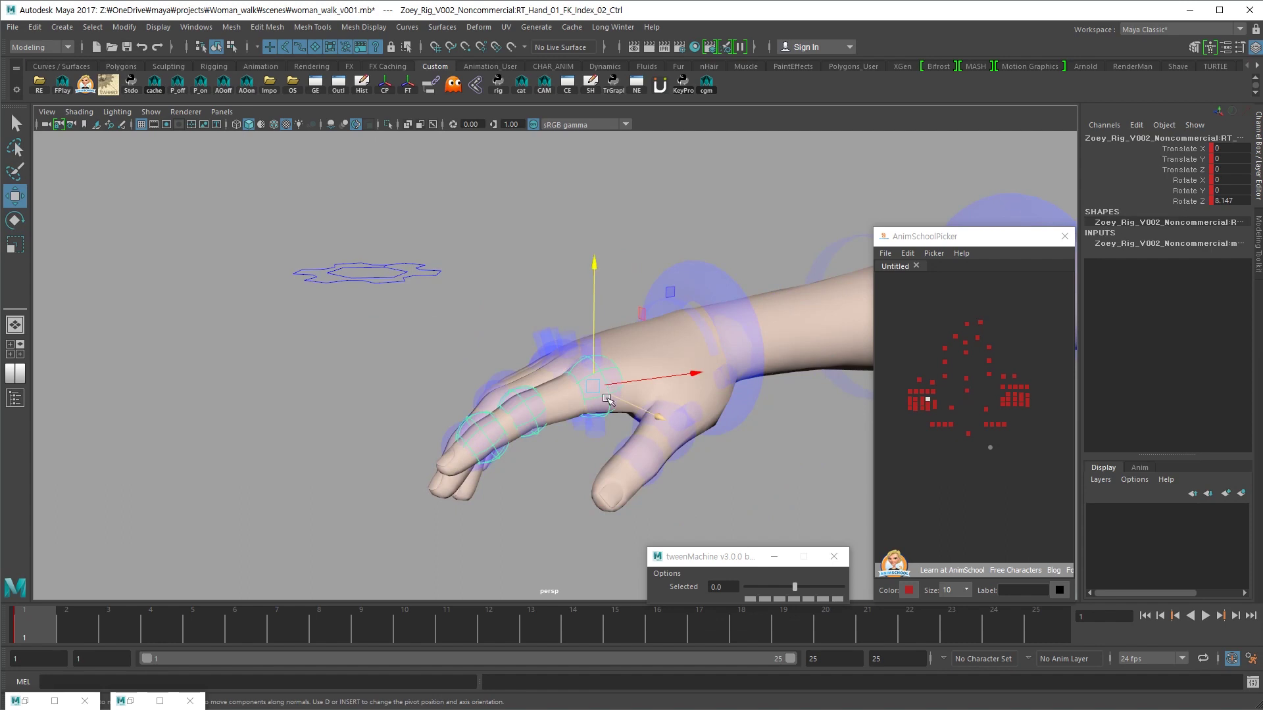
pyautogui.press('e')
pyautogui.press('w')
pyautogui.click(500, 385)
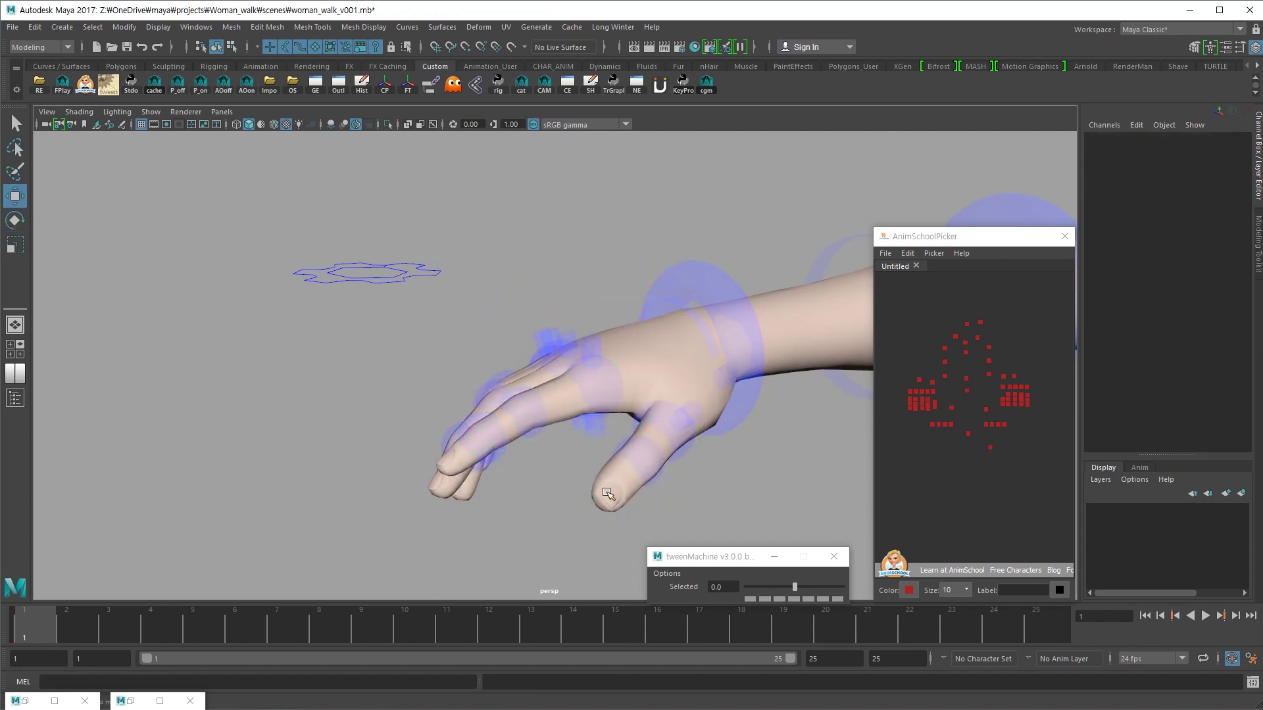
pyautogui.keyDown('alt'); pyautogui.moveTo(500, 385); pyautogui.dragTo(570, 382); pyautogui.keyUp('alt')
pyautogui.moveTo(634, 415)
pyautogui.keyDown('alt'); pyautogui.mouseDown()
pyautogui.moveTo(667, 411)
pyautogui.moveTo(678, 494)
pyautogui.moveTo(709, 425)
pyautogui.mouseUp(); pyautogui.keyUp('alt')
# - Rotate the right thumb to roughly 0.7, -16.8, 8.4
pyautogui.click(678, 495)
pyautogui.click(689, 470)
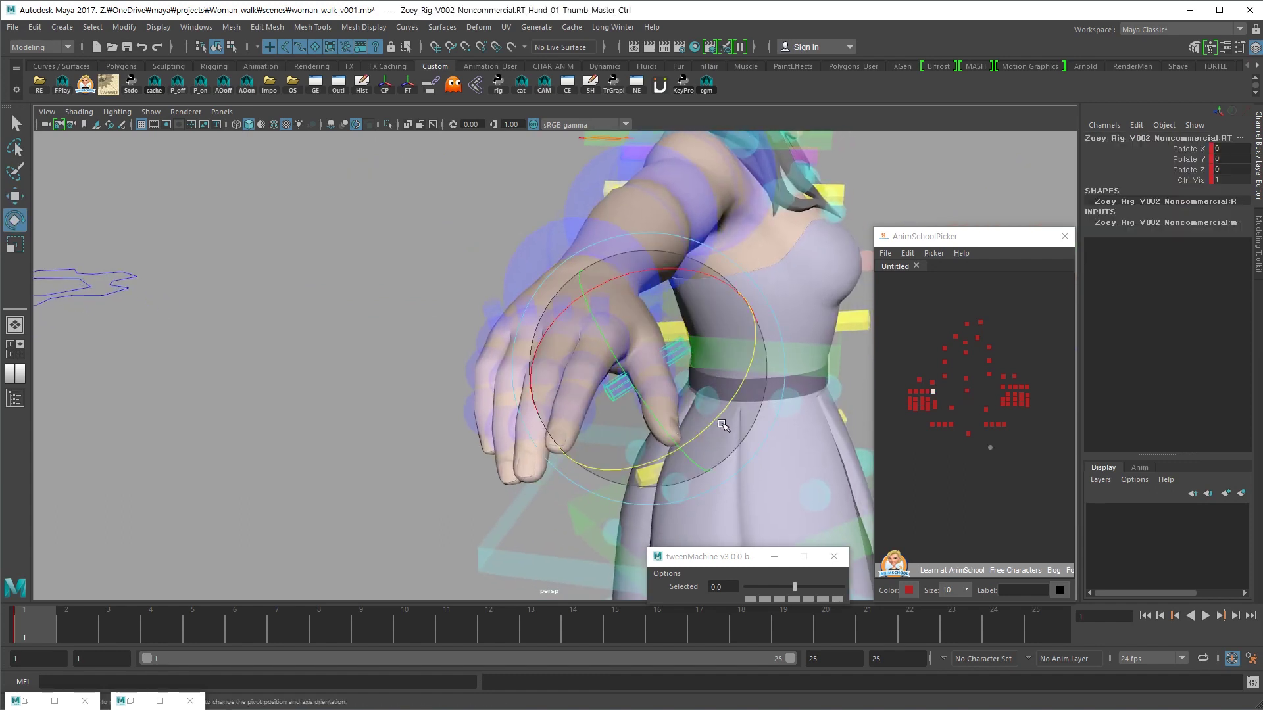
pyautogui.click(708, 424)
pyautogui.press('e')
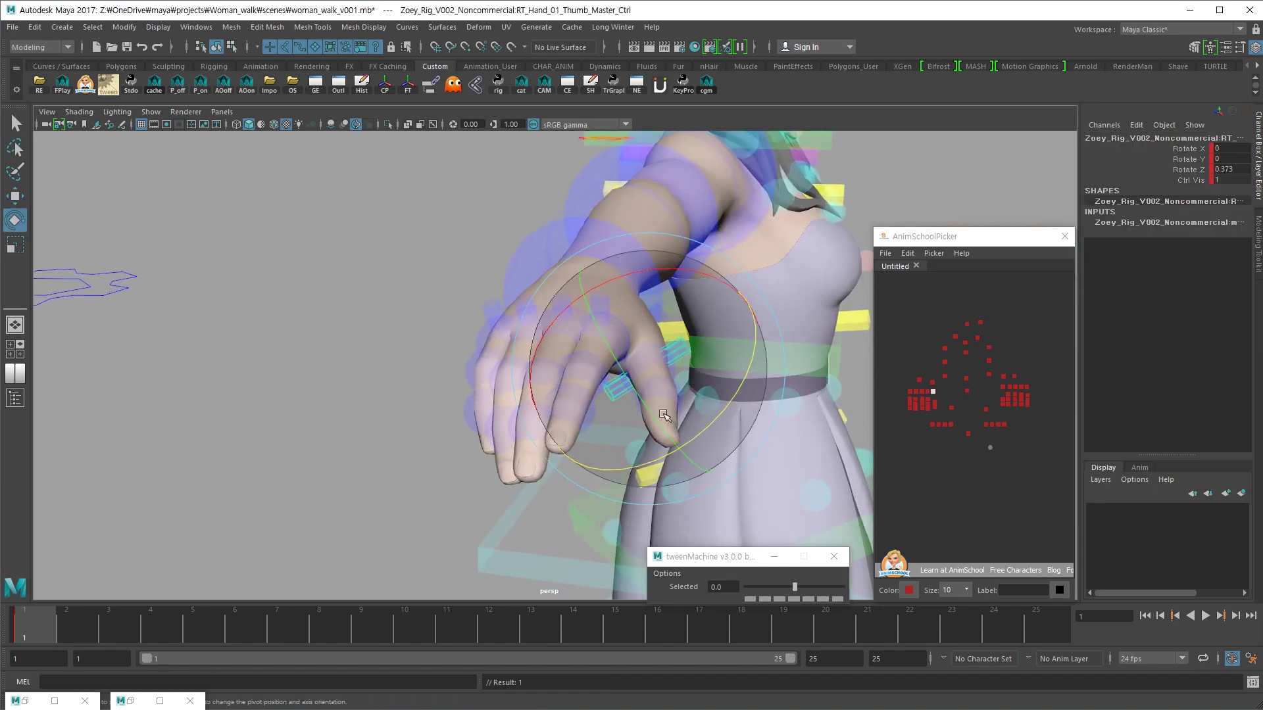
pyautogui.click(666, 413)
pyautogui.moveTo(683, 404)
pyautogui.keyDown('alt'); pyautogui.mouseDown()
pyautogui.moveTo(606, 398)
pyautogui.moveTo(917, 398)
pyautogui.mouseUp(); pyautogui.keyUp('alt')
pyautogui.click(938, 394)
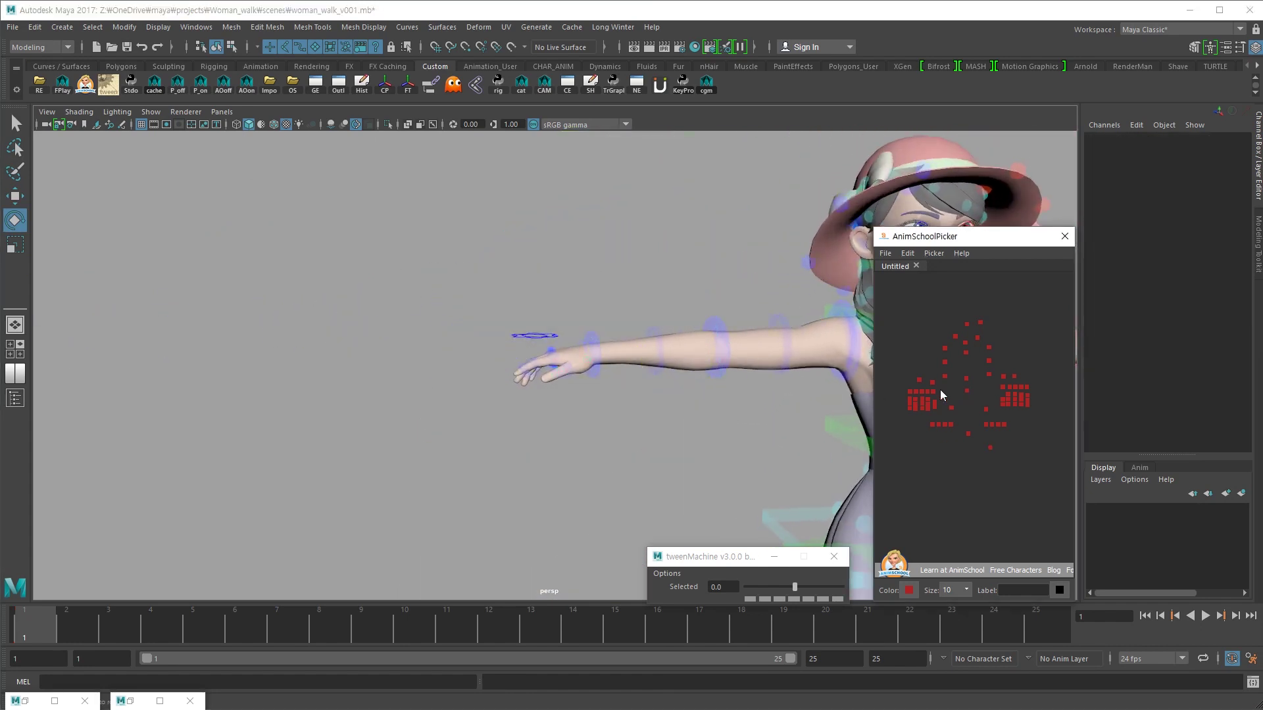
# - Lower the right arm from the T-pose by rotating the right shoulder FK control
pyautogui.moveTo(901, 413); pyautogui.dragTo(930, 381)
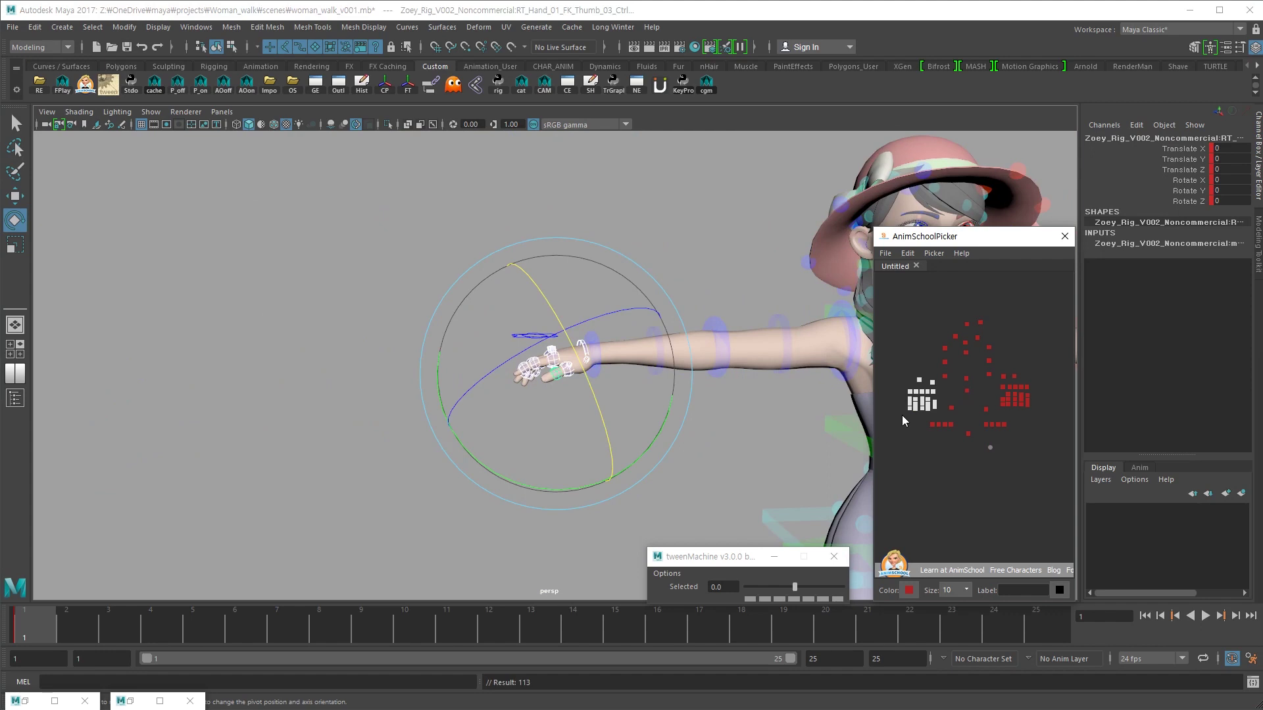
pyautogui.click(945, 348)
pyautogui.moveTo(620, 457)
pyautogui.keyDown('alt'); pyautogui.mouseDown()
pyautogui.moveTo(448, 398)
pyautogui.moveTo(507, 418)
pyautogui.mouseUp(); pyautogui.keyUp('alt')
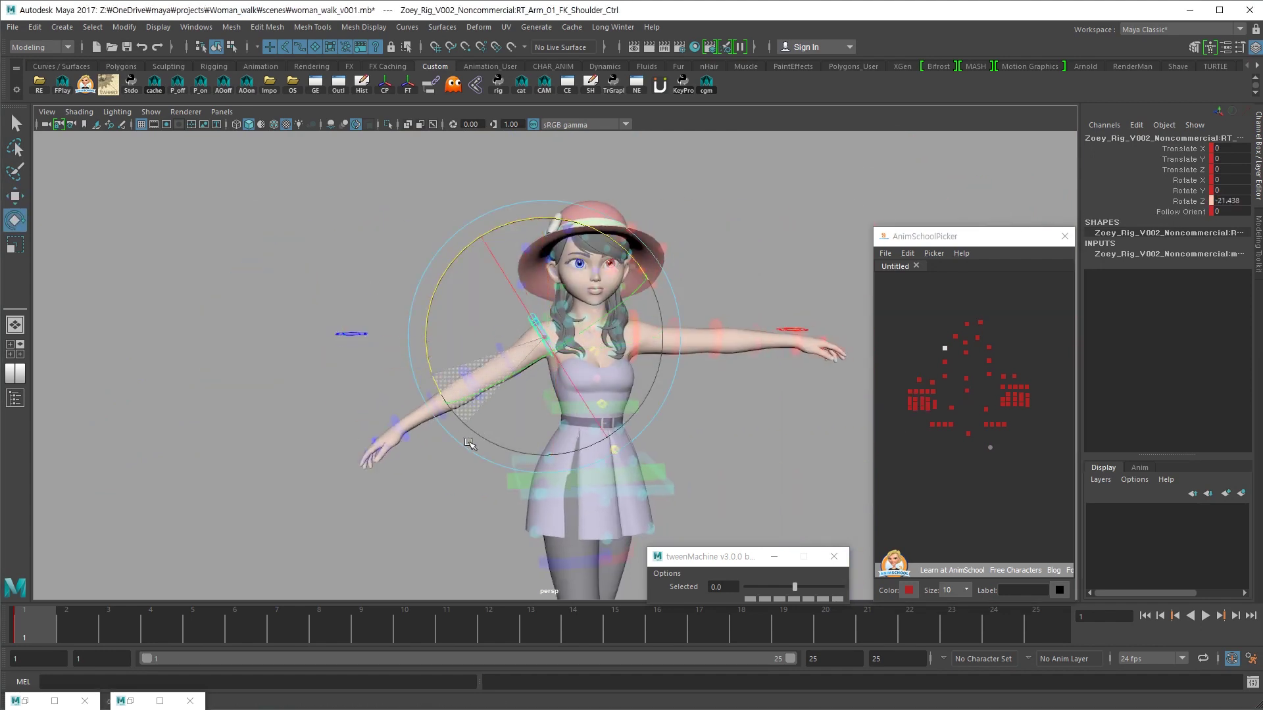
pyautogui.moveTo(669, 423)
pyautogui.keyDown('alt'); pyautogui.mouseDown()
pyautogui.moveTo(697, 461)
pyautogui.moveTo(721, 262)
pyautogui.mouseUp(); pyautogui.keyUp('alt')
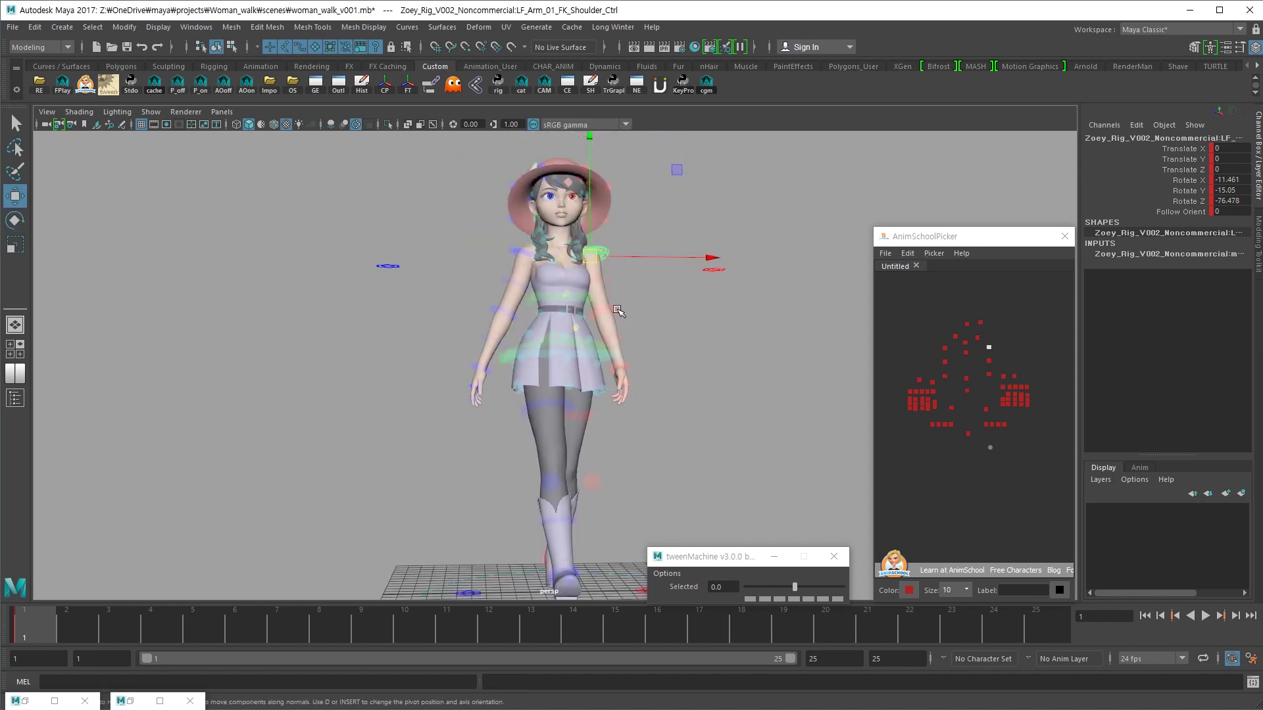
# - Rotate the left elbow and wrist FK controls so the left arm hangs down
pyautogui.click(652, 332)
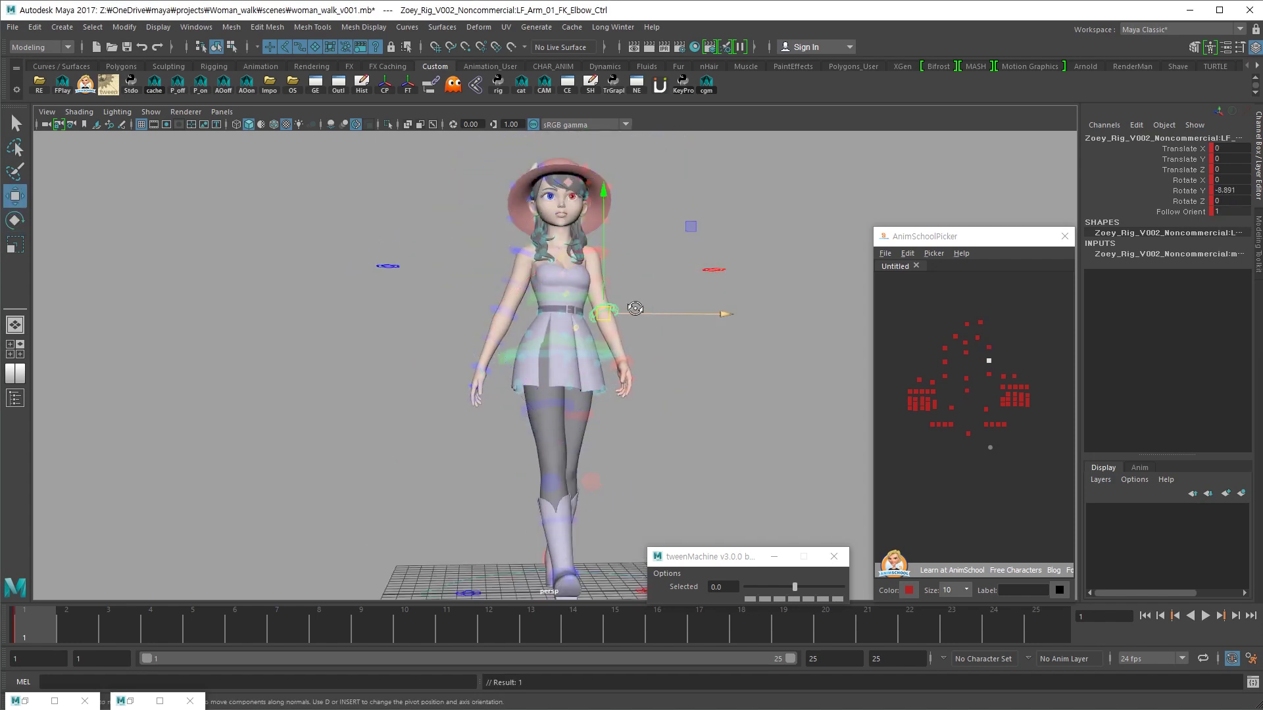
pyautogui.keyDown('alt'); pyautogui.moveTo(653, 311); pyautogui.dragTo(590, 307); pyautogui.keyUp('alt')
pyautogui.click(630, 369)
pyautogui.moveTo(629, 369)
pyautogui.keyDown('alt'); pyautogui.mouseDown()
pyautogui.moveTo(653, 407)
pyautogui.moveTo(569, 345)
pyautogui.mouseUp(); pyautogui.keyUp('alt')
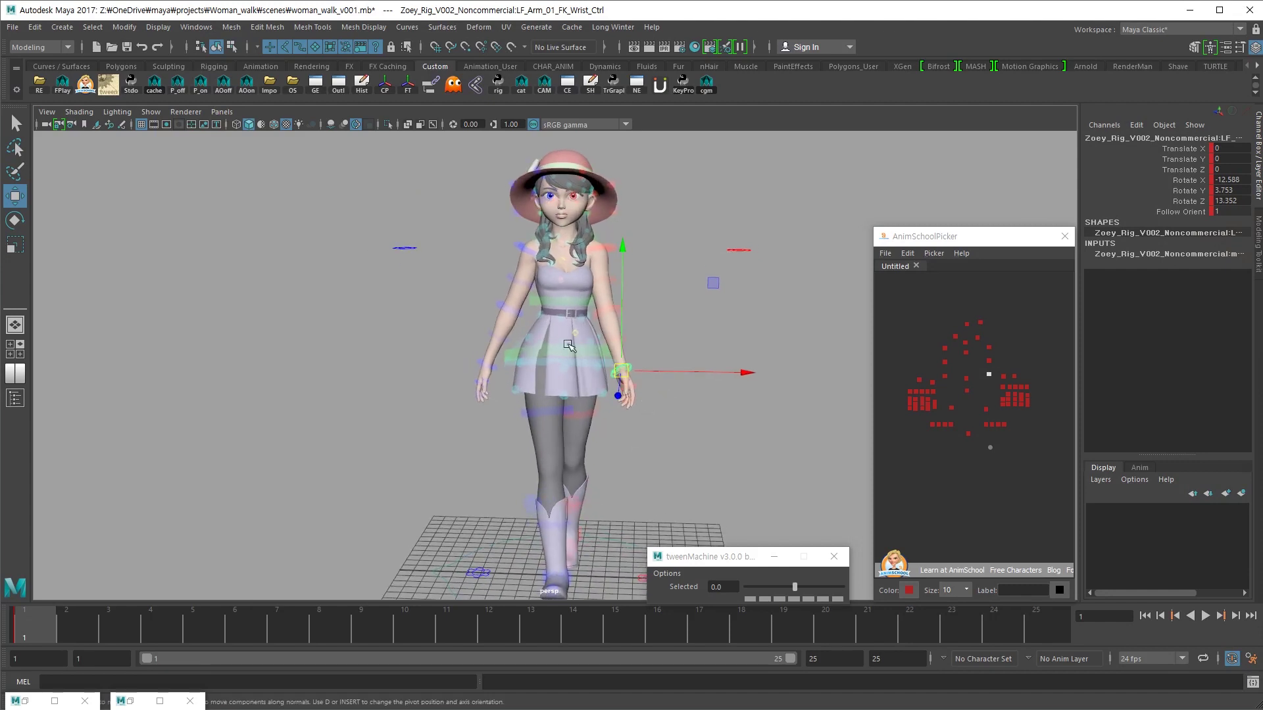
pyautogui.click(527, 263)
pyautogui.scroll(-3, 718, 455)
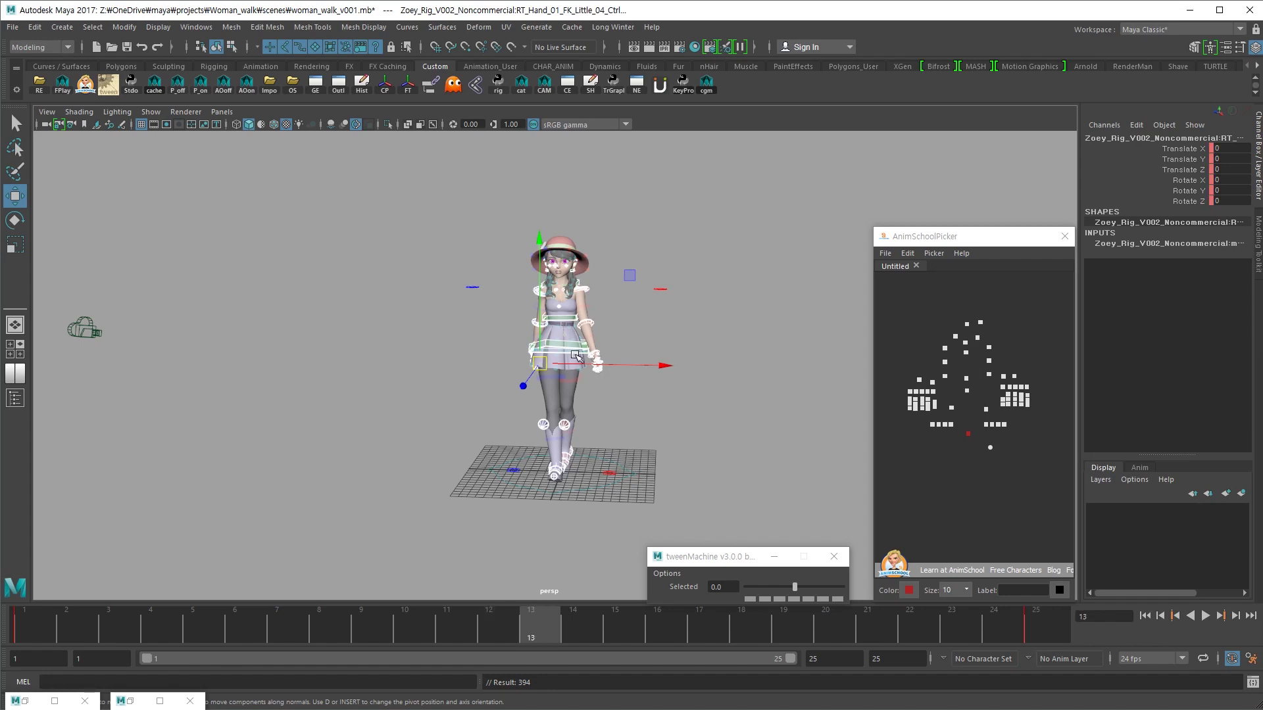
# - Orbit around the legs and inspect the left and right leg IK controls, framing the right foot
pyautogui.moveTo(621, 500)
pyautogui.keyDown('alt'); pyautogui.mouseDown()
pyautogui.moveTo(715, 455)
pyautogui.moveTo(690, 437)
pyautogui.mouseUp(); pyautogui.keyUp('alt')
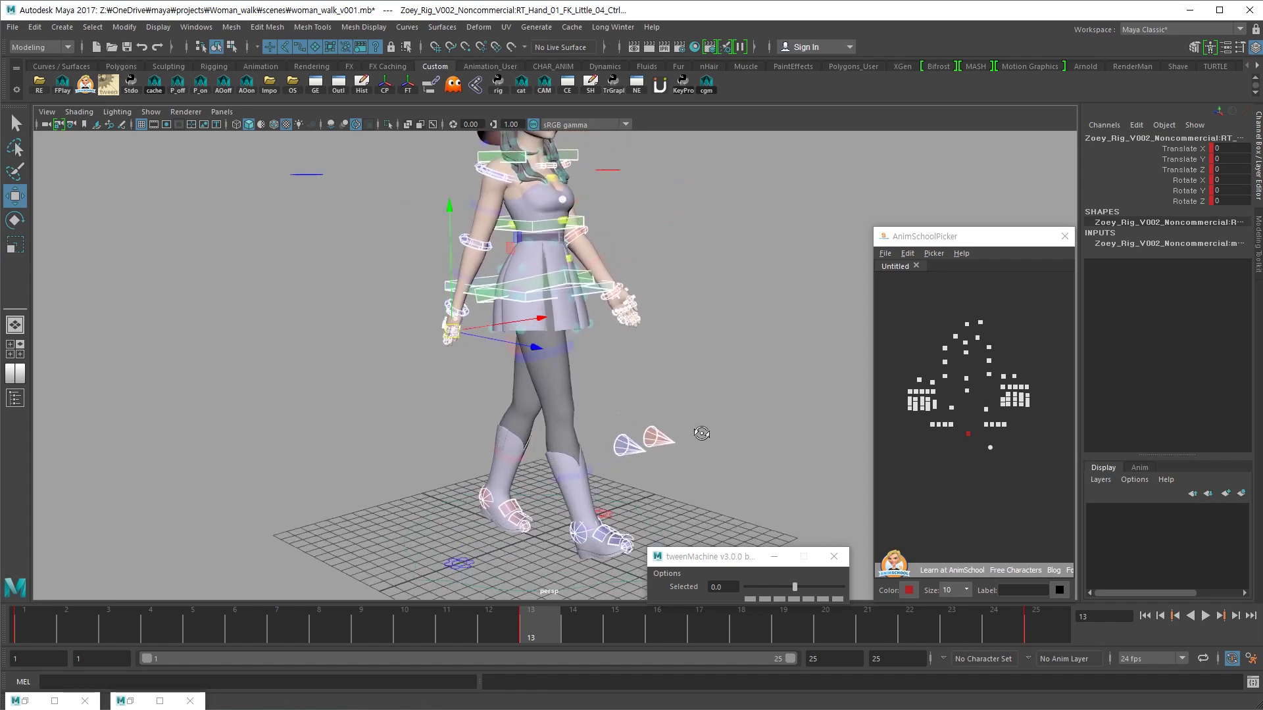
pyautogui.click(687, 454)
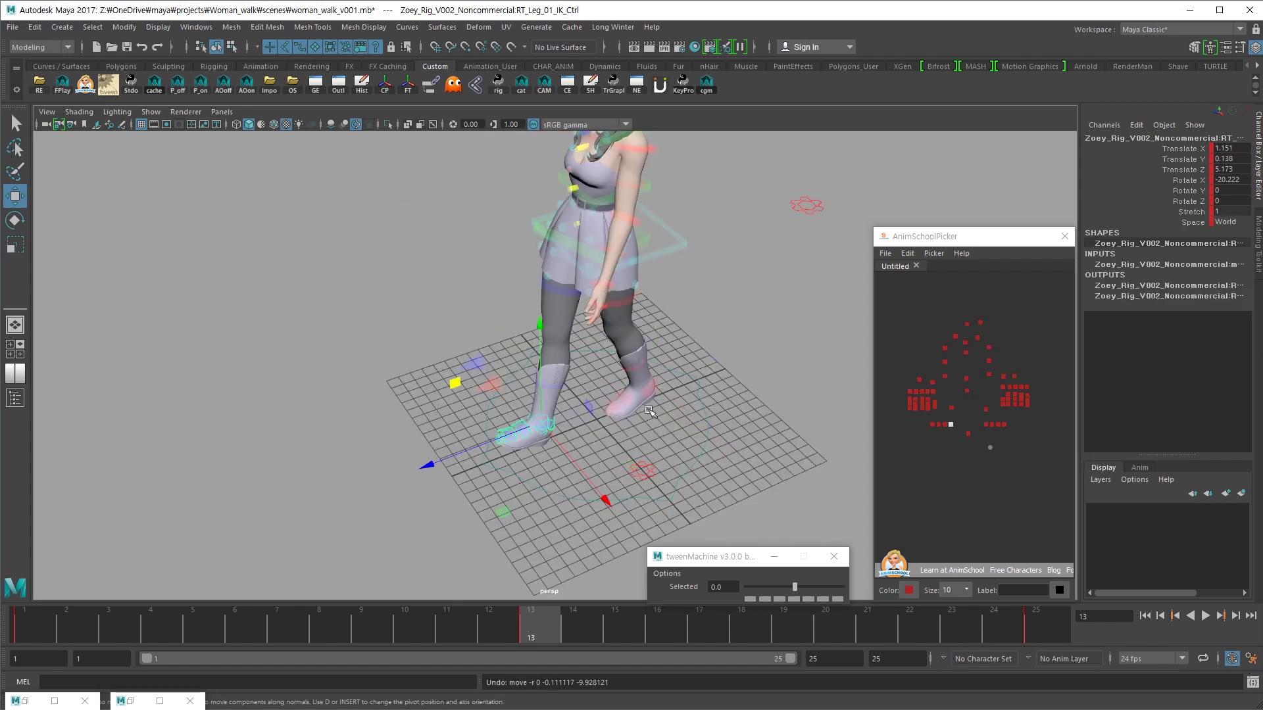
pyautogui.click(986, 425)
pyautogui.moveTo(723, 460)
pyautogui.keyDown('alt'); pyautogui.mouseDown()
pyautogui.moveTo(640, 471)
pyautogui.moveTo(806, 456)
pyautogui.mouseUp(); pyautogui.keyUp('alt')
pyautogui.click(951, 425)
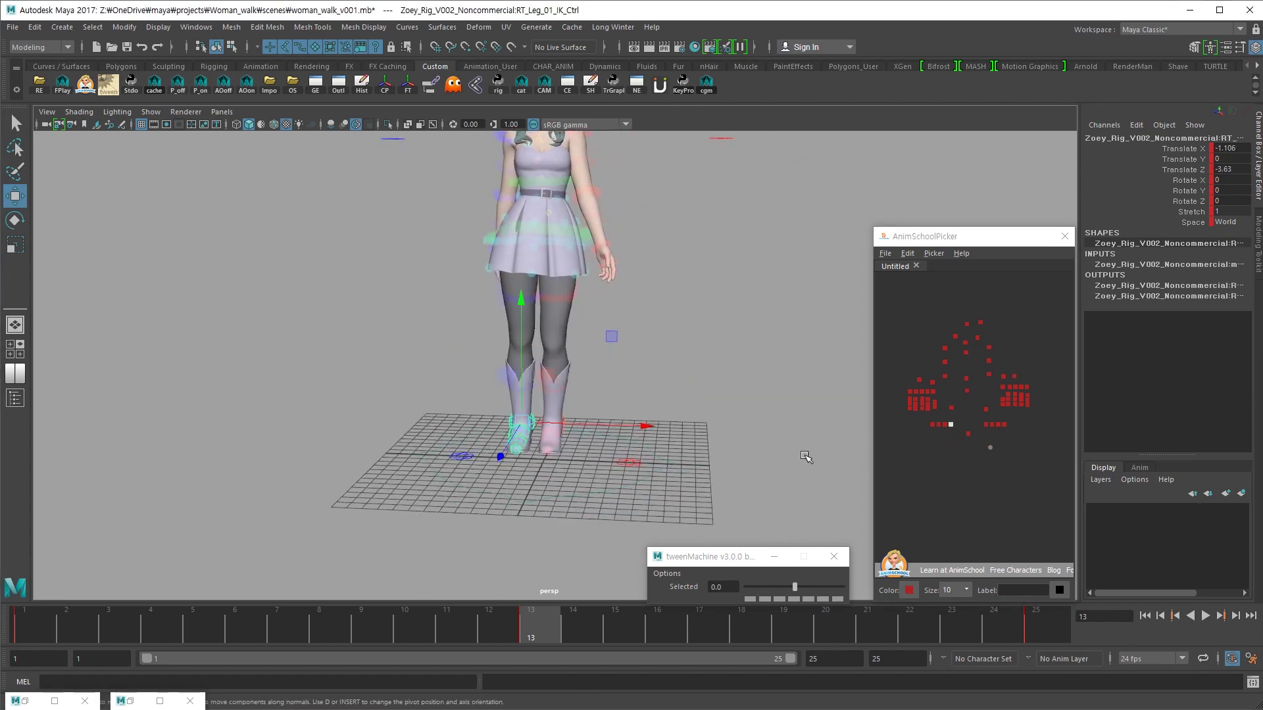
pyautogui.press('f')
pyautogui.keyDown('alt'); pyautogui.moveTo(522, 408); pyautogui.dragTo(931, 369); pyautogui.keyUp('alt')
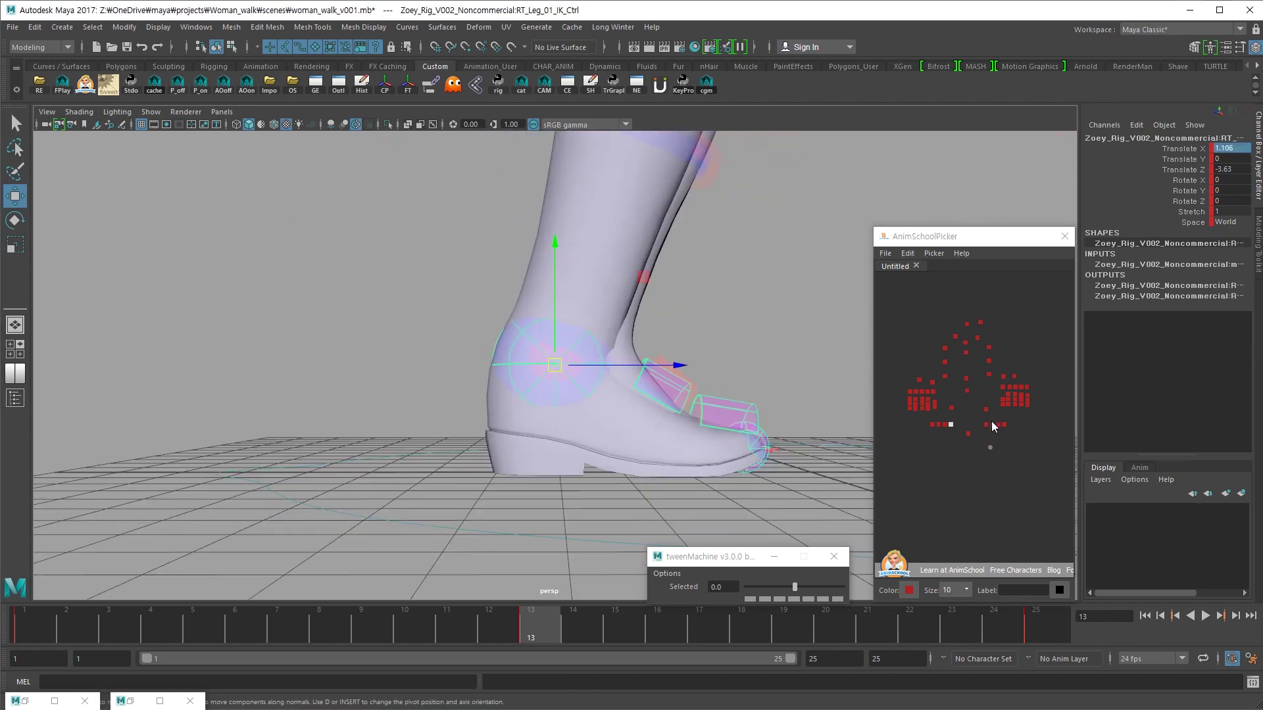
pyautogui.press('[')
# - Rotate the lower spine IK control at frame 13 to Rotate Z 7.424
pyautogui.click(967, 391)
pyautogui.press('e')
pyautogui.press('f')
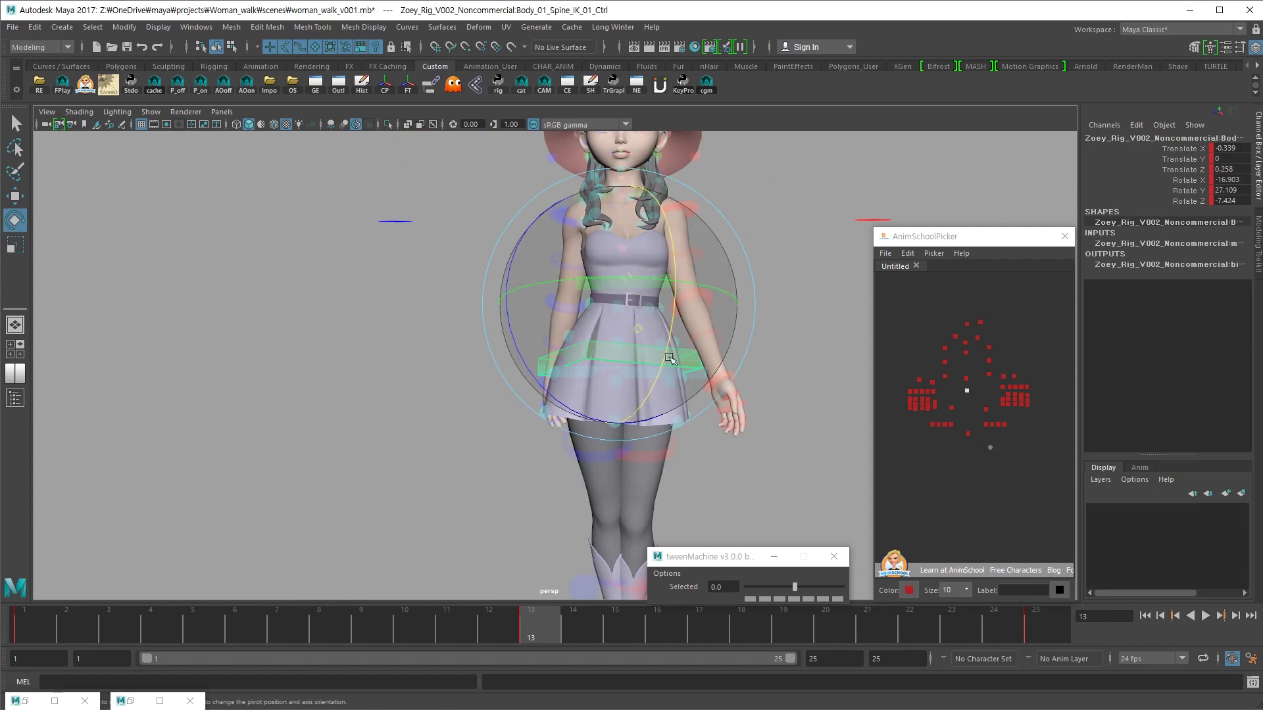
pyautogui.moveTo(631, 329)
pyautogui.mouseDown()
pyautogui.moveTo(707, 356)
pyautogui.moveTo(704, 424)
pyautogui.moveTo(684, 395)
pyautogui.mouseUp()
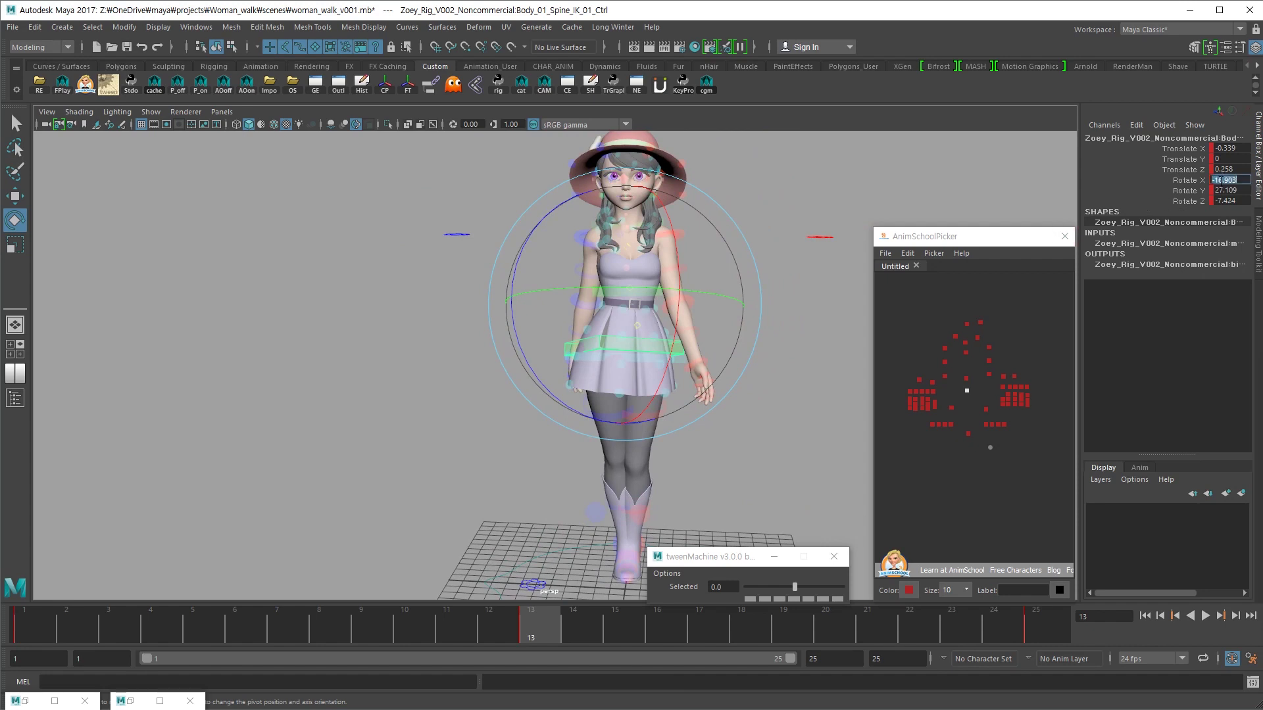
pyautogui.press('Return')
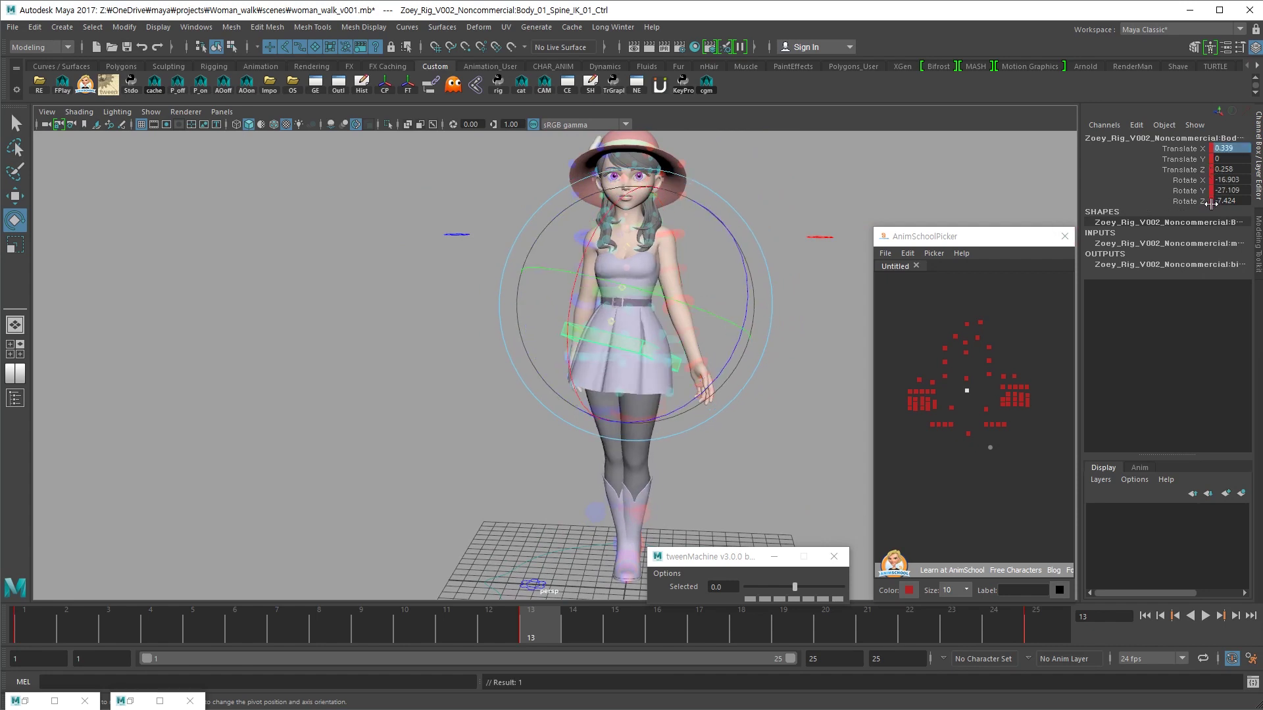
pyautogui.press('Return')
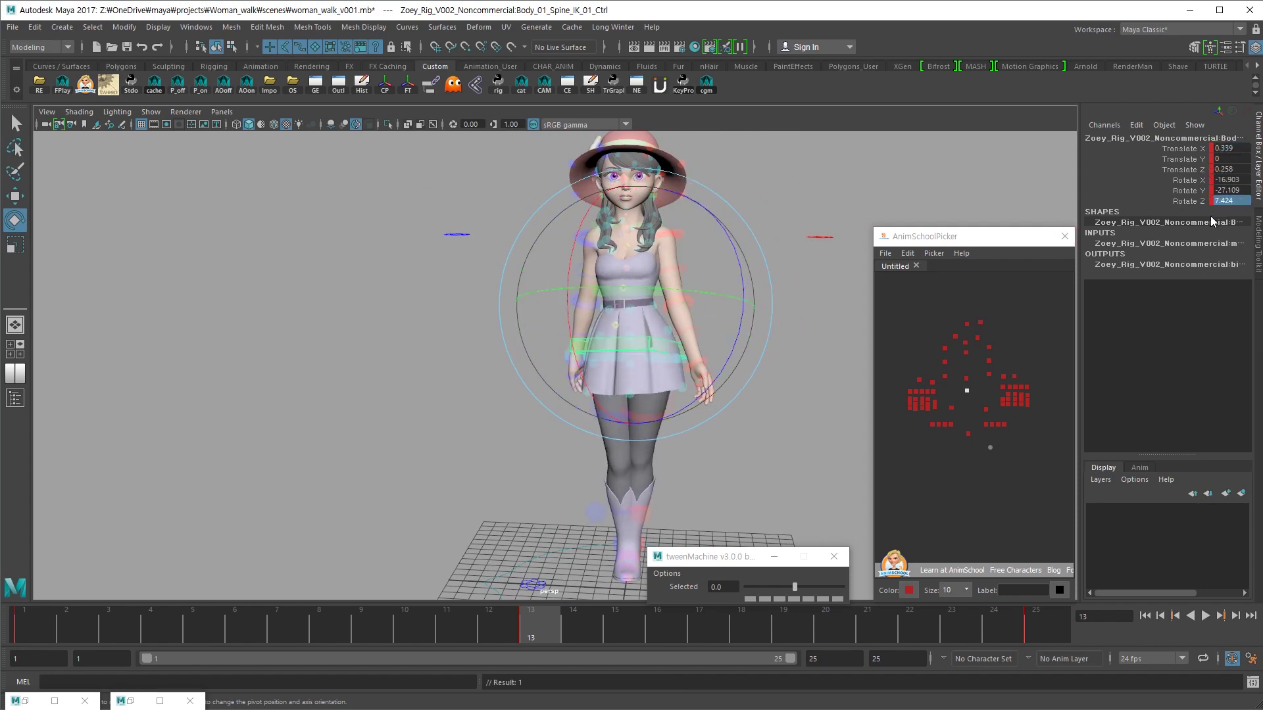
# - At frame 1, give the spine the mirrored Rotate X 16.903 and compare frames 1 and 13
pyautogui.moveTo(809, 337)
pyautogui.mouseDown()
pyautogui.moveTo(728, 457)
pyautogui.moveTo(642, 341)
pyautogui.moveTo(728, 403)
pyautogui.mouseUp()
pyautogui.press('w')
pyautogui.click(1227, 180)
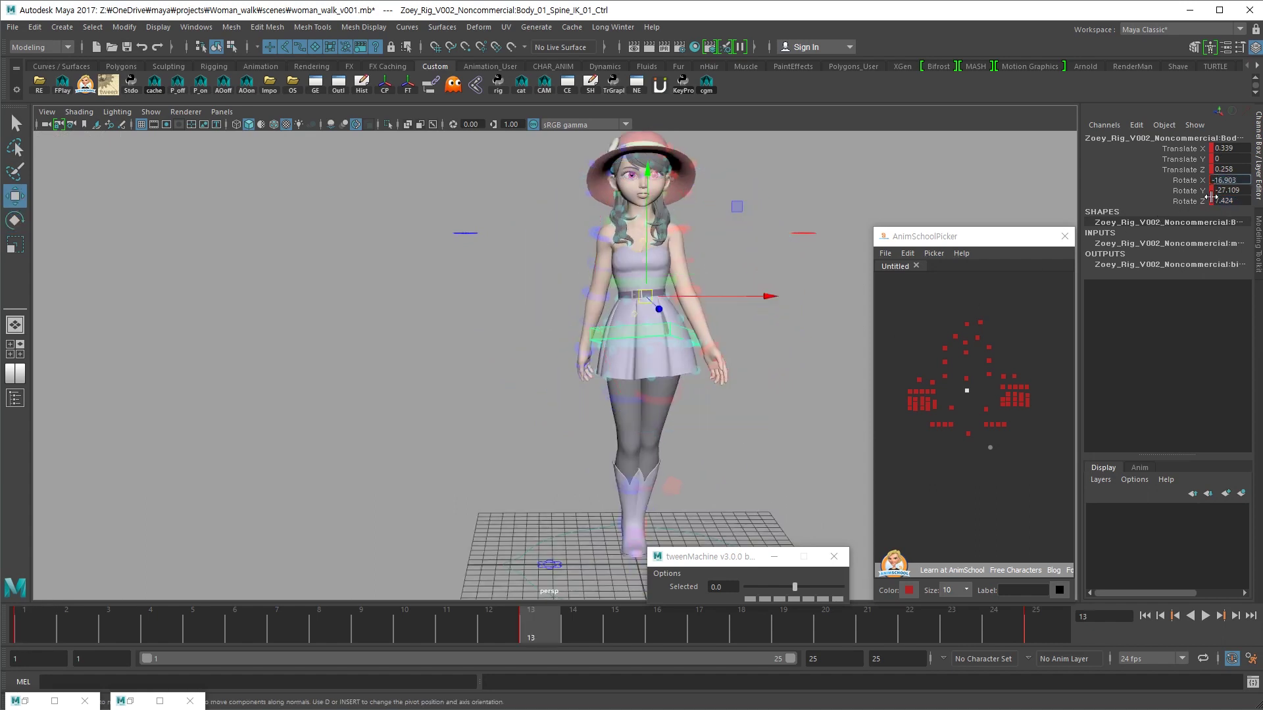
pyautogui.press('Return')
pyautogui.moveTo(660, 313)
pyautogui.keyDown('alt'); pyautogui.mouseDown()
pyautogui.moveTo(769, 395)
pyautogui.moveTo(685, 406)
pyautogui.moveTo(754, 430)
pyautogui.mouseUp(); pyautogui.keyUp('alt')
pyautogui.press(',')
pyautogui.press('.')
pyautogui.click(950, 425)
pyautogui.moveTo(704, 479)
pyautogui.keyDown('alt'); pyautogui.mouseDown()
pyautogui.moveTo(724, 485)
pyautogui.moveTo(611, 484)
pyautogui.mouseUp(); pyautogui.keyUp('alt')
pyautogui.press(',')
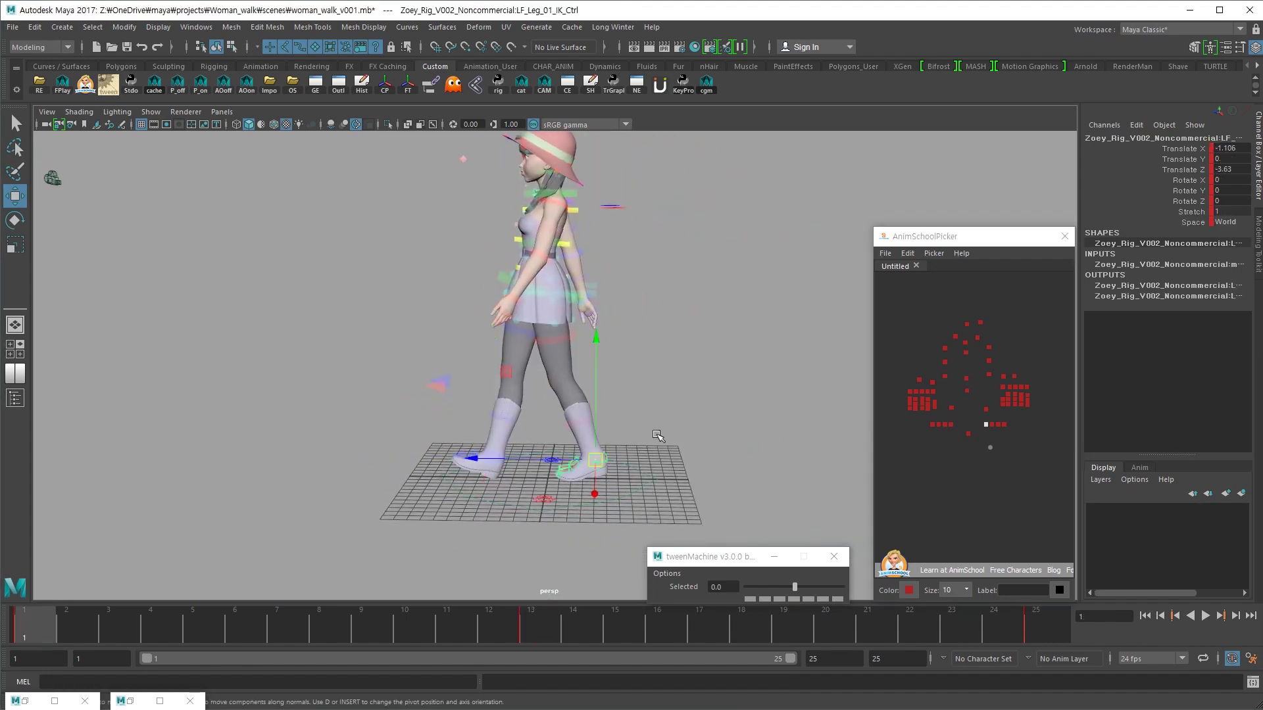
# - Carry the foot IK key from frame 1 onto the opposite leg at frame 13
pyautogui.click(499, 457)
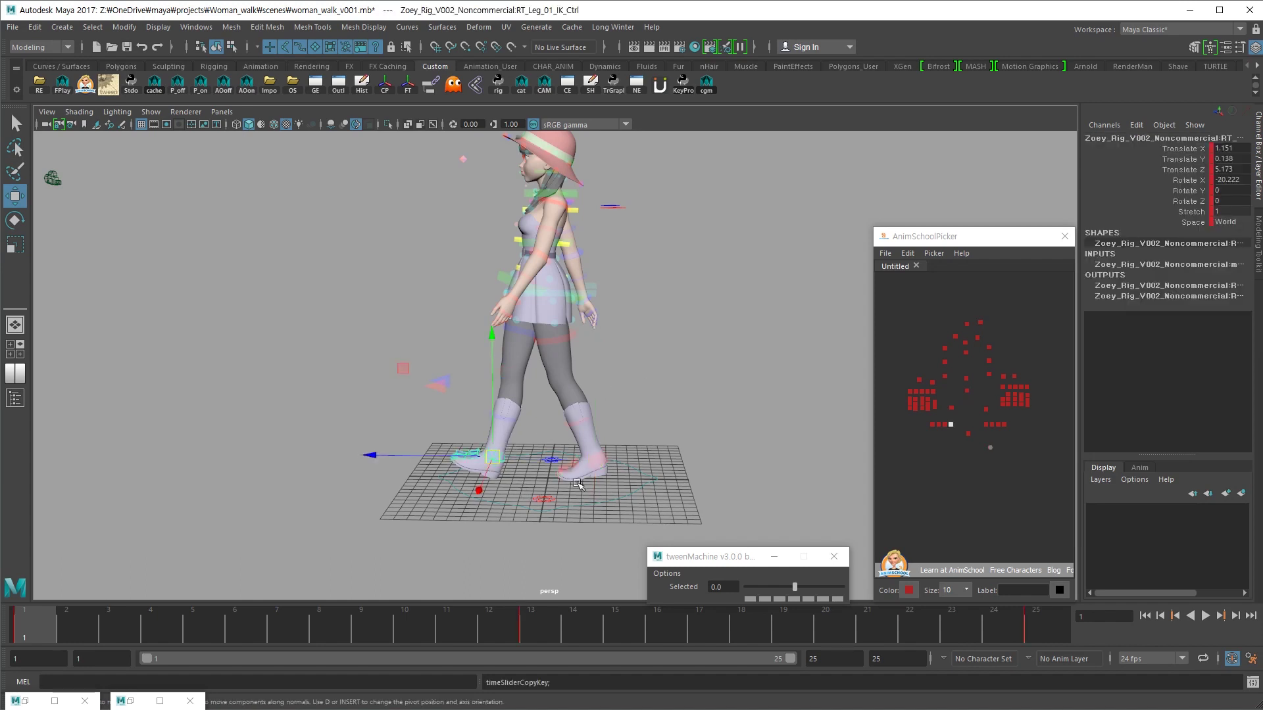
pyautogui.press('.')
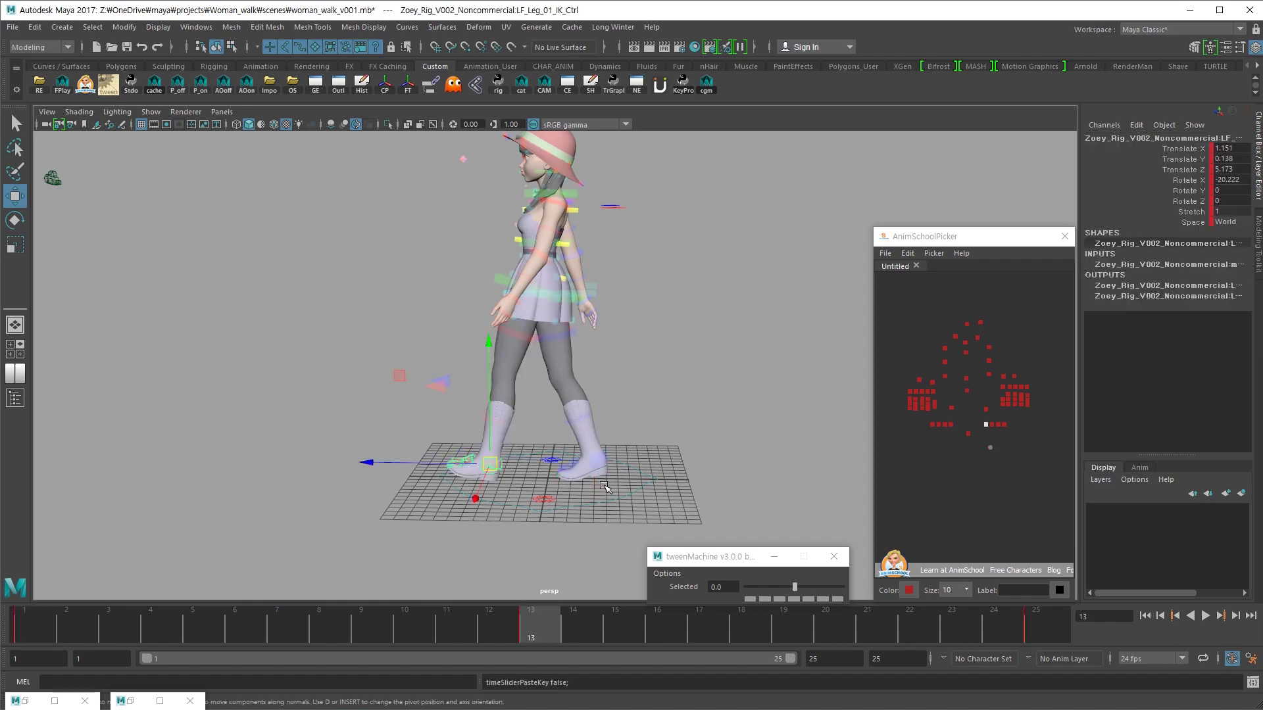
pyautogui.moveTo(605, 484)
pyautogui.keyDown('alt'); pyautogui.mouseDown()
pyautogui.moveTo(660, 468)
pyautogui.moveTo(625, 438)
pyautogui.moveTo(702, 476)
pyautogui.moveTo(612, 428)
pyautogui.mouseUp(); pyautogui.keyUp('alt')
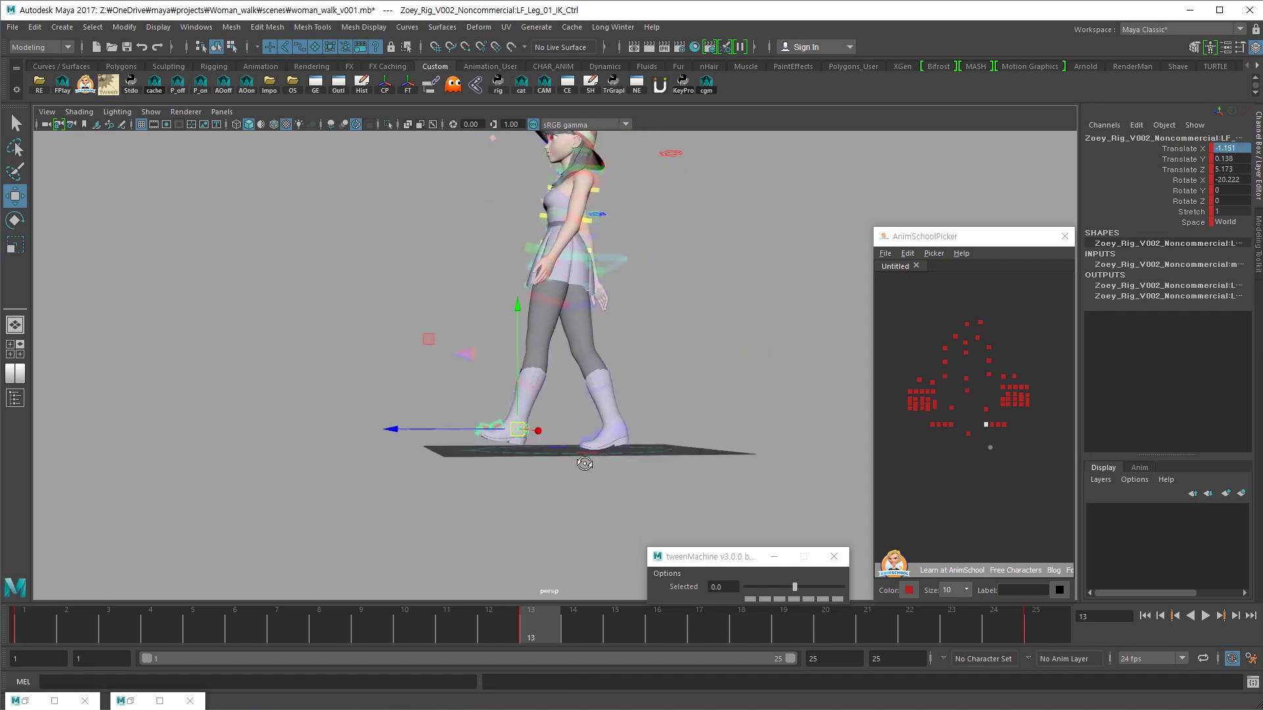
pyautogui.click(618, 263)
pyautogui.keyDown('alt'); pyautogui.moveTo(618, 264); pyautogui.dragTo(604, 423); pyautogui.keyUp('alt')
pyautogui.press(',')
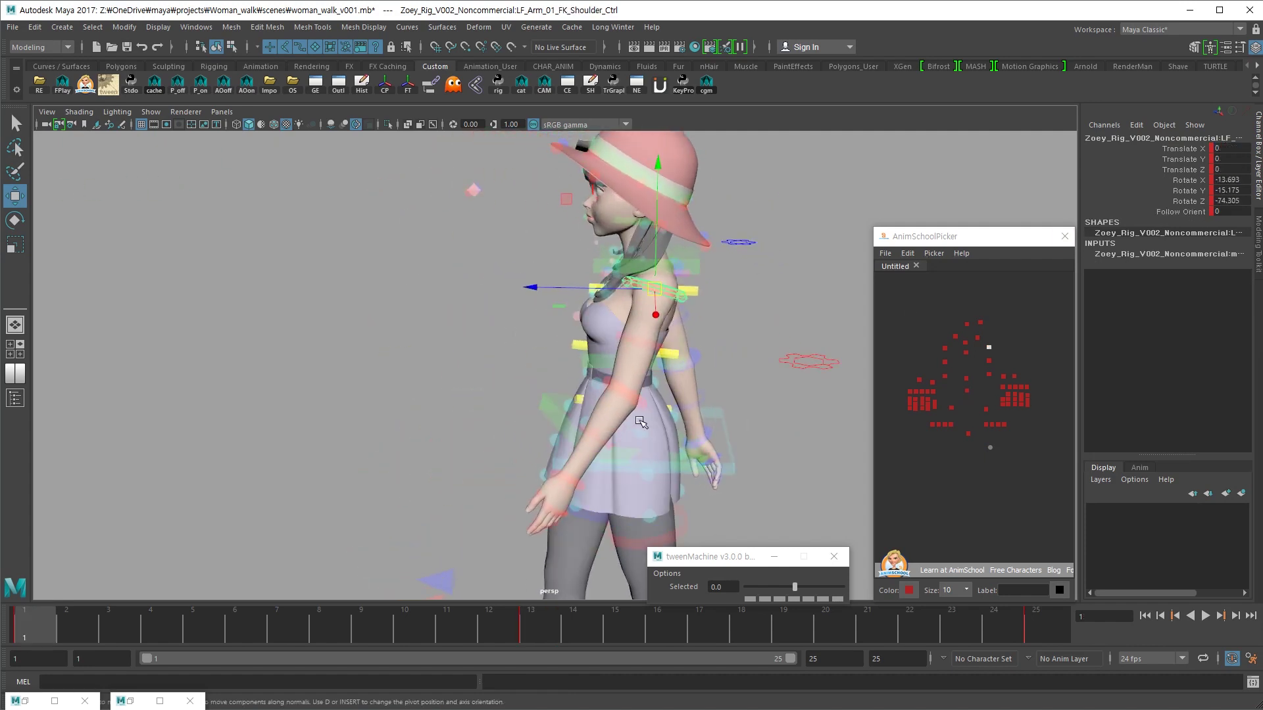
pyautogui.press('.')
pyautogui.keyDown('alt'); pyautogui.moveTo(671, 411); pyautogui.dragTo(778, 373); pyautogui.keyUp('alt')
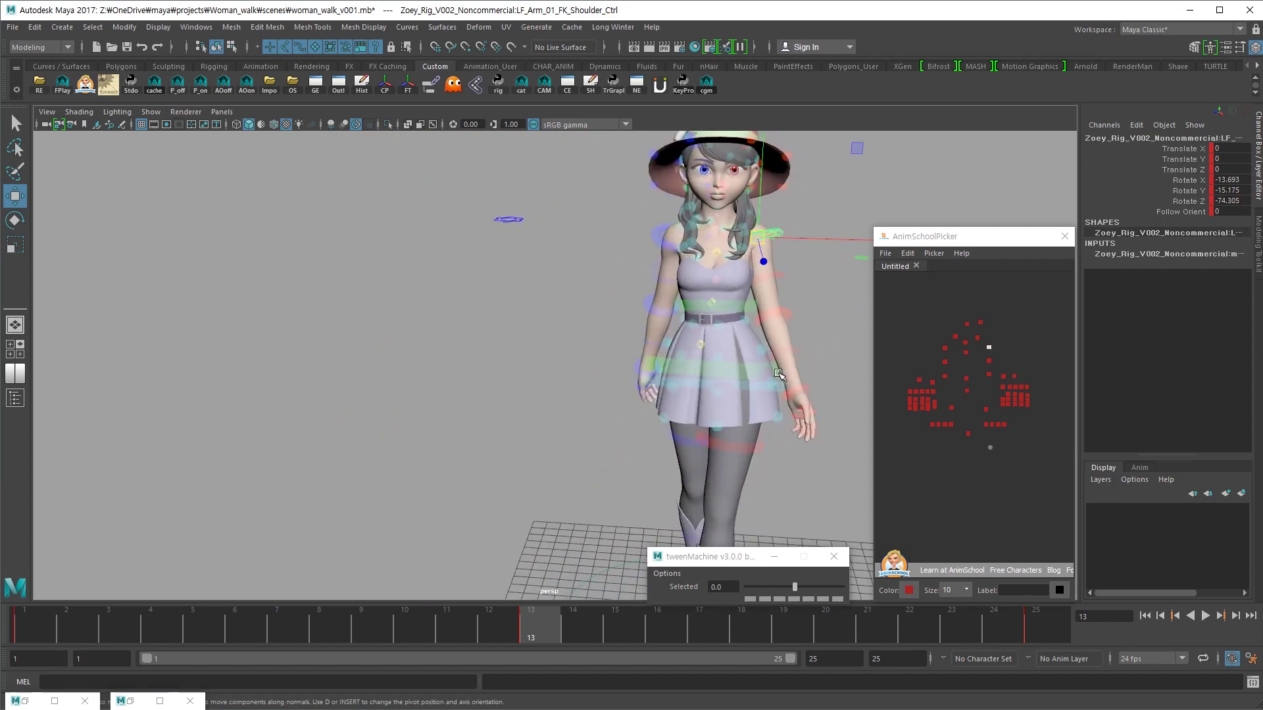
# - Copy the shoulder, wrist and elbow FK keys between frames 1 and 13, then play the walk
pyautogui.click(944, 349)
pyautogui.press(',')
pyautogui.keyDown('alt'); pyautogui.moveTo(823, 369); pyautogui.dragTo(682, 370); pyautogui.keyUp('alt')
pyautogui.click(945, 377)
pyautogui.press('.')
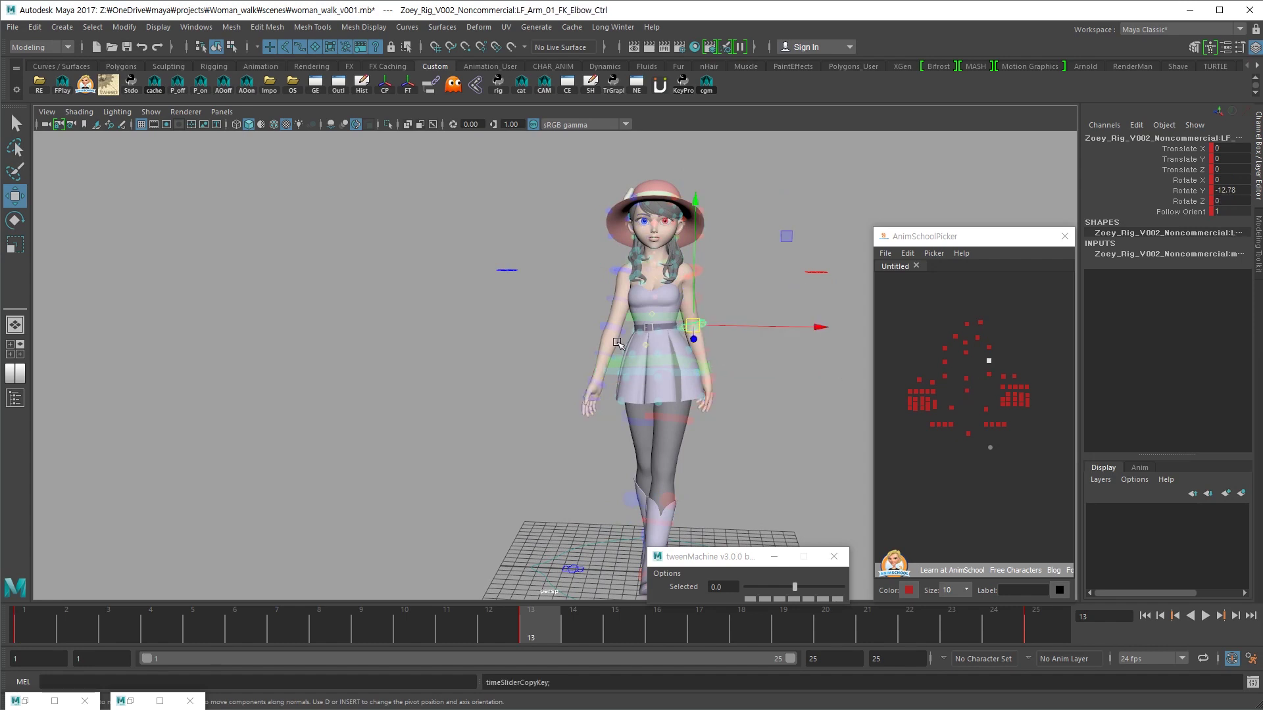
pyautogui.press(',')
pyautogui.click(714, 316)
pyautogui.moveTo(714, 316)
pyautogui.keyDown('alt'); pyautogui.mouseDown()
pyautogui.moveTo(530, 437)
pyautogui.moveTo(543, 464)
pyautogui.mouseUp(); pyautogui.keyUp('alt')
pyautogui.hotkey('alt', 'v')
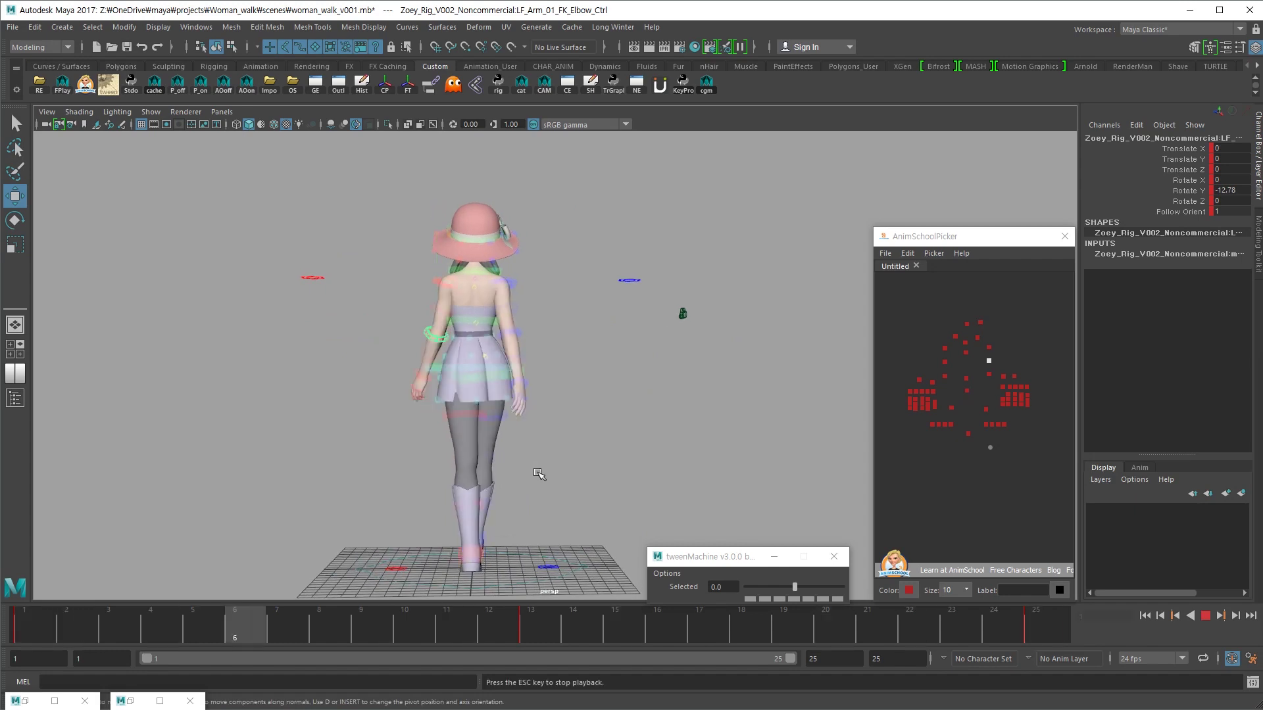
# - Set the middle spine IK control's Rotate Z to 0 at frame 13
pyautogui.press('Escape')
pyautogui.keyDown('alt'); pyautogui.moveTo(539, 473); pyautogui.dragTo(767, 460); pyautogui.keyUp('alt')
pyautogui.click(624, 370)
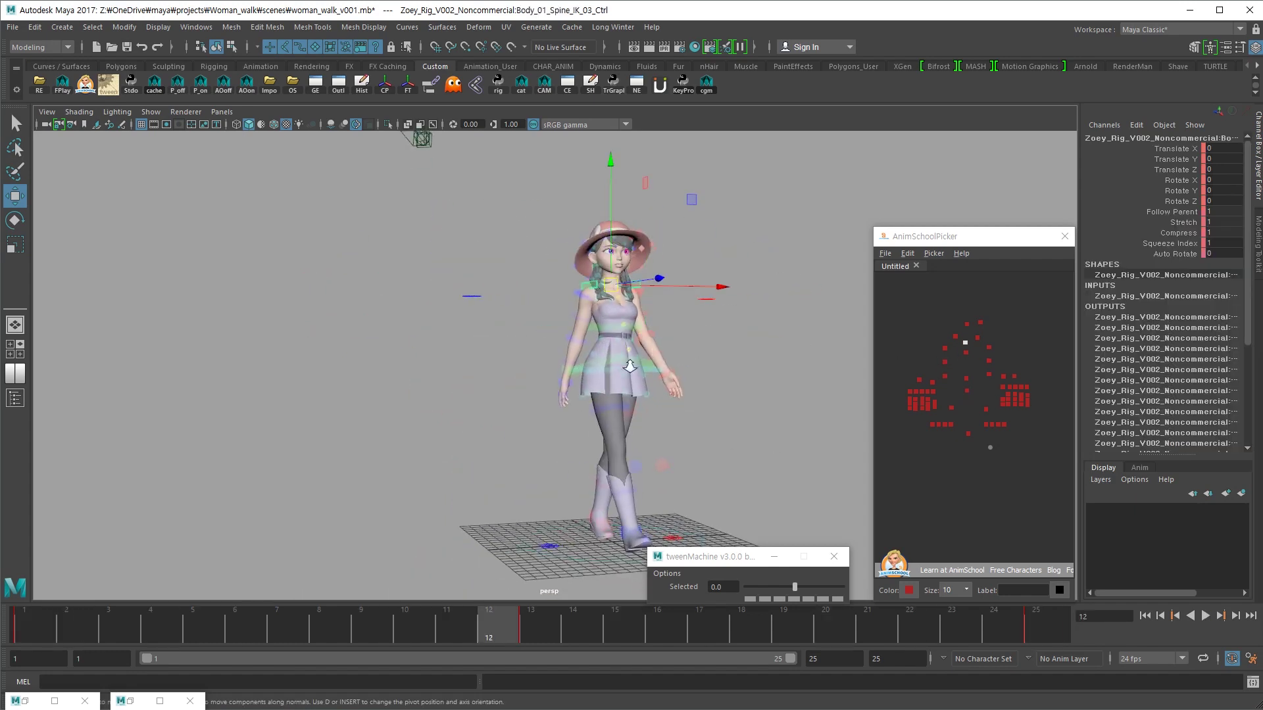
pyautogui.keyDown('alt'); pyautogui.moveTo(624, 370); pyautogui.dragTo(690, 417, button='right'); pyautogui.keyUp('alt')
pyautogui.click(966, 352)
pyautogui.hotkey('alt', '.')
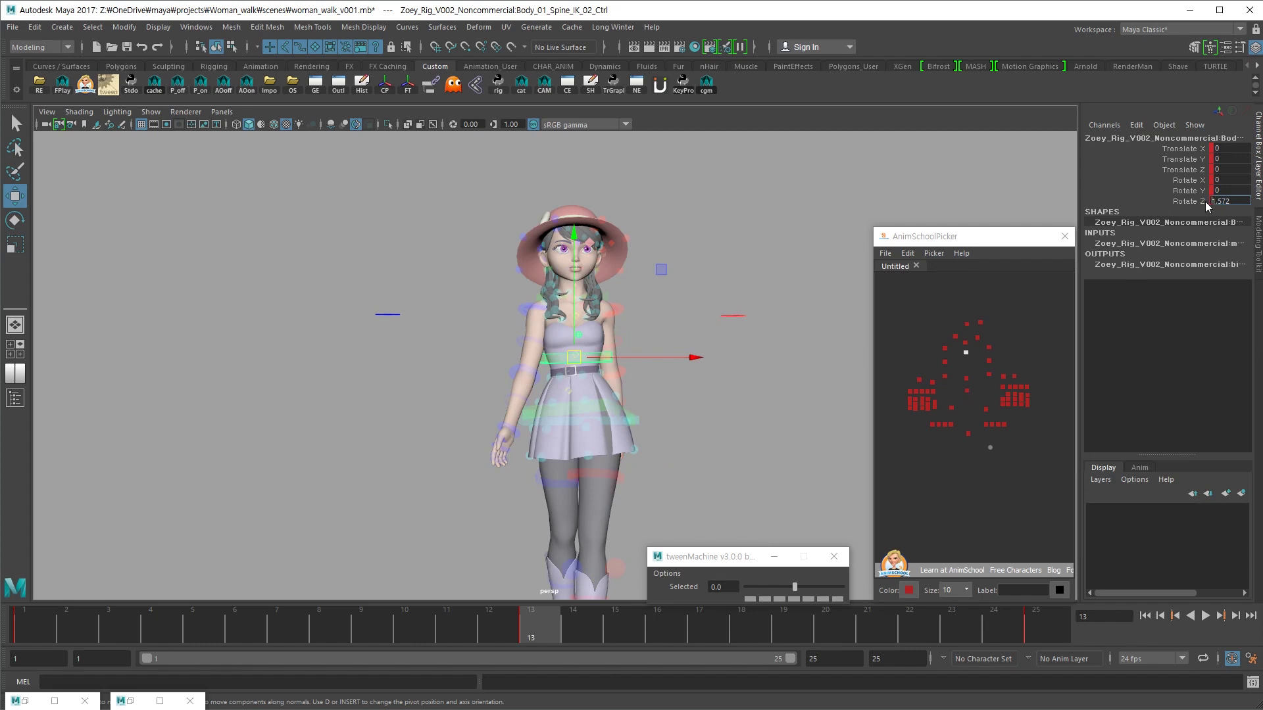
pyautogui.write('0')
pyautogui.press('Return')
# - Check frame 21, then rotate the right wrist FK control to Rotate X -3.54 at frame 13
pyautogui.click(612, 263)
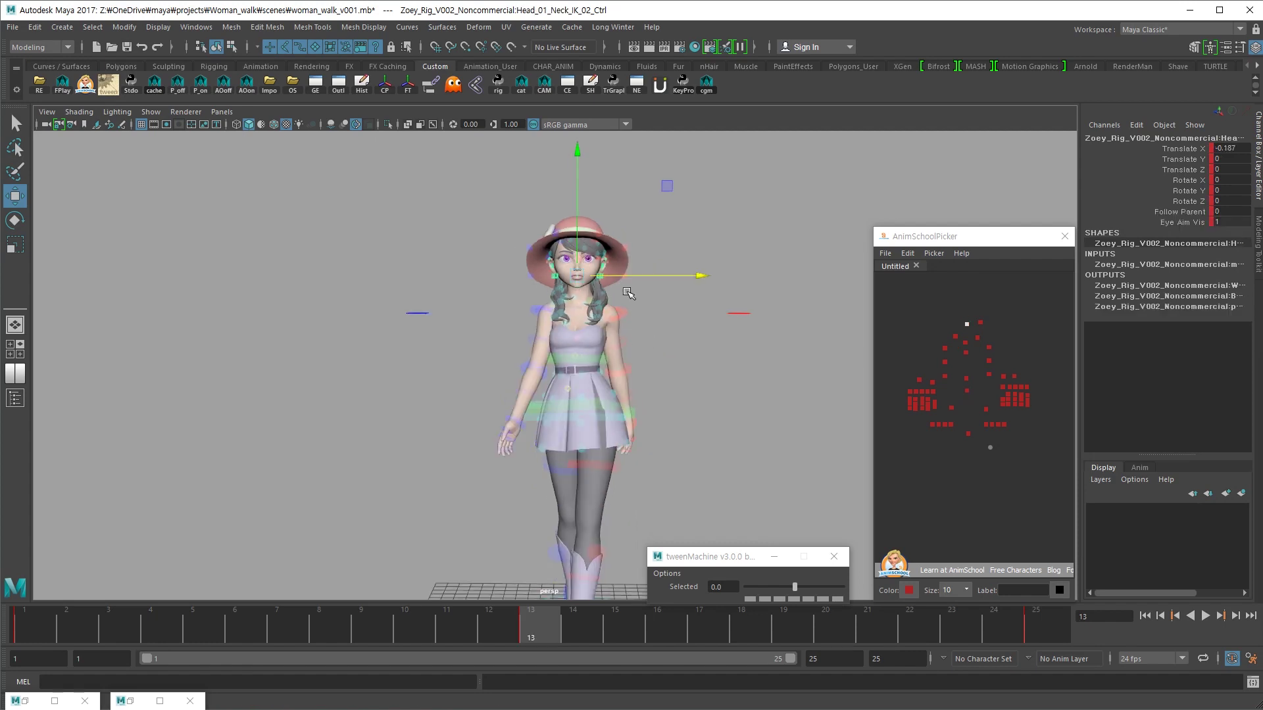
pyautogui.click(724, 366)
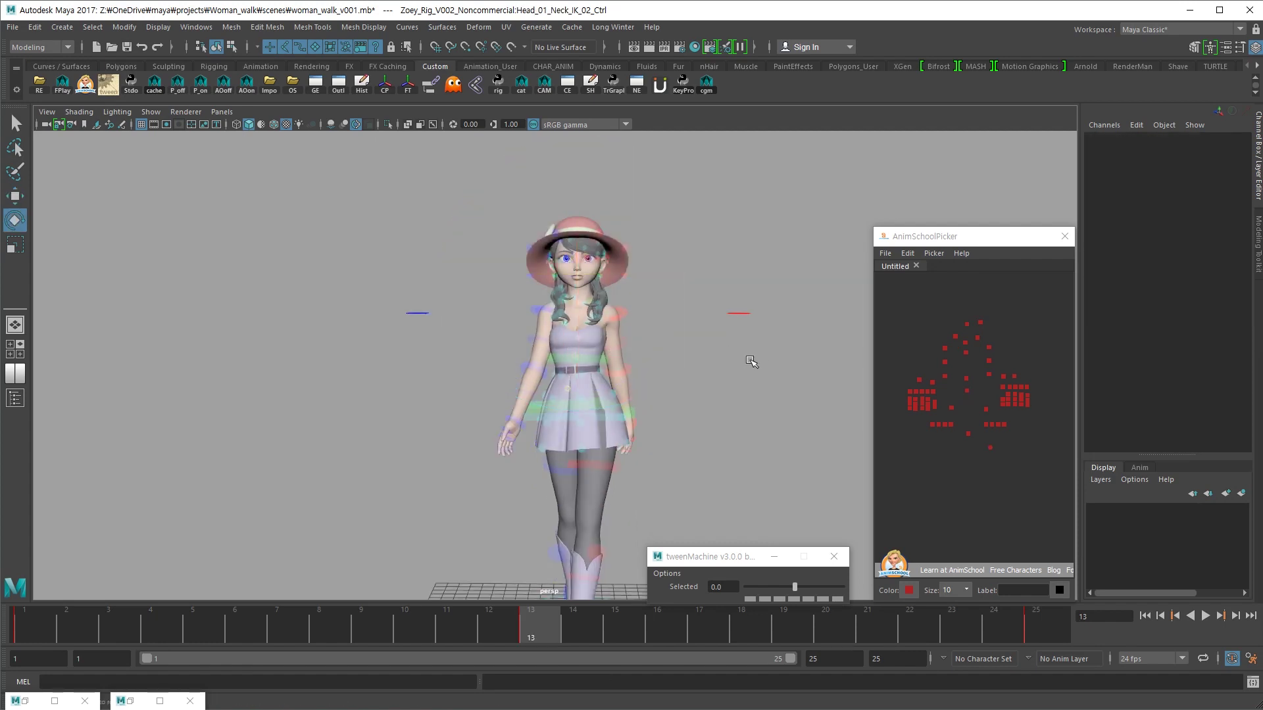
pyautogui.keyDown('alt'); pyautogui.moveTo(672, 362); pyautogui.dragTo(417, 451, button='right'); pyautogui.keyUp('alt')
pyautogui.moveTo(417, 451)
pyautogui.keyDown('alt'); pyautogui.mouseDown()
pyautogui.moveTo(550, 303)
pyautogui.moveTo(865, 386)
pyautogui.mouseUp(); pyautogui.keyUp('alt')
pyautogui.hotkey('alt', '.')
pyautogui.hotkey('alt', '.')
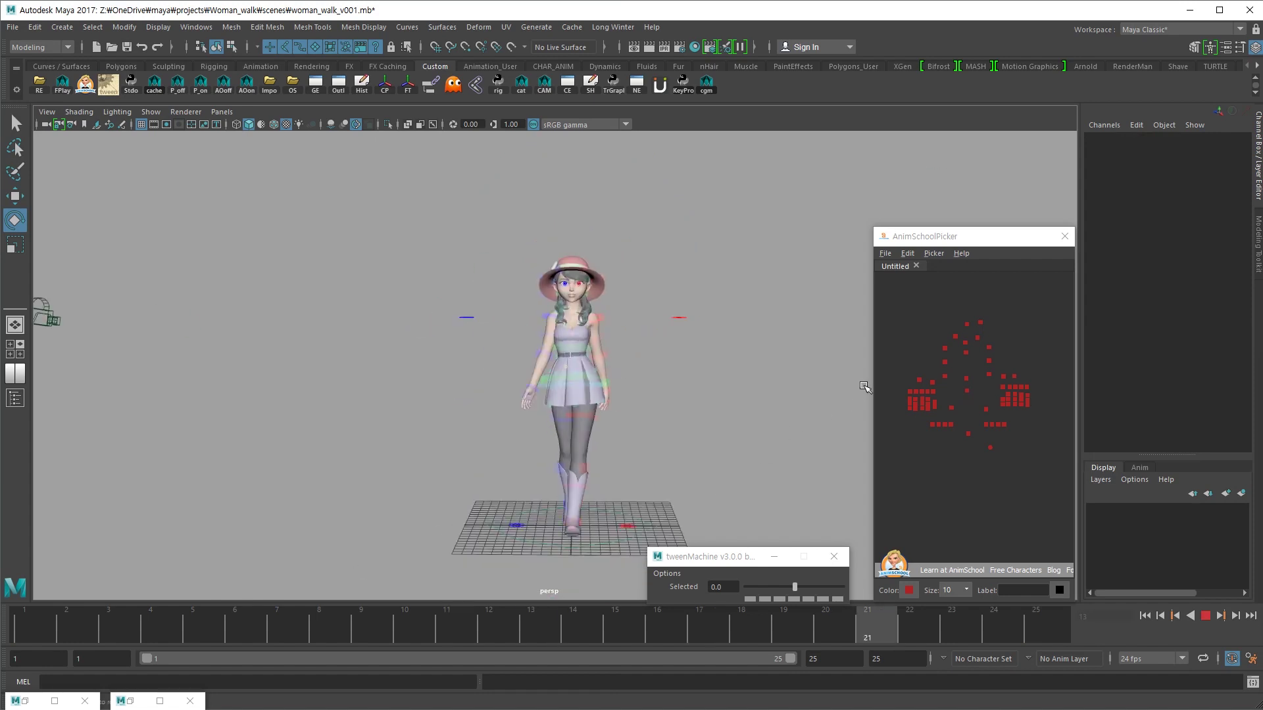
pyautogui.click(988, 347)
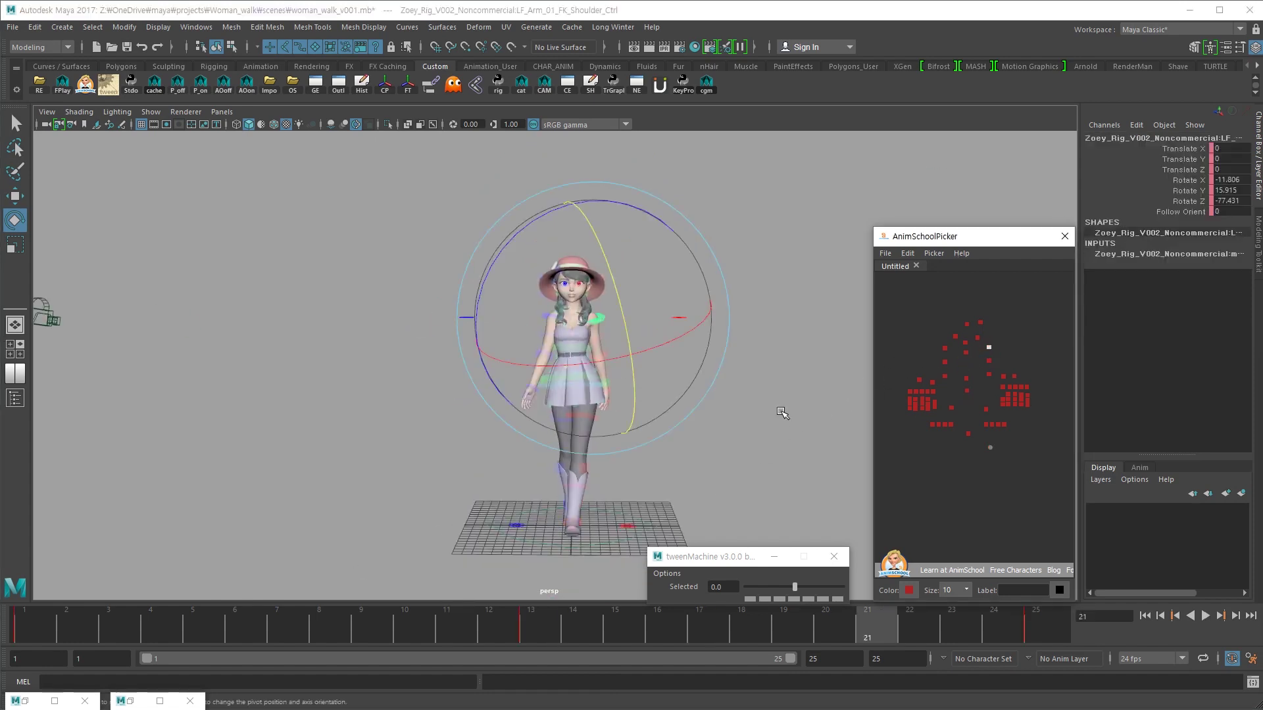
pyautogui.keyDown('alt'); pyautogui.moveTo(592, 368); pyautogui.dragTo(612, 394, button='right'); pyautogui.keyUp('alt')
pyautogui.press(',')
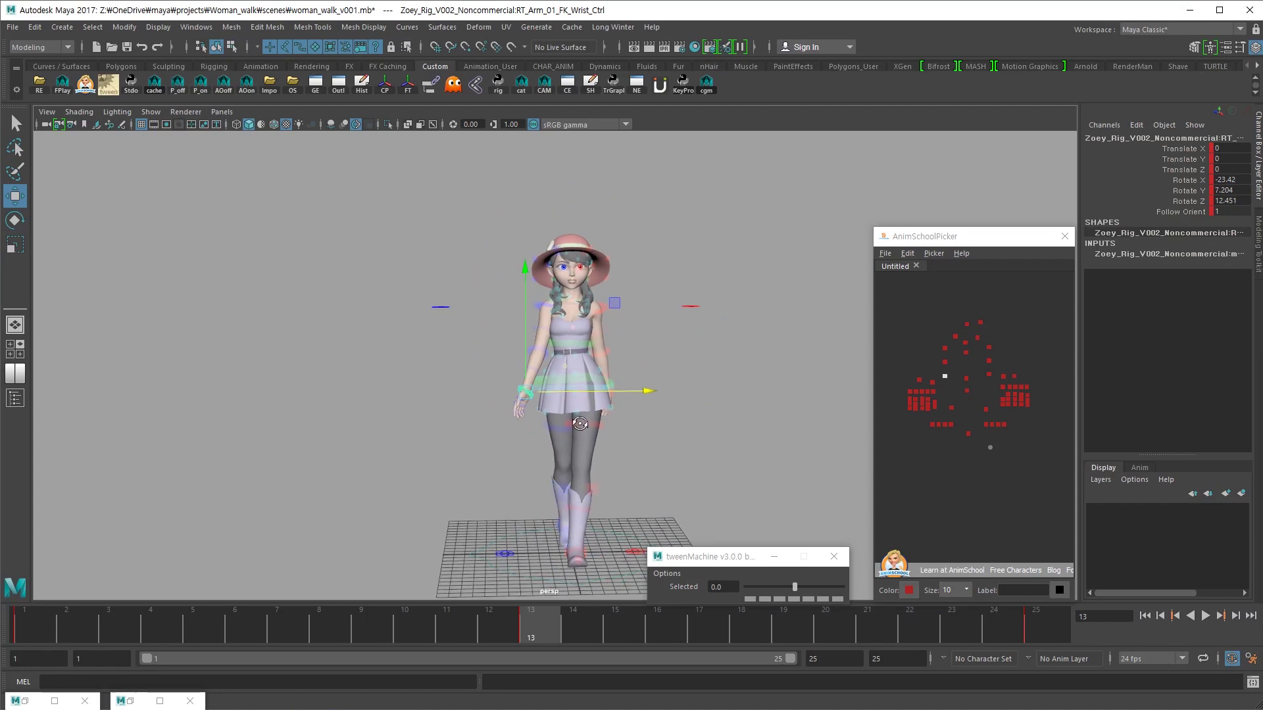
pyautogui.click(524, 391)
pyautogui.moveTo(622, 401); pyautogui.dragTo(580, 453)
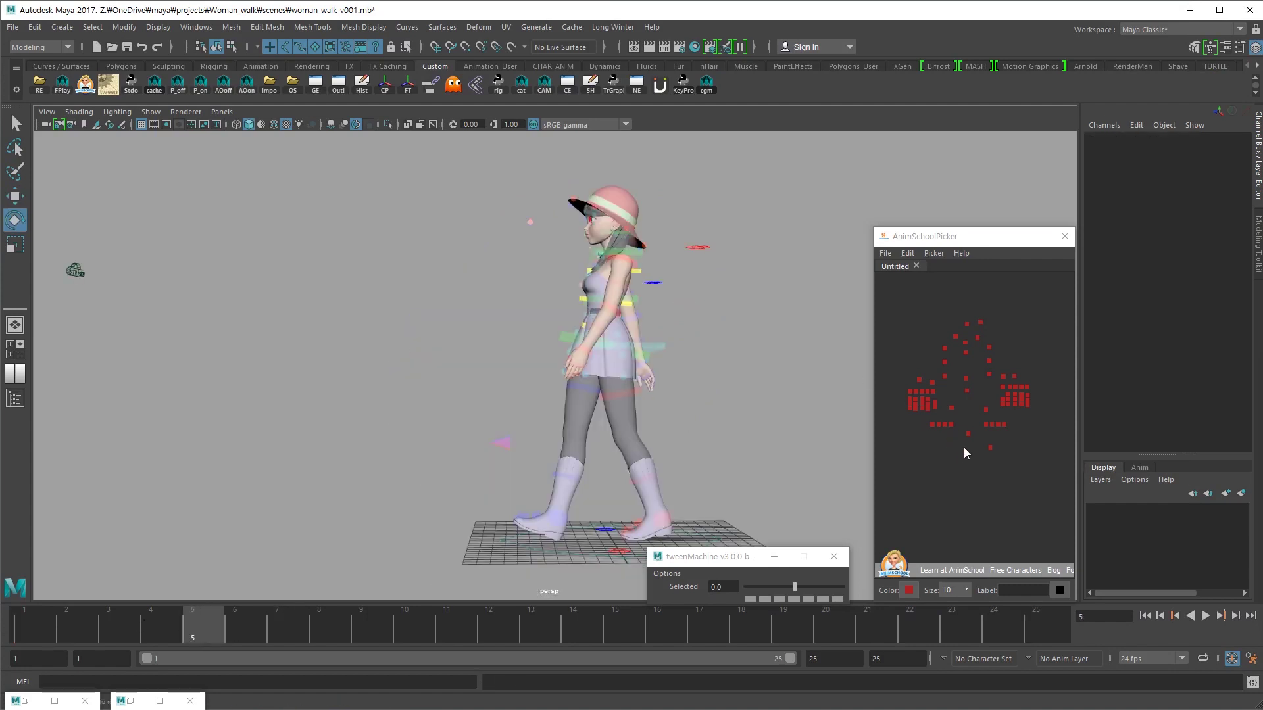
# - Tilt the left foot IK control further at frame 7
pyautogui.hotkey('ctrl', 'a')
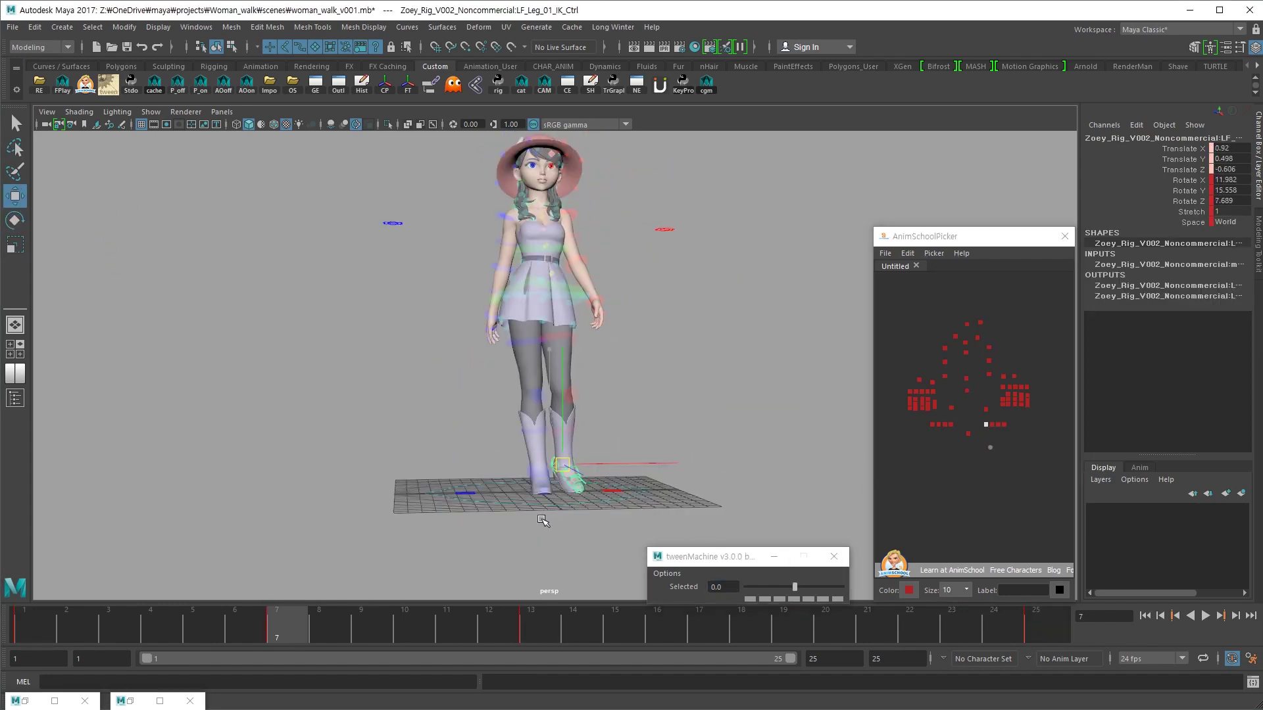
pyautogui.press('e')
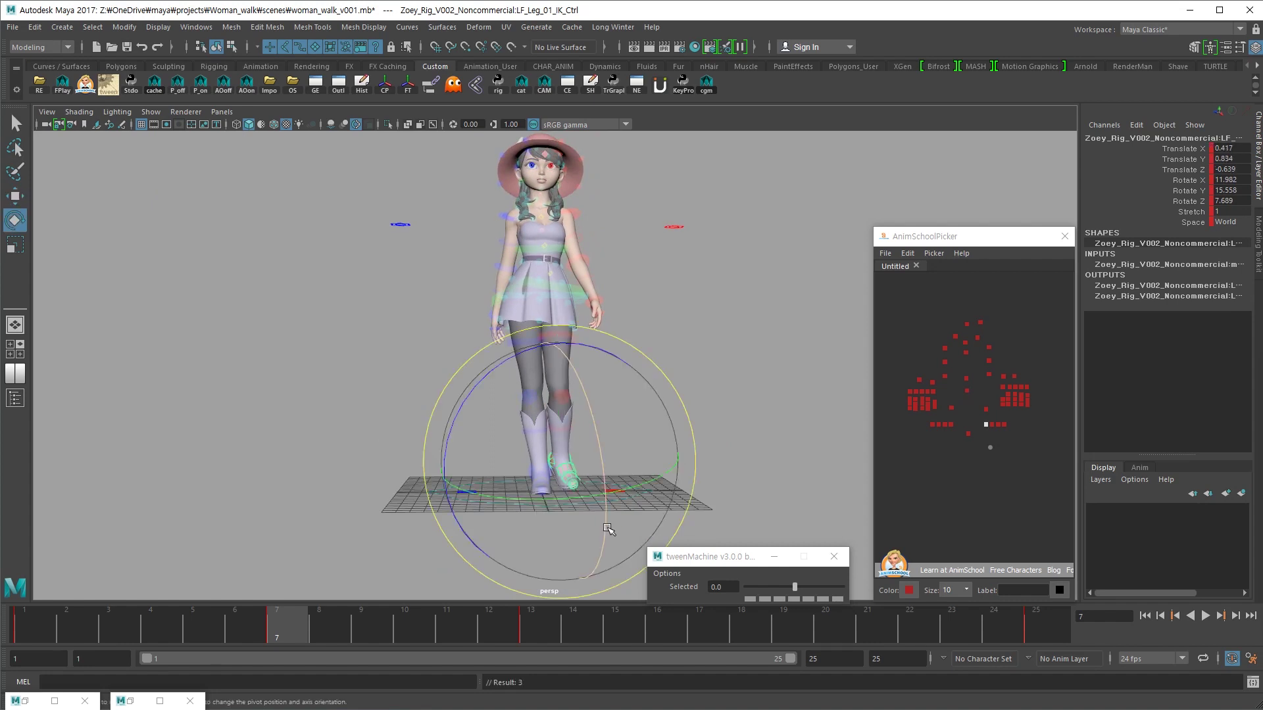
pyautogui.keyDown('alt'); pyautogui.moveTo(538, 518); pyautogui.dragTo(550, 523); pyautogui.keyUp('alt')
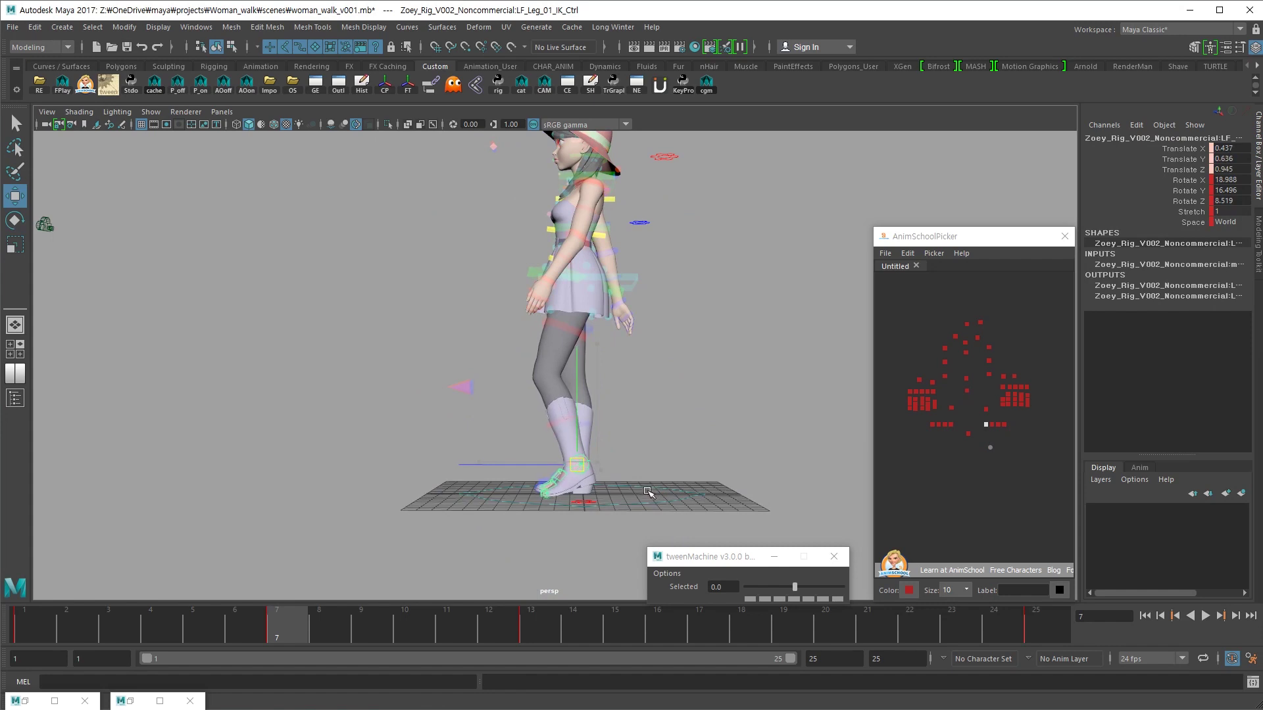
pyautogui.keyDown('alt'); pyautogui.moveTo(648, 490); pyautogui.dragTo(826, 340); pyautogui.keyUp('alt')
# - Zero the lower spine IK control's rotations, starting with Rotate X 0
pyautogui.click(967, 391)
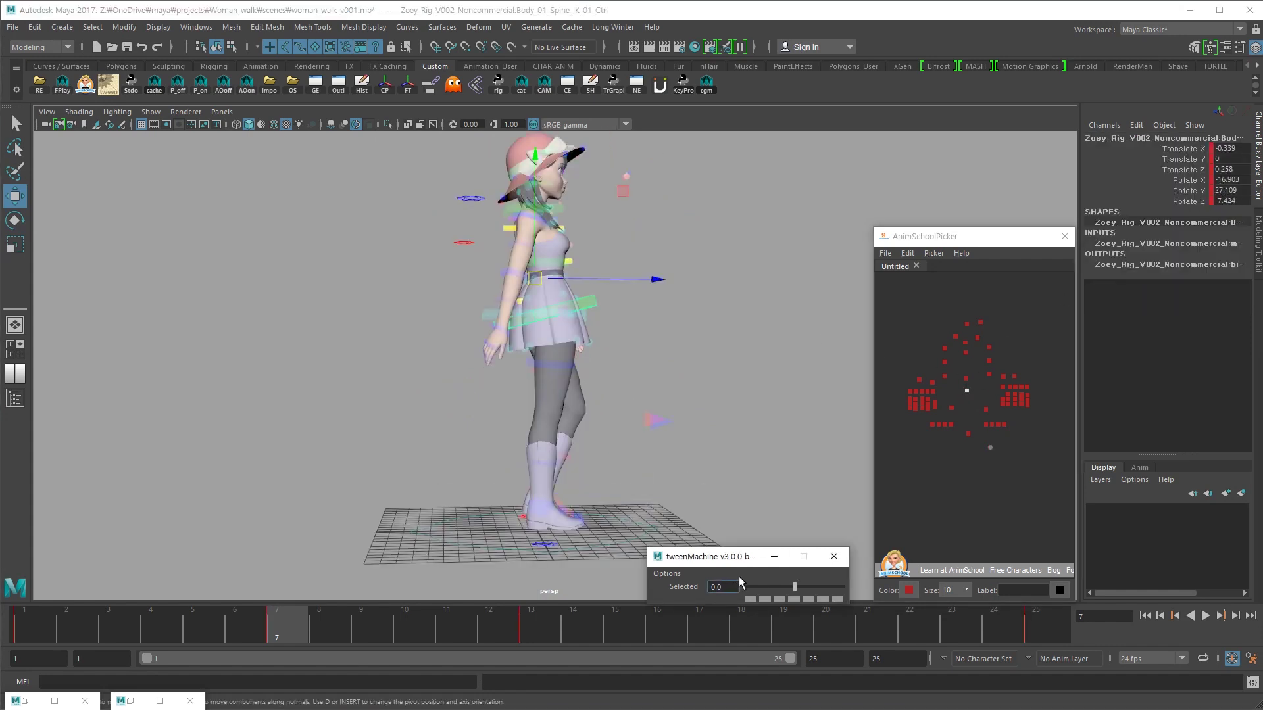
pyautogui.click(1229, 179)
pyautogui.write('0')
pyautogui.press('Return')
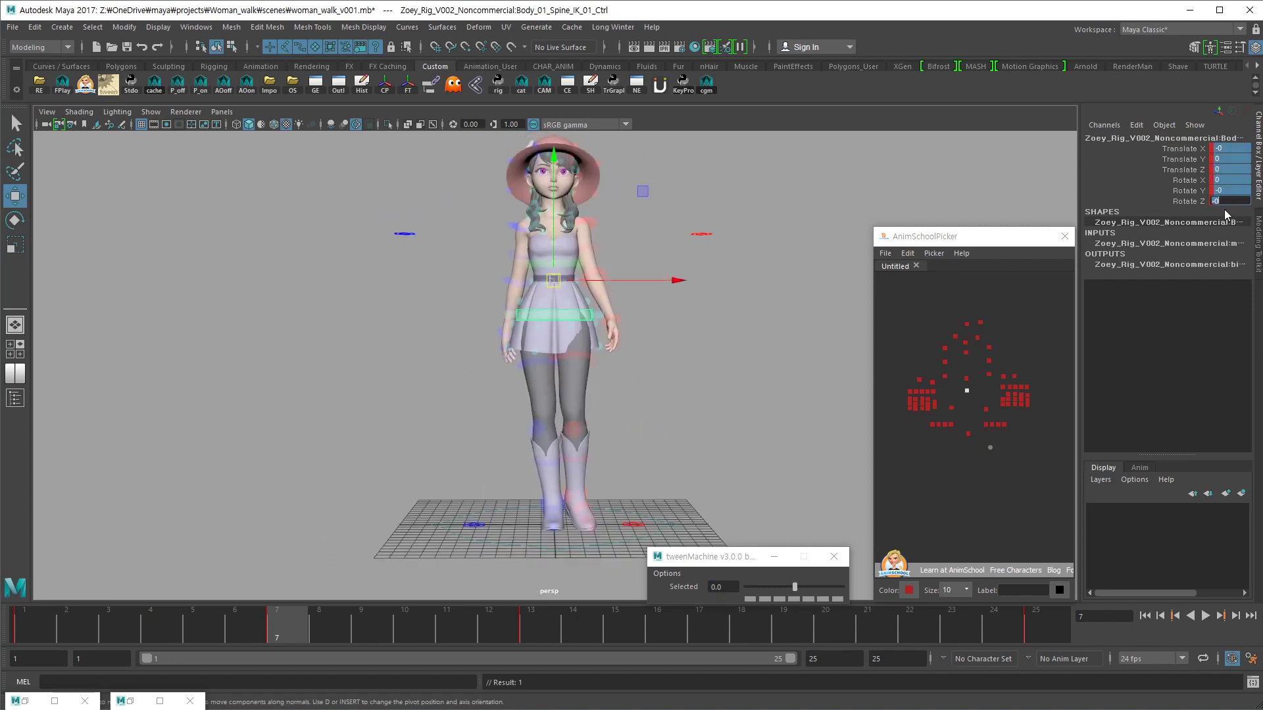
pyautogui.keyDown('alt'); pyautogui.moveTo(783, 358); pyautogui.dragTo(738, 389); pyautogui.keyUp('alt')
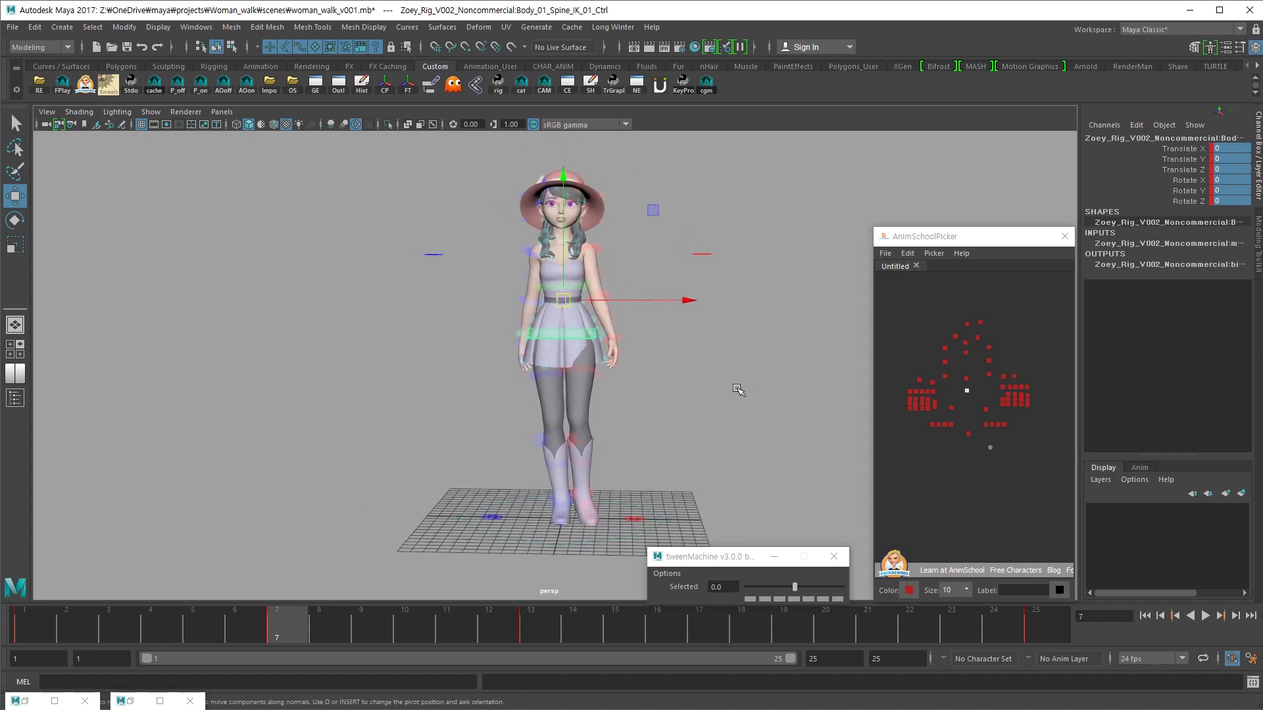
pyautogui.press('Up')
# - Lower the body centre control to Translate Y -0.133
pyautogui.click(990, 361)
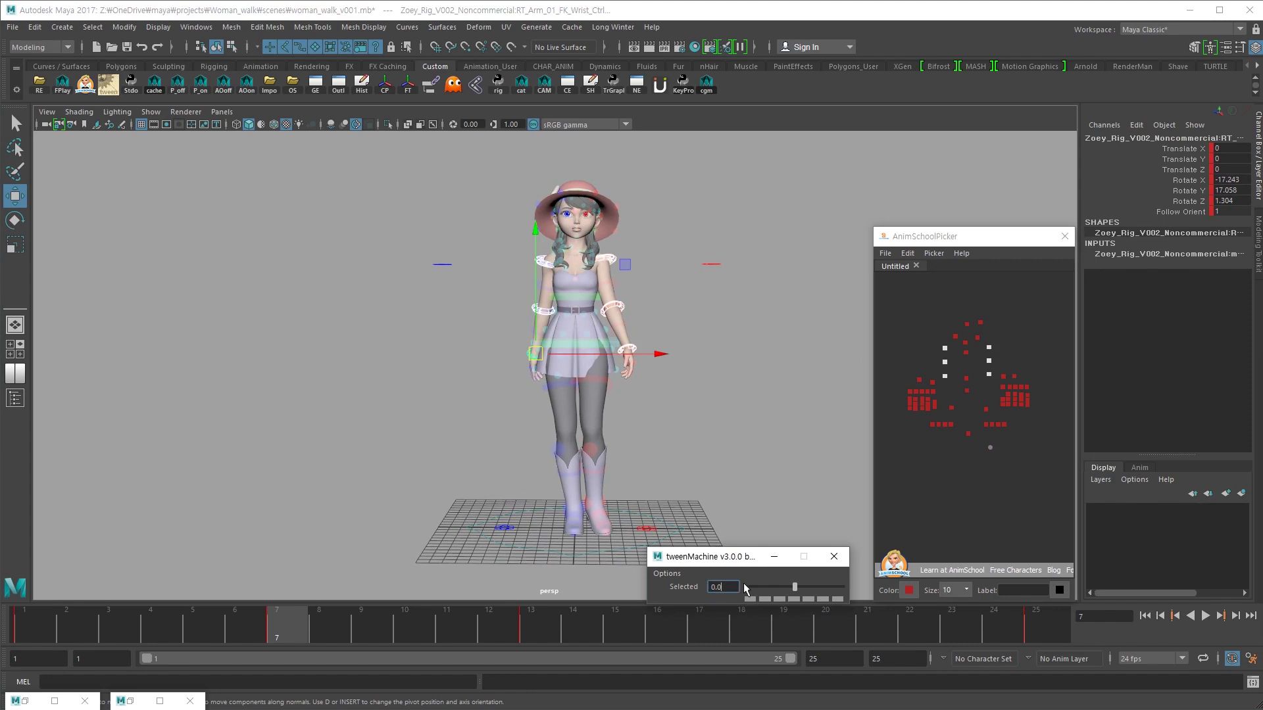
pyautogui.keyDown('alt'); pyautogui.moveTo(691, 500); pyautogui.dragTo(658, 466); pyautogui.keyUp('alt')
pyautogui.click(659, 457)
pyautogui.click(966, 378)
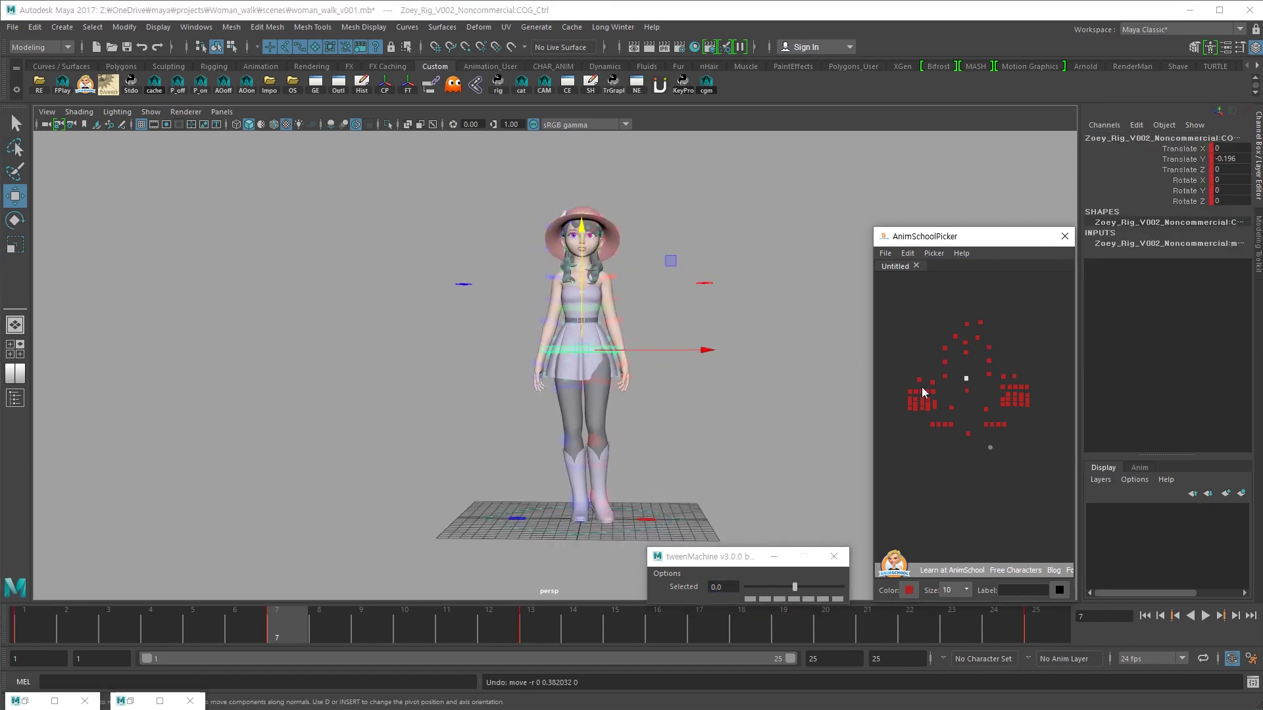
pyautogui.moveTo(671, 431)
pyautogui.keyDown('alt'); pyautogui.mouseDown()
pyautogui.moveTo(622, 431)
pyautogui.moveTo(87, 274)
pyautogui.mouseUp(); pyautogui.keyUp('alt')
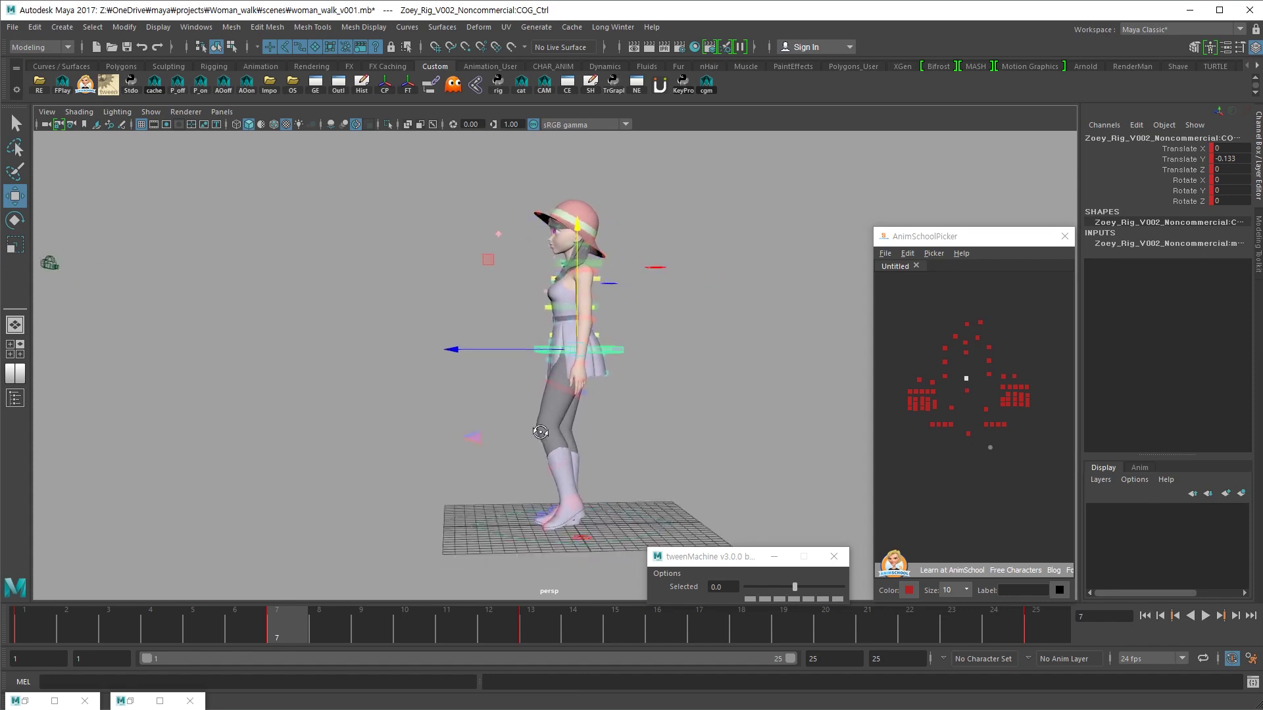
pyautogui.click(967, 324)
pyautogui.click(646, 519)
pyautogui.keyDown('alt'); pyautogui.moveTo(658, 460); pyautogui.dragTo(592, 460); pyautogui.keyUp('alt')
pyautogui.hotkey('ctrl', 'z')
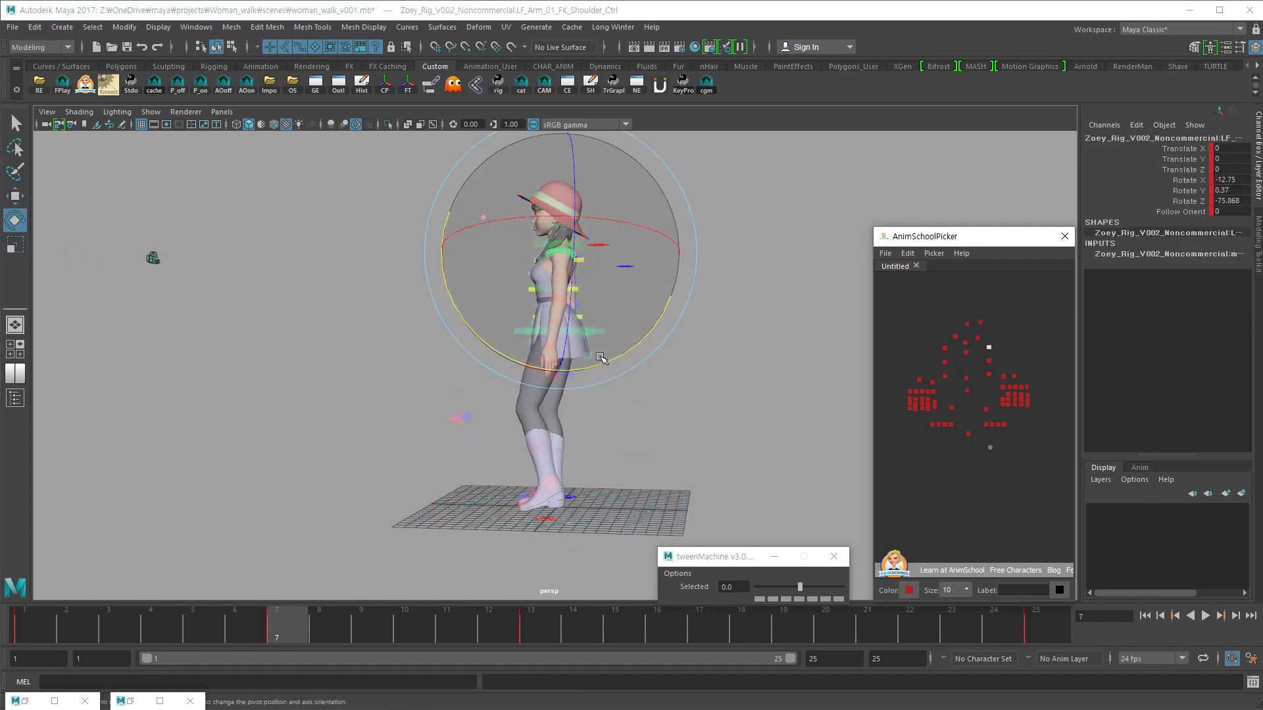
pyautogui.hotkey('ctrl', 'z')
pyautogui.hotkey('ctrl', 'z')
pyautogui.click(989, 374)
pyautogui.press('e')
pyautogui.hotkey('alt', 'v')
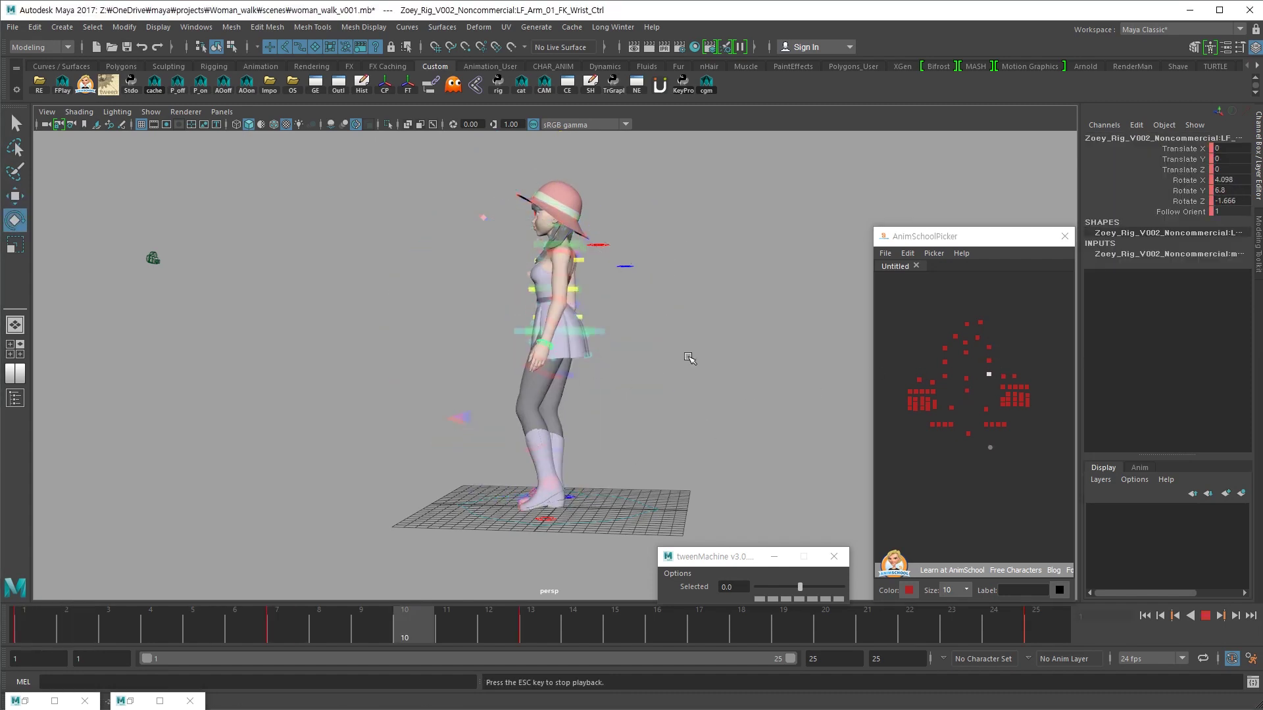
pyautogui.hotkey('alt', 'v')
pyautogui.hotkey('alt', 'v')
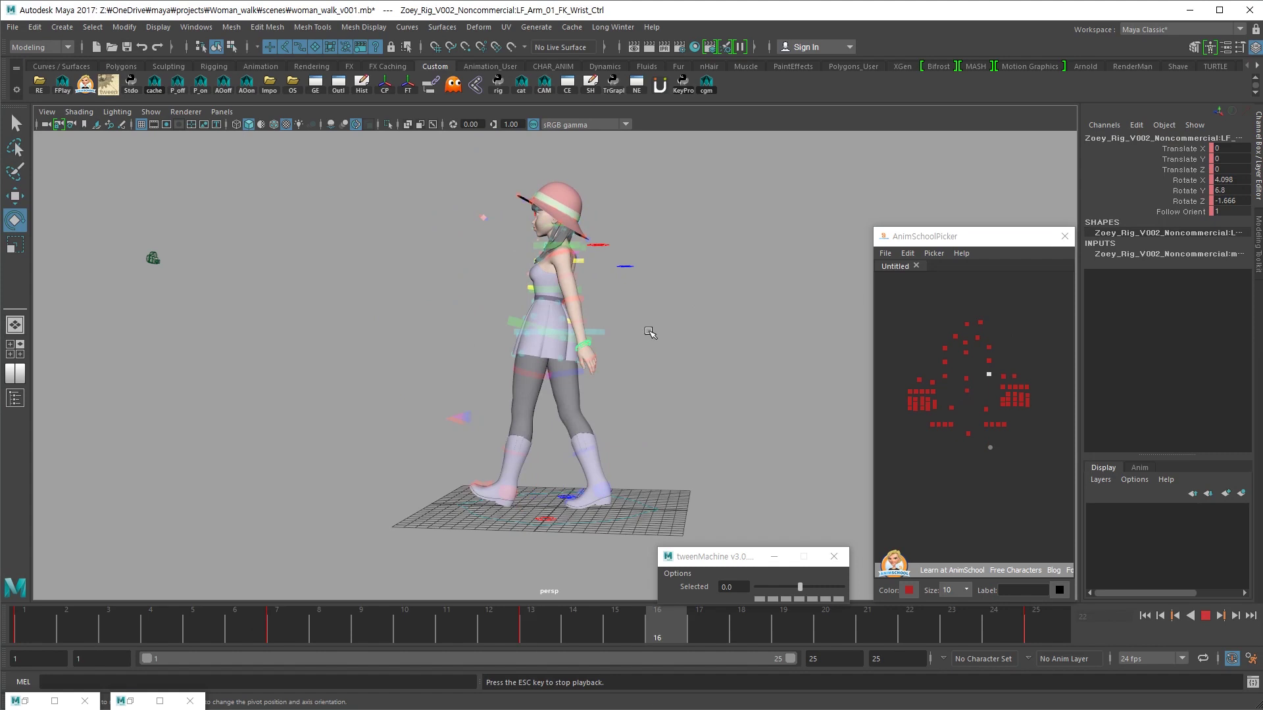
pyautogui.hotkey('alt', 'v')
pyautogui.press(',')
pyautogui.press(',')
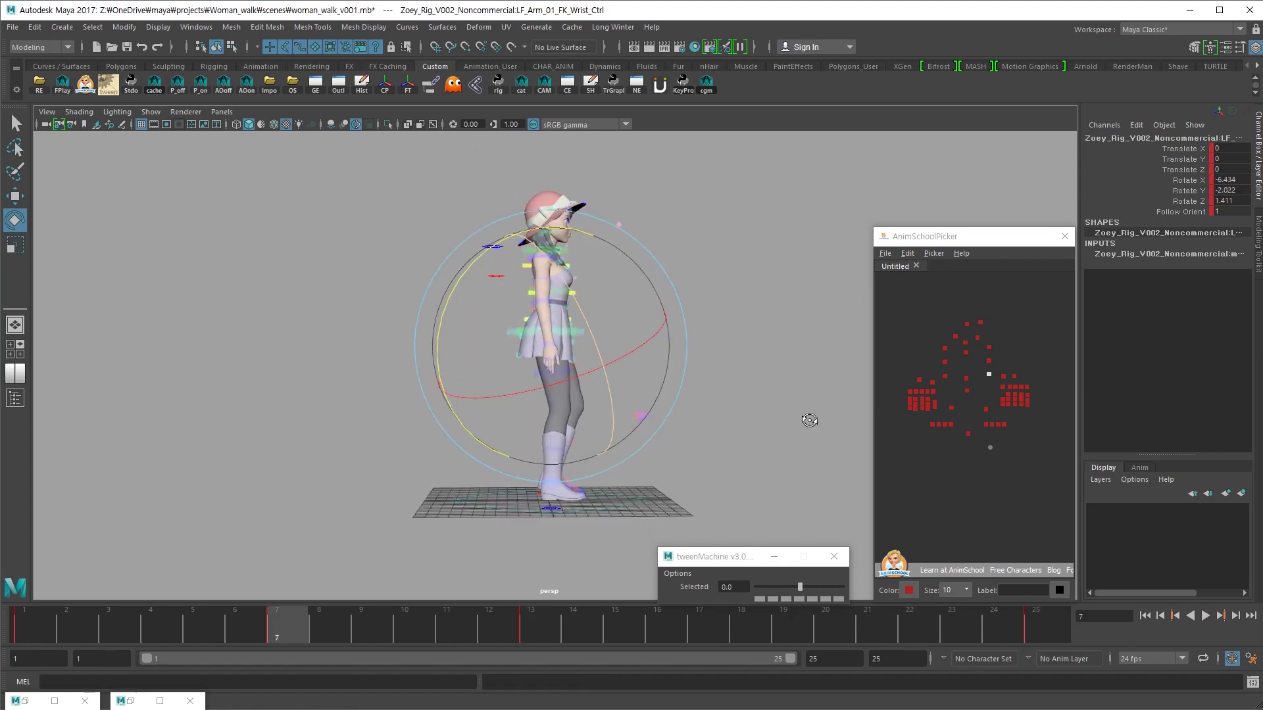
pyautogui.keyDown('alt'); pyautogui.moveTo(809, 420); pyautogui.dragTo(988, 376); pyautogui.keyUp('alt')
pyautogui.click(945, 361)
pyautogui.keyDown('alt'); pyautogui.moveTo(685, 454); pyautogui.dragTo(704, 458); pyautogui.keyUp('alt')
pyautogui.click(945, 376)
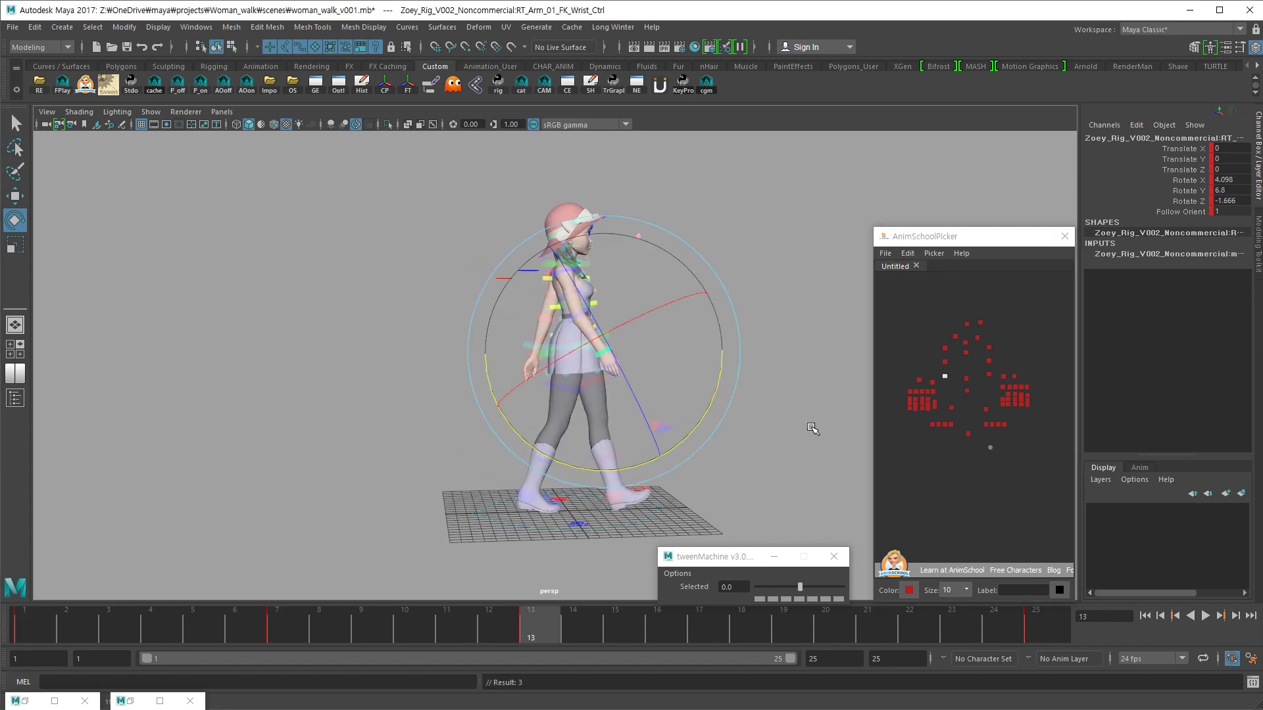
pyautogui.keyDown('alt'); pyautogui.moveTo(817, 431); pyautogui.dragTo(418, 431); pyautogui.keyUp('alt')
pyautogui.keyDown('alt'); pyautogui.moveTo(727, 460); pyautogui.dragTo(636, 490); pyautogui.keyUp('alt')
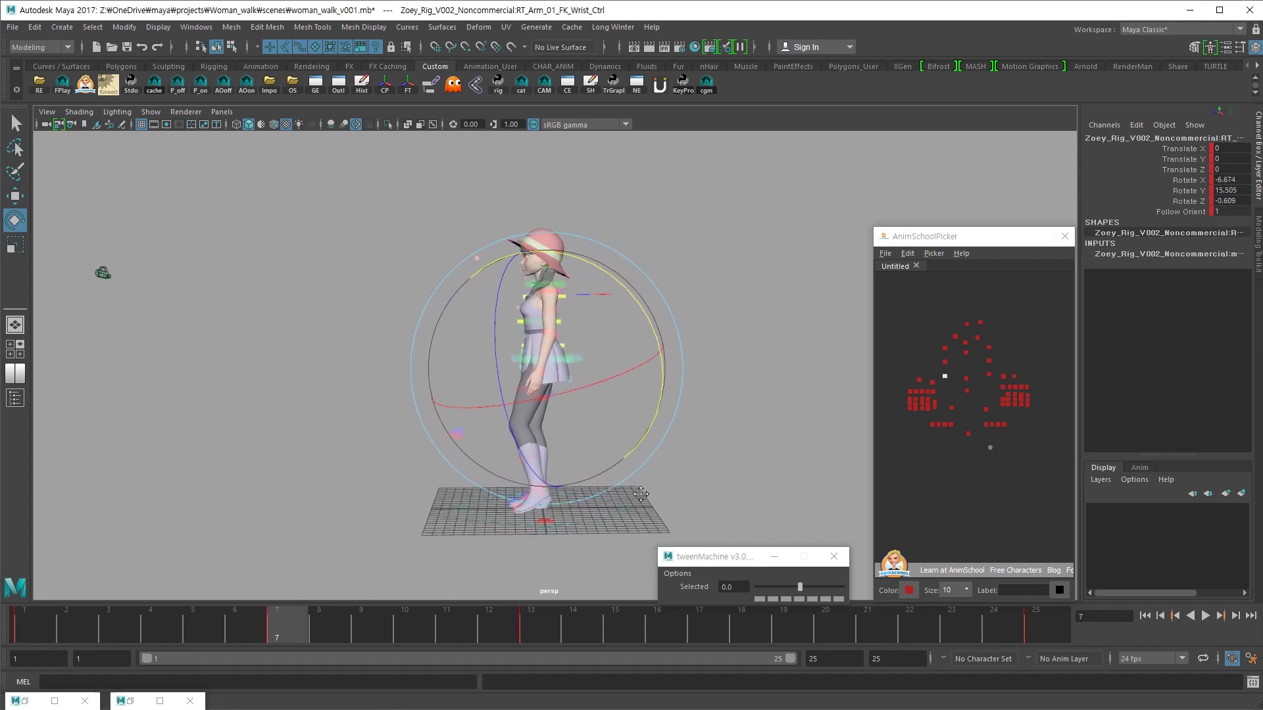
pyautogui.press('w')
pyautogui.click(960, 421)
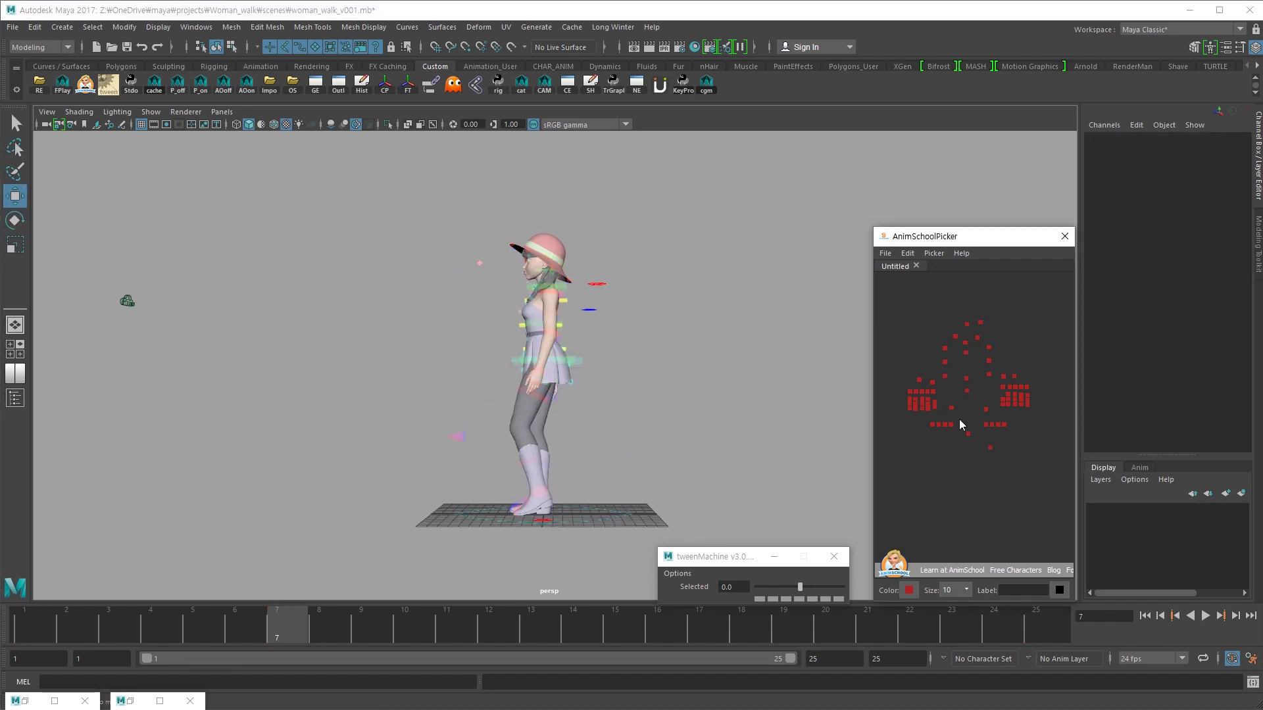
# - Move the right foot IK control to Translate Z -0.287 at frame 7
pyautogui.click(950, 426)
pyautogui.moveTo(490, 498); pyautogui.dragTo(619, 424)
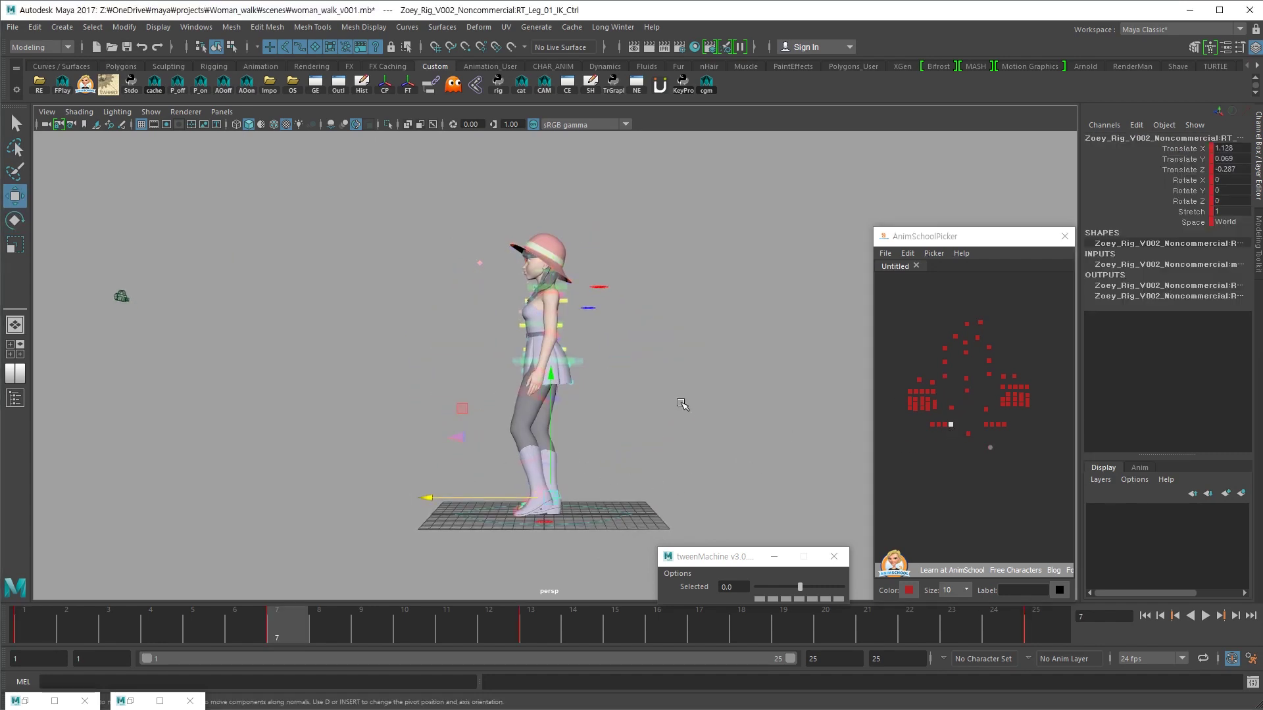
pyautogui.moveTo(706, 466)
pyautogui.keyDown('alt'); pyautogui.mouseDown()
pyautogui.moveTo(690, 423)
pyautogui.moveTo(512, 485)
pyautogui.mouseUp(); pyautogui.keyUp('alt')
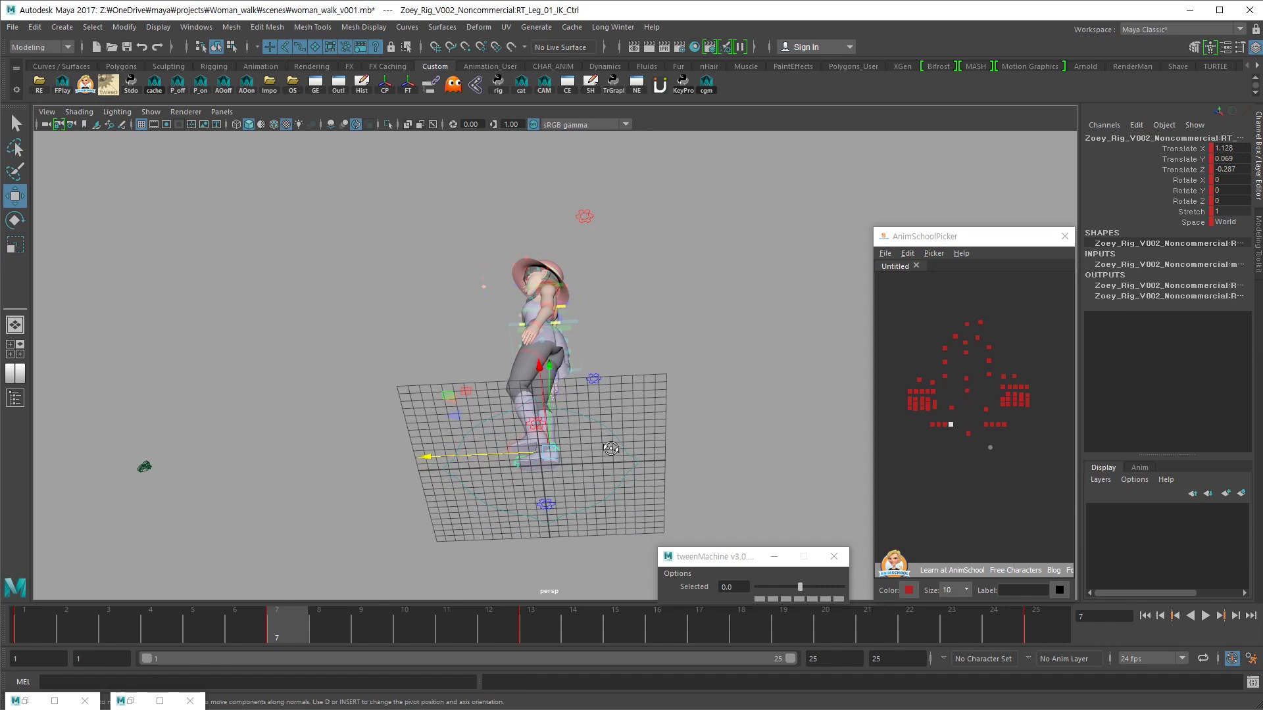
pyautogui.keyDown('alt'); pyautogui.moveTo(611, 449); pyautogui.dragTo(724, 427); pyautogui.keyUp('alt')
pyautogui.click(967, 379)
pyautogui.click(742, 625)
# - Move the left foot IK control to Translate Z -0.266 at frame 19 and key it
pyautogui.click(994, 452)
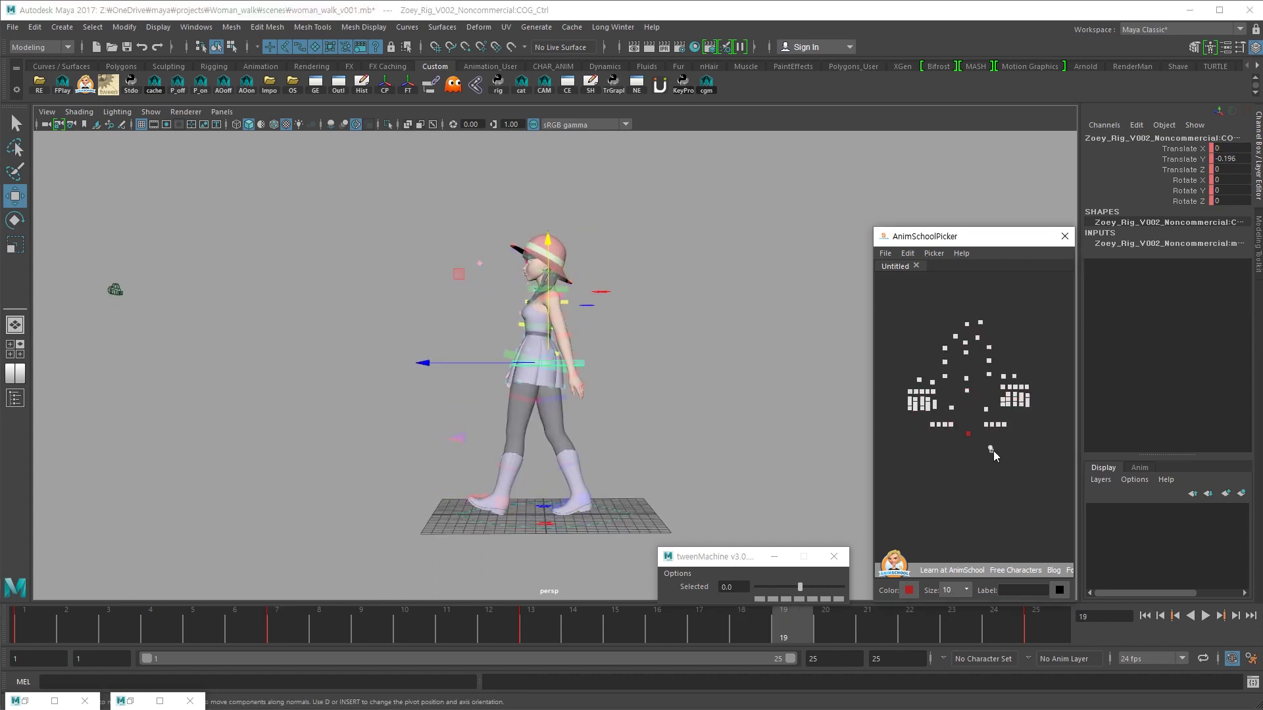
pyautogui.click(986, 425)
pyautogui.press('f')
pyautogui.moveTo(455, 372); pyautogui.dragTo(467, 371)
pyautogui.press('s')
pyautogui.click(976, 454)
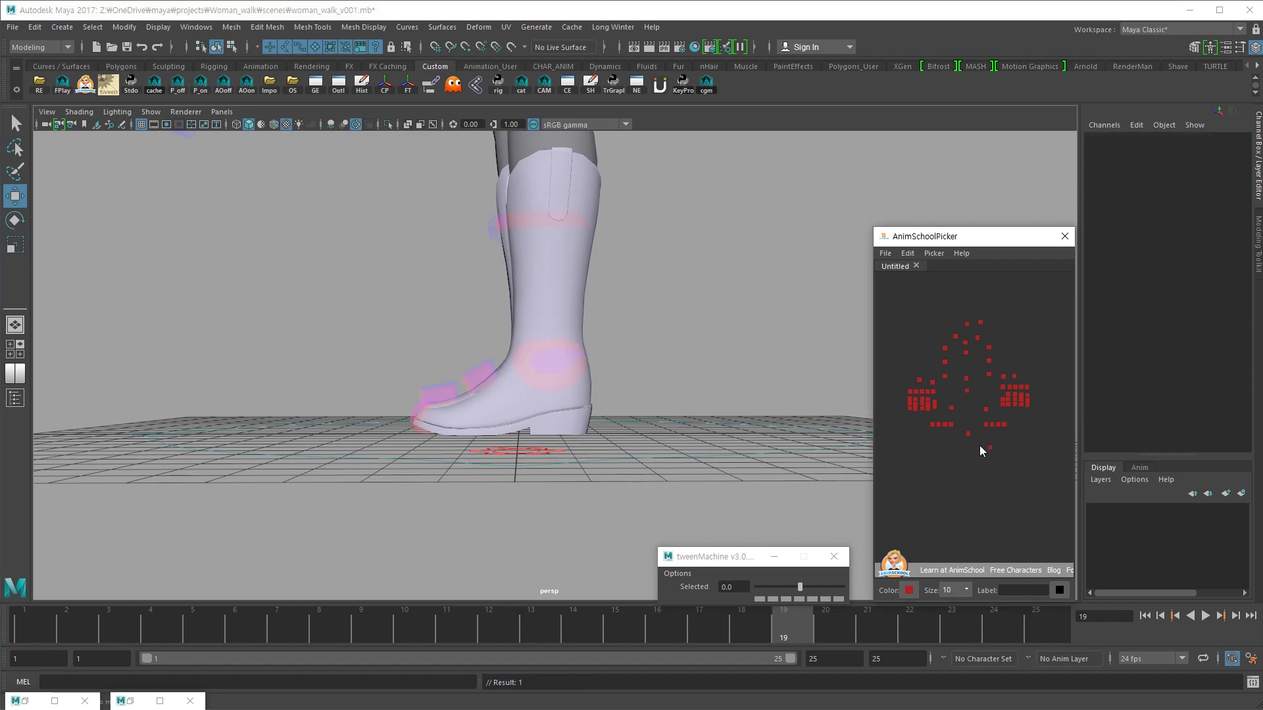
# - Frame the character and inspect the right foot controls from a raised front view
pyautogui.click(985, 434)
pyautogui.press('f')
pyautogui.click(953, 427)
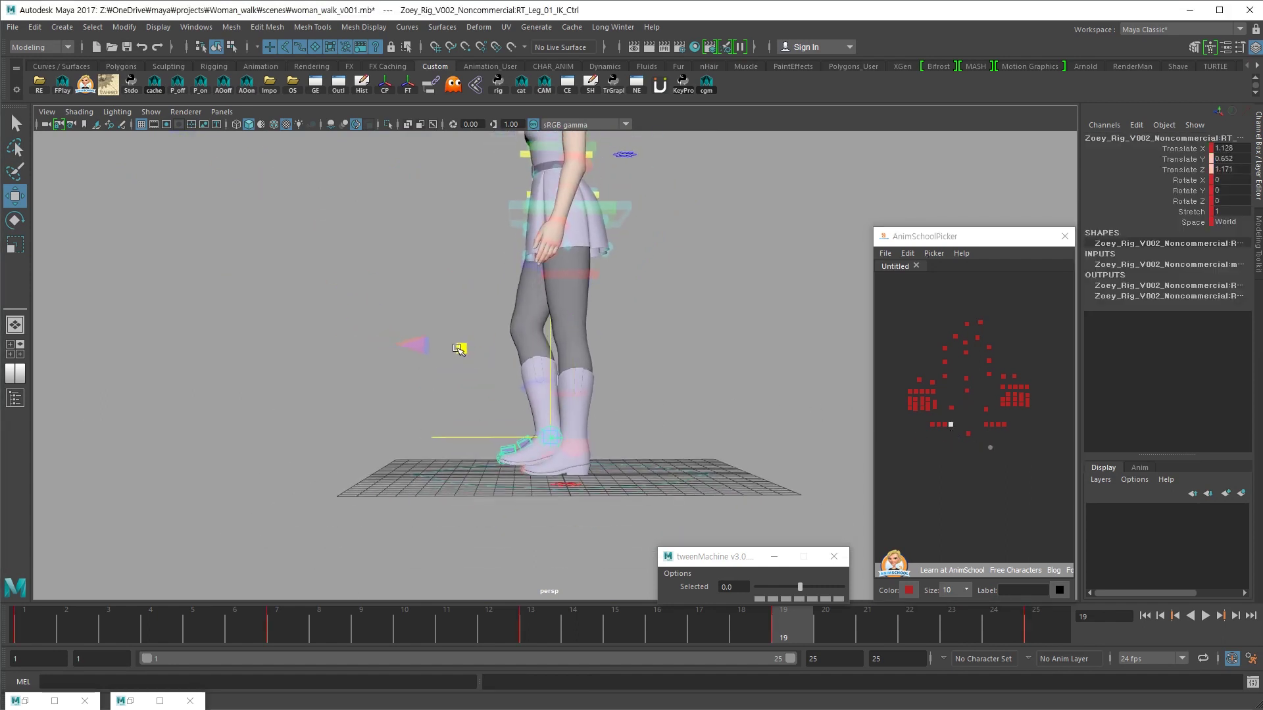
pyautogui.keyDown('alt'); pyautogui.moveTo(460, 350); pyautogui.dragTo(599, 441); pyautogui.keyUp('alt')
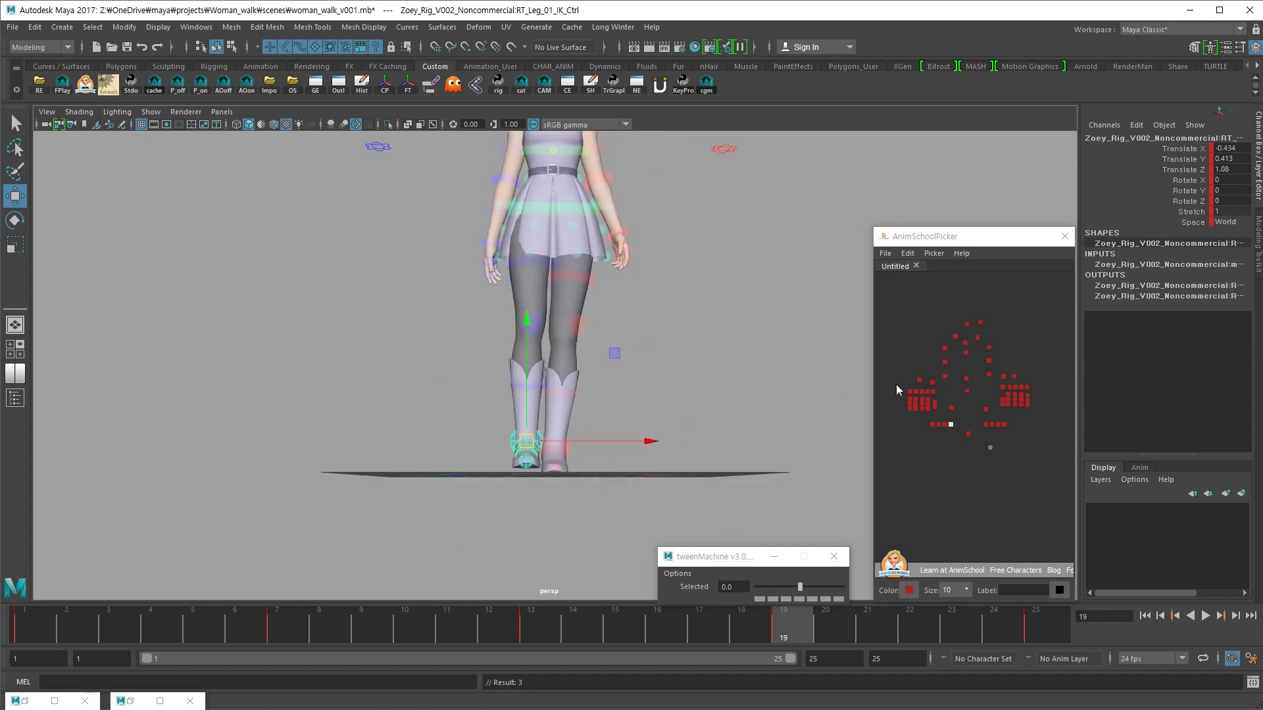
pyautogui.click(946, 424)
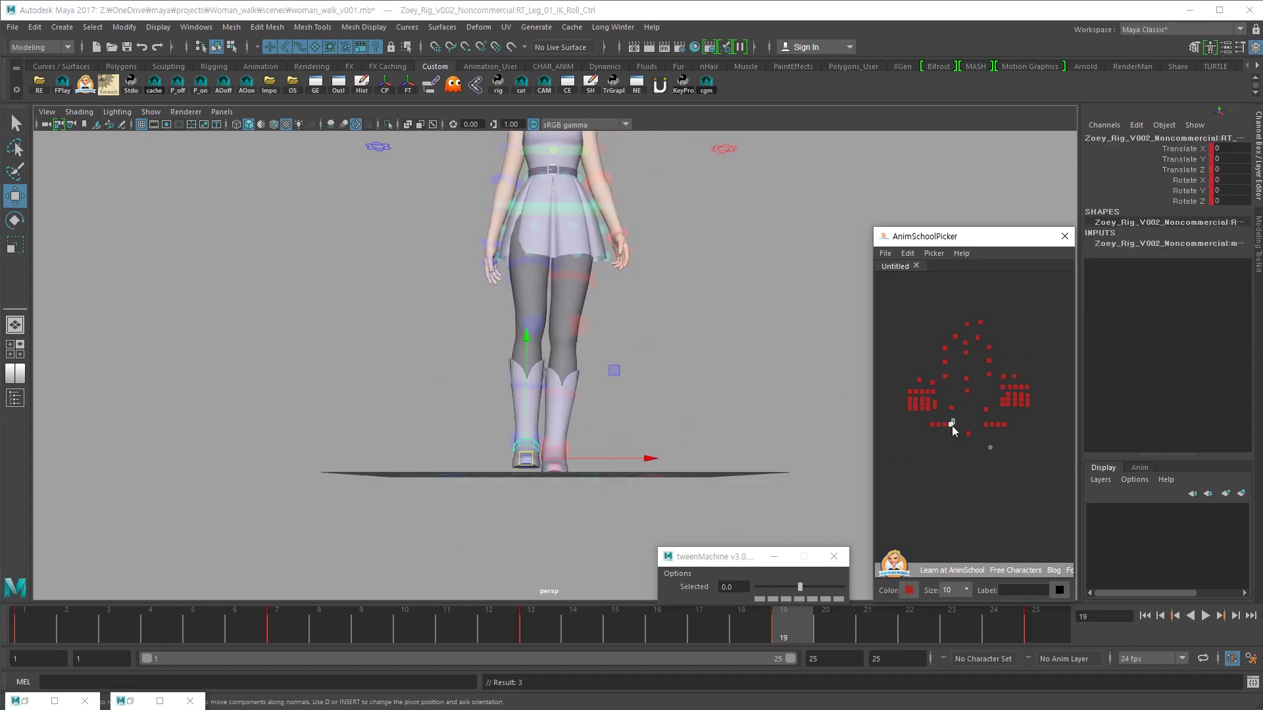
pyautogui.click(951, 425)
pyautogui.keyDown('alt'); pyautogui.moveTo(803, 429); pyautogui.dragTo(589, 393); pyautogui.keyUp('alt')
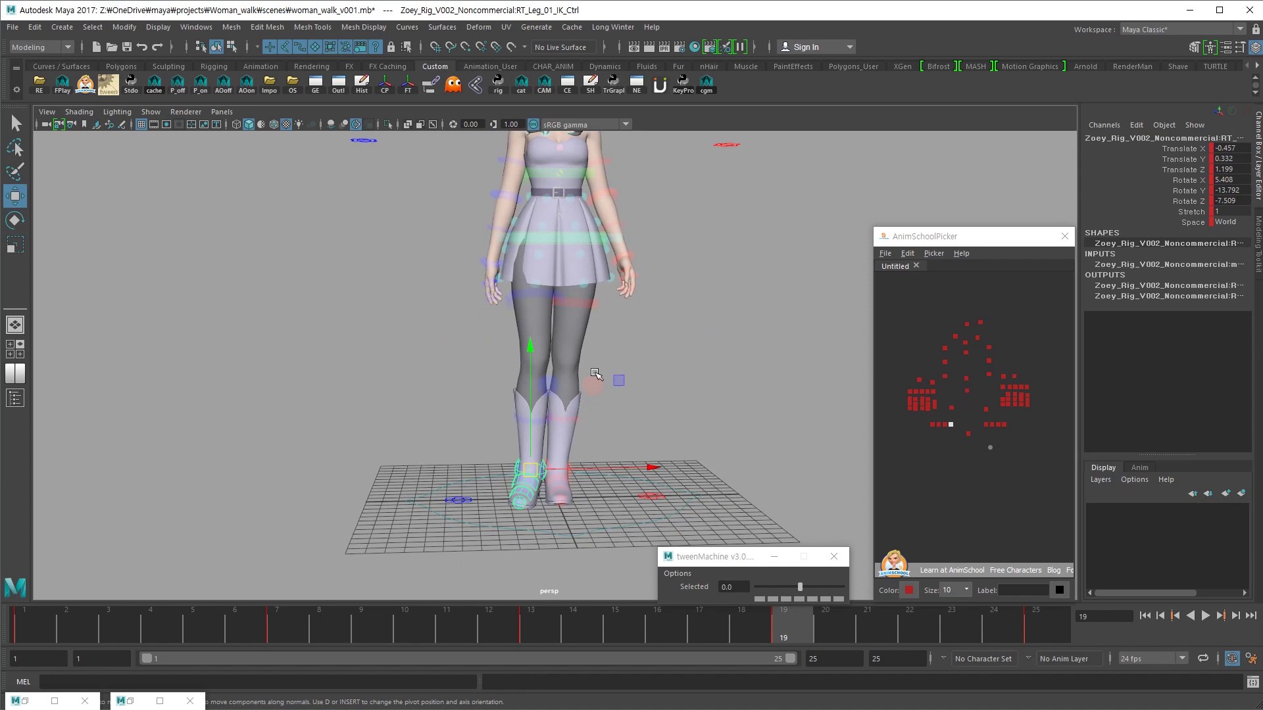
pyautogui.keyDown('alt'); pyautogui.moveTo(590, 393); pyautogui.dragTo(786, 365, button='middle'); pyautogui.keyUp('alt')
pyautogui.click(918, 369)
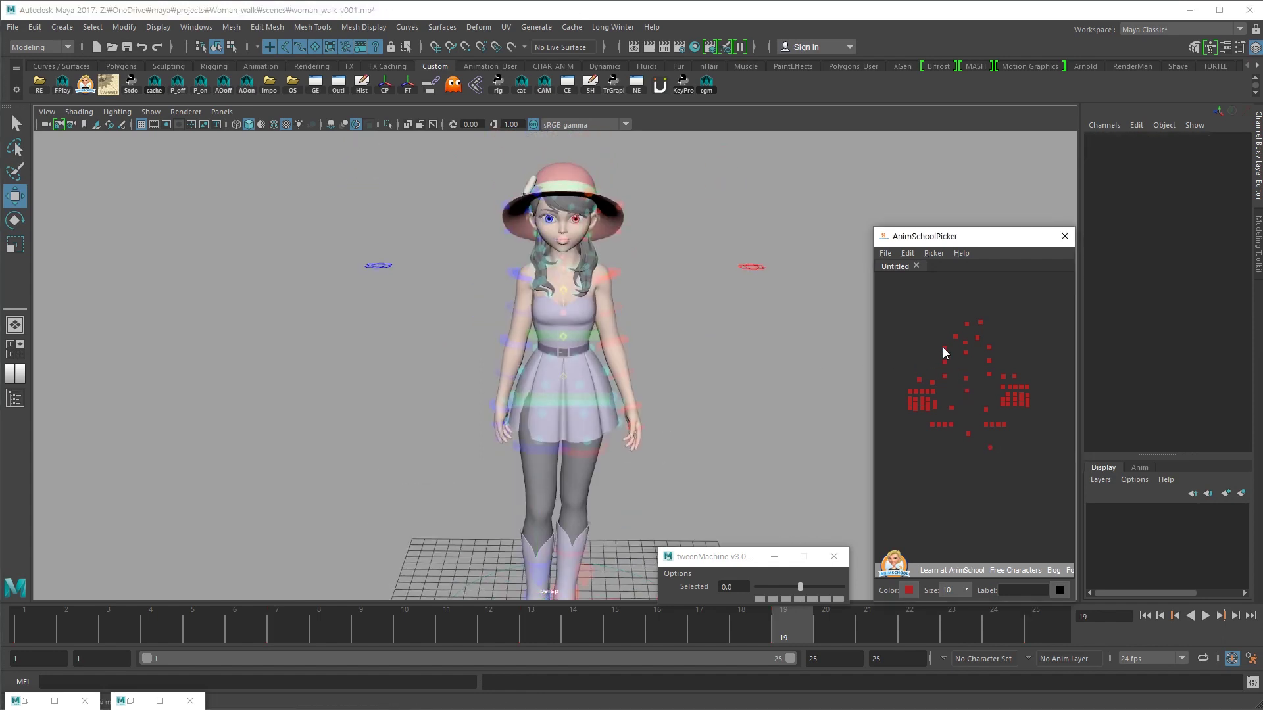
# - Play the walk and orbit around the character with the upper spine control selected
pyautogui.moveTo(491, 494)
pyautogui.keyDown('alt'); pyautogui.mouseDown()
pyautogui.moveTo(755, 477)
pyautogui.moveTo(795, 487)
pyautogui.mouseUp(); pyautogui.keyUp('alt')
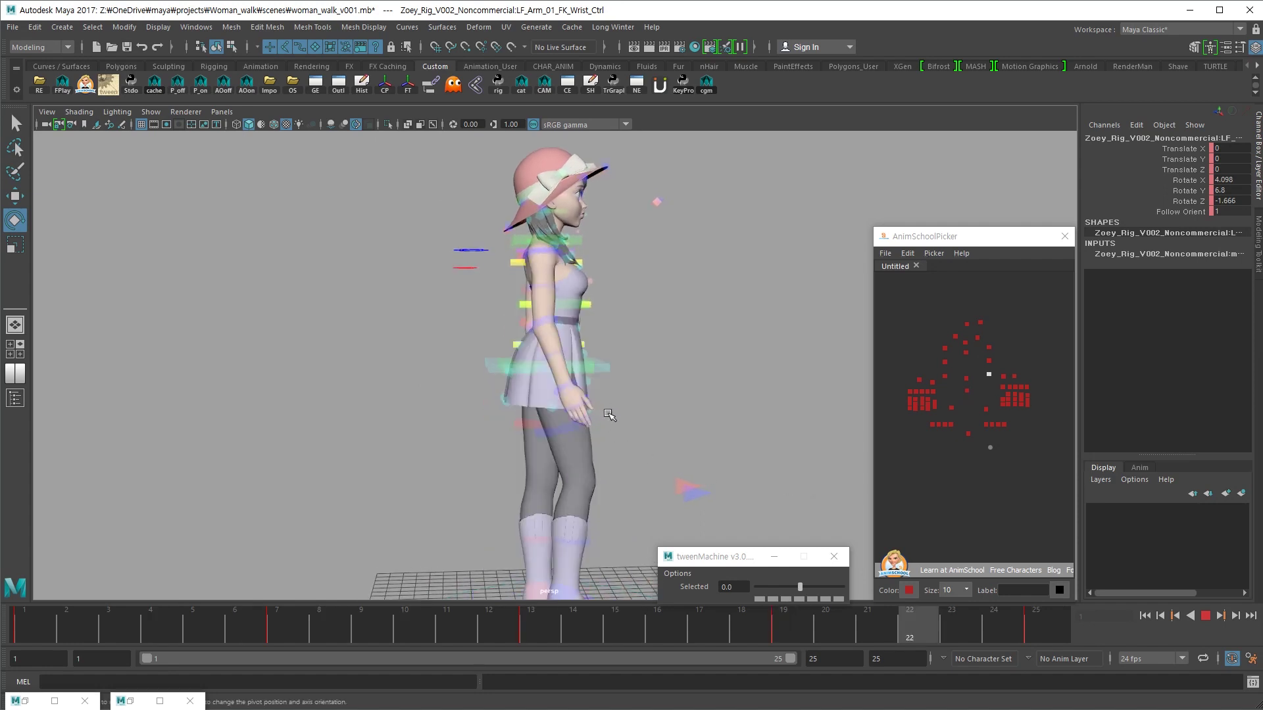
pyautogui.keyDown('alt'); pyautogui.moveTo(682, 451); pyautogui.dragTo(822, 421); pyautogui.keyUp('alt')
pyautogui.click(966, 353)
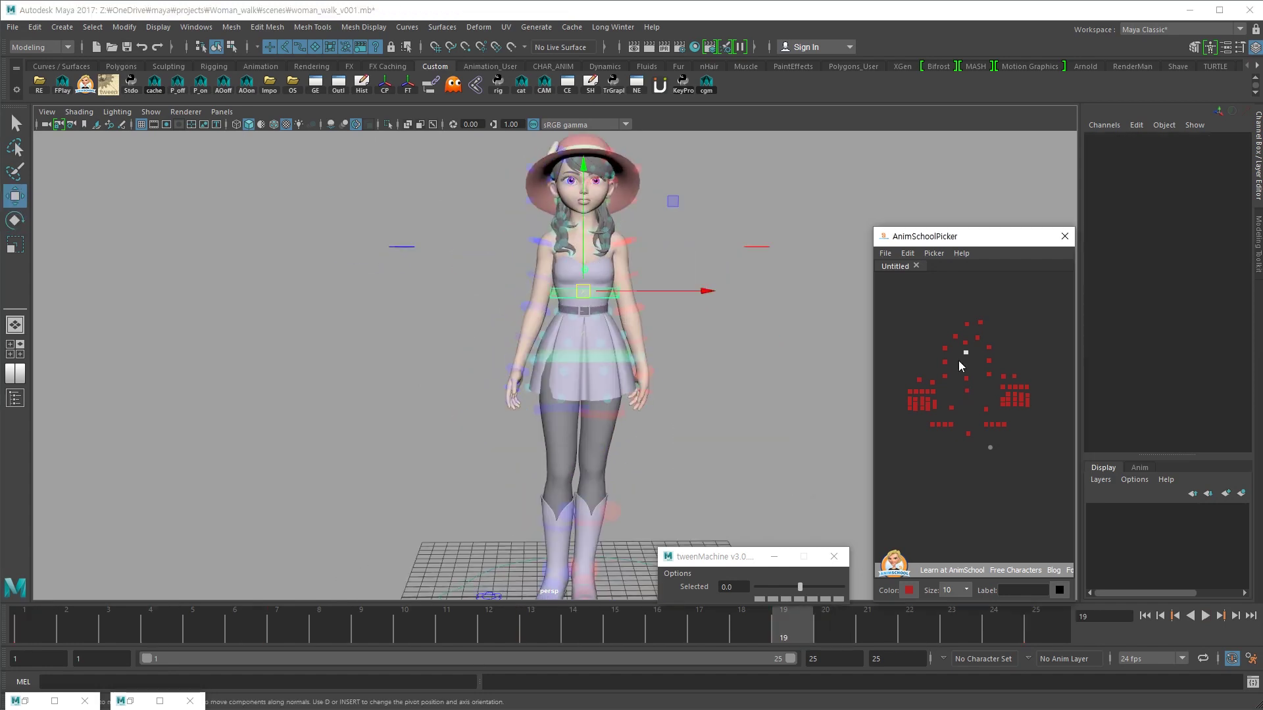
pyautogui.hotkey('alt', 'v')
pyautogui.scroll(2, 721, 391)
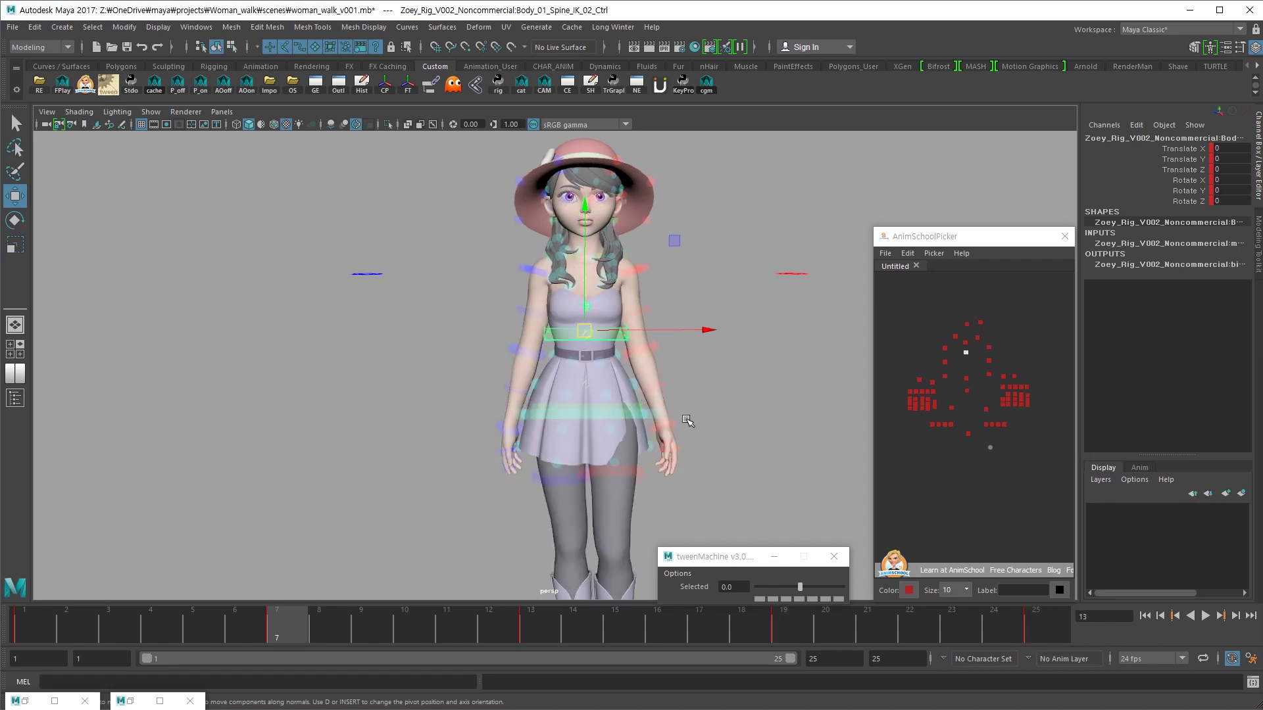
pyautogui.moveTo(681, 431)
pyautogui.keyDown('alt'); pyautogui.mouseDown()
pyautogui.moveTo(587, 492)
pyautogui.moveTo(607, 374)
pyautogui.mouseUp(); pyautogui.keyUp('alt')
# - Undo the trial spine rotation, paste keys onto the timeline and replay the walk
pyautogui.press('e')
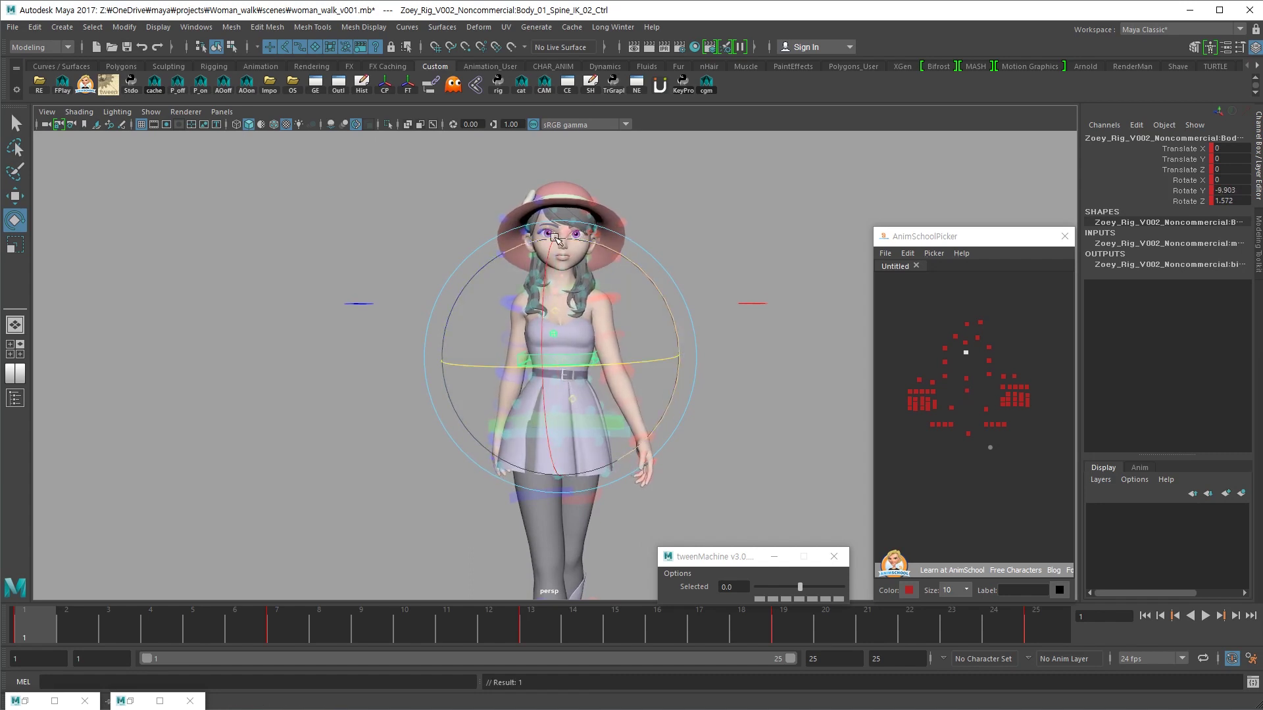
pyautogui.hotkey('ctrl', 'z')
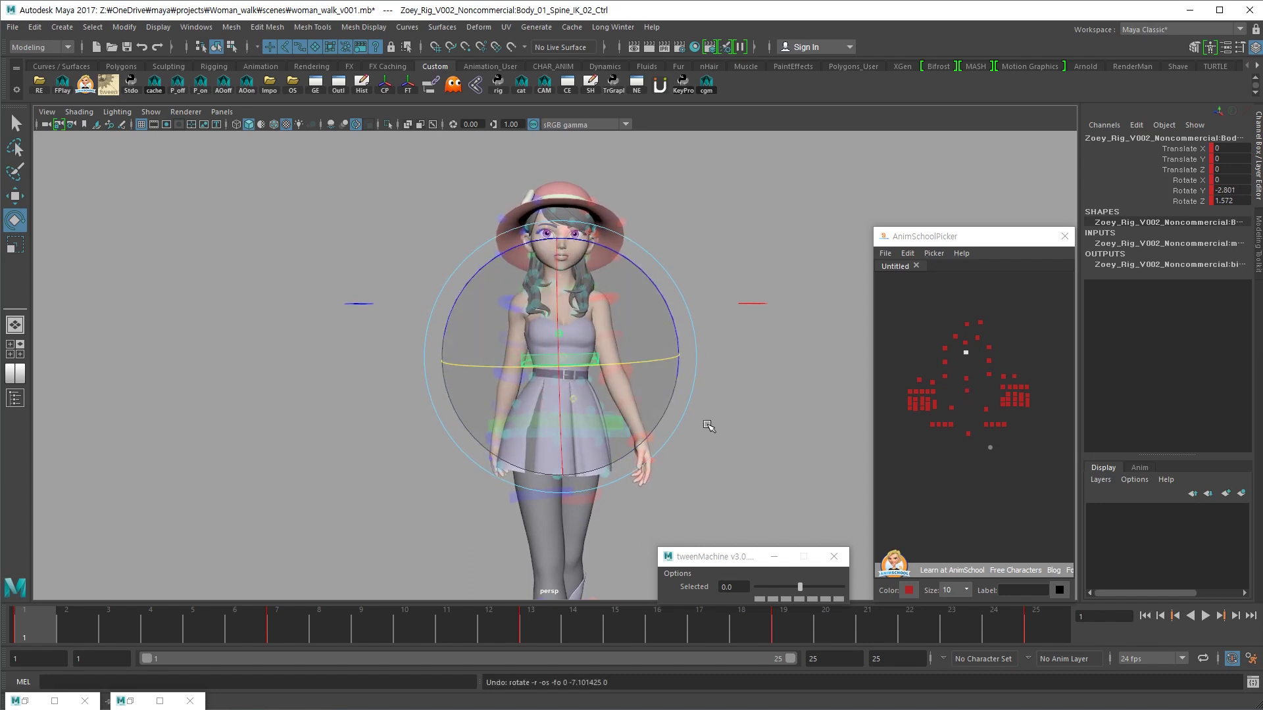
pyautogui.hotkey('ctrl', 'v')
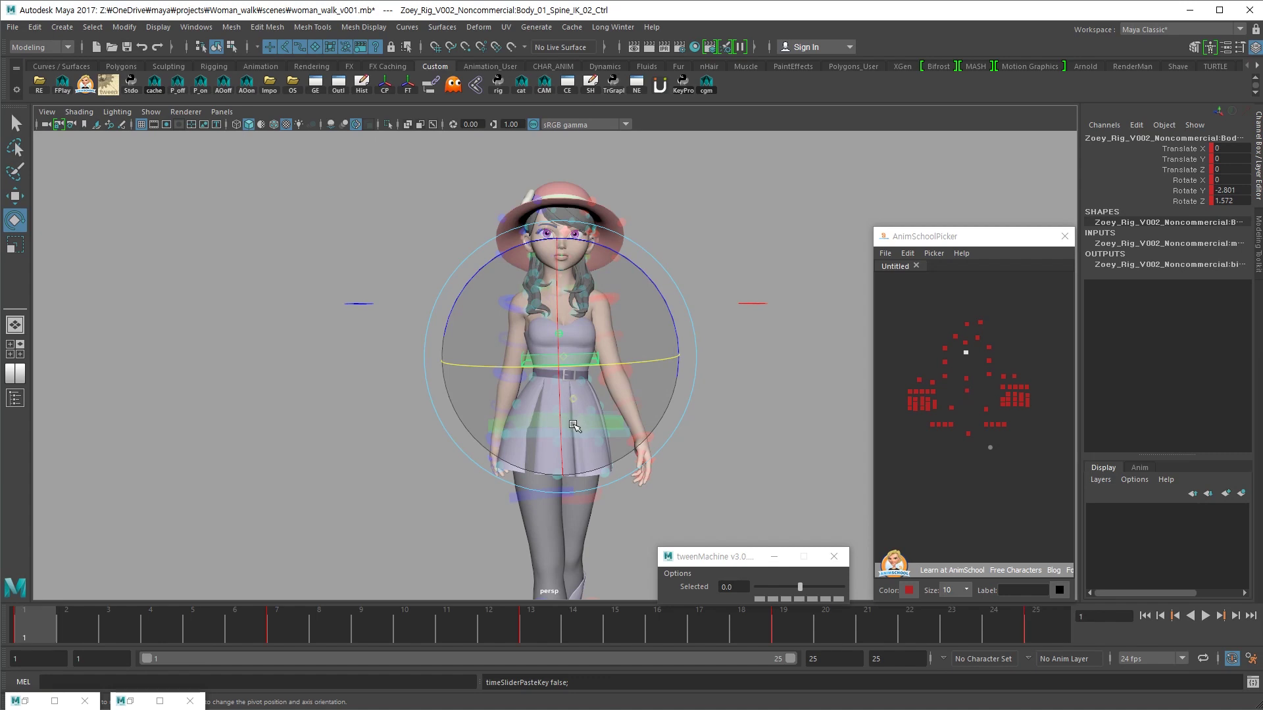
pyautogui.hotkey('alt', 'v')
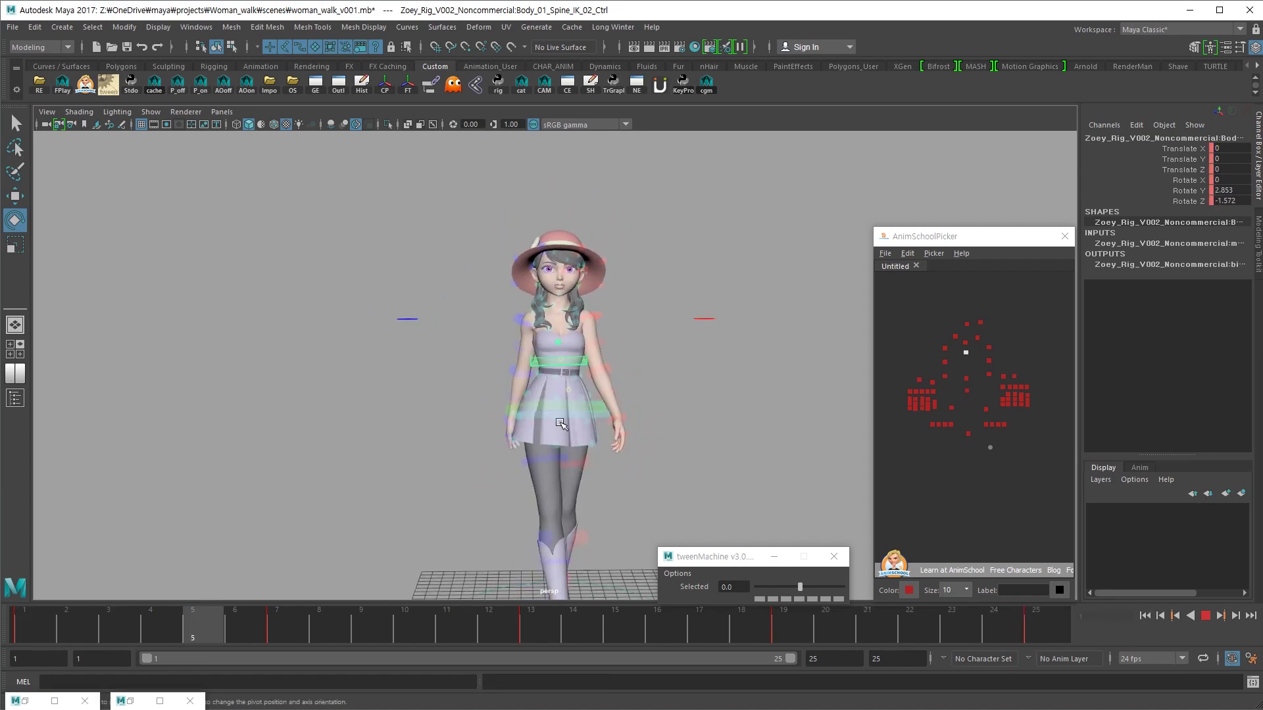
pyautogui.keyDown('alt'); pyautogui.moveTo(564, 429); pyautogui.dragTo(554, 451); pyautogui.keyUp('alt')
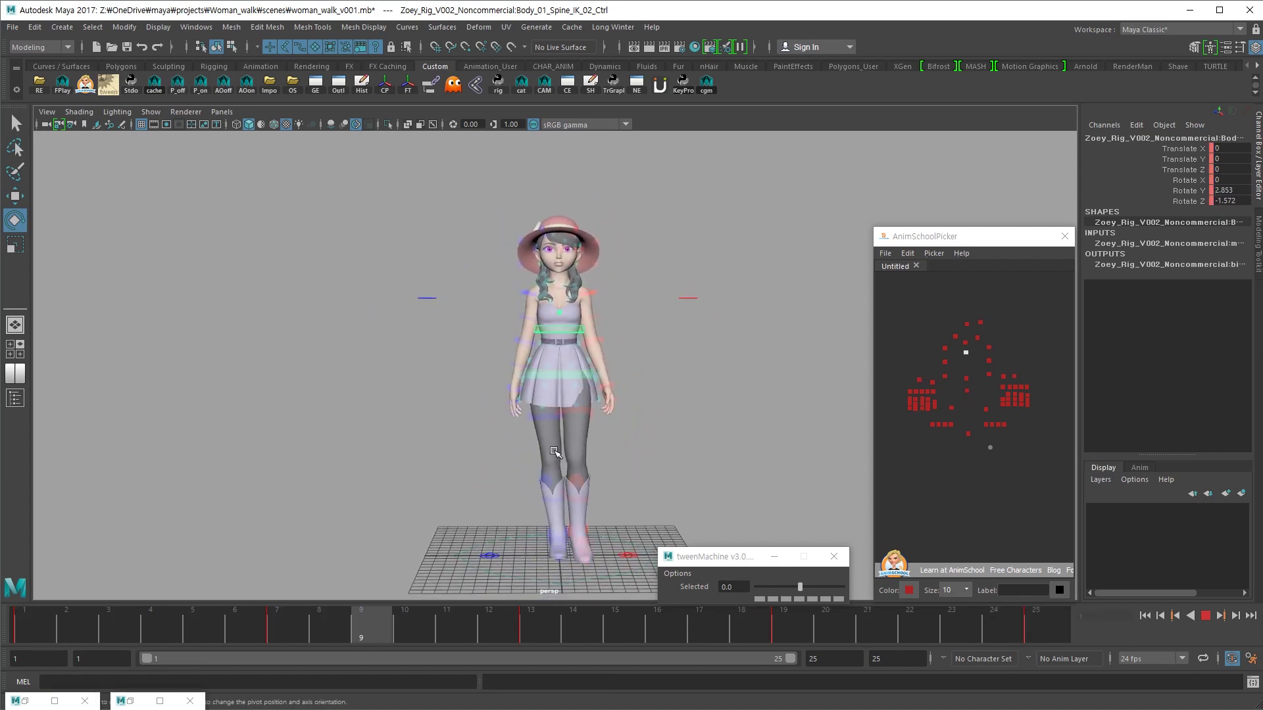
pyautogui.keyDown('alt'); pyautogui.moveTo(527, 465); pyautogui.dragTo(631, 477); pyautogui.keyUp('alt')
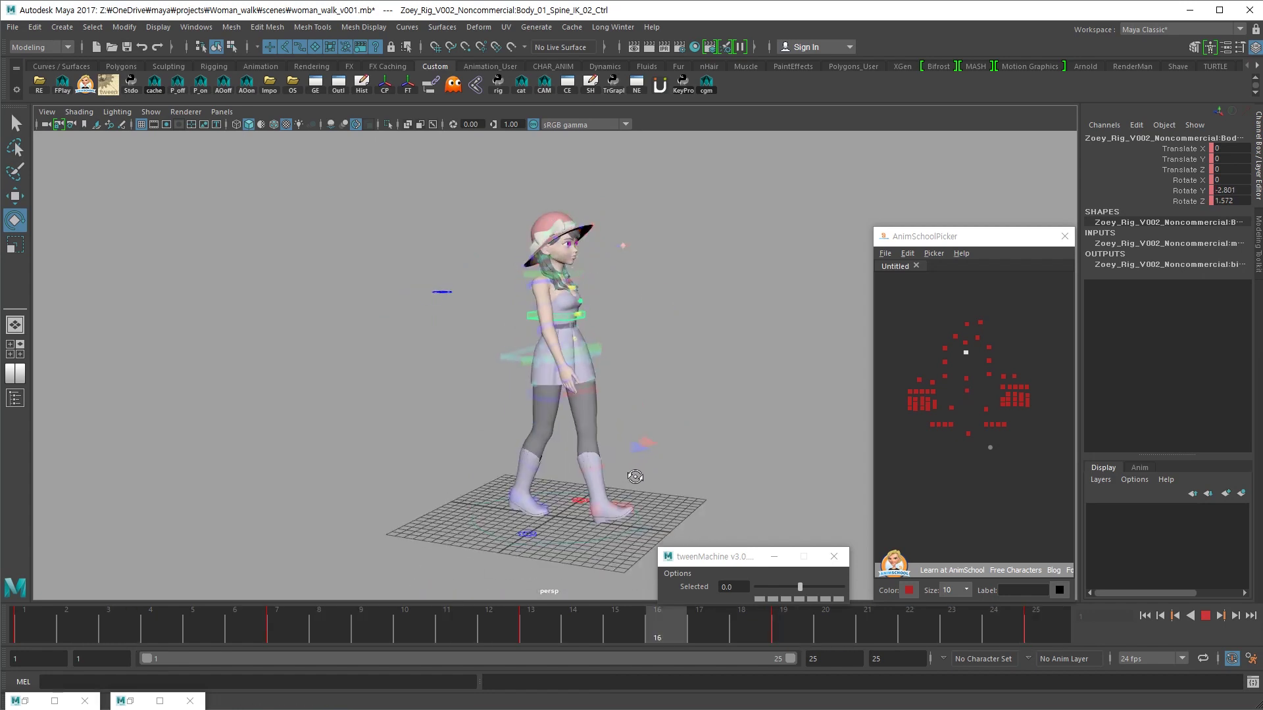
pyautogui.press('Escape')
pyautogui.click(967, 434)
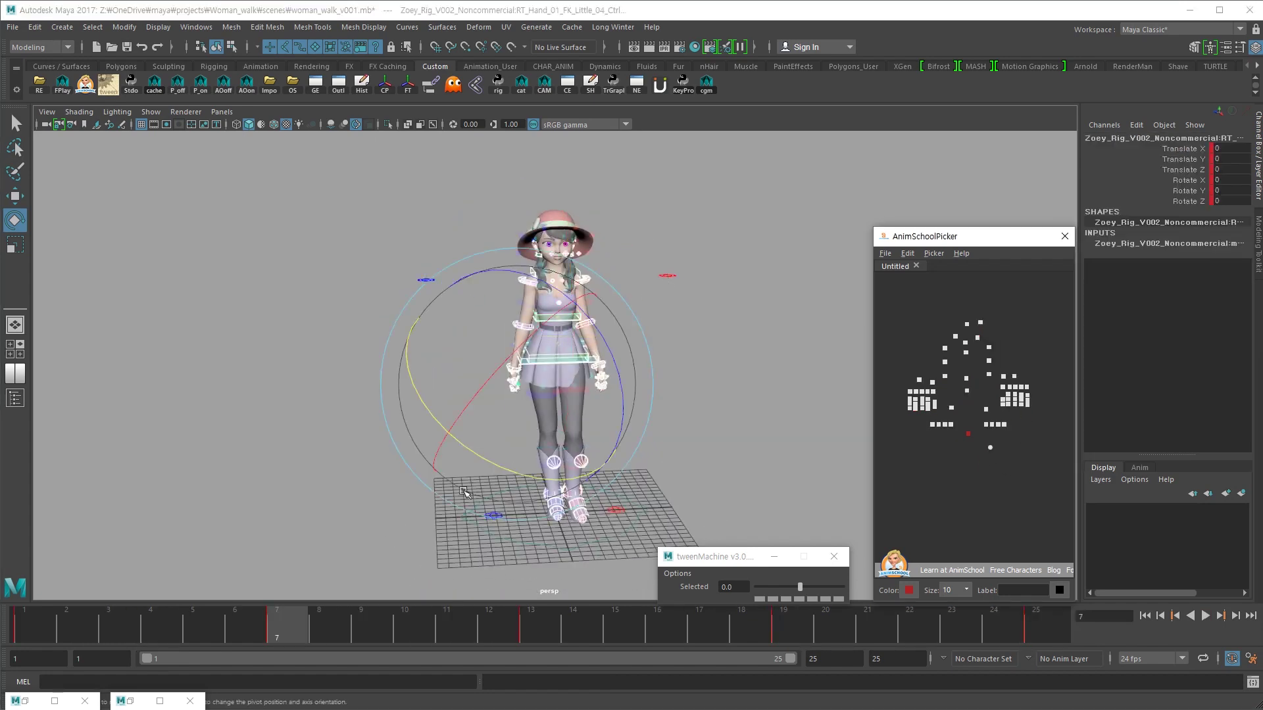
# - At frame 3, select all controls and lower the COG to Translate Y -0.518
pyautogui.keyDown('alt'); pyautogui.moveTo(513, 505); pyautogui.dragTo(404, 504); pyautogui.keyUp('alt')
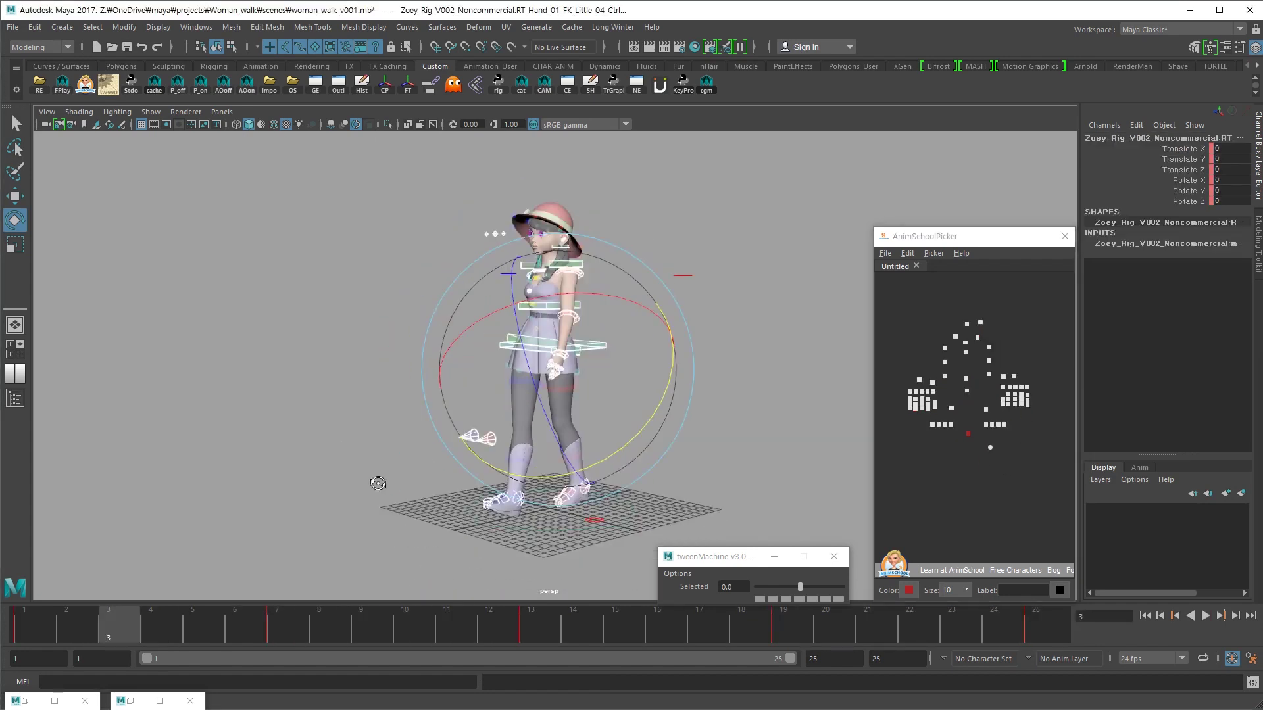
pyautogui.hotkey('ctrl', 'z')
pyautogui.click(181, 639)
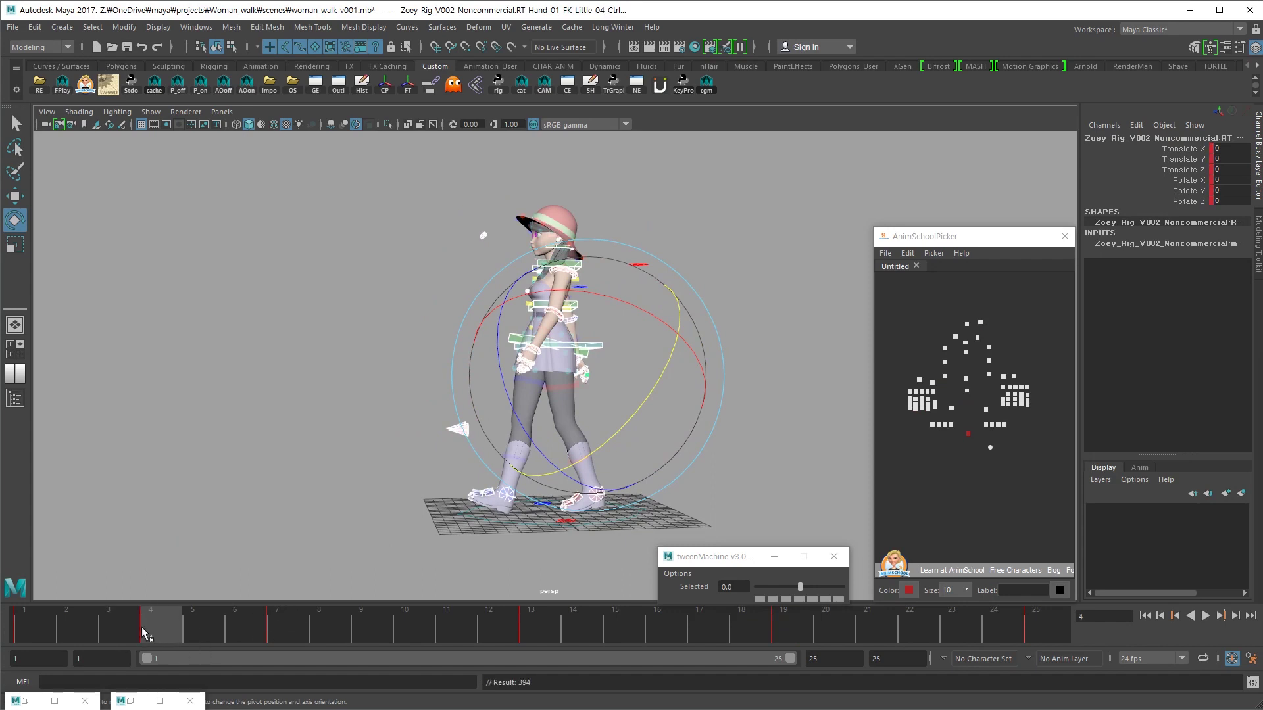
pyautogui.doubleClick(966, 376)
pyautogui.press('w')
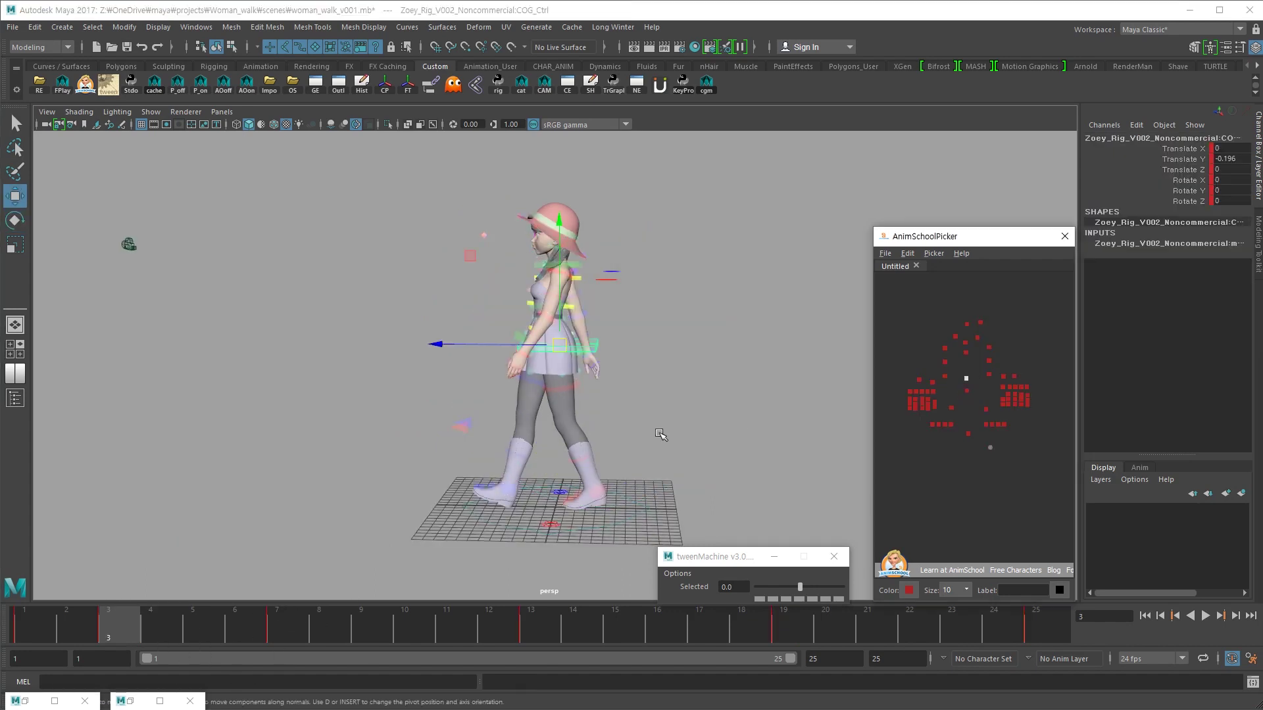
pyautogui.moveTo(558, 327); pyautogui.dragTo(557, 330)
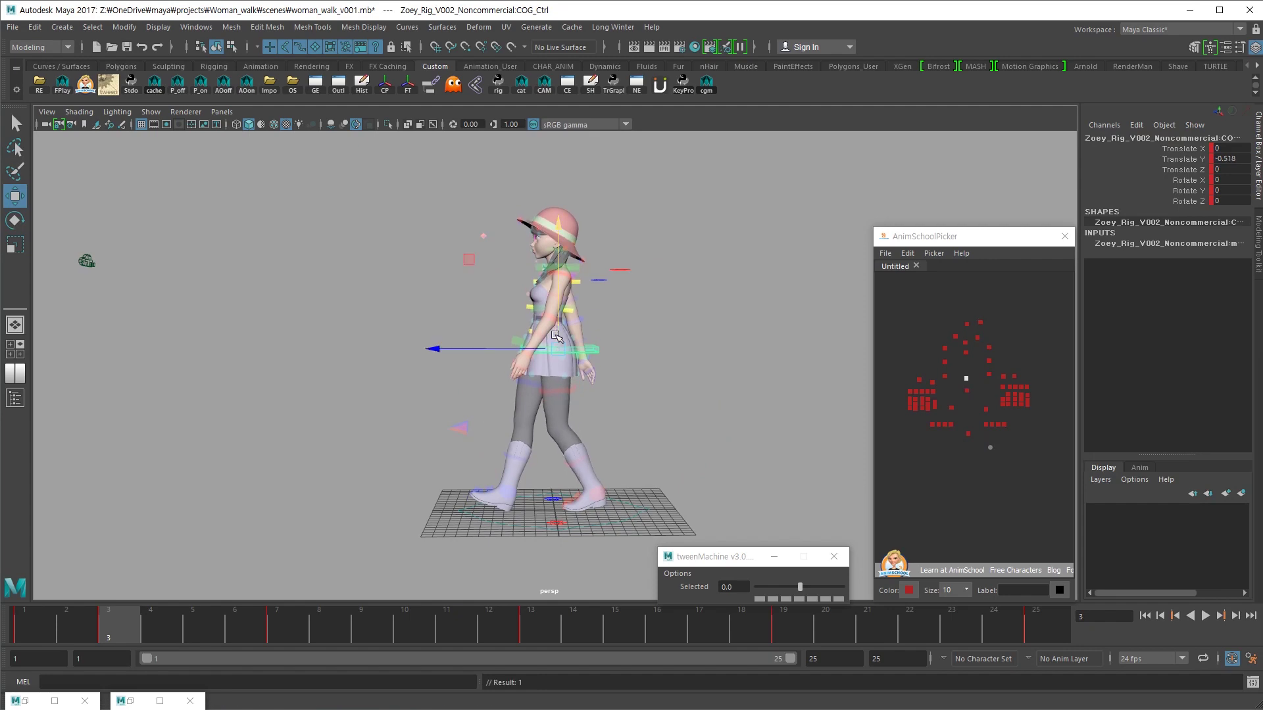
pyautogui.click(961, 405)
pyautogui.hotkey('alt', 'Tab')
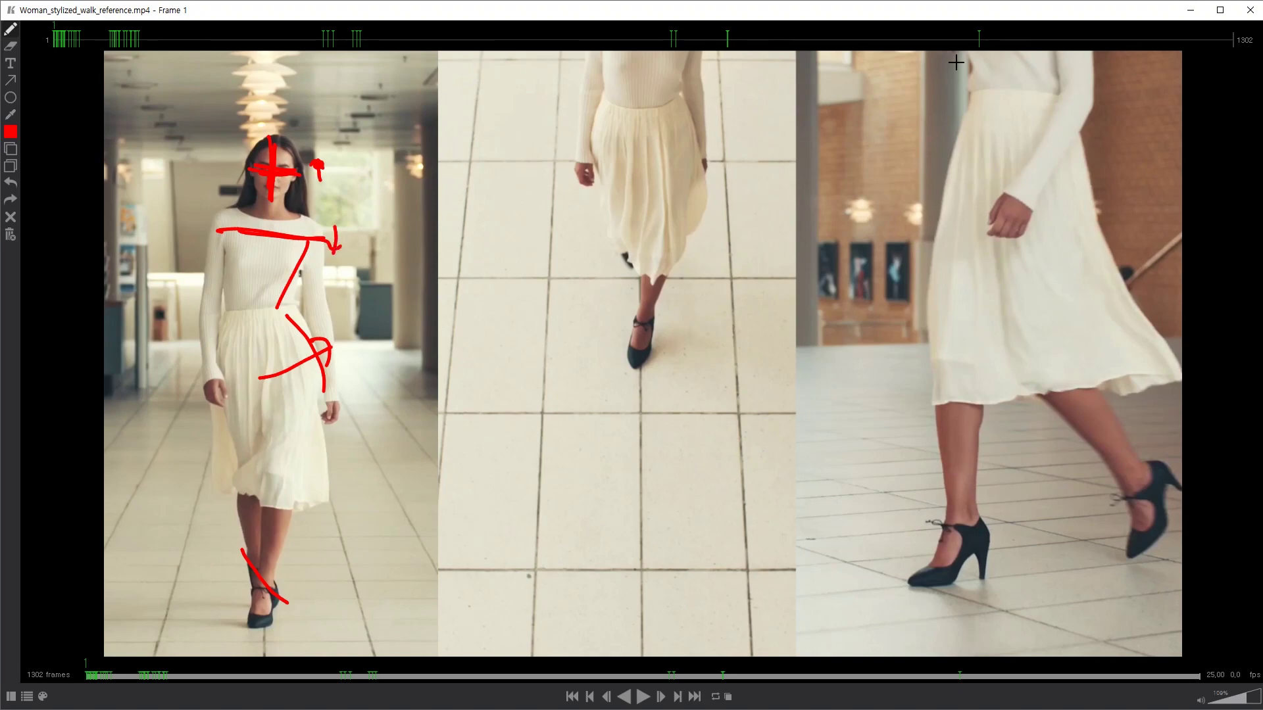
# - Study the annotated Woman_stylized_walk_reference.mp4 frame, then return to Maya
pyautogui.hotkey('alt', 'Tab')
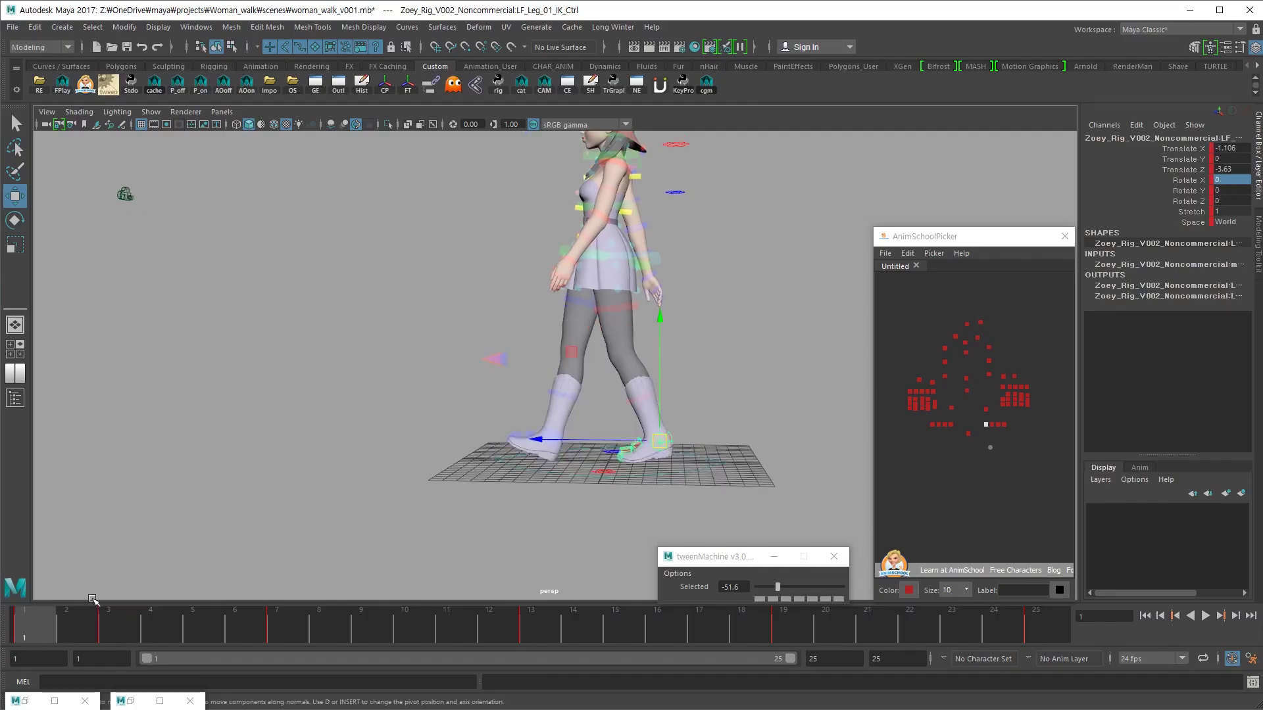
# - Scrub the opening frames and play the walk cycle once
pyautogui.moveTo(82, 625)
pyautogui.mouseDown()
pyautogui.moveTo(135, 628)
pyautogui.moveTo(24, 628)
pyautogui.mouseUp()
pyautogui.click(507, 467)
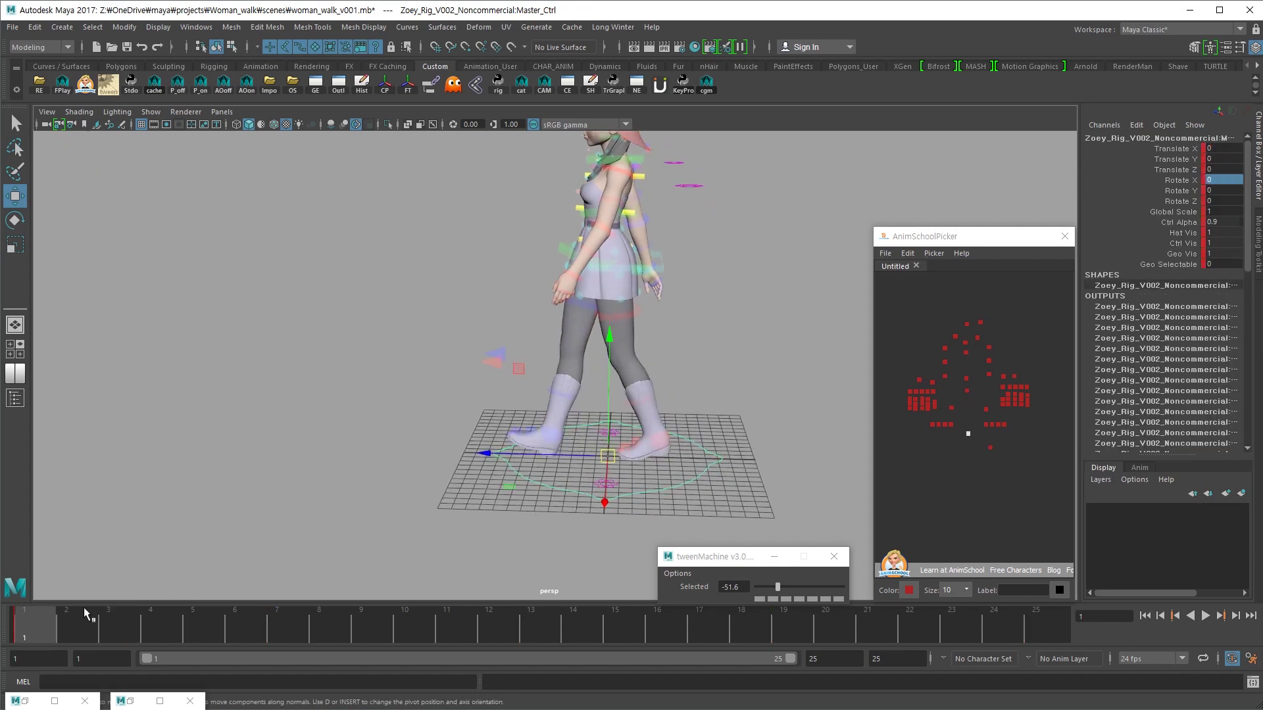
pyautogui.hotkey('alt', 'v')
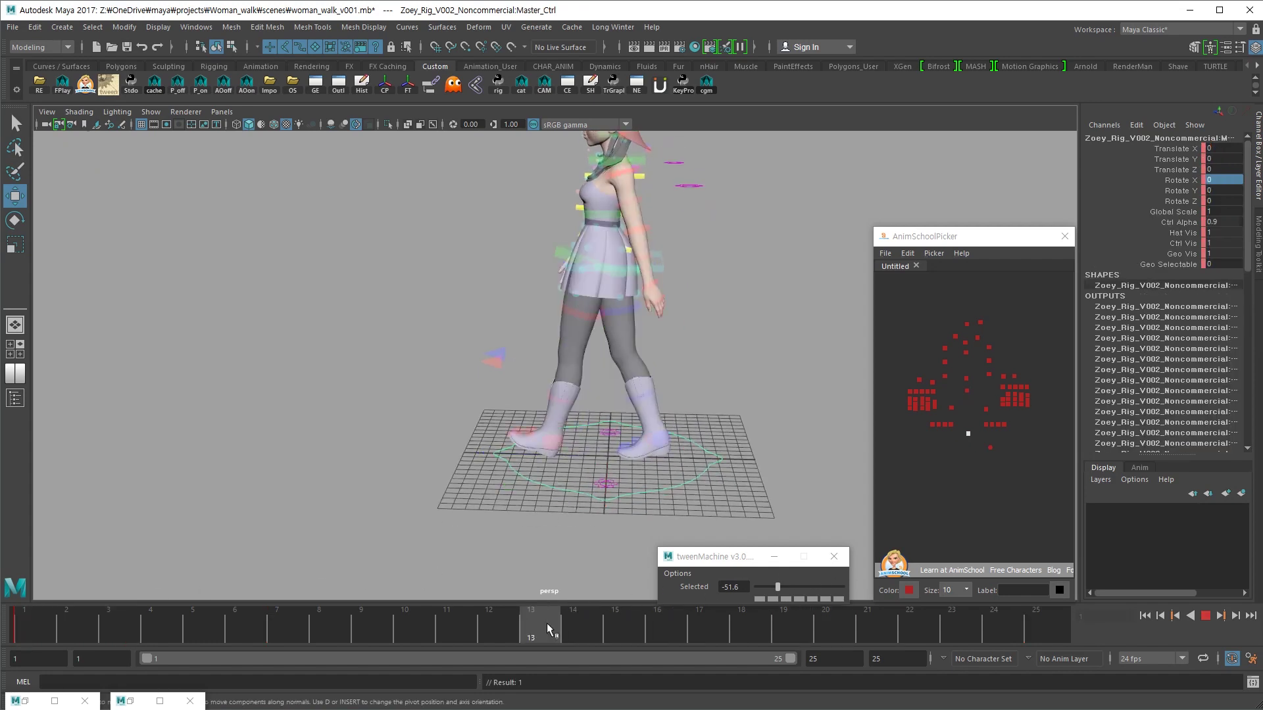
pyautogui.click(546, 622)
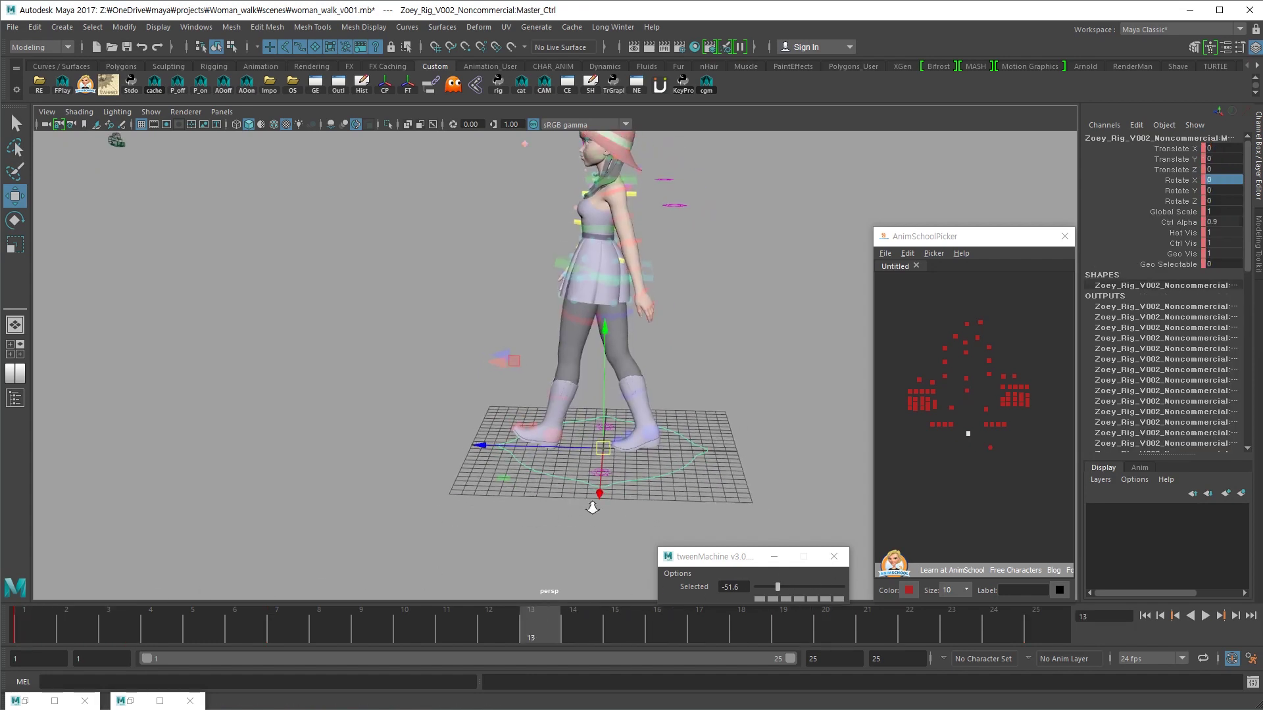
# - Move Master_Ctrl forward to Translate Z 11.188 at frame 13 and view its curve in the Graph Editor
pyautogui.scroll(-3, 592, 502)
pyautogui.click(961, 448)
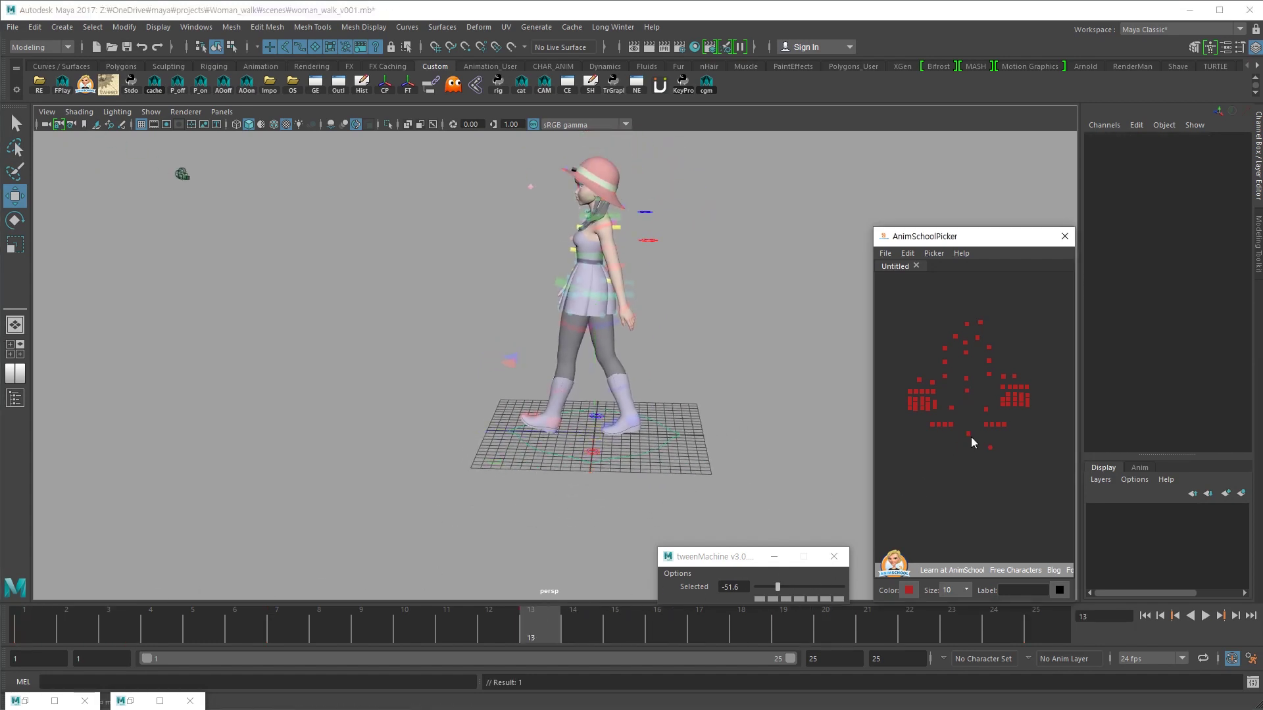
pyautogui.click(969, 434)
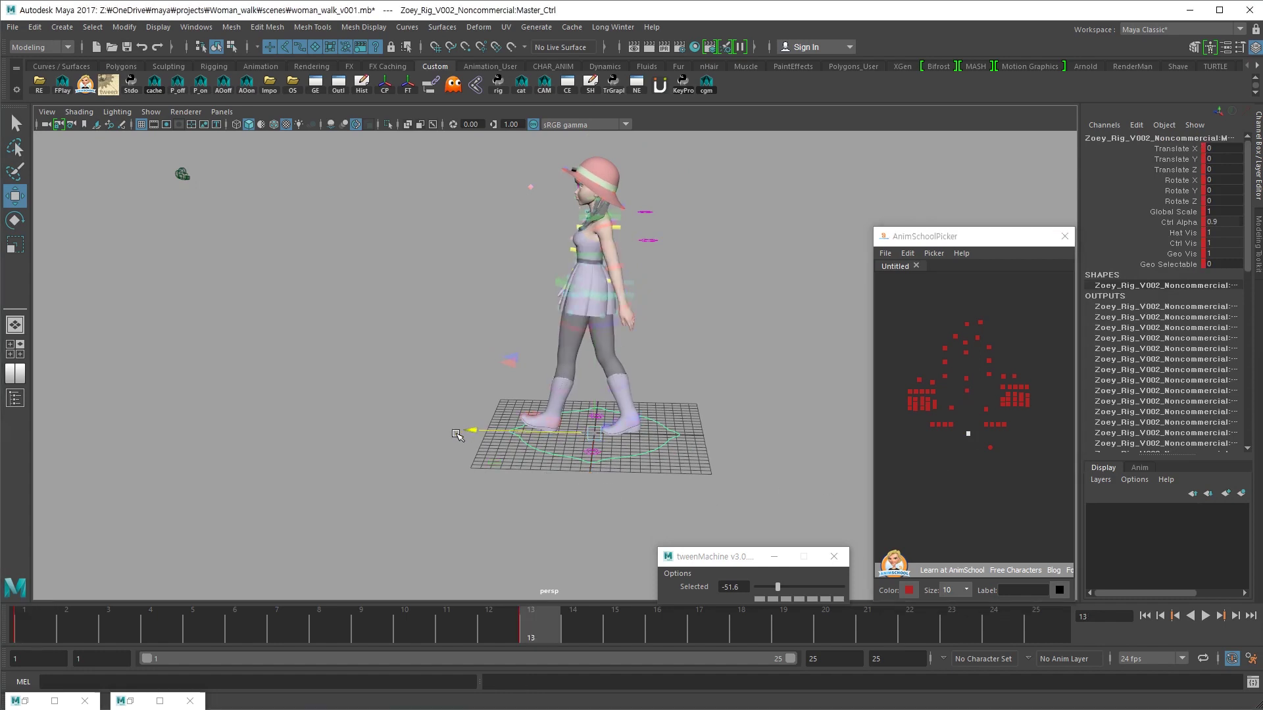
pyautogui.moveTo(473, 431); pyautogui.dragTo(372, 429)
pyautogui.click(36, 695)
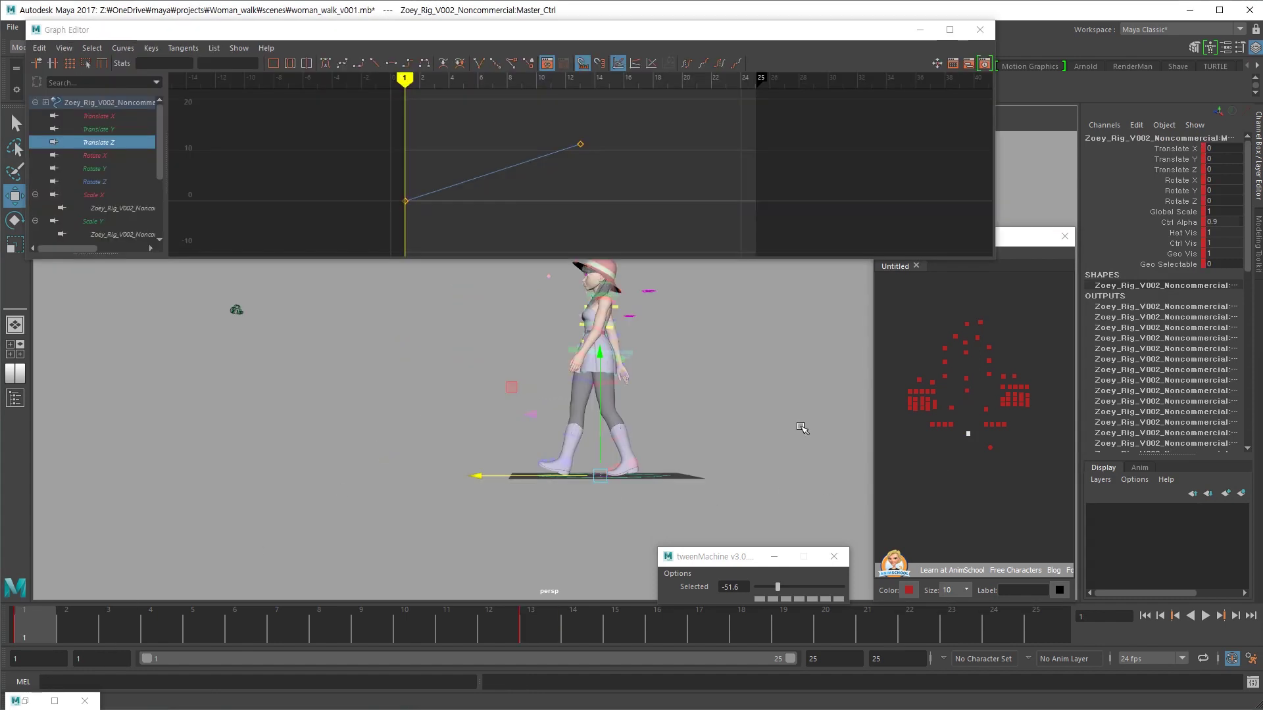
# - Select the master control and play the walk to review its forward travel
pyautogui.moveTo(982, 460); pyautogui.dragTo(1016, 432)
pyautogui.click(538, 237)
pyautogui.press('a')
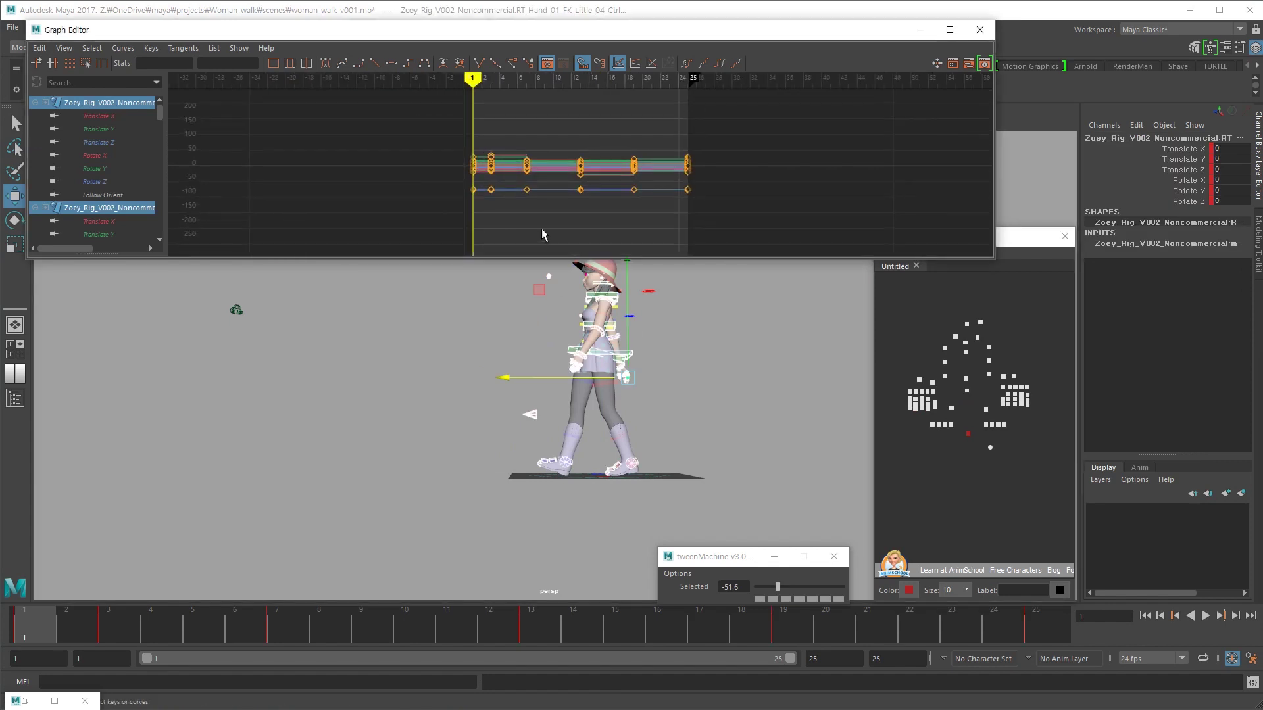
pyautogui.click(968, 434)
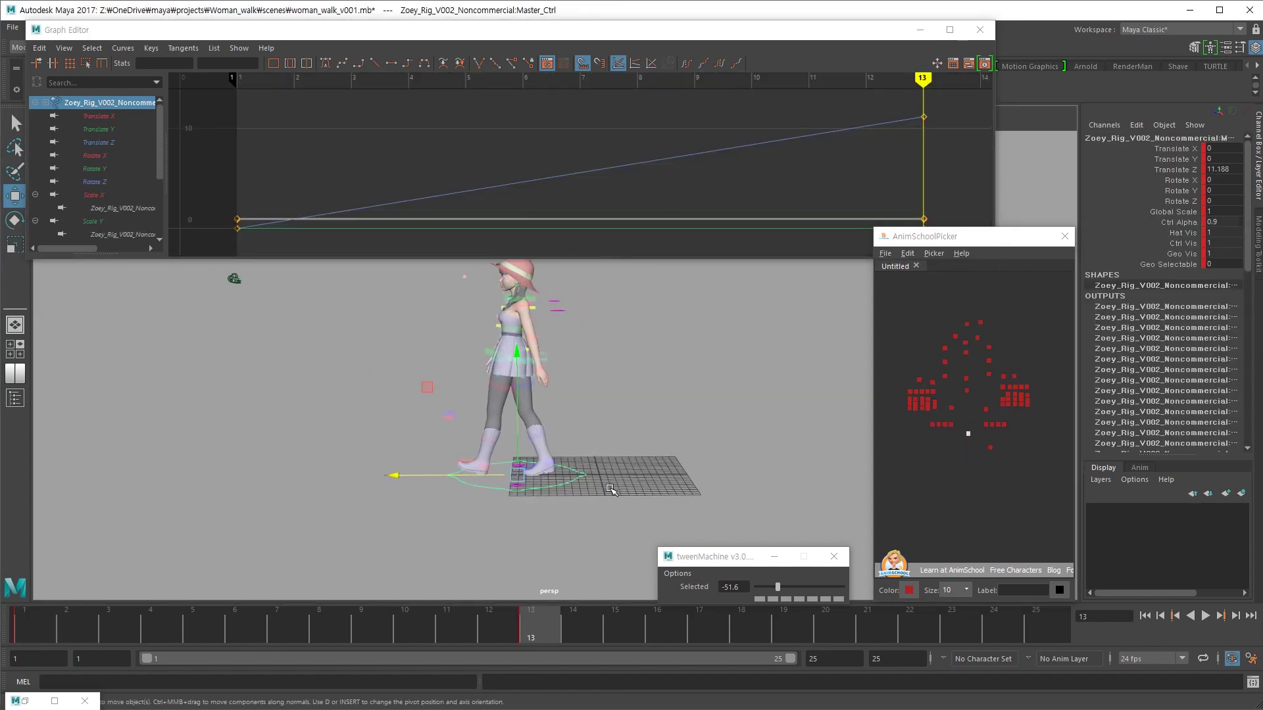
pyautogui.hotkey('alt', 'v')
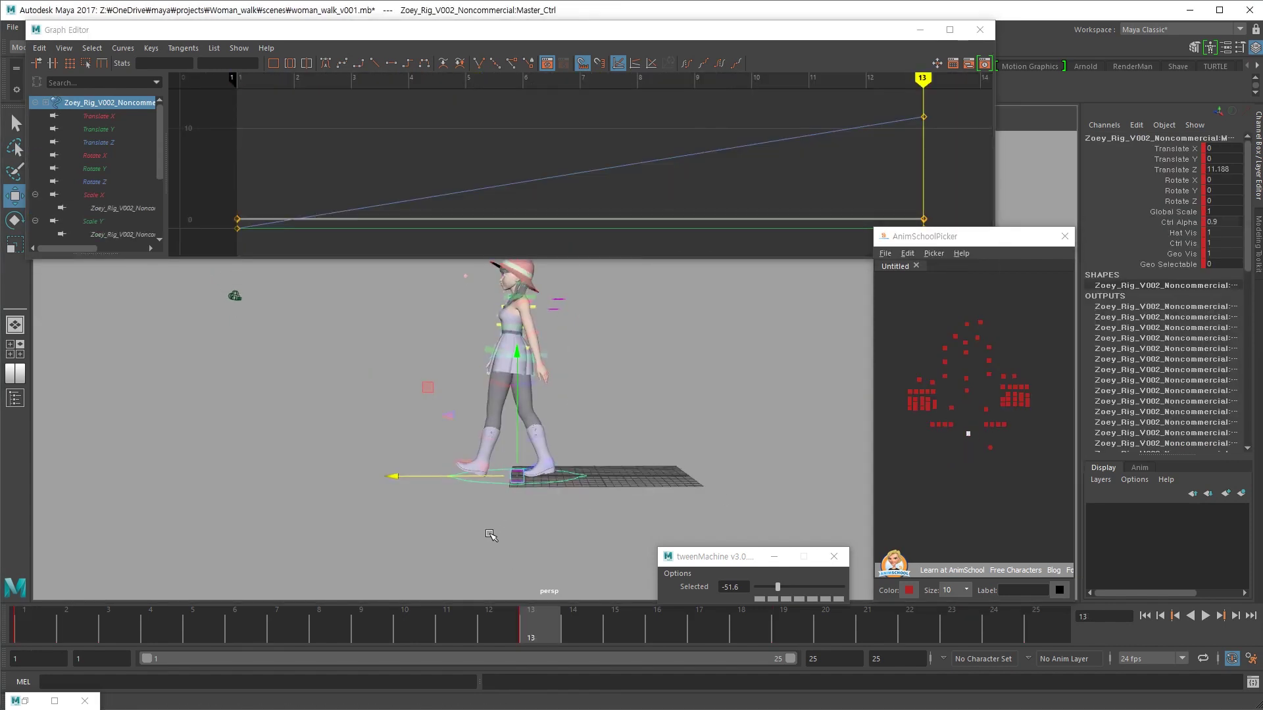
pyautogui.click(329, 620)
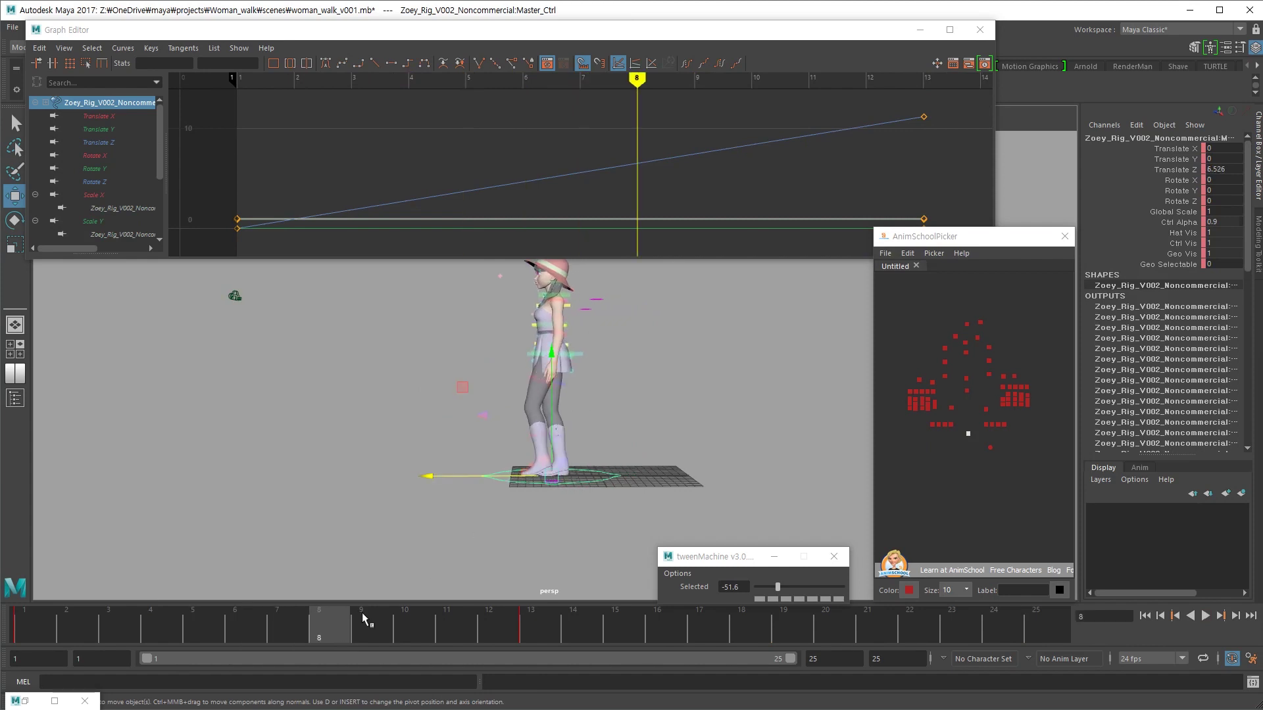
pyautogui.hotkey('alt', 'v')
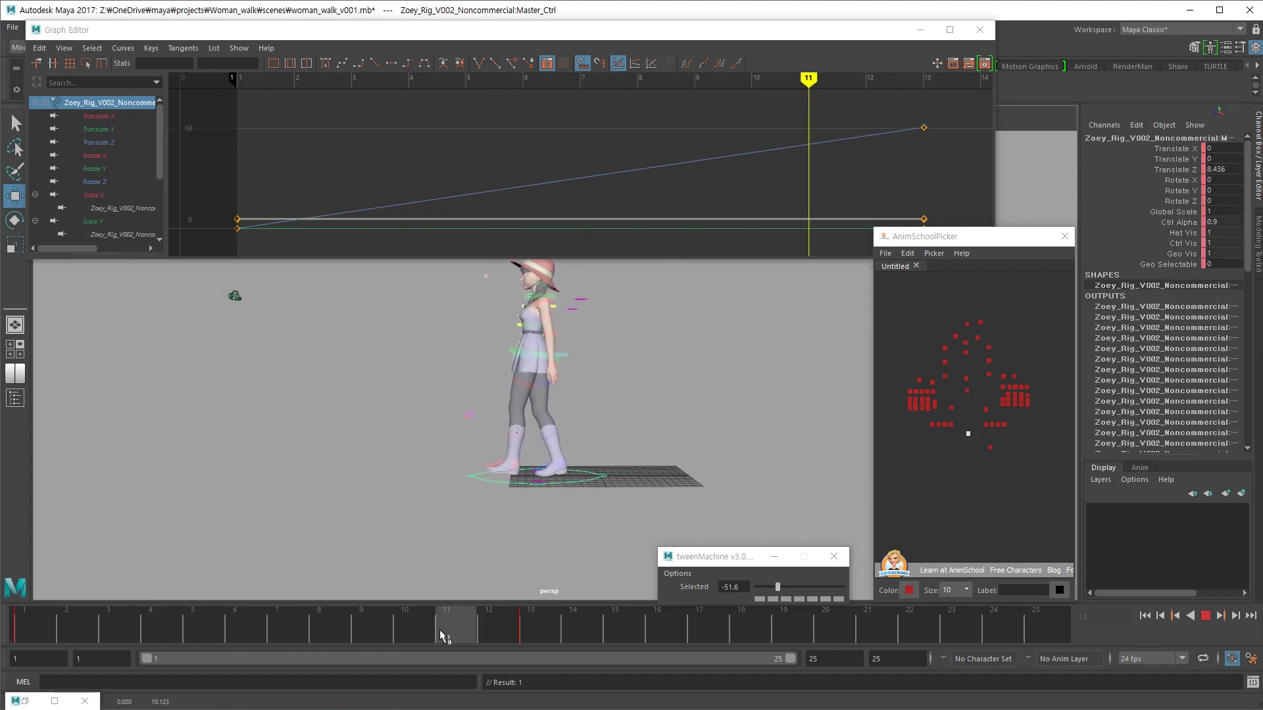
pyautogui.click(694, 154)
pyautogui.press('a')
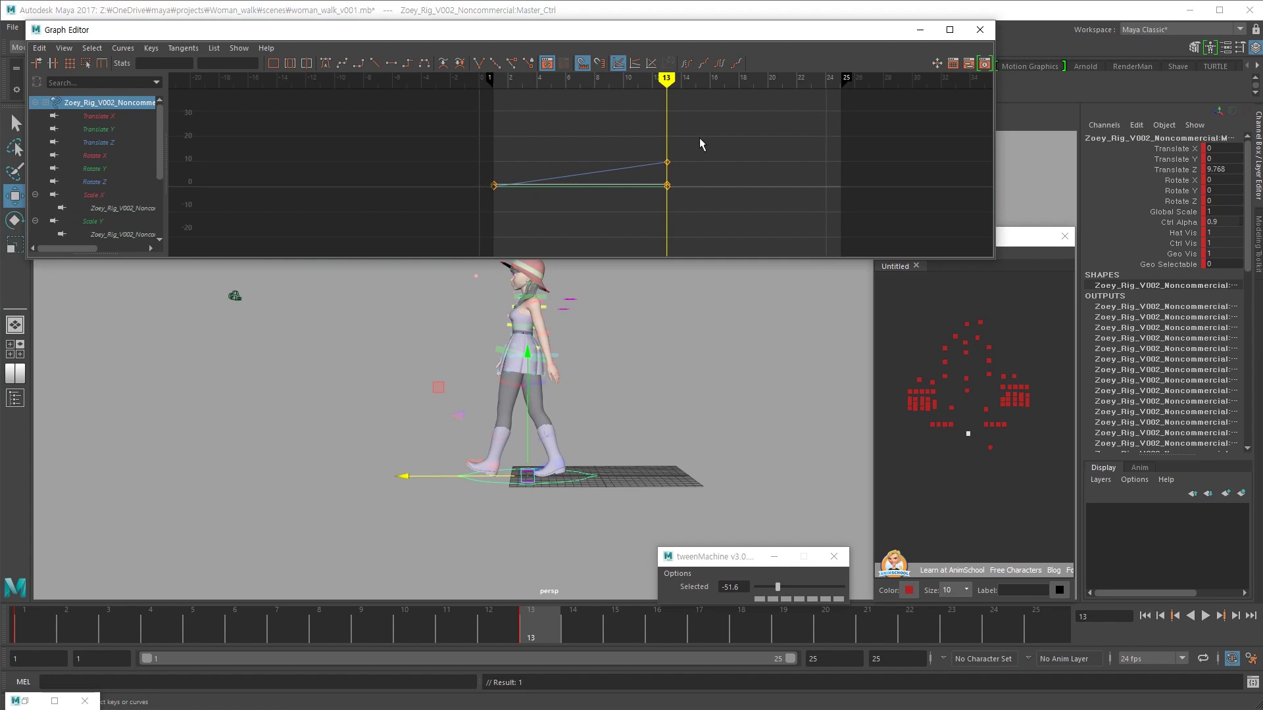
# - Isolate the master control's Translate Z curve and try Cycle post-infinity with infinity displayed
pyautogui.click(117, 140)
pyautogui.moveTo(543, 163); pyautogui.dragTo(403, 227)
pyautogui.click(123, 48)
pyautogui.moveTo(144, 85)
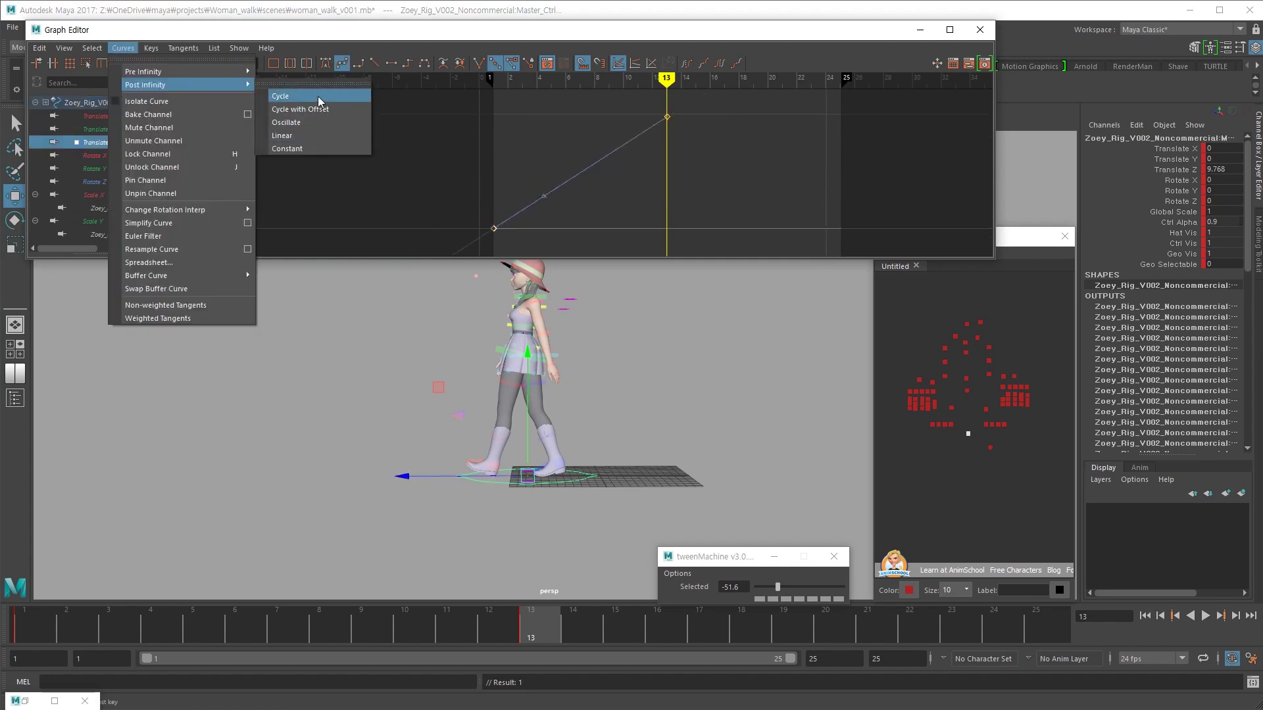
pyautogui.click(318, 99)
pyautogui.scroll(-5, 494, 195)
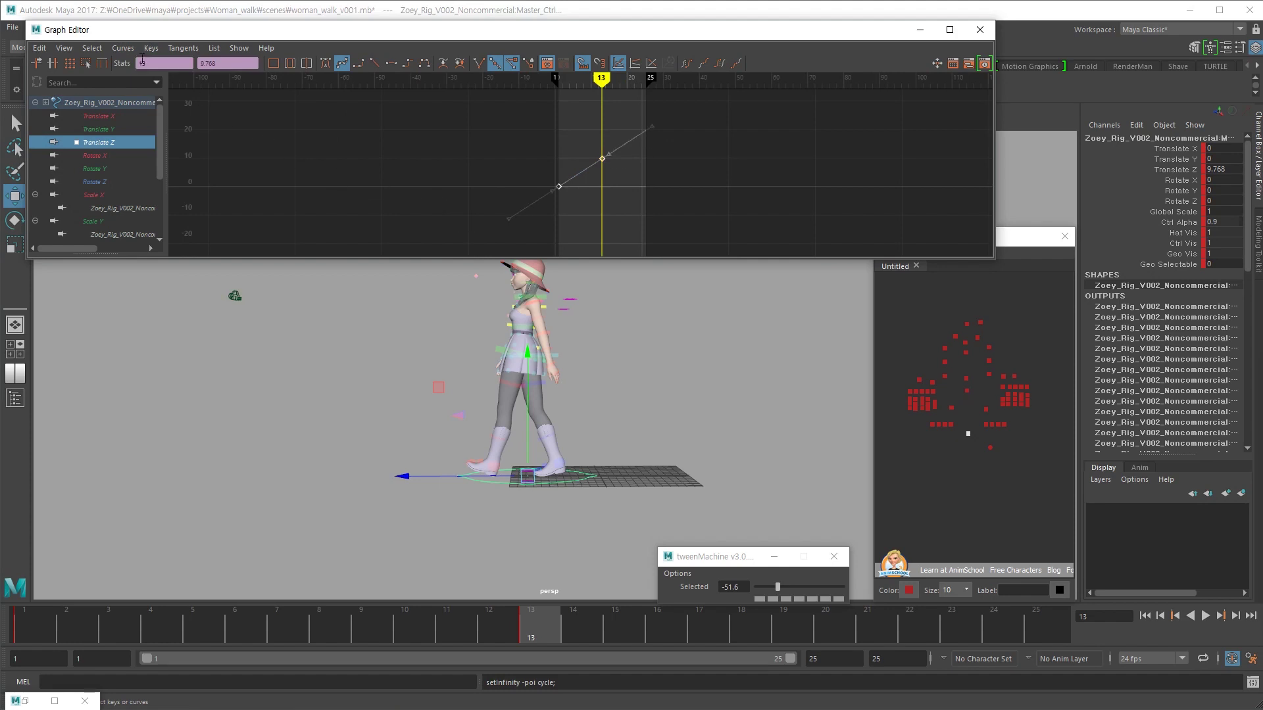
pyautogui.click(64, 48)
pyautogui.click(117, 206)
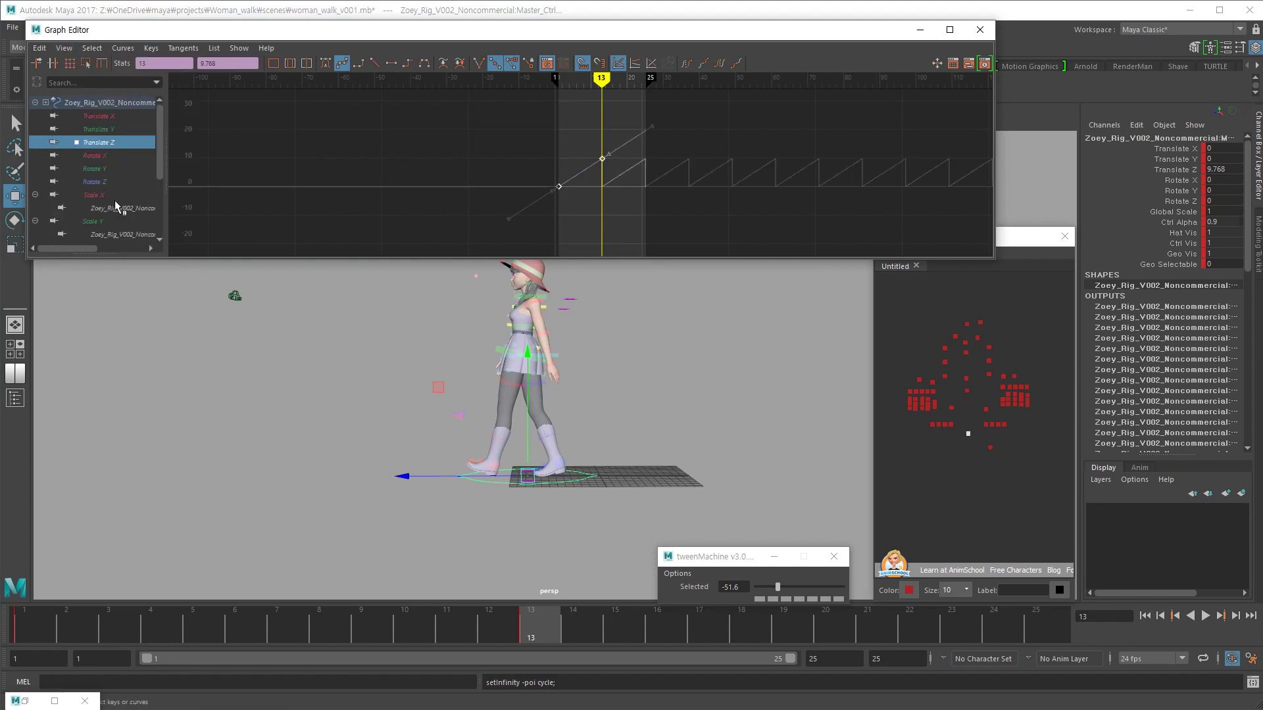
# - Switch Translate Z post-infinity to Linear and play to check the continued travel
pyautogui.click(123, 48)
pyautogui.moveTo(145, 85)
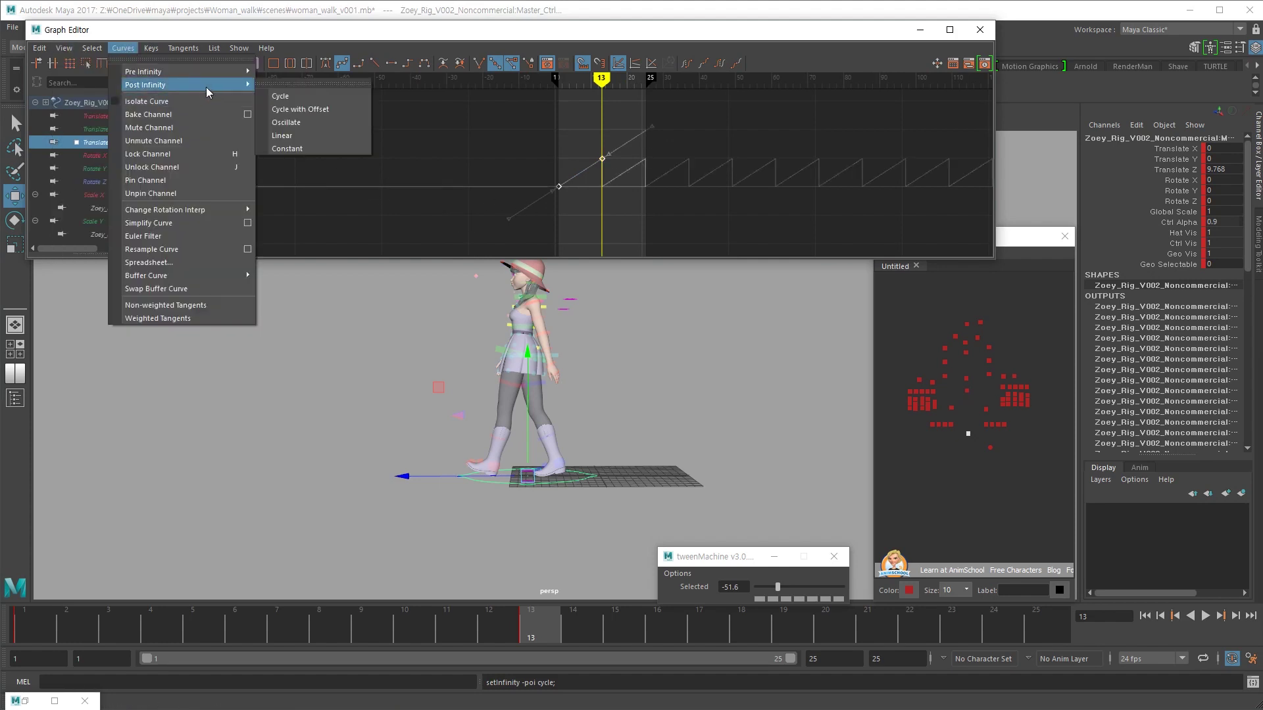
pyautogui.click(292, 135)
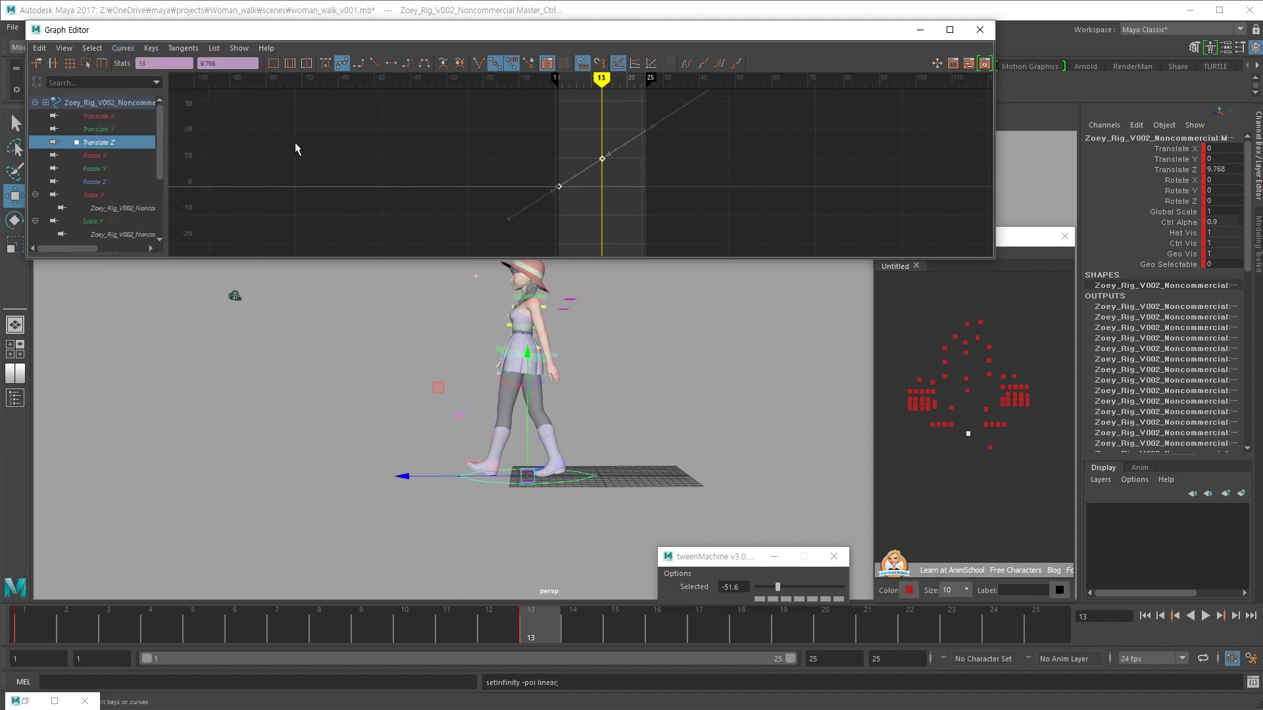
pyautogui.click(707, 228)
pyautogui.hotkey('alt', 'v')
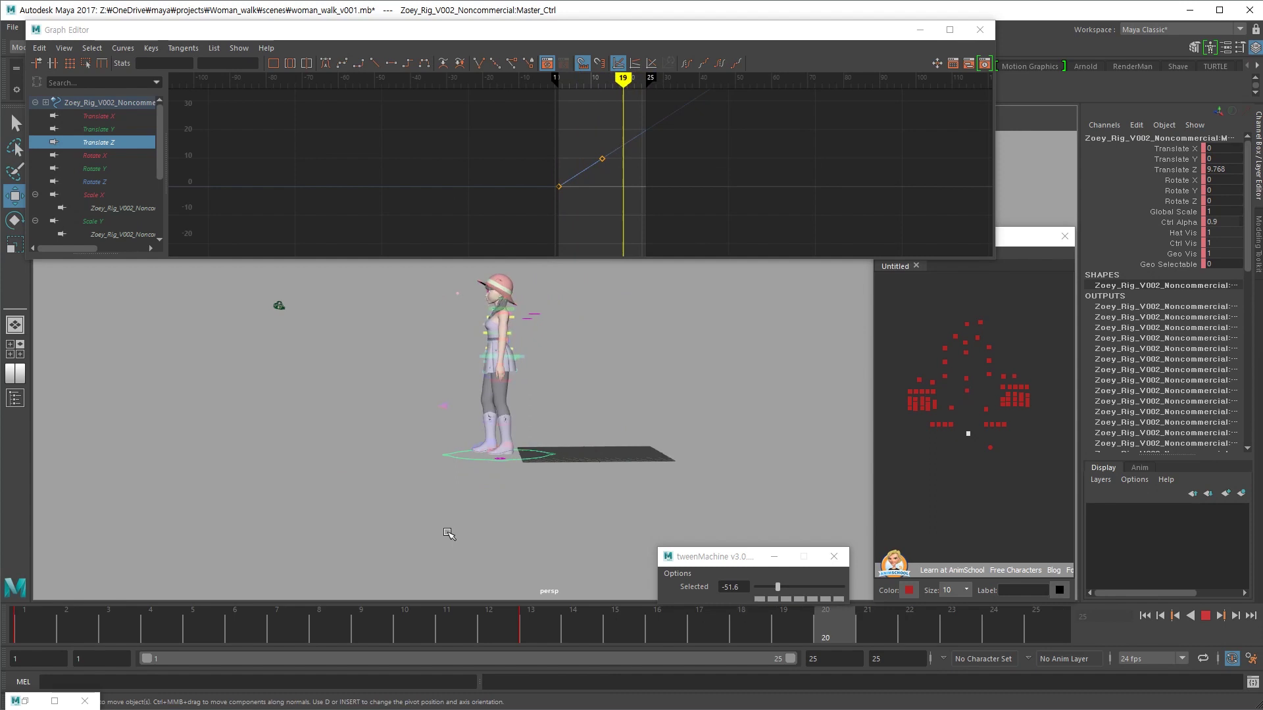
pyautogui.hotkey('alt', 'v')
pyautogui.keyDown('alt'); pyautogui.moveTo(515, 515); pyautogui.dragTo(738, 527, button='right'); pyautogui.keyUp('alt')
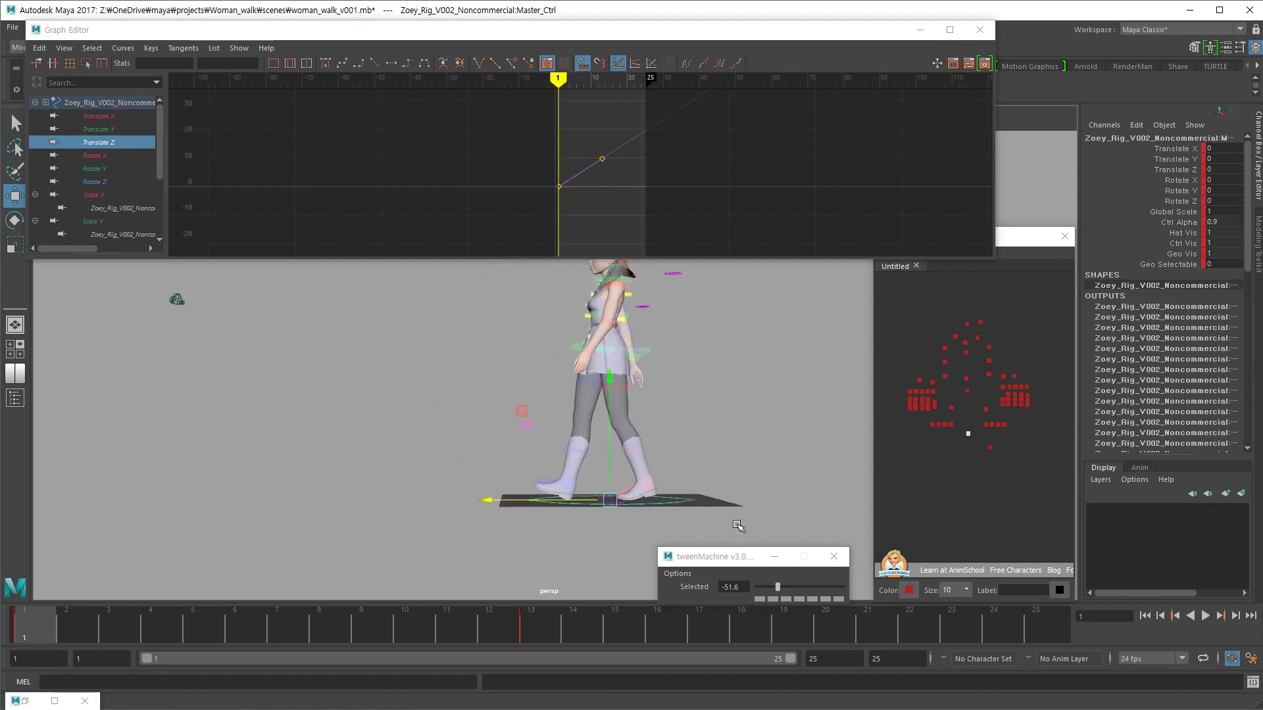
pyautogui.click(453, 490)
pyautogui.press('.')
pyautogui.press('.')
pyautogui.press('.')
pyautogui.press(',')
pyautogui.press('.')
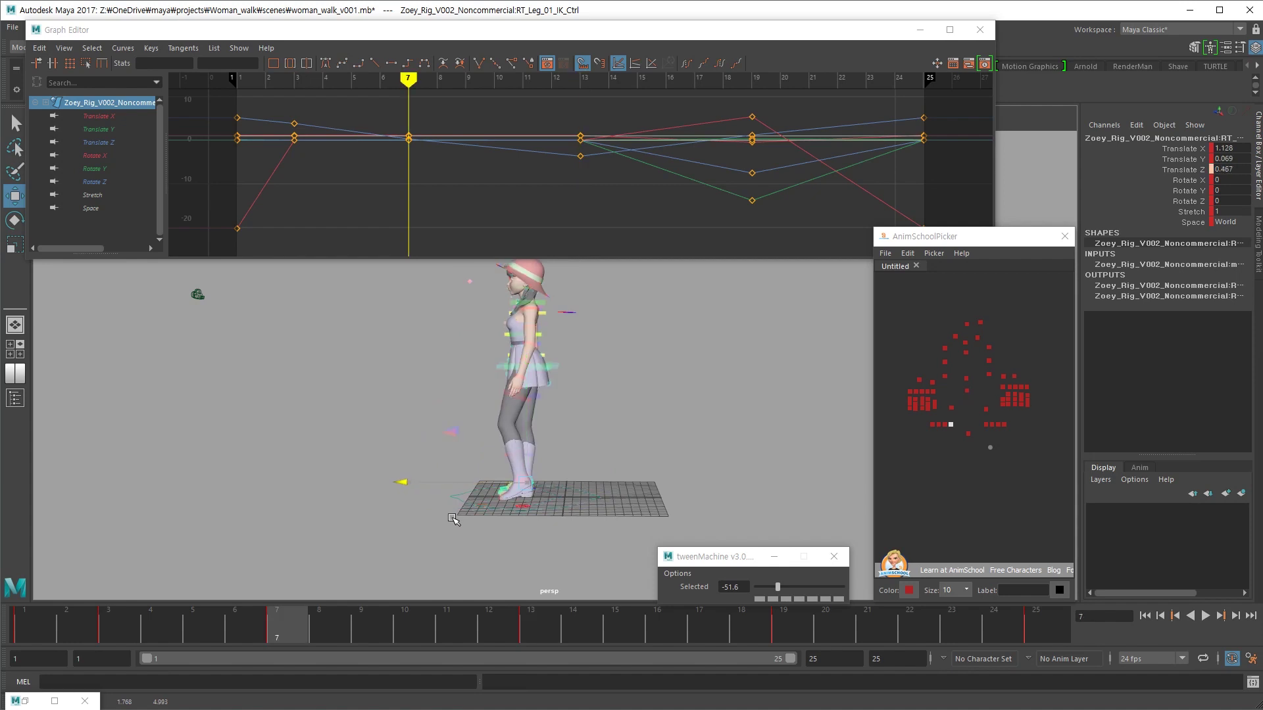
pyautogui.click(454, 519)
pyautogui.press('.')
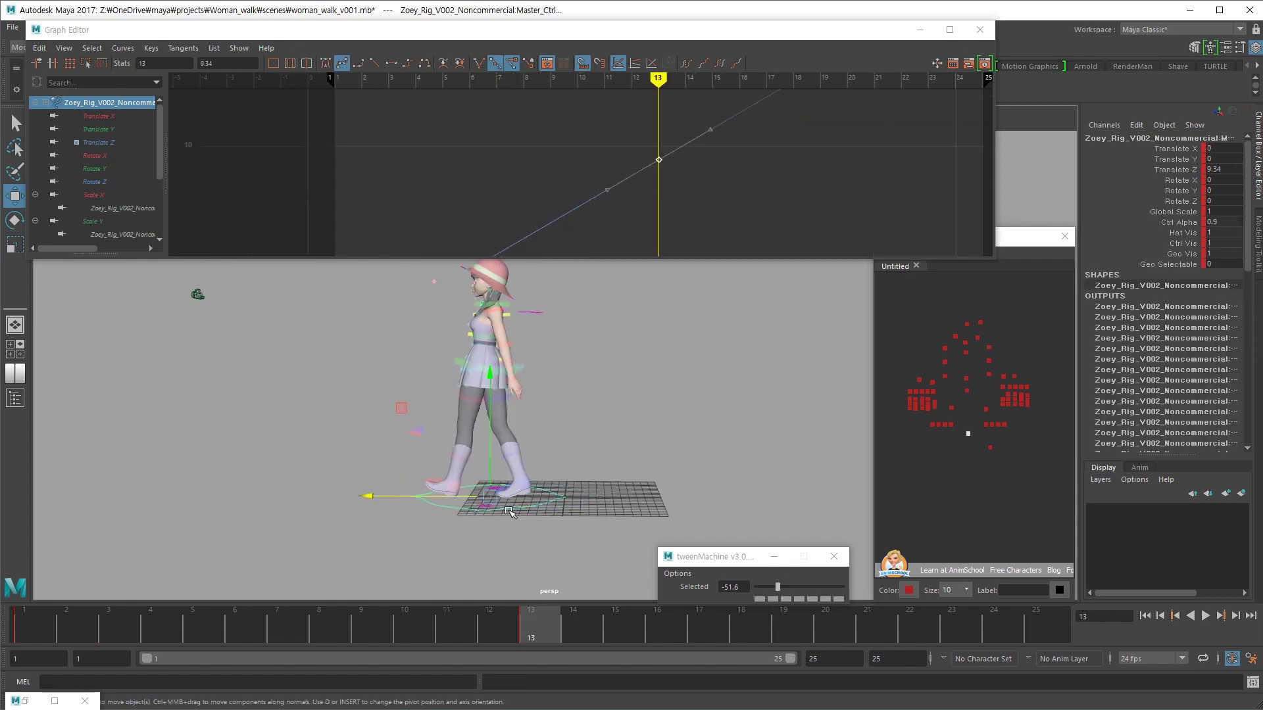
pyautogui.scroll(3, 790, 436)
pyautogui.scroll(3, 601, 358)
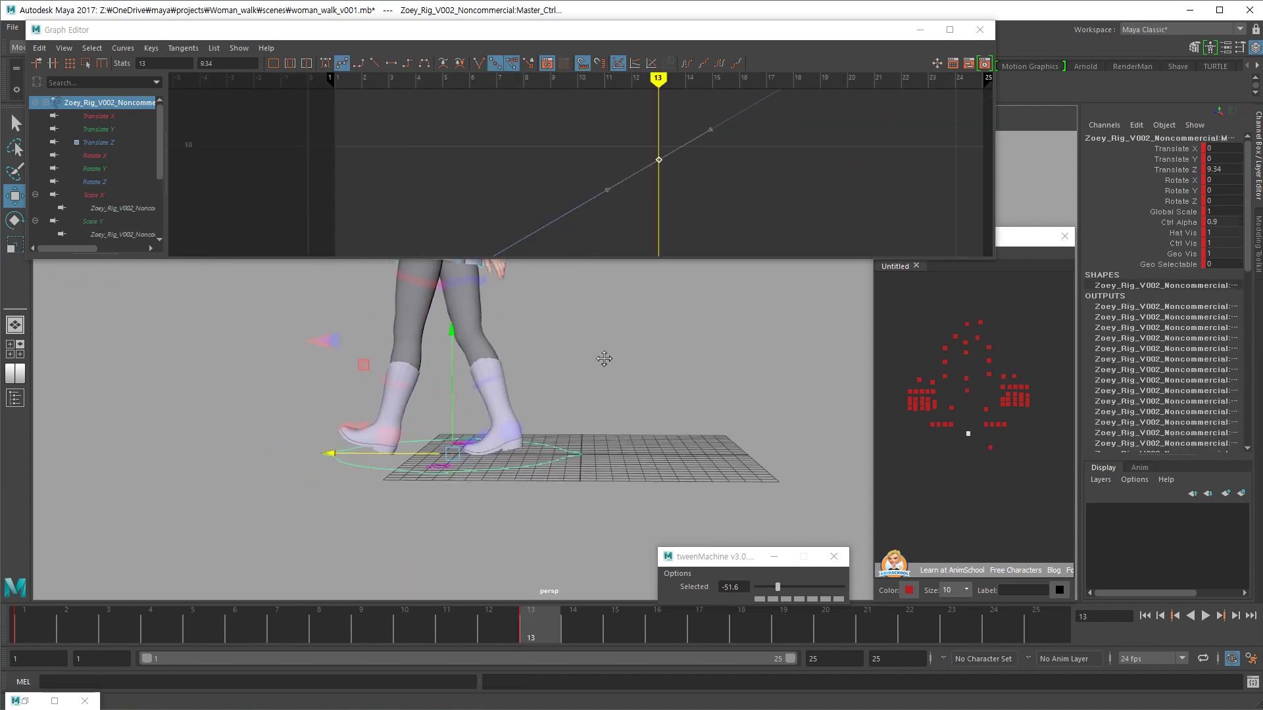
pyautogui.moveTo(515, 614); pyautogui.dragTo(226, 645)
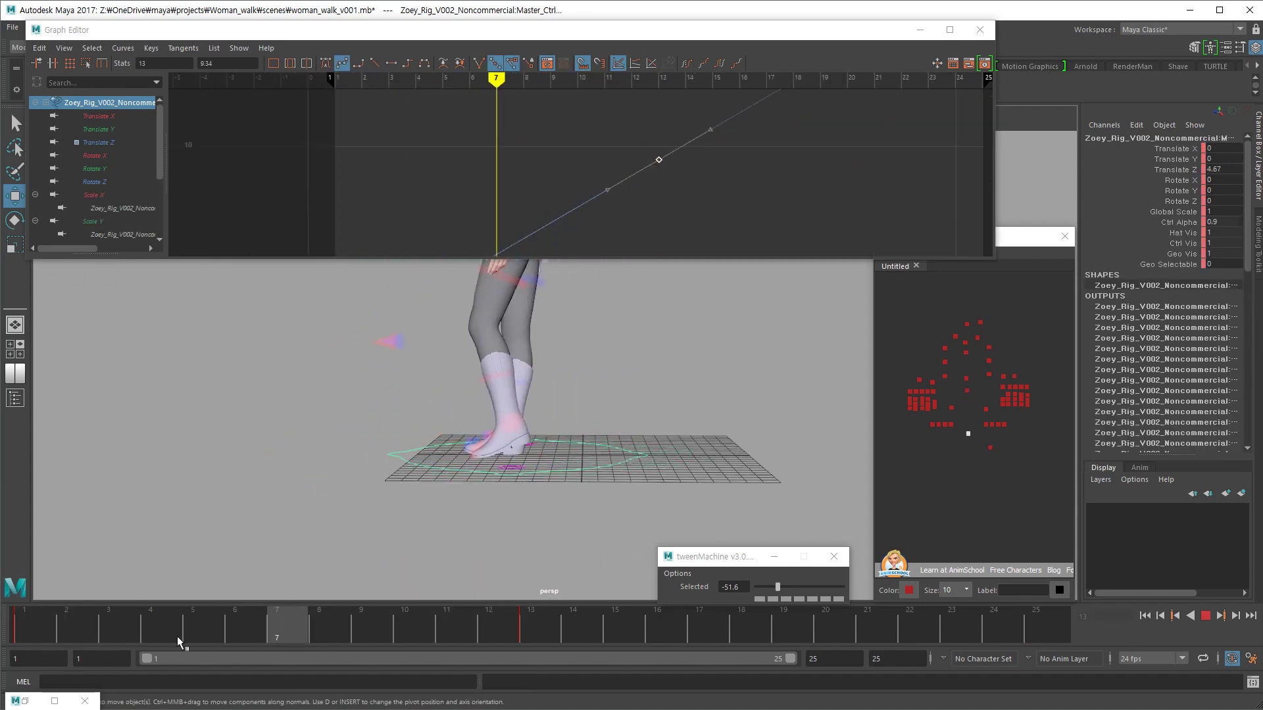
pyautogui.press('Escape')
pyautogui.moveTo(395, 490)
pyautogui.keyDown('alt'); pyautogui.mouseDown()
pyautogui.moveTo(529, 524)
pyautogui.moveTo(689, 504)
pyautogui.mouseUp(); pyautogui.keyUp('alt')
pyautogui.hotkey('alt', 'v')
pyautogui.press('Escape')
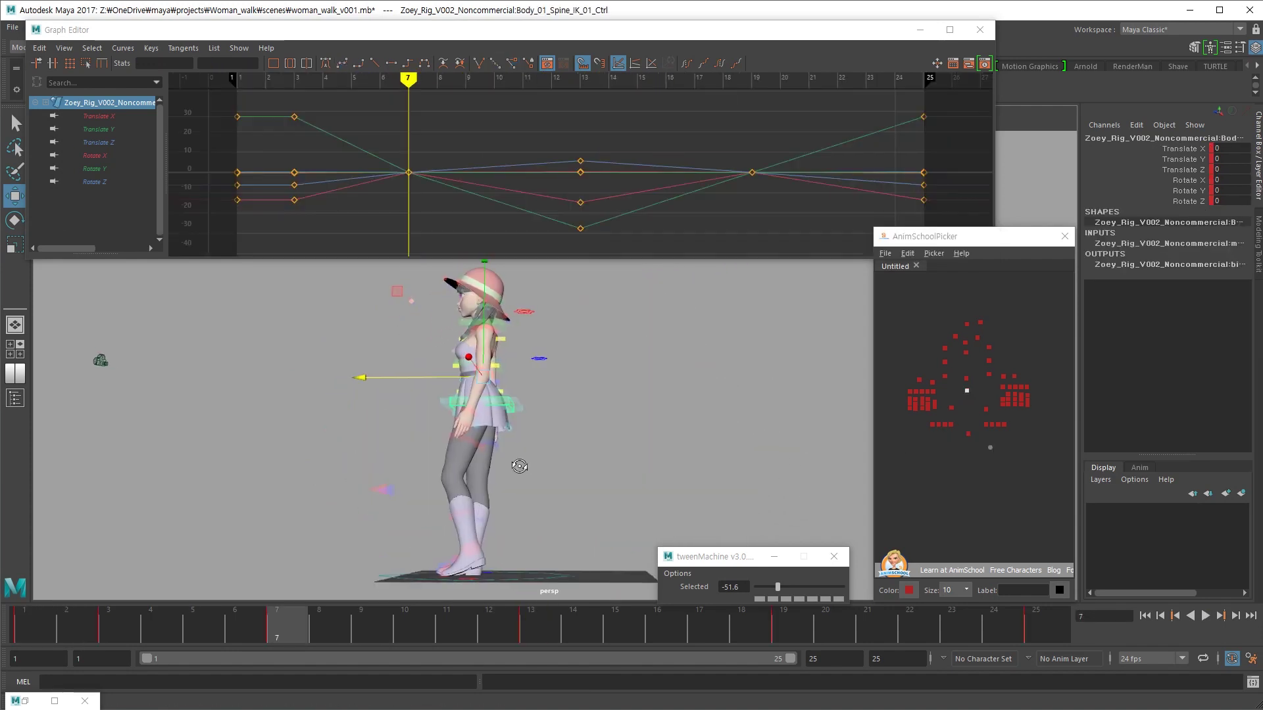
# - Tilt Spine_IK_01_Ctrl further to Rotate X -9.415 and key it at frame 7
pyautogui.press('e')
pyautogui.keyDown('alt'); pyautogui.moveTo(534, 494); pyautogui.dragTo(559, 483); pyautogui.keyUp('alt')
pyautogui.scroll(-3, 559, 483)
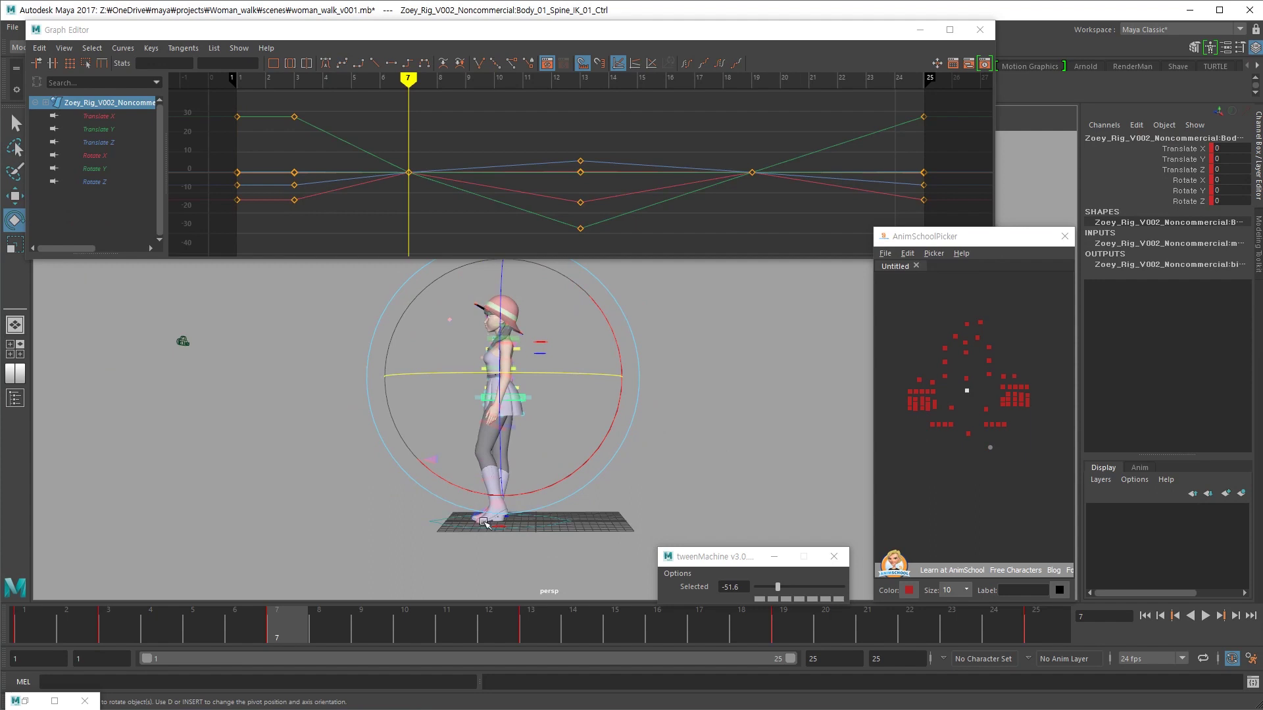
pyautogui.scroll(2, 559, 483)
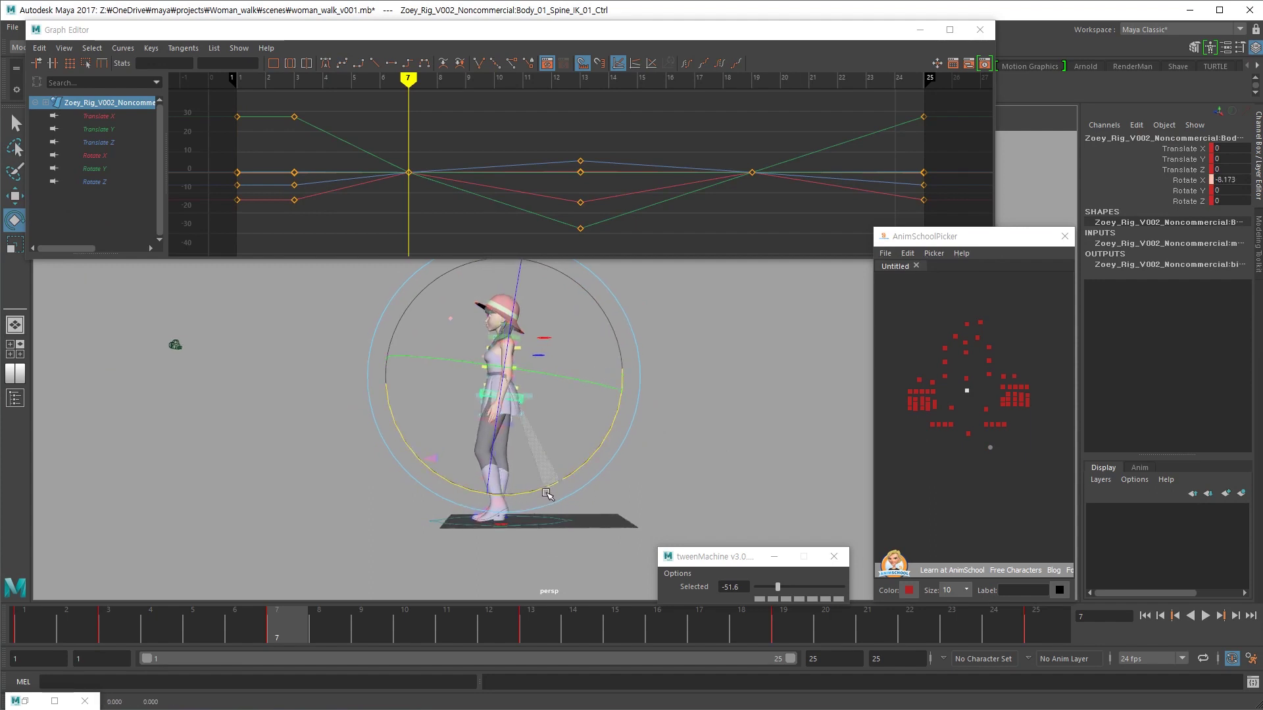
pyautogui.moveTo(547, 494); pyautogui.dragTo(536, 486)
pyautogui.press('w')
pyautogui.moveTo(471, 380); pyautogui.dragTo(476, 380)
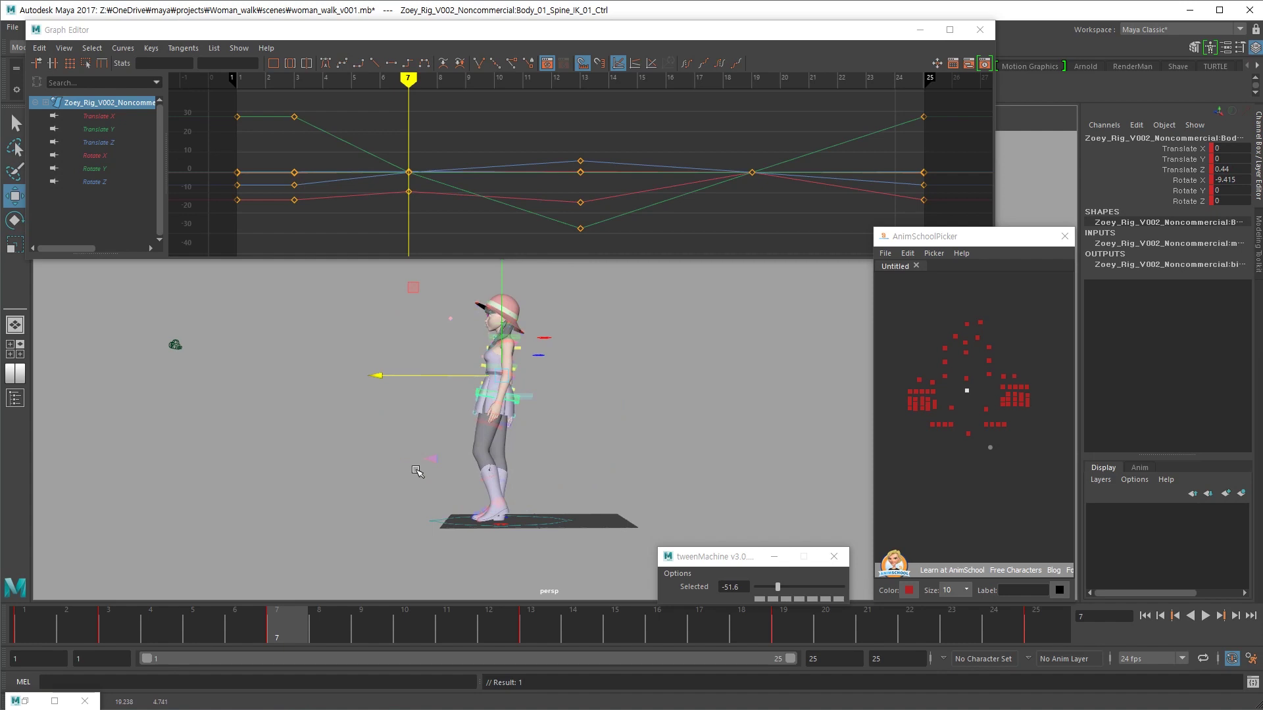
# - Play back, then slide the master control's Translate Z key so frame 7 reads -9.34
pyautogui.moveTo(227, 614); pyautogui.dragTo(43, 625)
pyautogui.hotkey('alt', 'v')
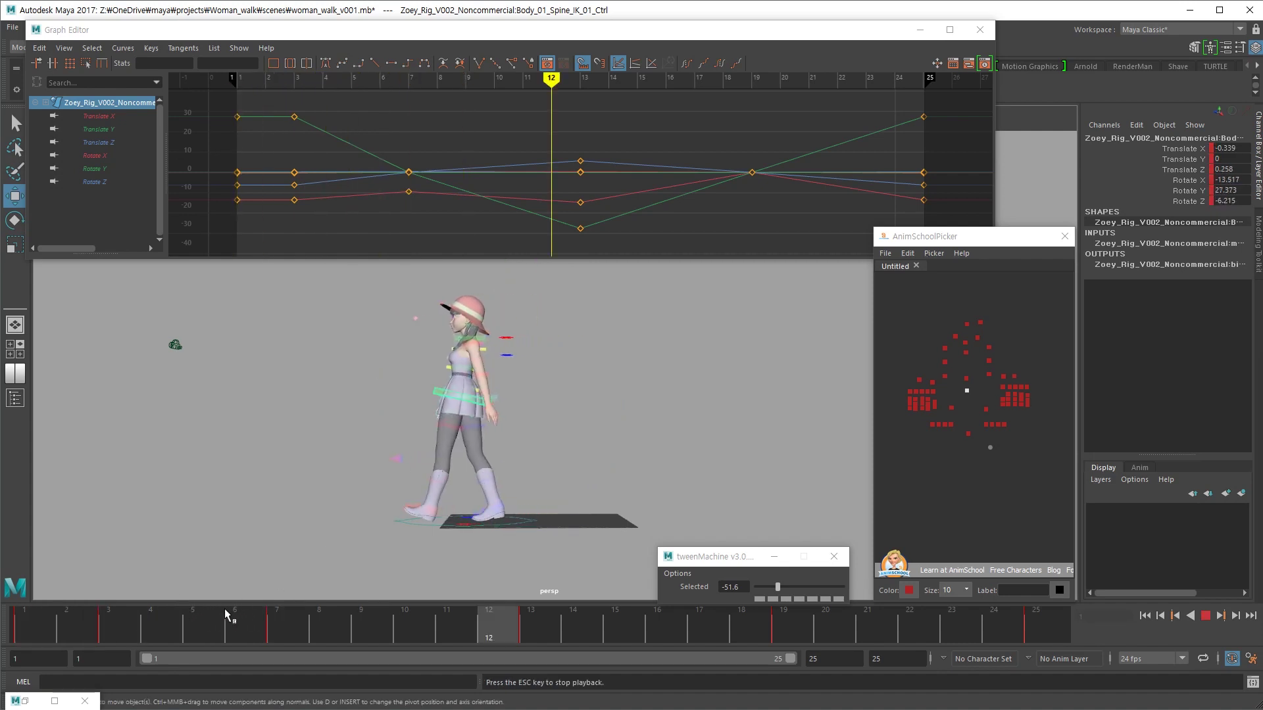
pyautogui.click(296, 612)
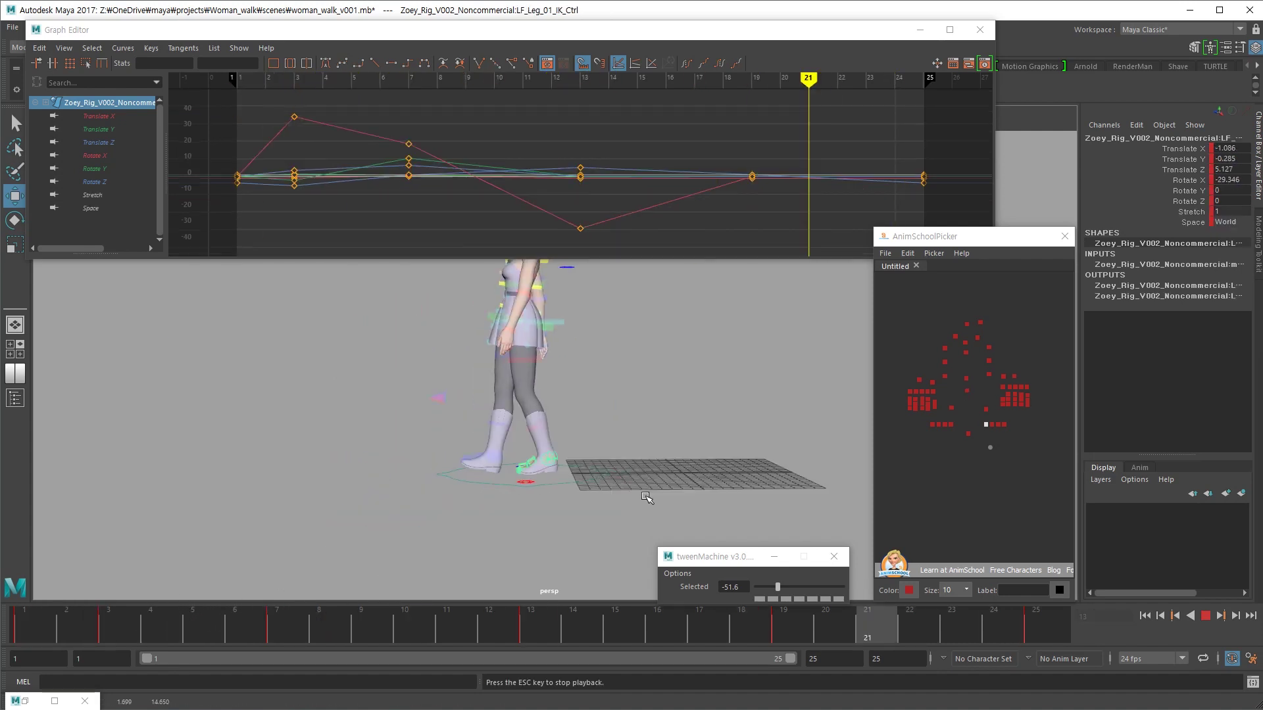
pyautogui.click(969, 434)
pyautogui.moveTo(769, 145); pyautogui.dragTo(633, 256)
pyautogui.moveTo(629, 197)
pyautogui.keyDown('shift'); pyautogui.mouseDown(button='middle')
pyautogui.moveTo(346, 232)
pyautogui.moveTo(445, 235)
pyautogui.mouseUp(button='middle'); pyautogui.keyUp('shift')
pyautogui.click(123, 48)
pyautogui.moveTo(145, 85)
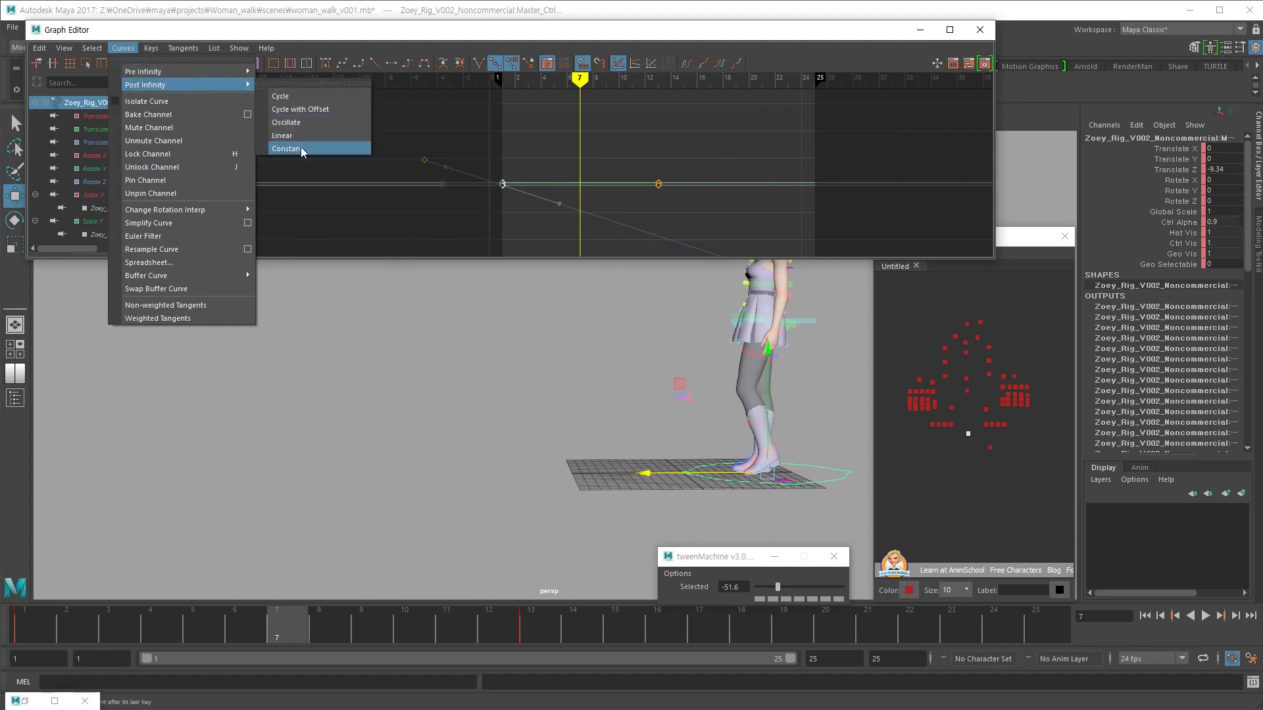
# - Set the master control's post-infinity to Constant and play back to review
pyautogui.click(302, 147)
pyautogui.click(572, 197)
pyautogui.hotkey('alt', 'v')
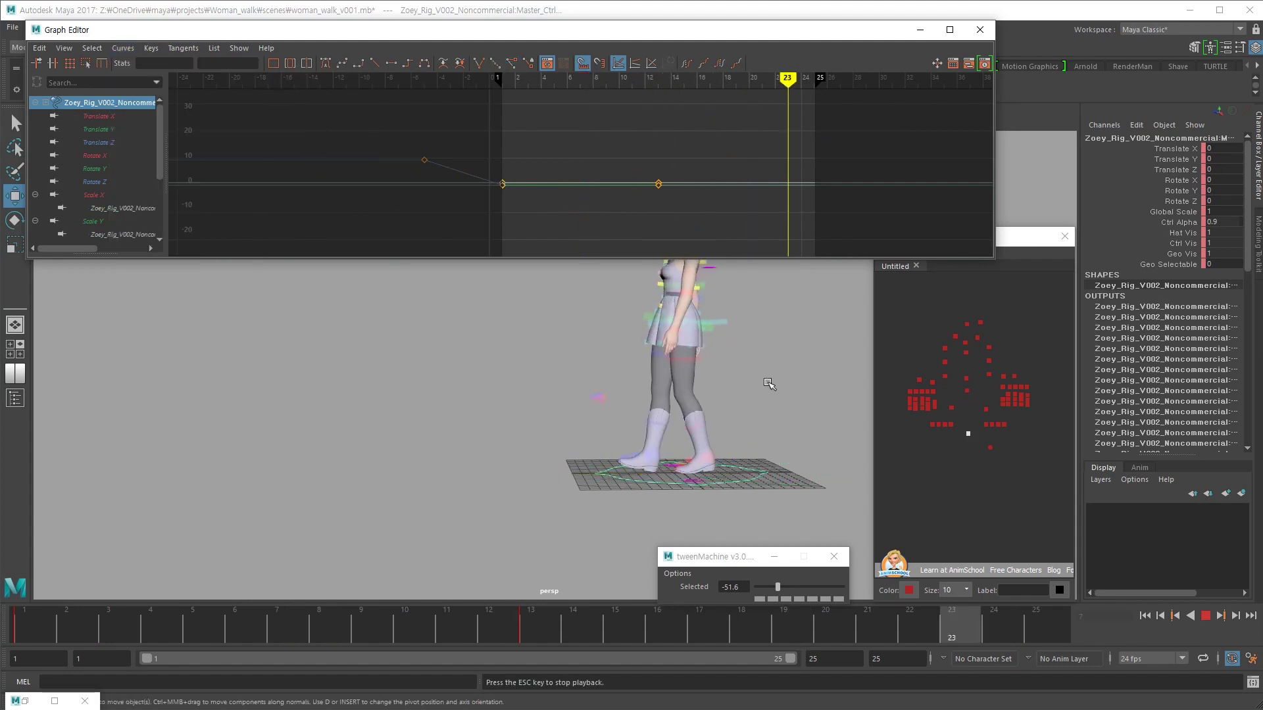
pyautogui.press('Escape')
# - Make all rig controls' curves Stepped and play back the stepped walk from the front
pyautogui.click(1000, 428)
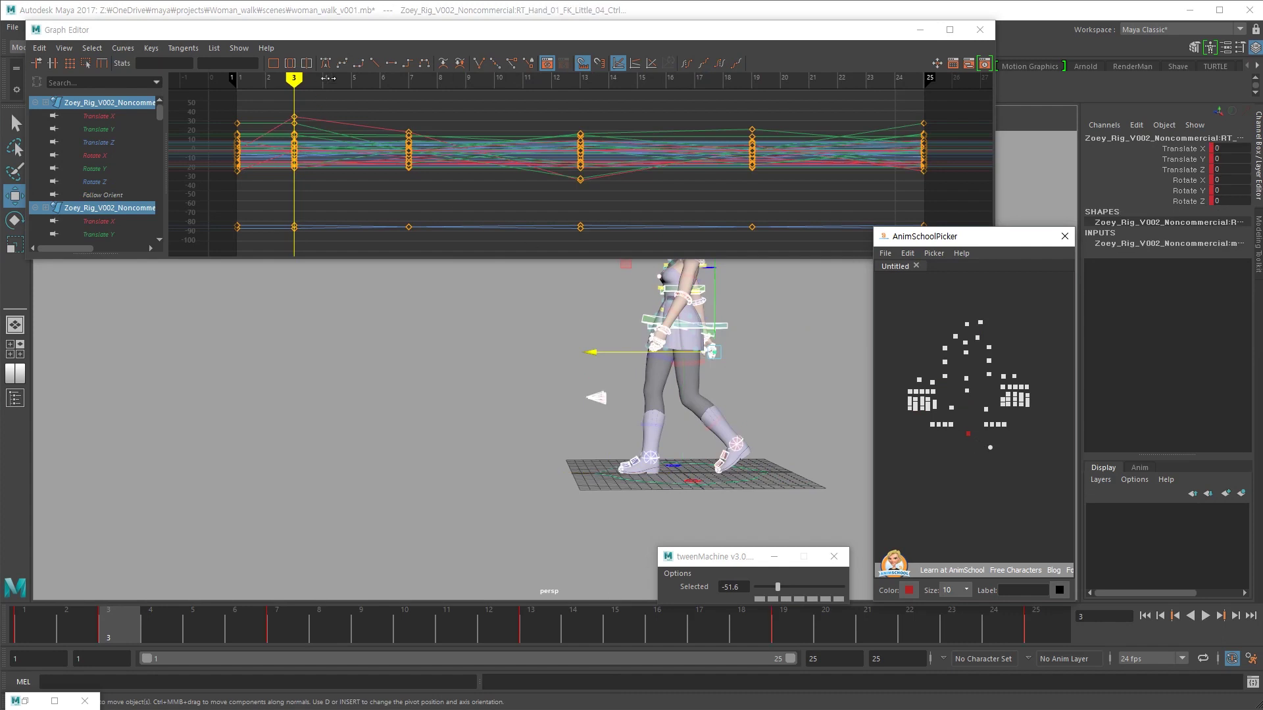
pyautogui.click(408, 62)
pyautogui.hotkey('alt', 'v')
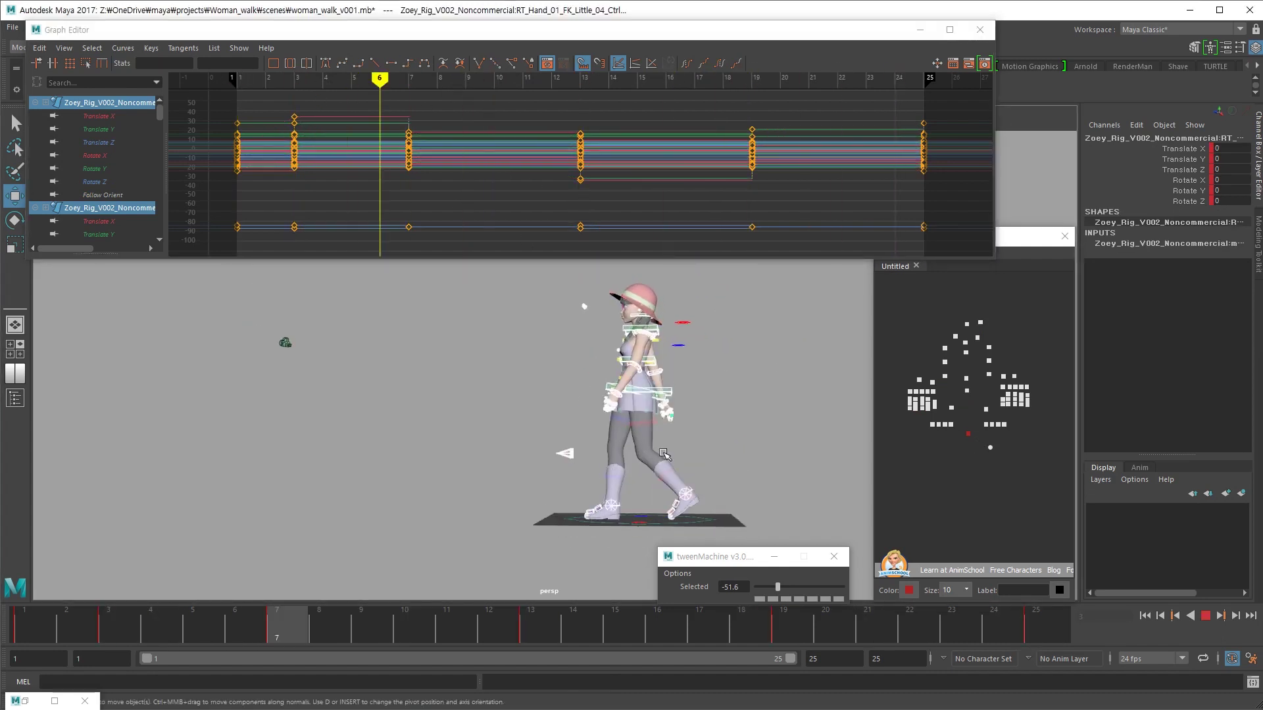
pyautogui.hotkey('alt', 'v')
pyautogui.keyDown('alt'); pyautogui.moveTo(650, 444); pyautogui.dragTo(879, 443); pyautogui.keyUp('alt')
pyautogui.click(705, 457)
pyautogui.moveTo(705, 456)
pyautogui.keyDown('alt'); pyautogui.mouseDown()
pyautogui.moveTo(677, 453)
pyautogui.moveTo(689, 480)
pyautogui.mouseUp(); pyautogui.keyUp('alt')
pyautogui.hotkey('alt', 'v')
pyautogui.hotkey('alt', 'v')
pyautogui.keyDown('alt'); pyautogui.moveTo(689, 480); pyautogui.dragTo(764, 482, button='right'); pyautogui.keyUp('alt')
pyautogui.keyDown('alt'); pyautogui.moveTo(763, 482); pyautogui.dragTo(753, 257); pyautogui.keyUp('alt')
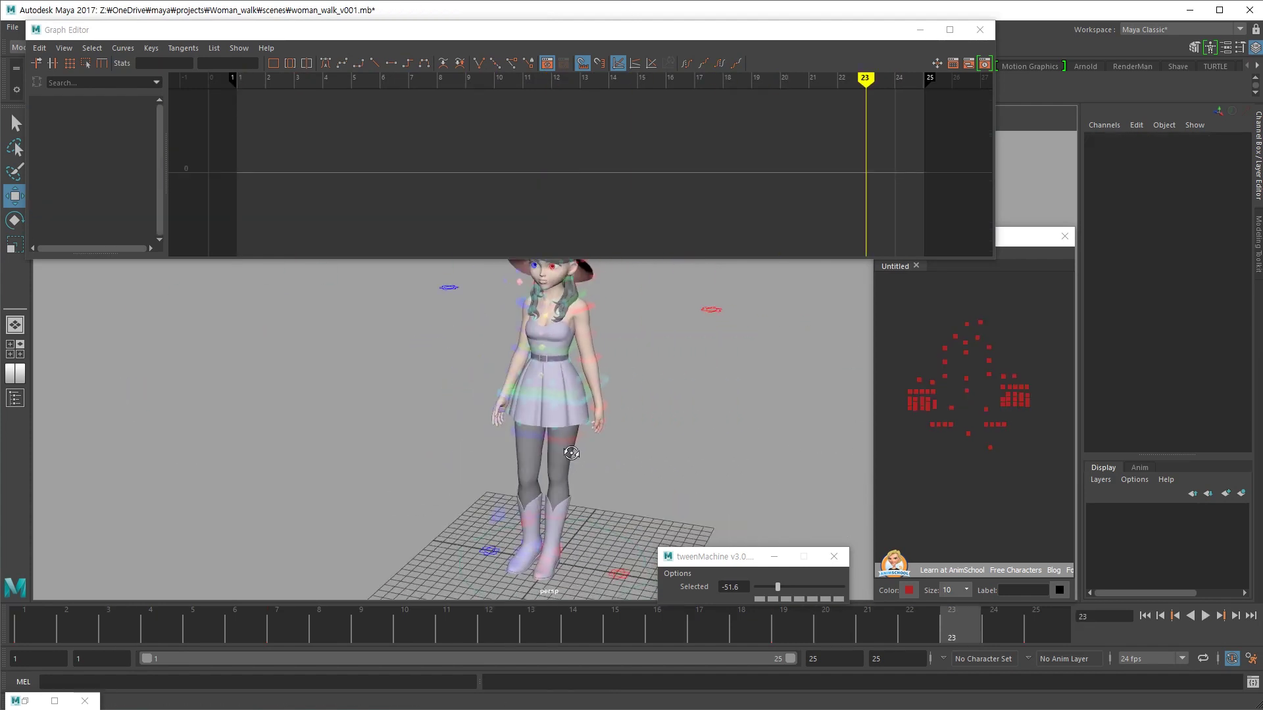
# - Minimize the Graph Editor
pyautogui.click(920, 30)
pyautogui.scroll(-2, 592, 355)
pyautogui.scroll(-2, 643, 386)
pyautogui.scroll(-2, 643, 386)
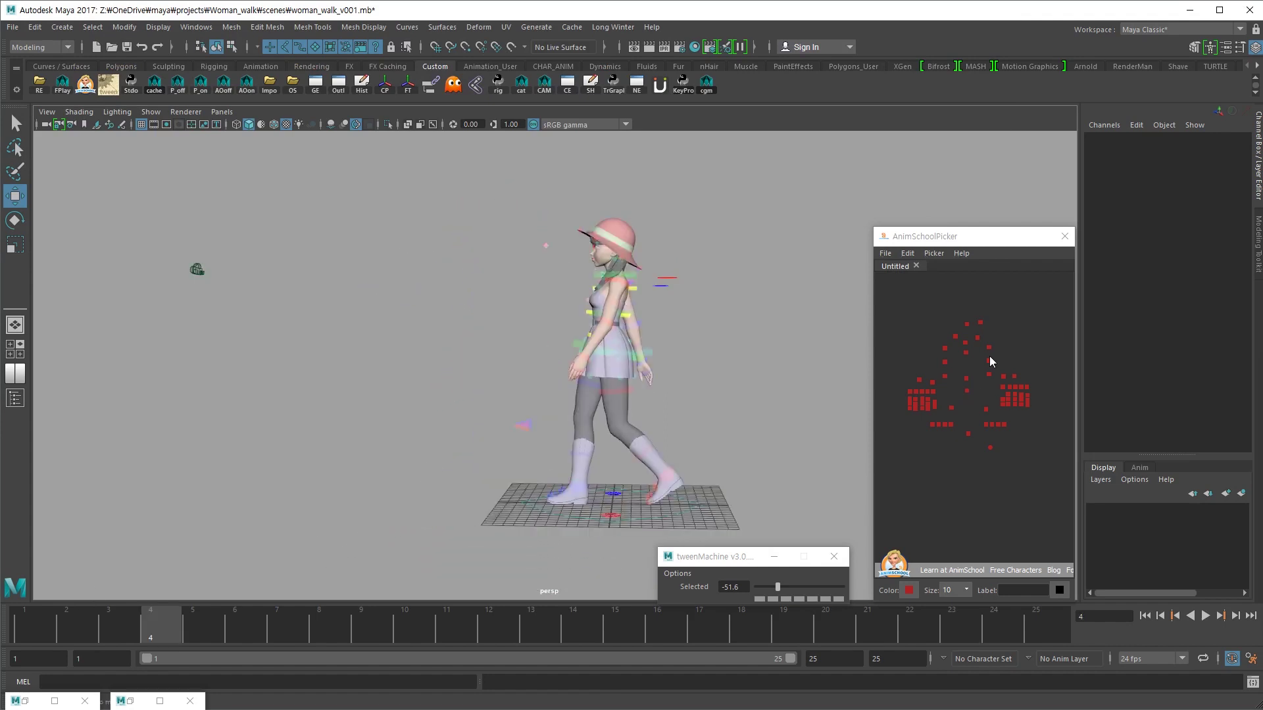
# - Ease the upper spine control at frame 3 toward the previous key with tweenMachine -57.8
pyautogui.click(989, 374)
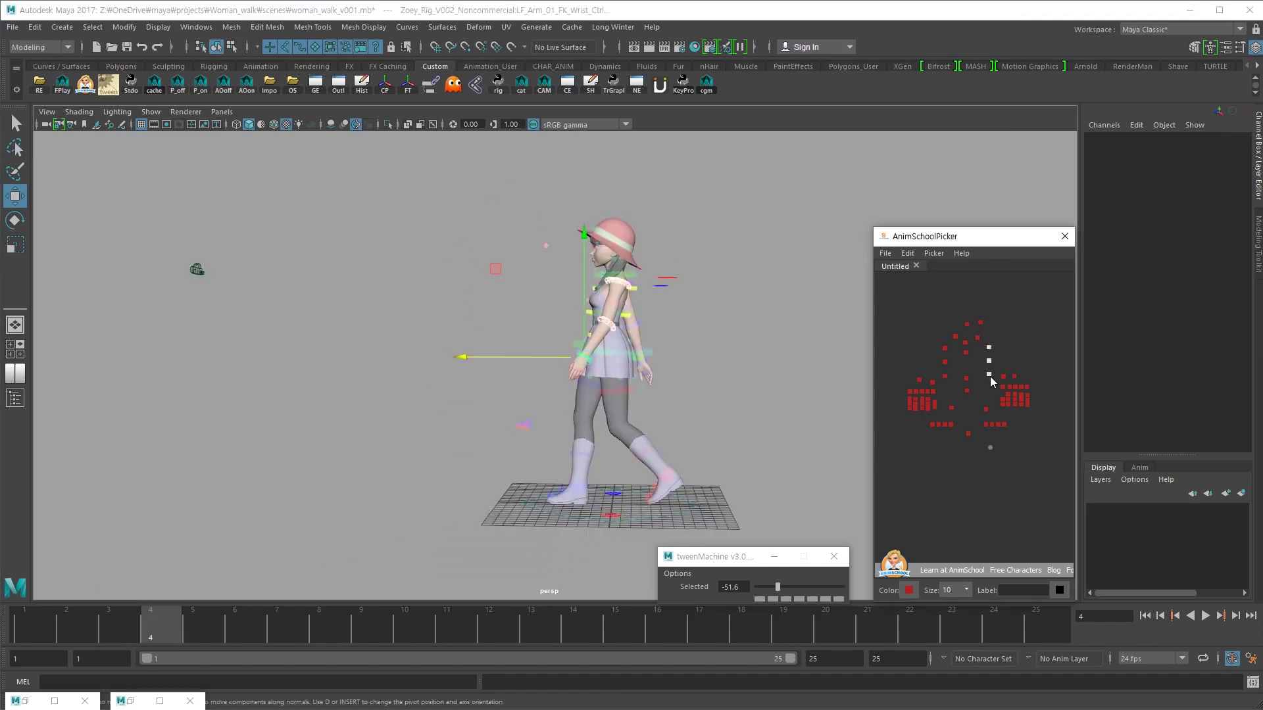
pyautogui.click(967, 323)
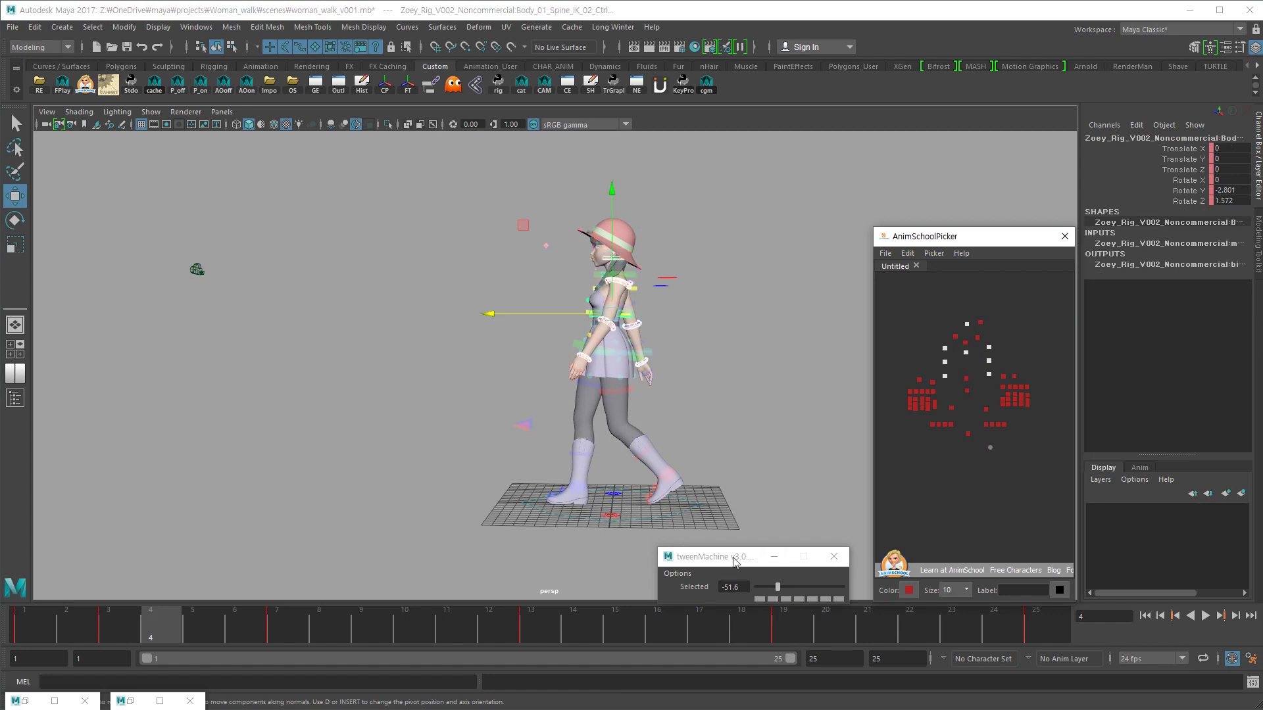
pyautogui.hotkey('alt', ',')
pyautogui.moveTo(778, 587); pyautogui.dragTo(775, 589)
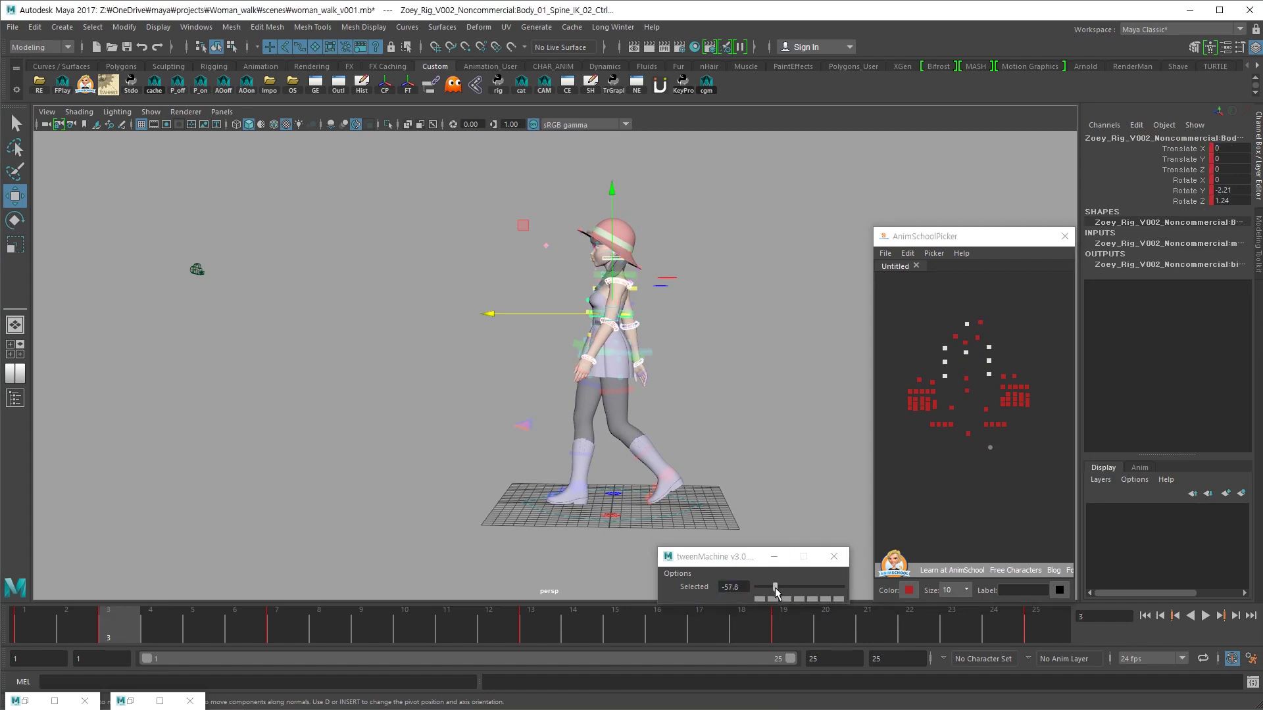
pyautogui.keyDown('alt'); pyautogui.moveTo(595, 569); pyautogui.dragTo(577, 554); pyautogui.keyUp('alt')
pyautogui.hotkey('alt', 'v')
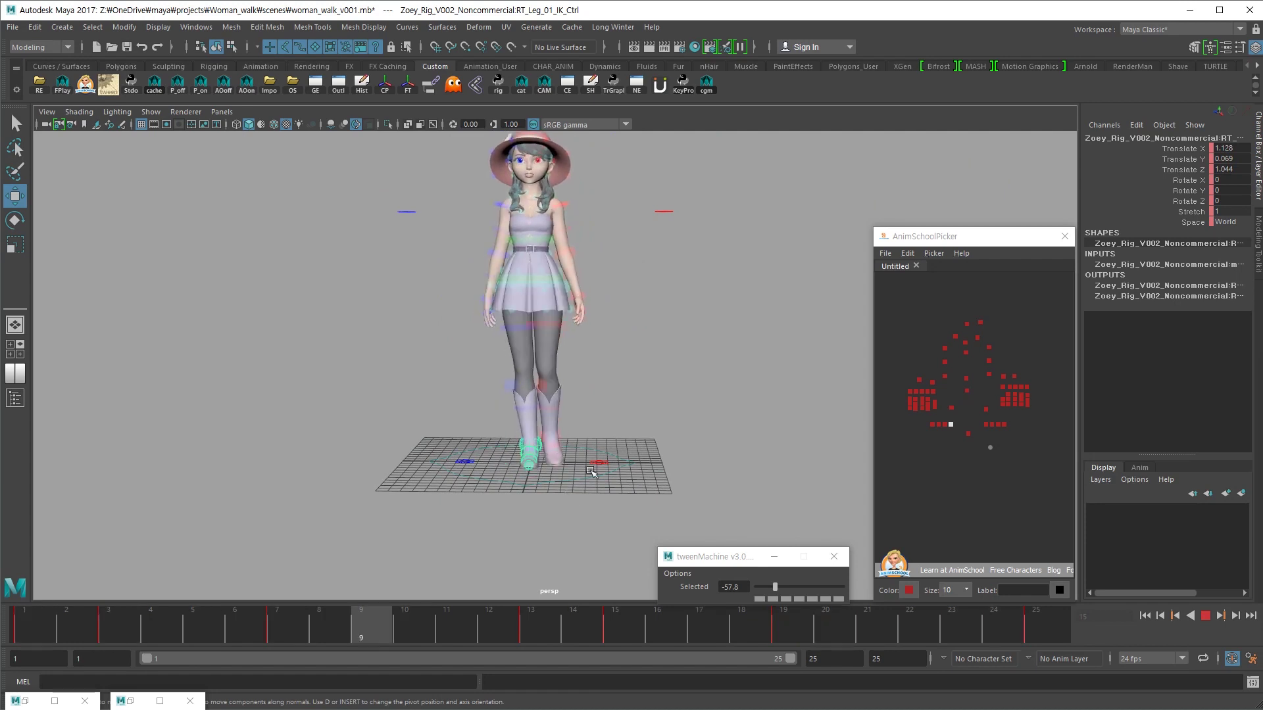
pyautogui.hotkey('alt', 'v')
# - Select the left arm, head and neck controls, then nearly all controls at frame 1
pyautogui.moveTo(933, 342); pyautogui.dragTo(993, 381)
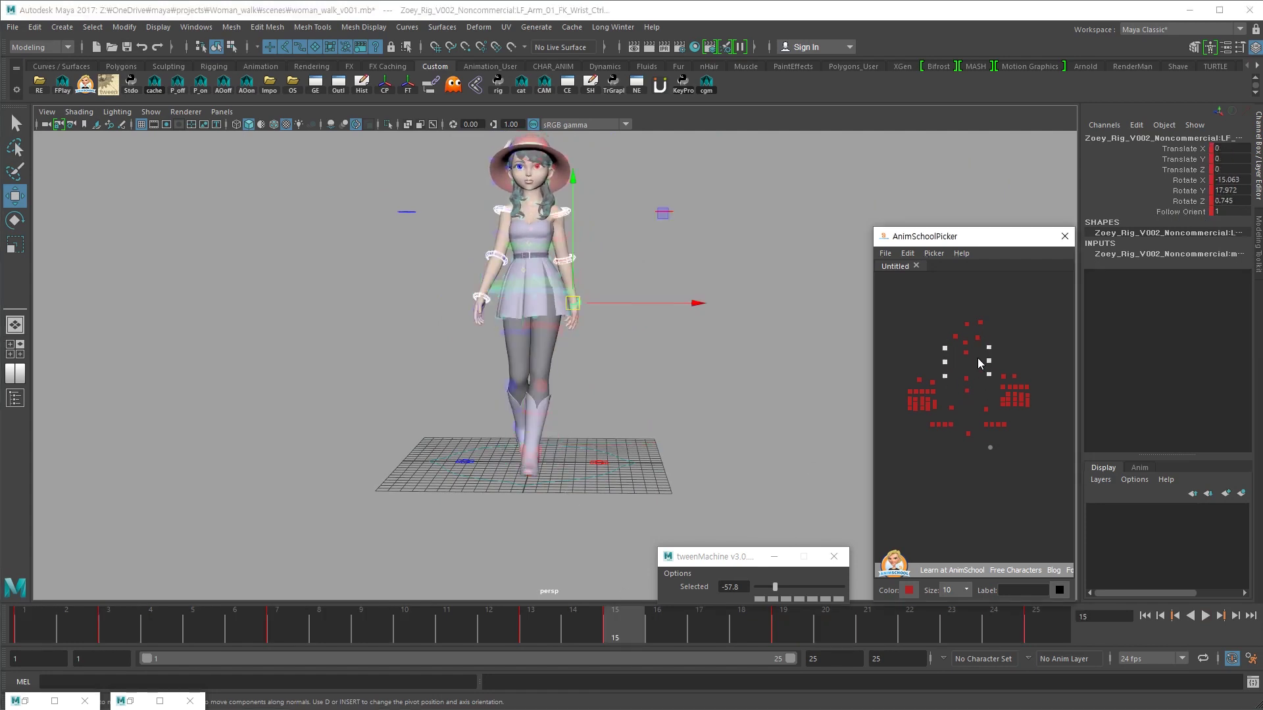
pyautogui.keyDown('shift'); pyautogui.click(965, 352); pyautogui.keyUp('shift')
pyautogui.keyDown('shift'); pyautogui.click(967, 324); pyautogui.keyUp('shift')
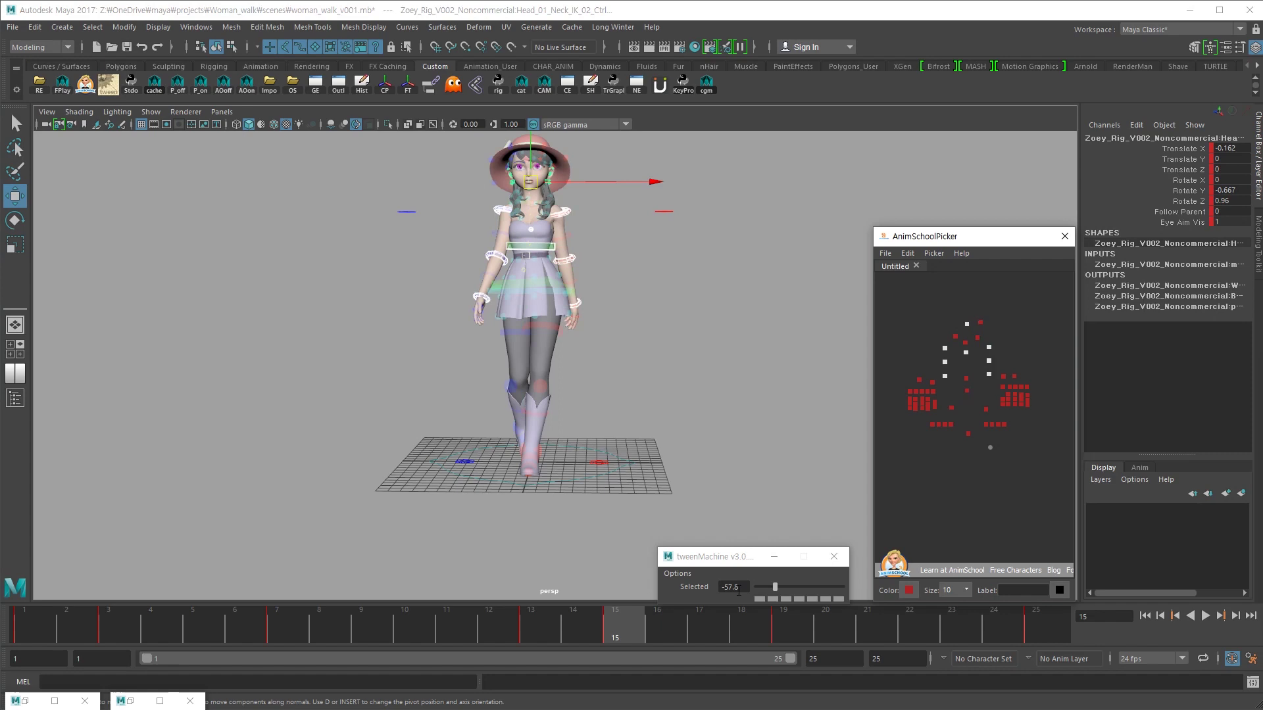
pyautogui.press('f')
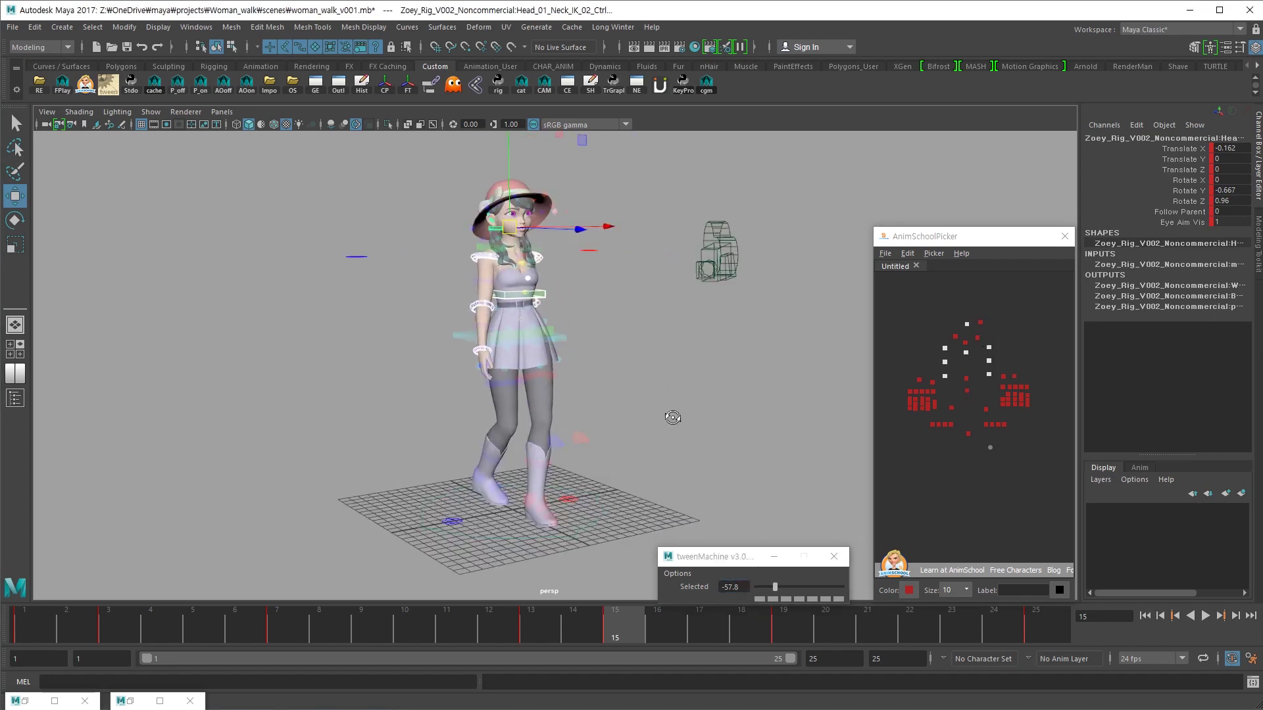
pyautogui.hotkey('alt', 'shift', 'v')
pyautogui.moveTo(763, 172); pyautogui.dragTo(312, 564)
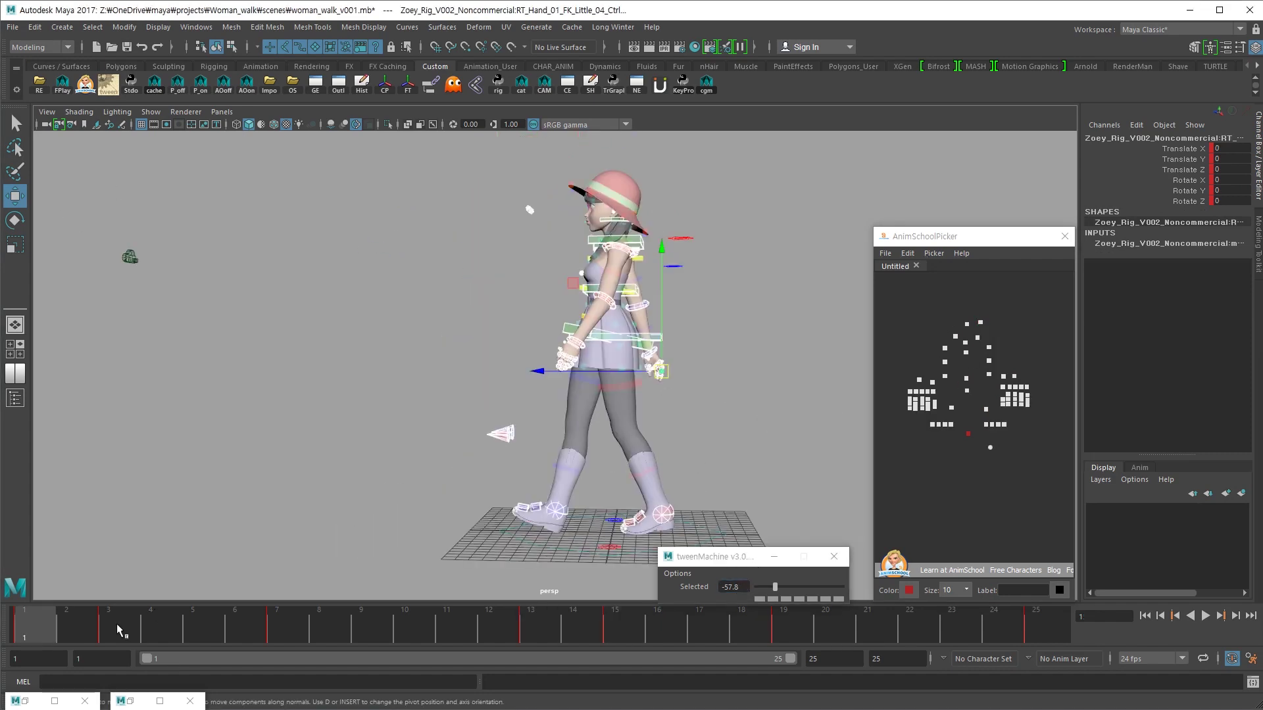
# - Blend the whole frame-10 pose toward the next key with tweenMachine 18.8 and scrub to review
pyautogui.click(118, 631)
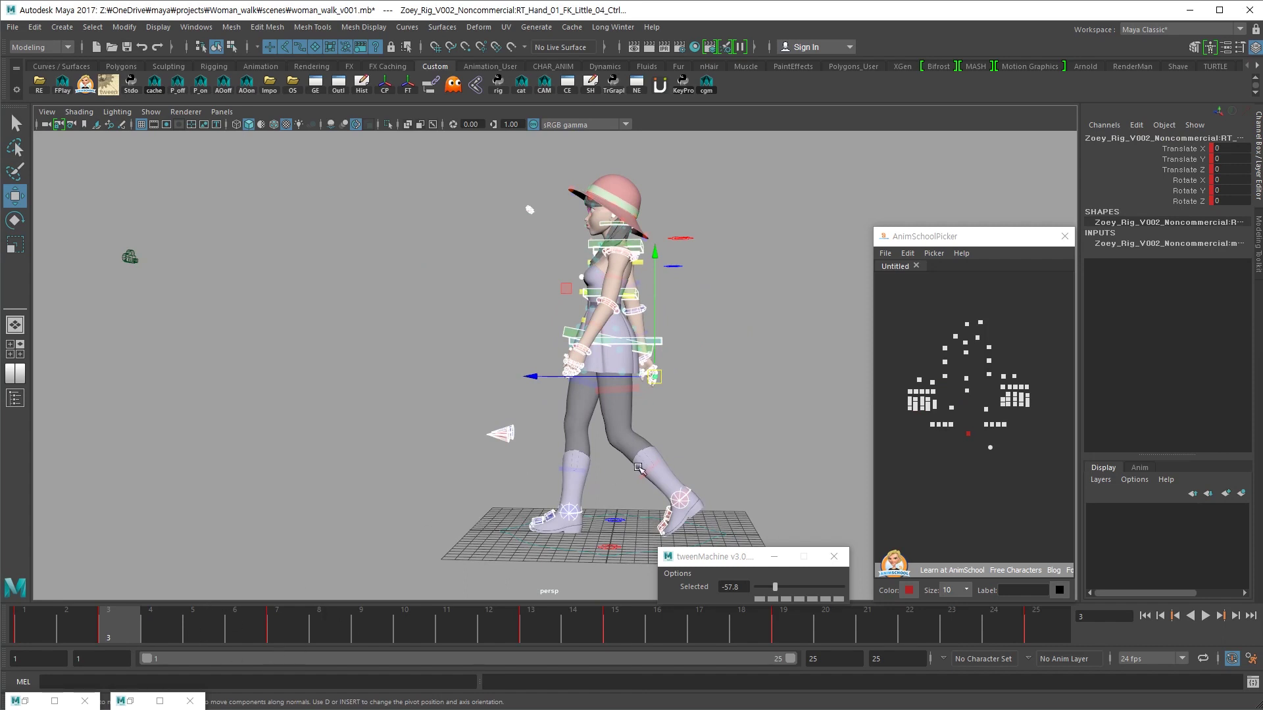
pyautogui.click(409, 629)
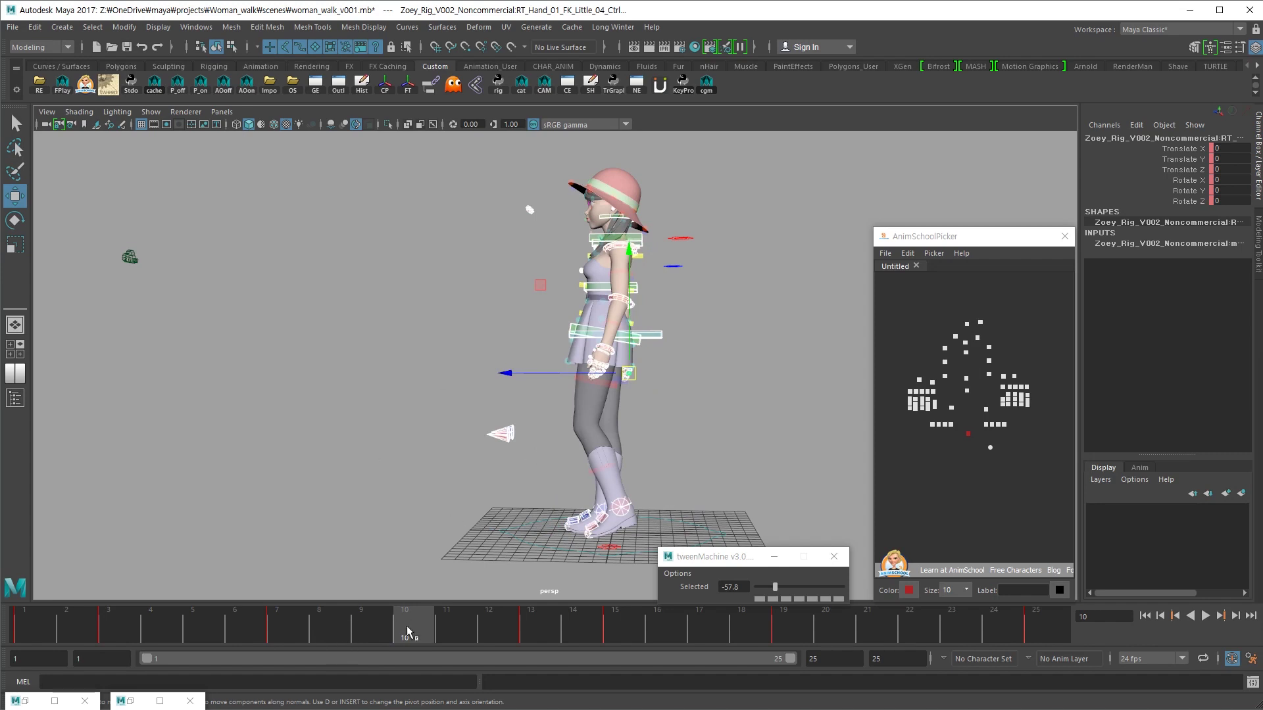
pyautogui.moveTo(775, 587); pyautogui.dragTo(808, 587)
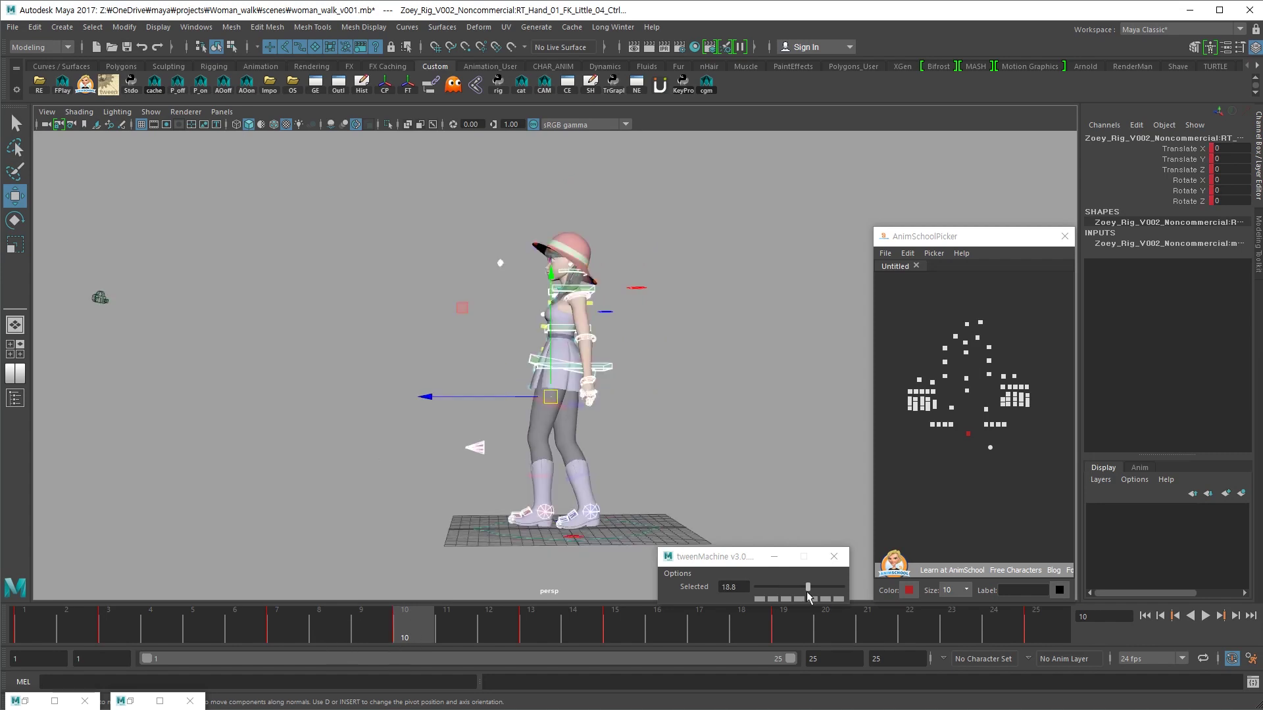
pyautogui.click(294, 636)
pyautogui.click(516, 636)
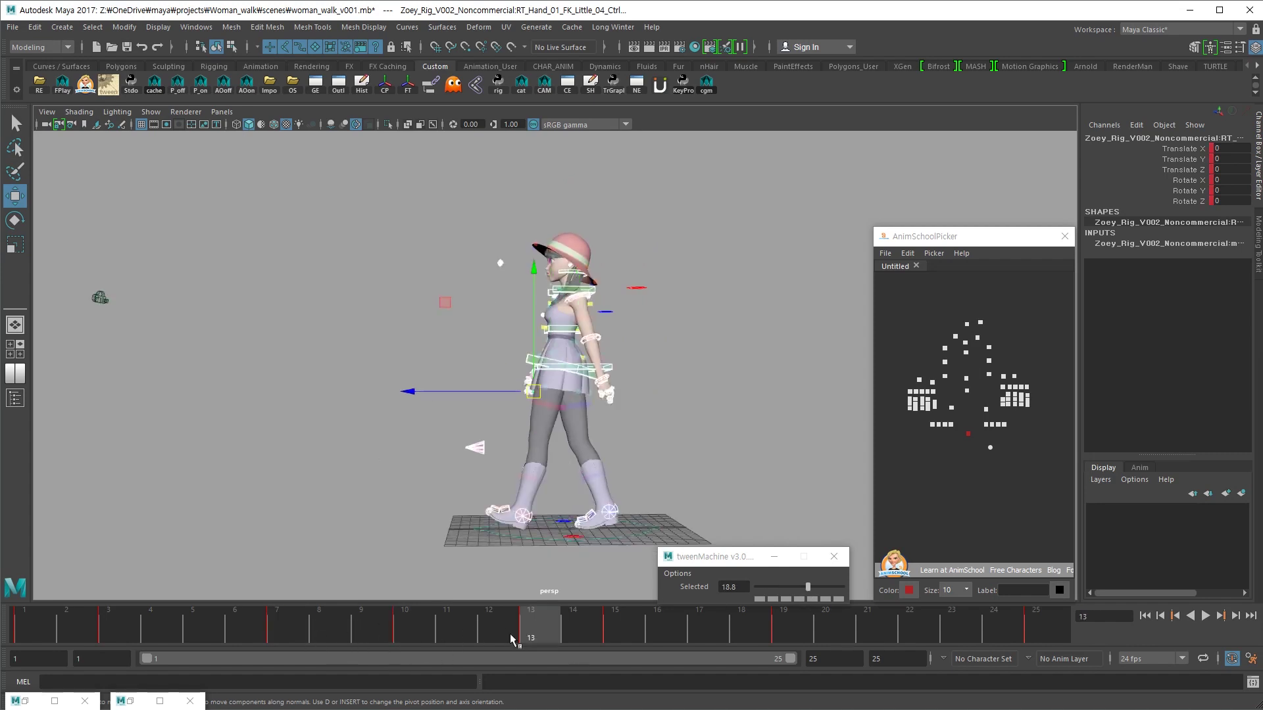
pyautogui.click(409, 636)
pyautogui.click(926, 628)
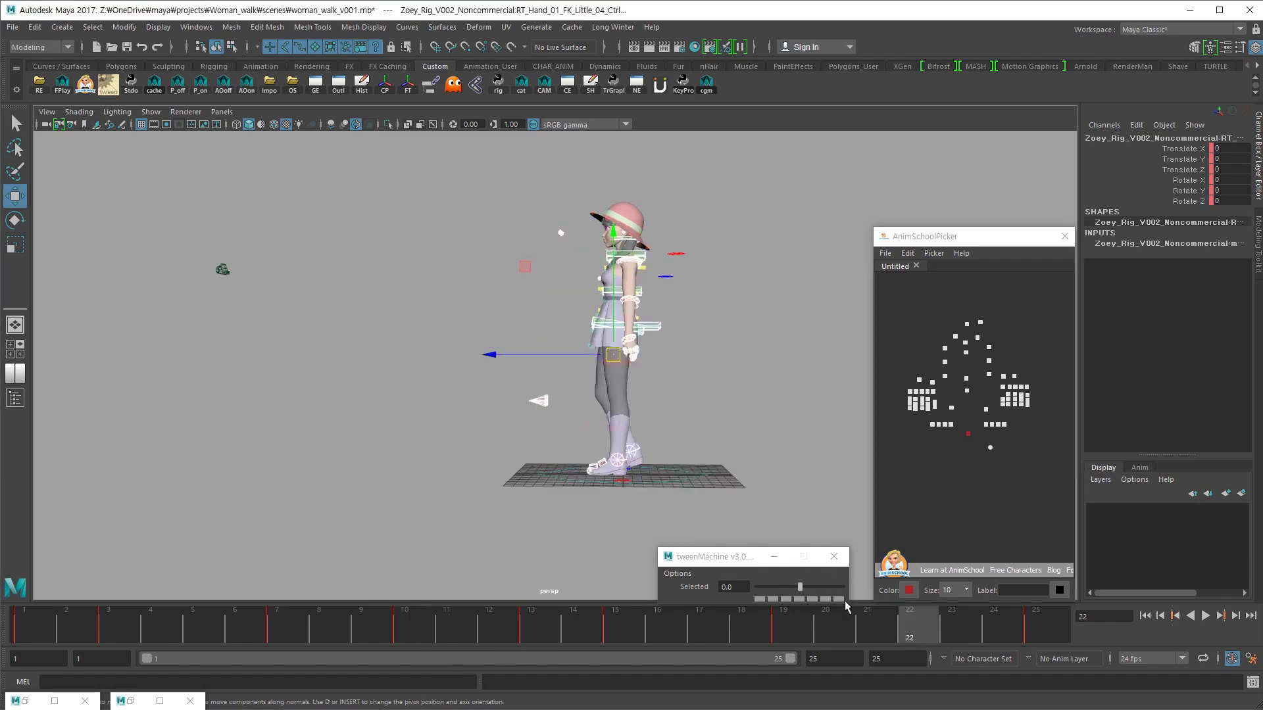
# - Roll the right foot roll control forward to Rotate X 8.743, then switch to Keyframe MP
pyautogui.click(431, 625)
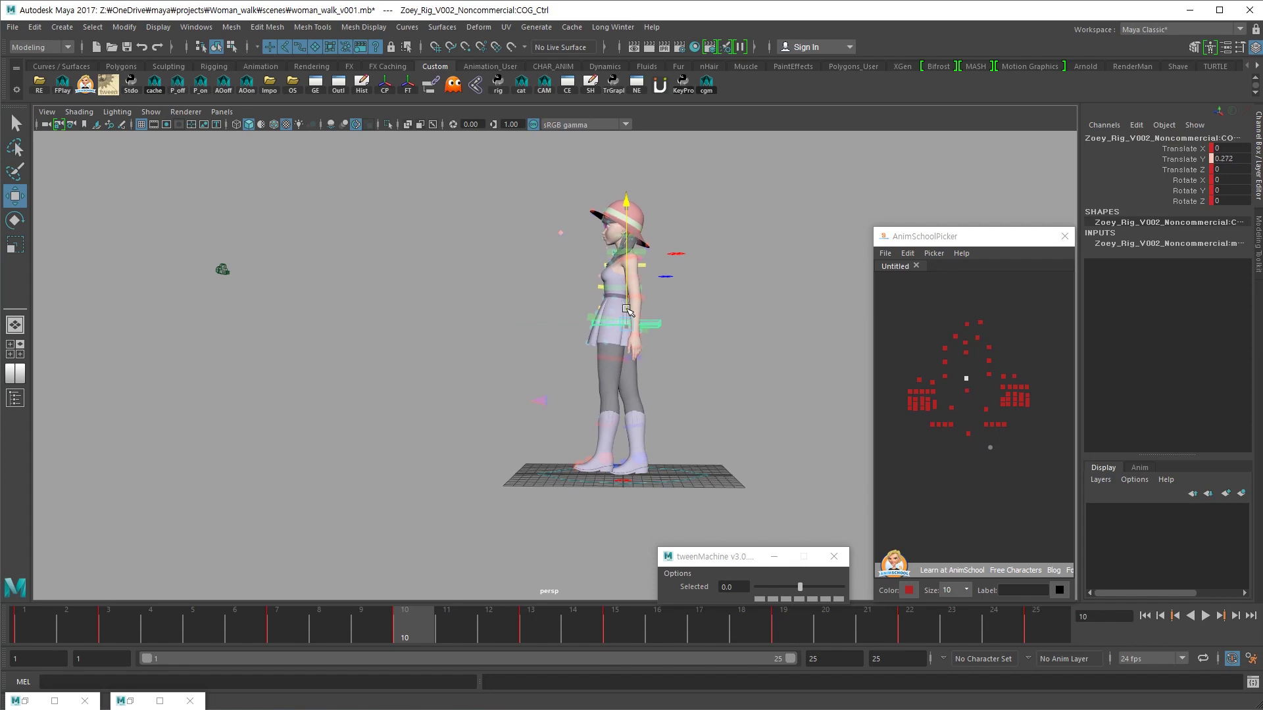
pyautogui.click(951, 426)
pyautogui.press('Down')
pyautogui.press('e')
pyautogui.moveTo(742, 457); pyautogui.dragTo(855, 454)
pyautogui.click(986, 425)
pyautogui.press('w')
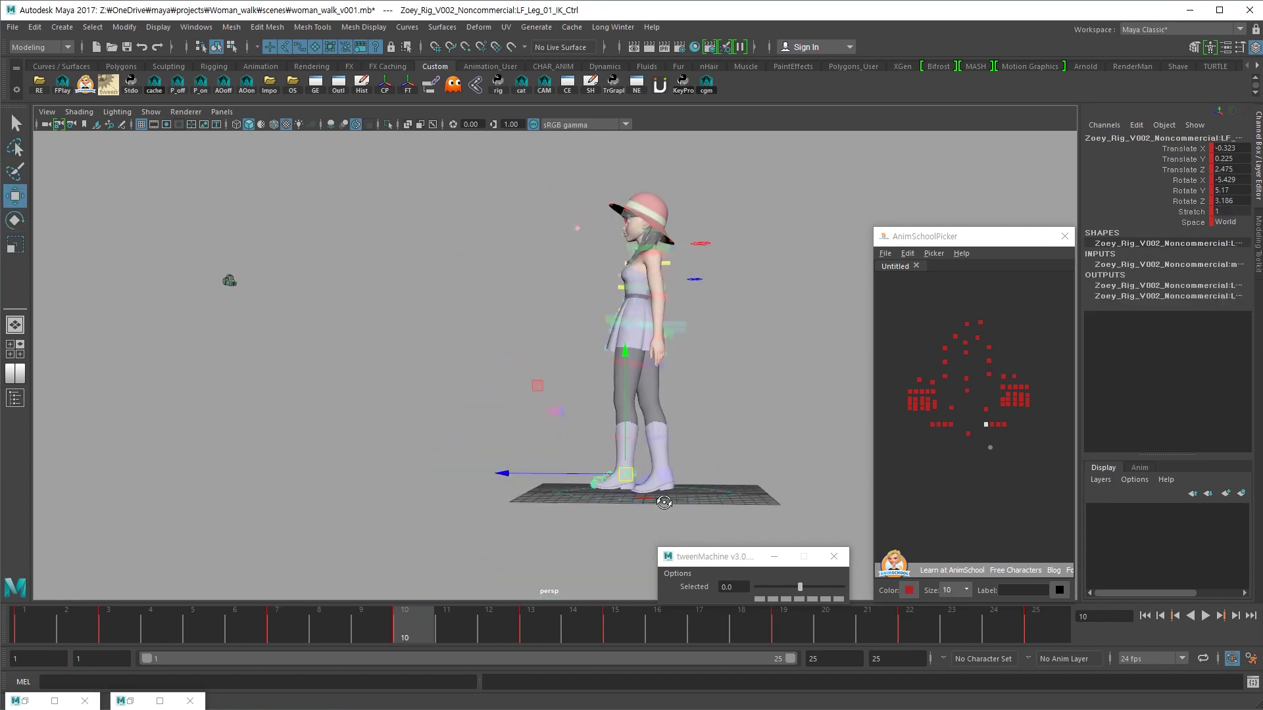
pyautogui.hotkey('alt', 'Tab')
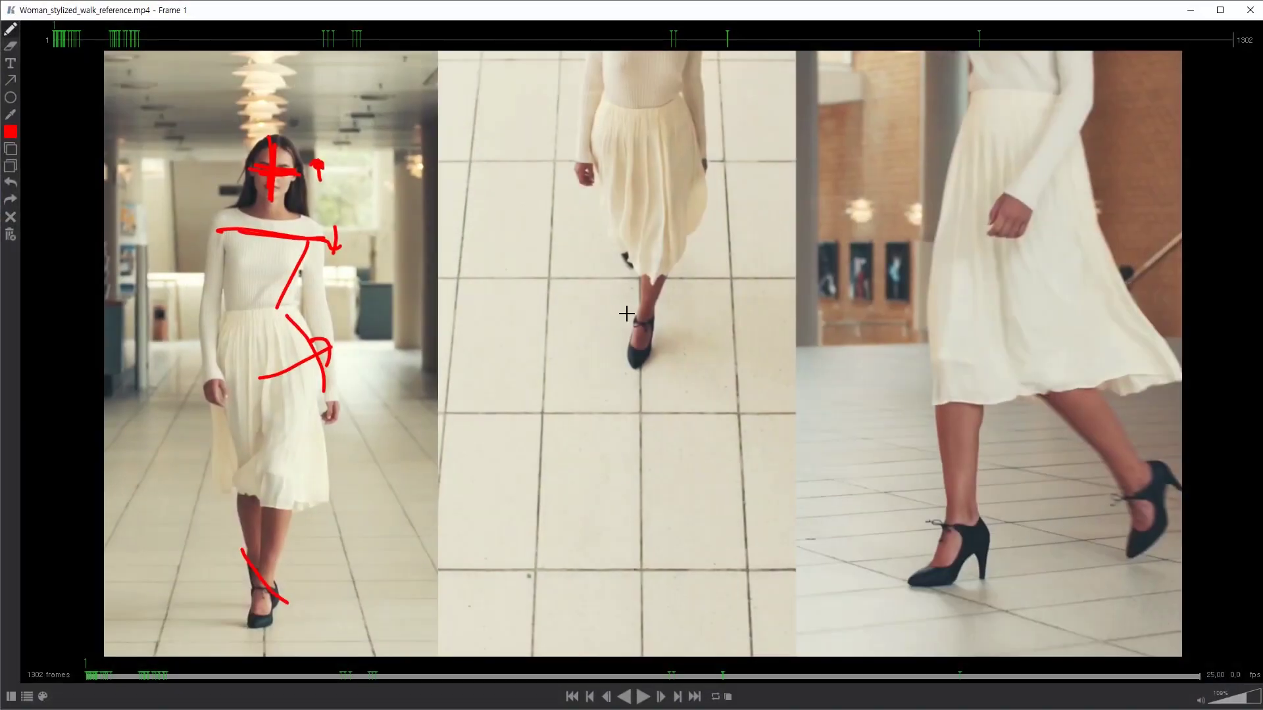
# - Advance the Keyframe MP reference to frame 7, then return to Maya at frame 10
pyautogui.press('Right')
pyautogui.press('Right')
pyautogui.press('Right')
pyautogui.press('Right')
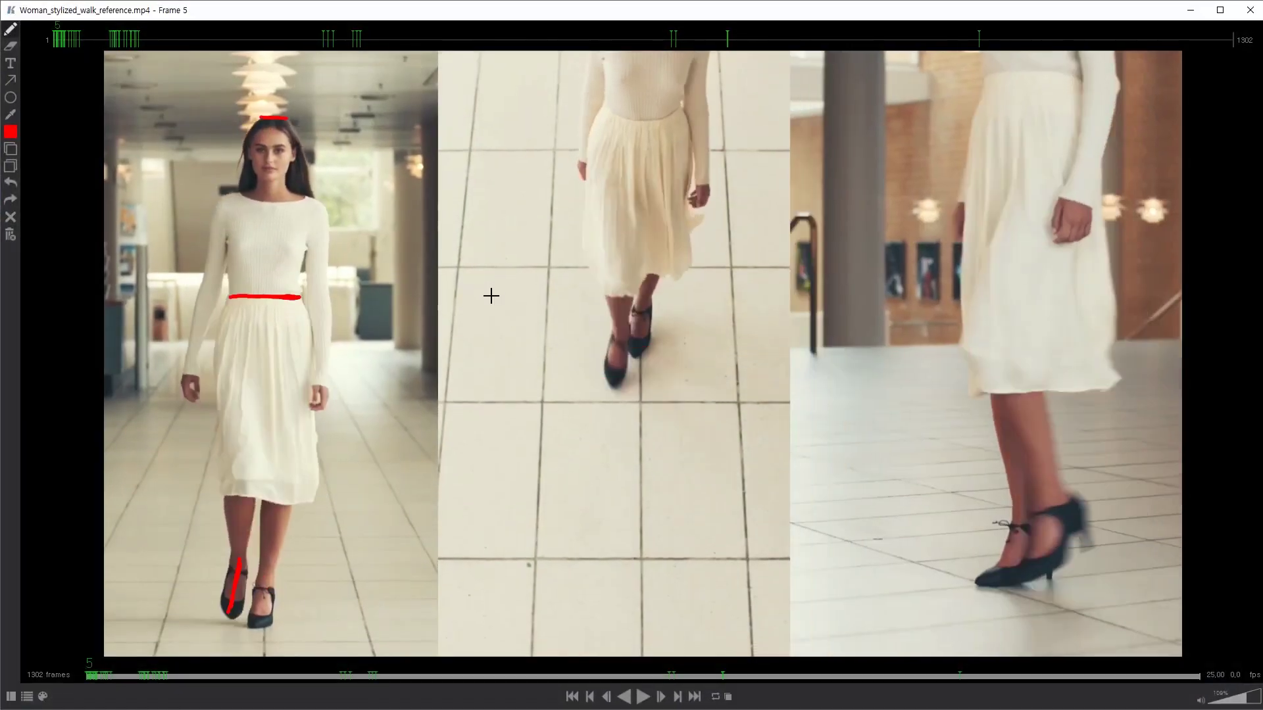
pyautogui.press('Right')
pyautogui.press('Right')
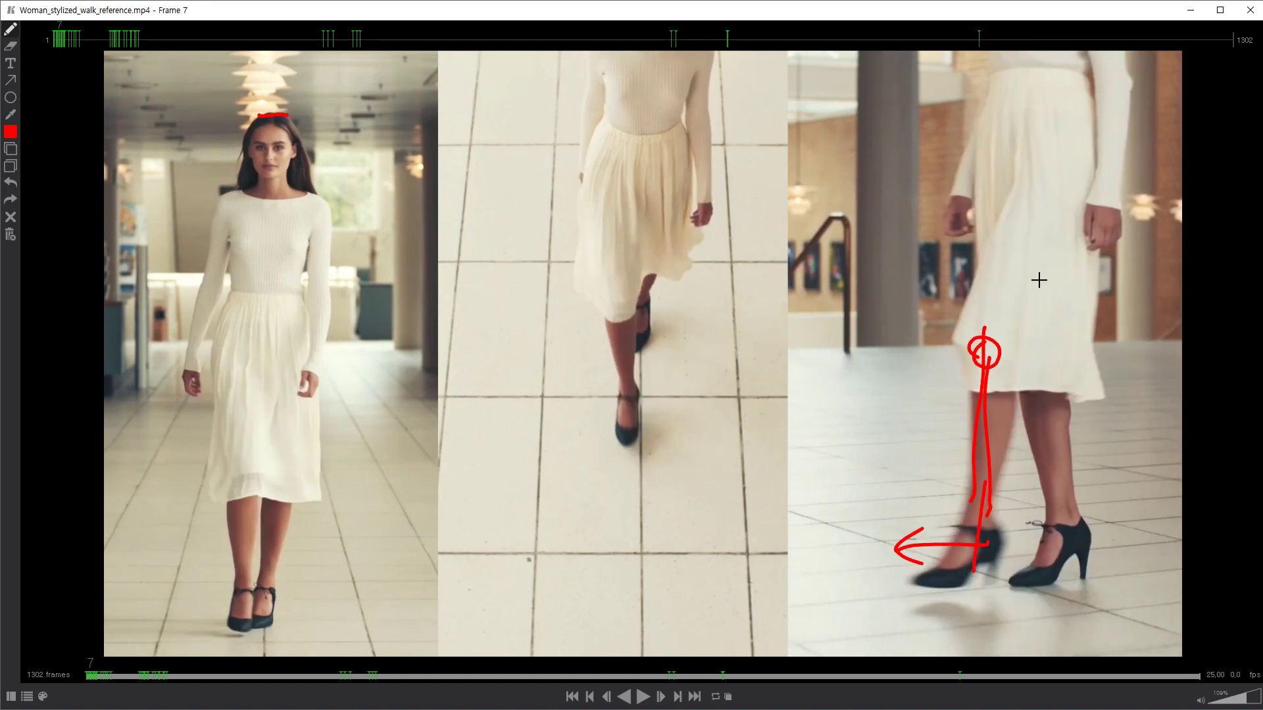
pyautogui.hotkey('alt', 'Tab')
pyautogui.press(',')
pyautogui.press(',')
pyautogui.press('.')
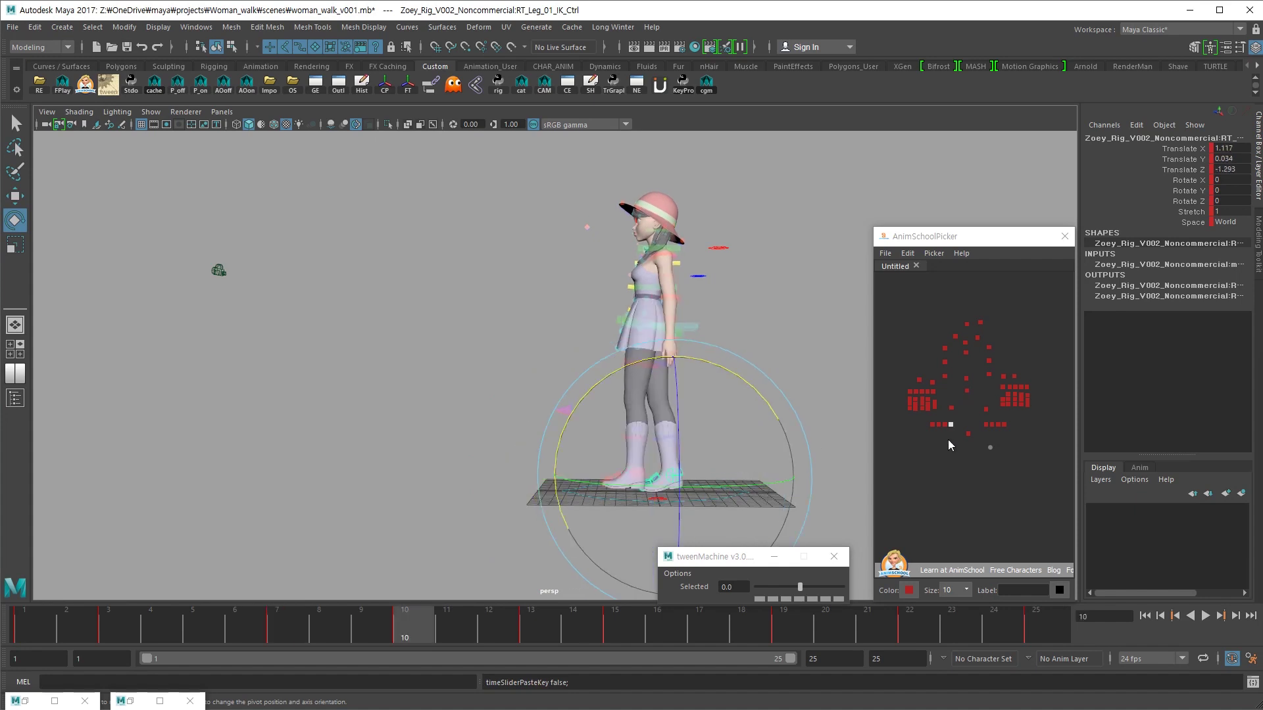
# - Raise LF_Leg_01_IK_Ctrl and move it forward at frame 10, checking neighbouring keys
pyautogui.click(986, 424)
pyautogui.moveTo(550, 390); pyautogui.dragTo(546, 389, button='middle')
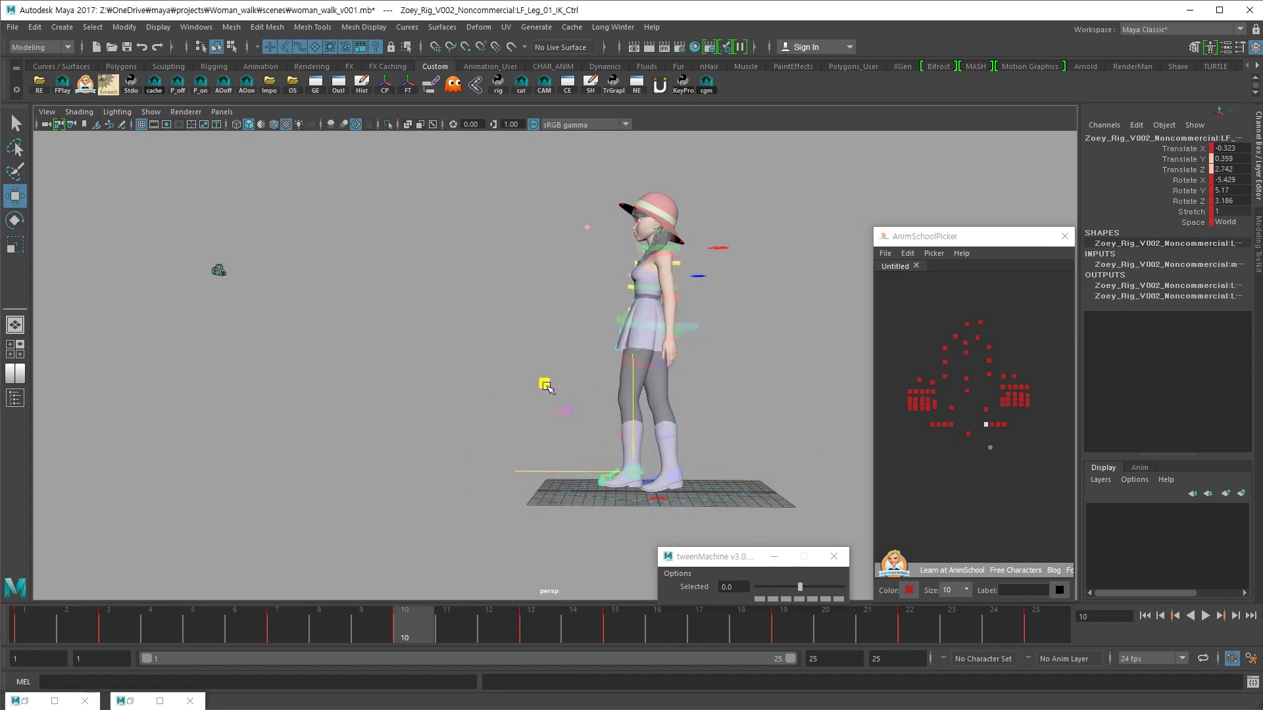
pyautogui.press(',')
pyautogui.press('.')
pyautogui.press('.')
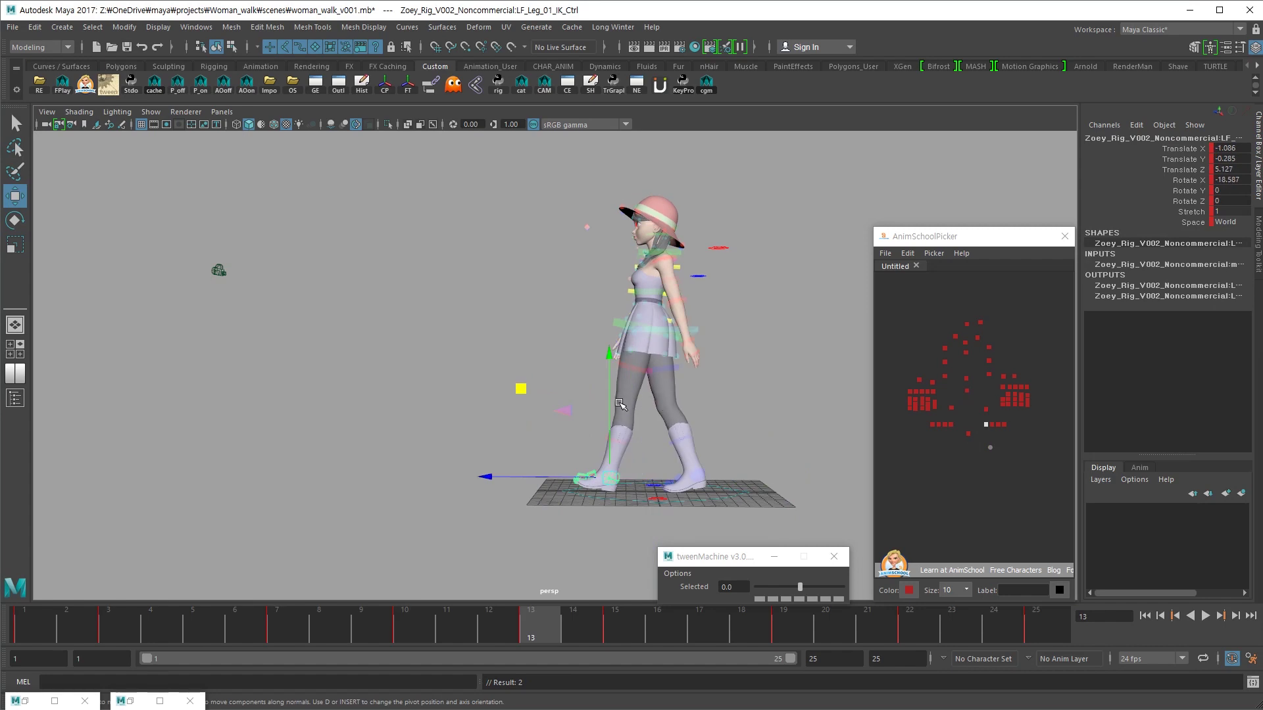
pyautogui.press(',')
pyautogui.press(',')
pyautogui.press('.')
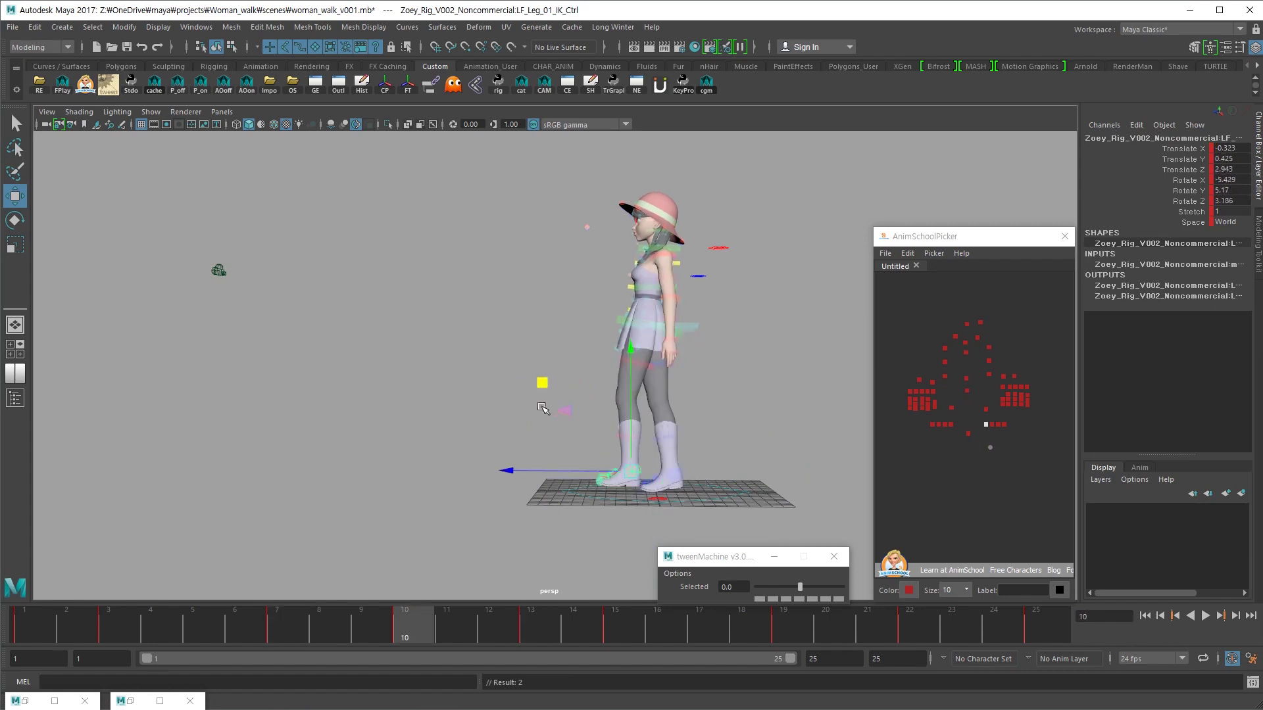
pyautogui.press(',')
# - Compare the foot pose against the Keyframe MP reference around frame 6, then return to Maya
pyautogui.hotkey('alt', 'Tab')
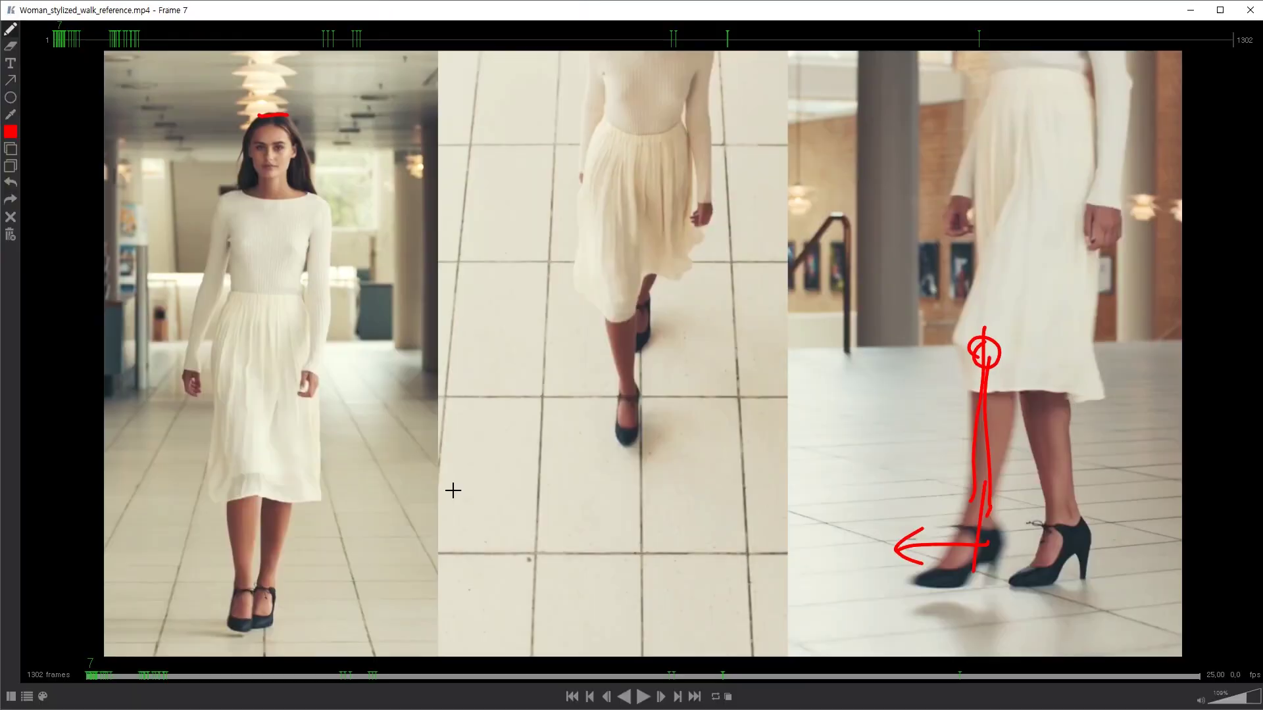
pyautogui.press('Right')
pyautogui.press('Right')
pyautogui.press('Right')
pyautogui.press('Left')
pyautogui.press('Left')
pyautogui.press('Left')
pyautogui.press('Left')
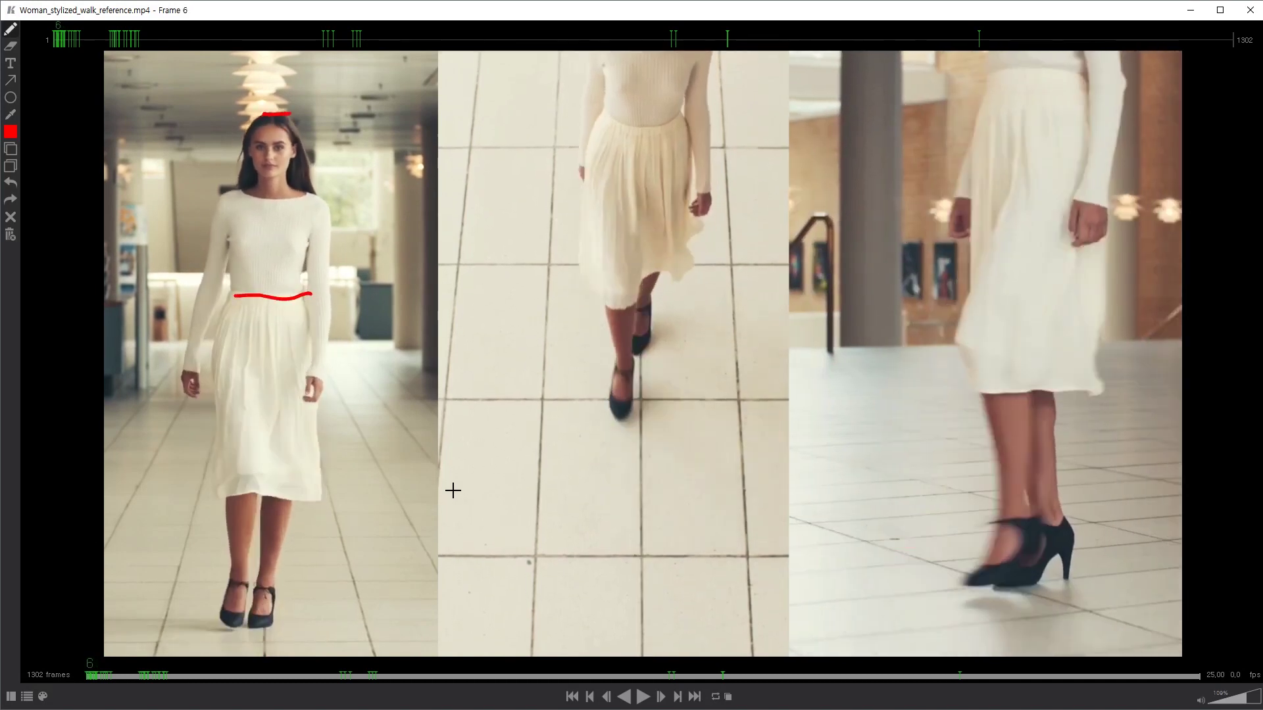
pyautogui.press('Left')
pyautogui.press('Left')
pyautogui.press('Left')
pyautogui.hotkey('alt', 'Tab')
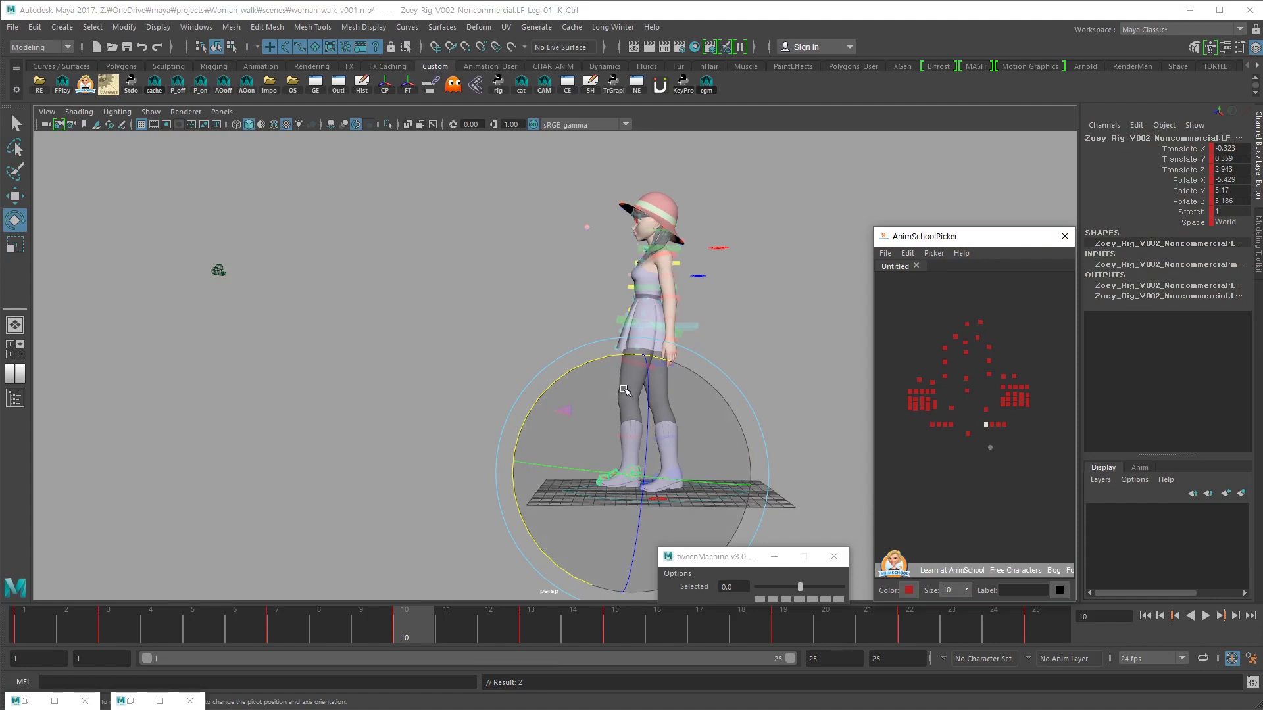
# - Tilt the left foot control forward a little at frame 10 and play back to check it
pyautogui.press('Left')
pyautogui.press('Left')
pyautogui.hotkey('alt', 'v')
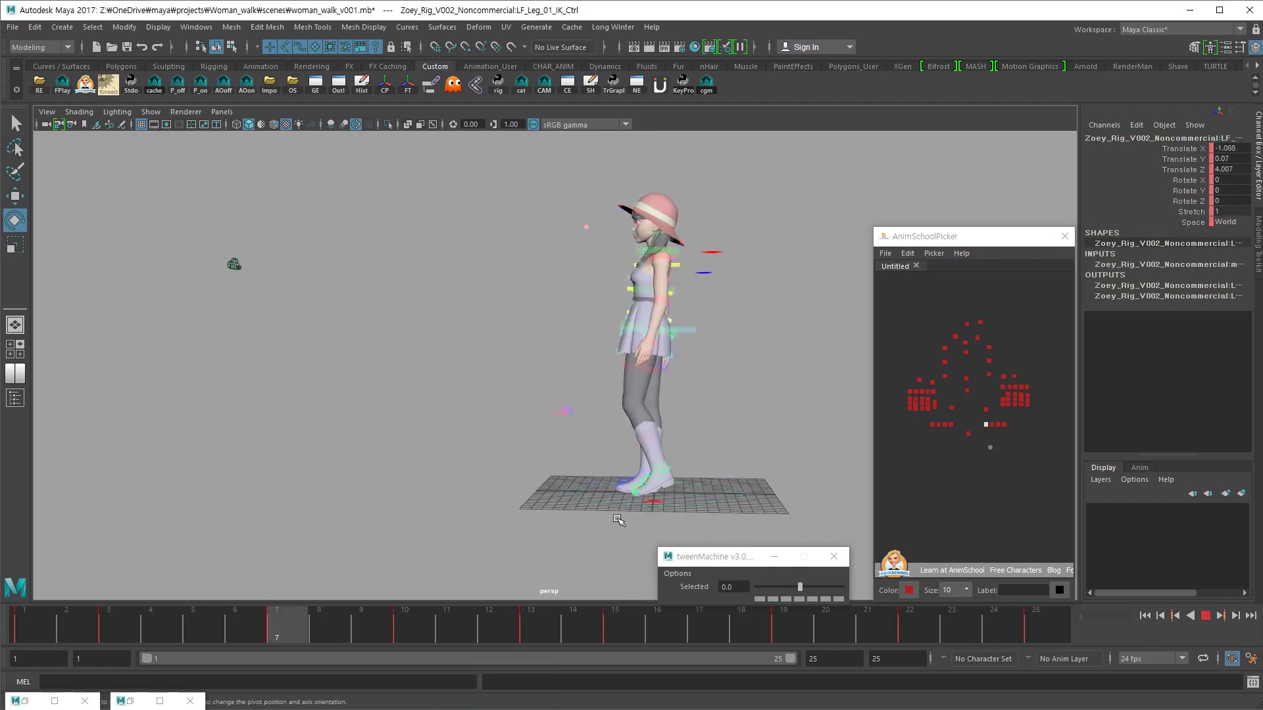
pyautogui.hotkey('alt', 'v')
pyautogui.keyDown('alt'); pyautogui.moveTo(618, 519); pyautogui.dragTo(567, 536); pyautogui.keyUp('alt')
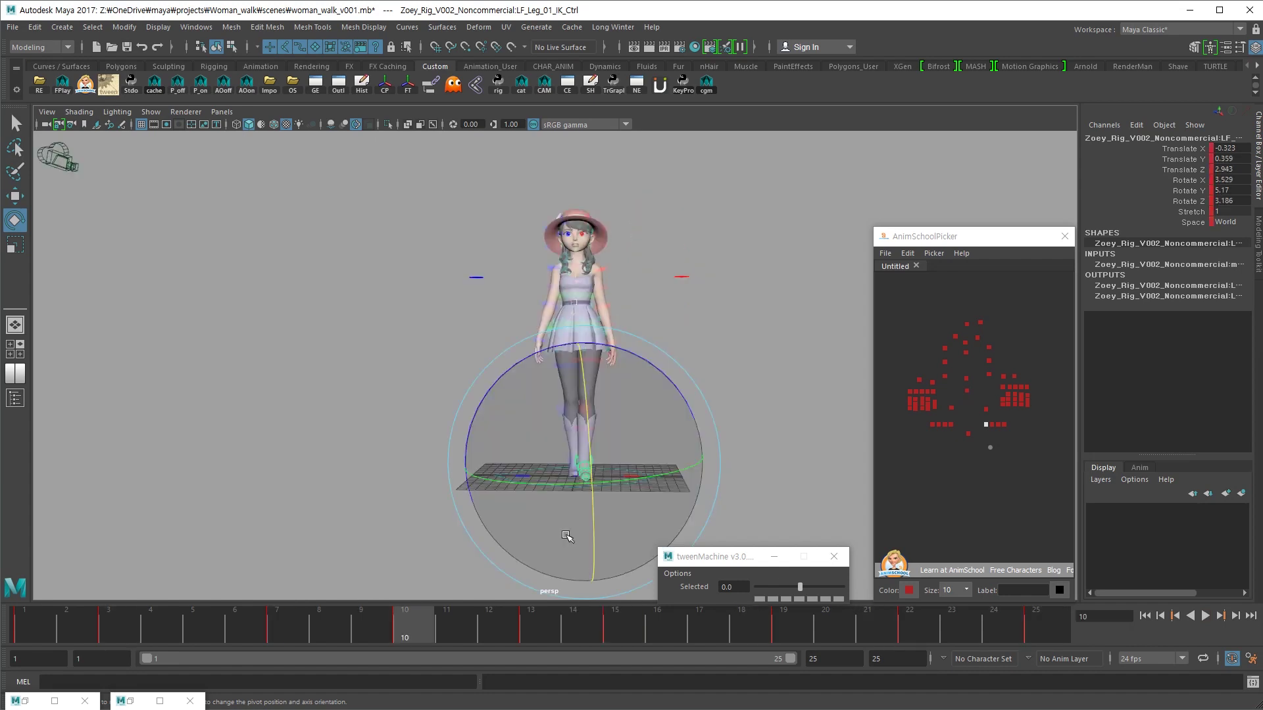
pyautogui.moveTo(636, 494); pyautogui.dragTo(829, 474)
pyautogui.moveTo(829, 473); pyautogui.dragTo(795, 485, button='middle')
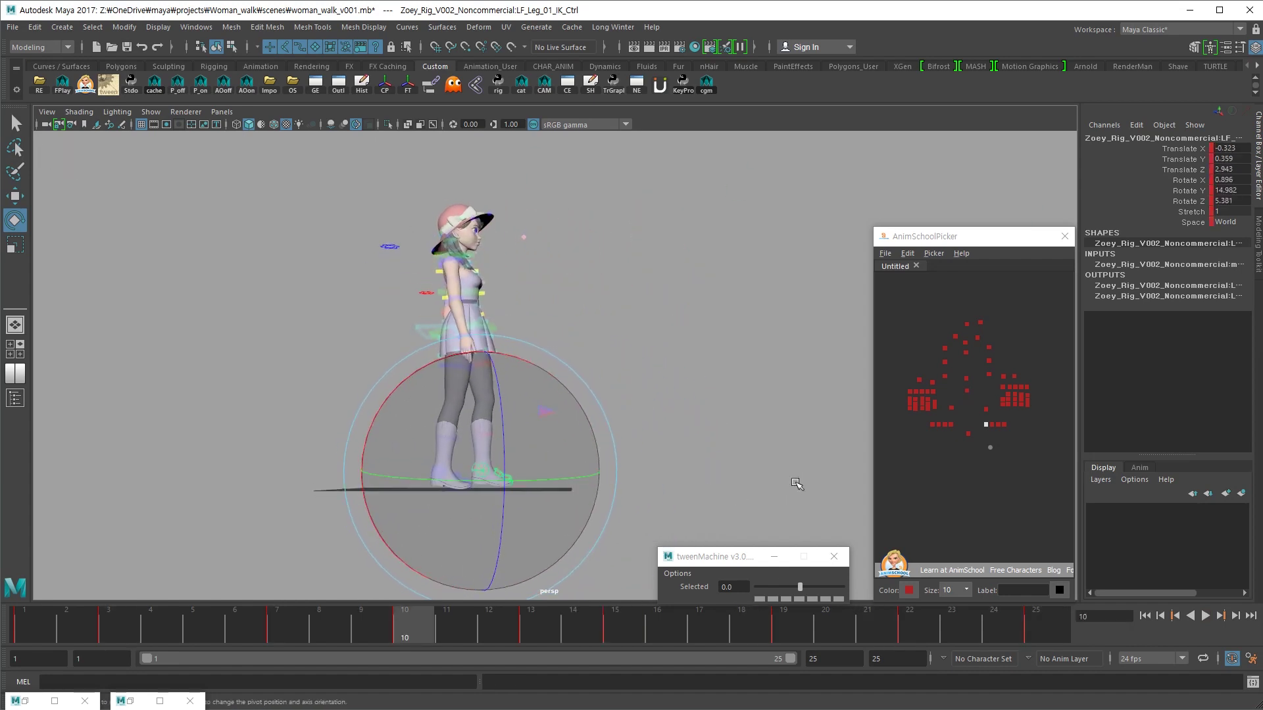
pyautogui.keyDown('alt'); pyautogui.moveTo(798, 482); pyautogui.dragTo(428, 409); pyautogui.keyUp('alt')
pyautogui.hotkey('alt', 'v')
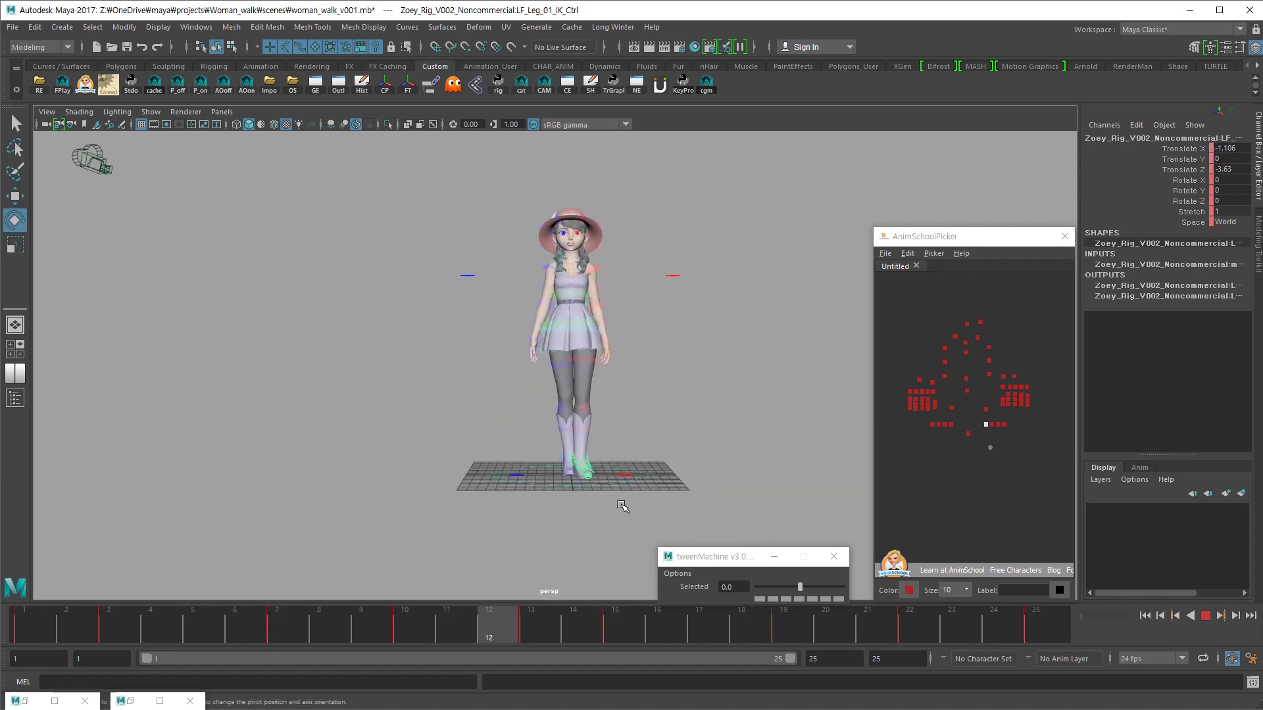
pyautogui.hotkey('alt', 'v')
# - Review the right foot in playback, then deselect the leg control and rewind to frame 1
pyautogui.click(952, 426)
pyautogui.hotkey('alt', 'v')
pyautogui.moveTo(711, 414)
pyautogui.keyDown('alt'); pyautogui.mouseDown()
pyautogui.moveTo(573, 433)
pyautogui.moveTo(190, 555)
pyautogui.mouseUp(); pyautogui.keyUp('alt')
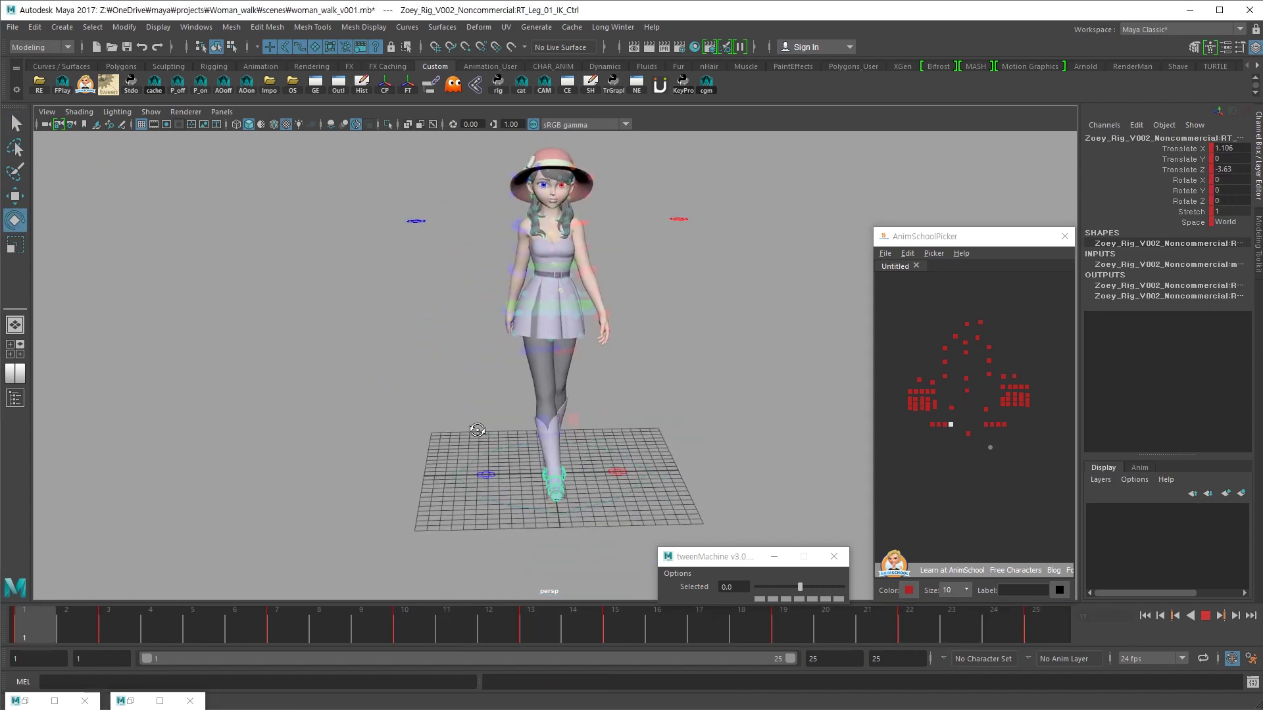
pyautogui.hotkey('alt', 'v')
pyautogui.click(41, 630)
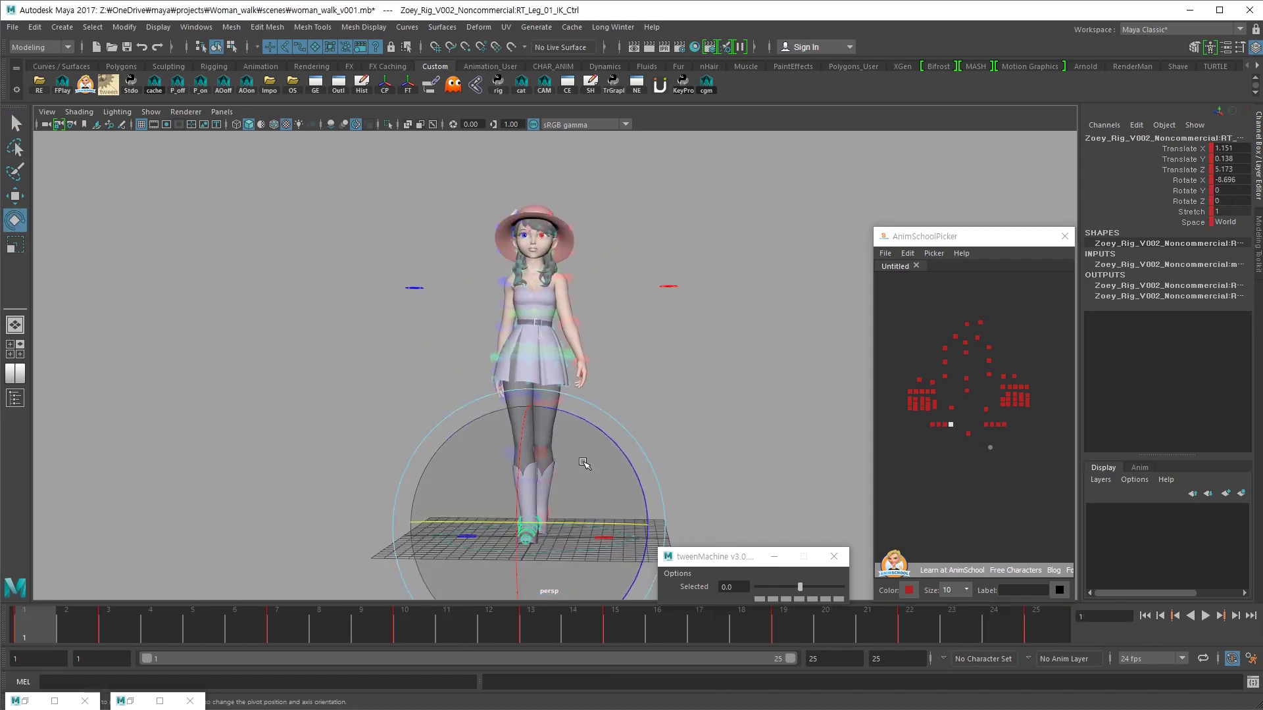
pyautogui.click(966, 387)
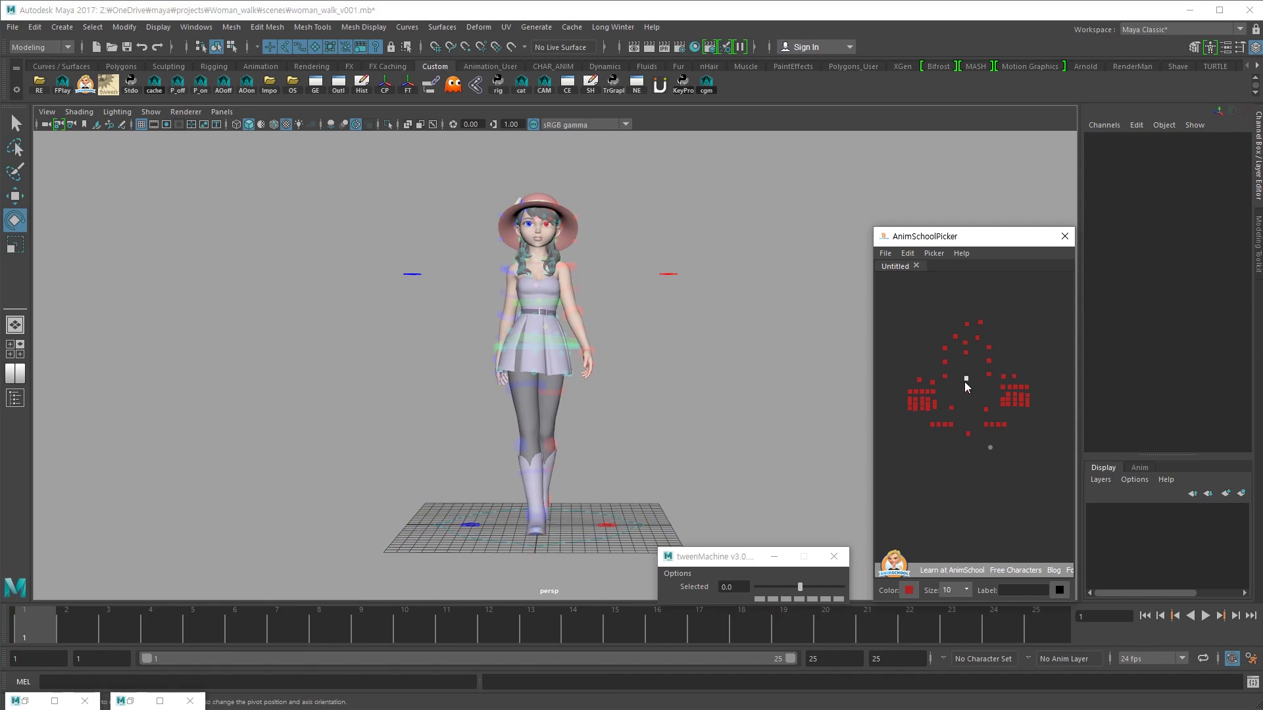
# - Rotate the lower spine control Spine_IK_01 slightly further at frame 3
pyautogui.click(130, 621)
pyautogui.moveTo(495, 453)
pyautogui.keyDown('alt'); pyautogui.mouseDown()
pyautogui.moveTo(663, 456)
pyautogui.moveTo(618, 315)
pyautogui.mouseUp(); pyautogui.keyUp('alt')
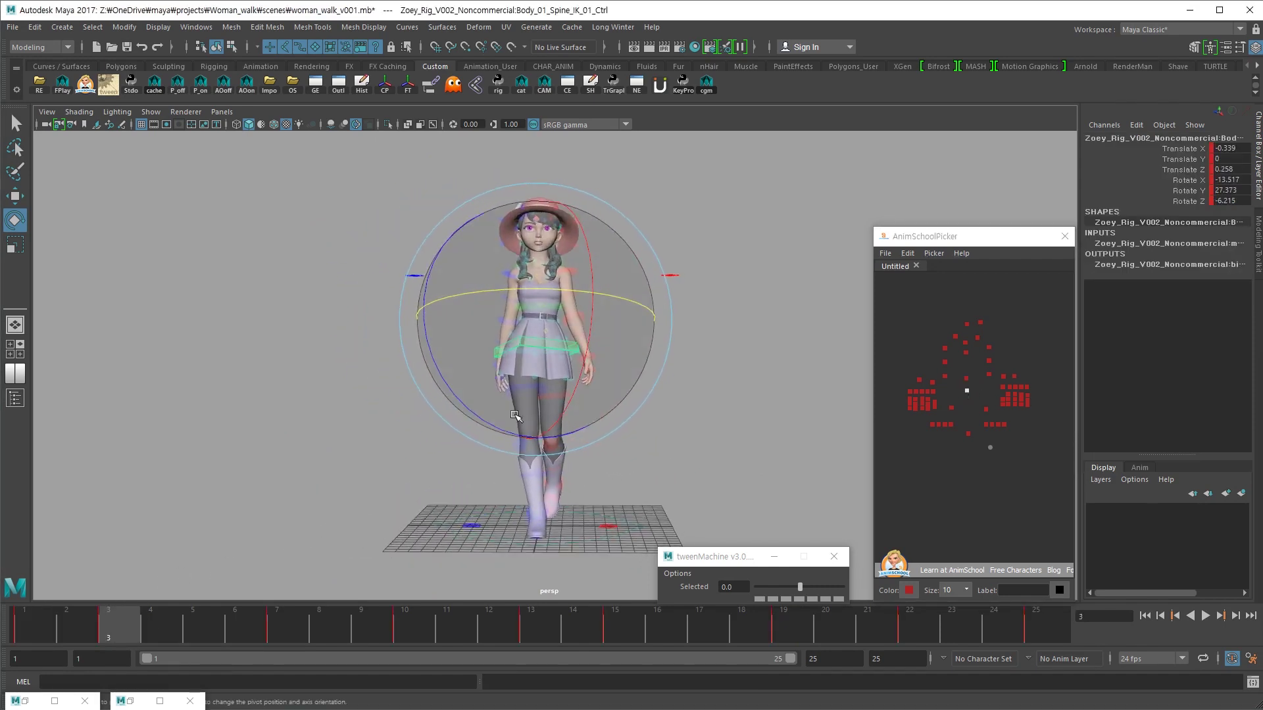
pyautogui.press('w')
pyautogui.press('e')
pyautogui.press(',')
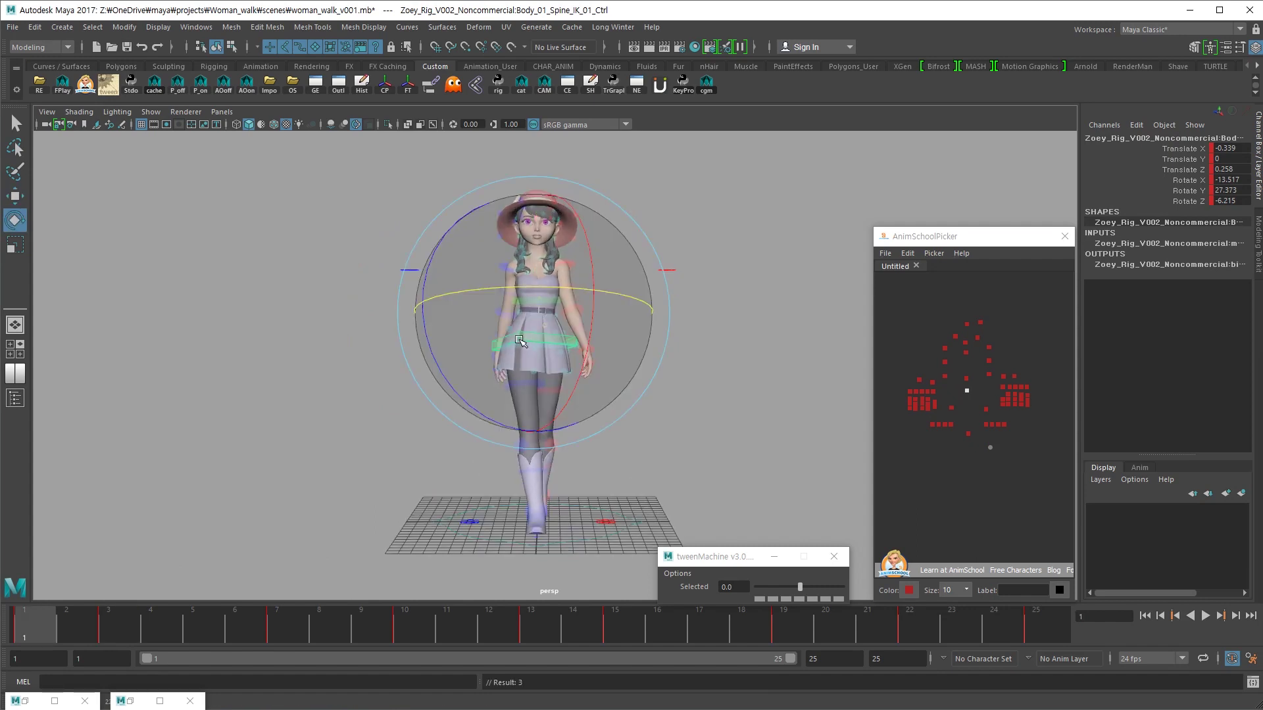
pyautogui.press('.')
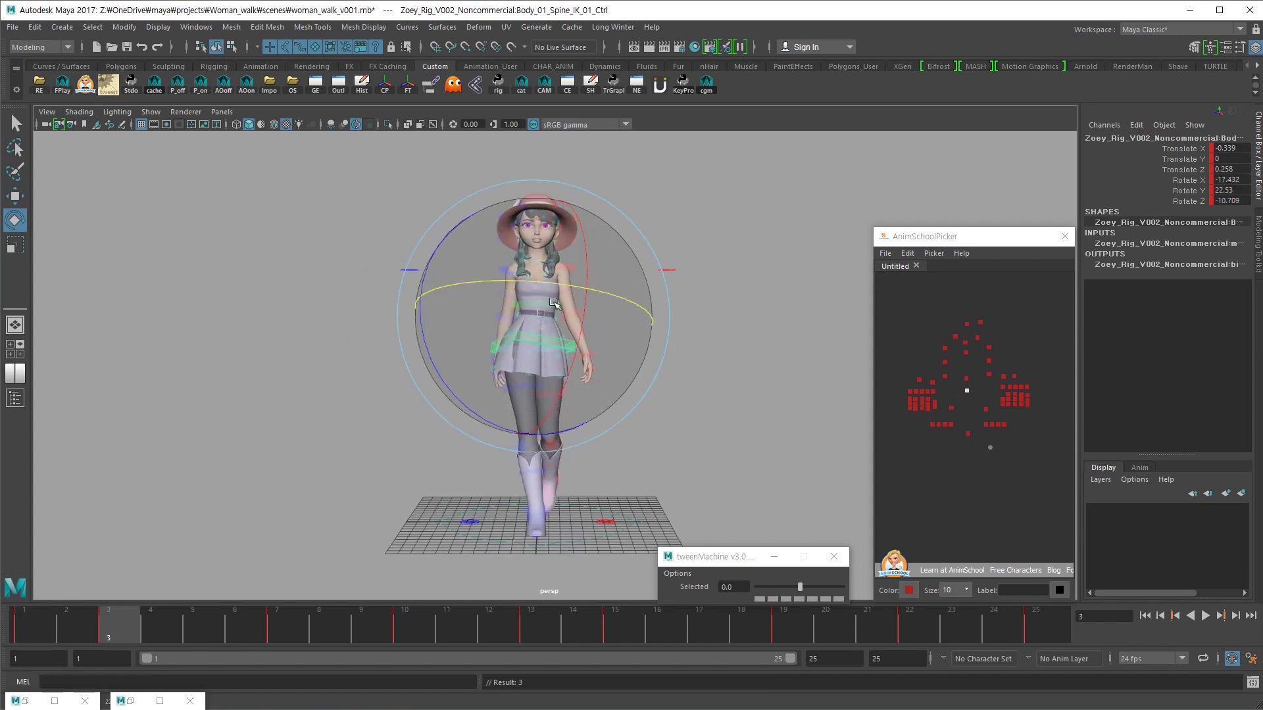
pyautogui.moveTo(558, 290); pyautogui.dragTo(479, 411)
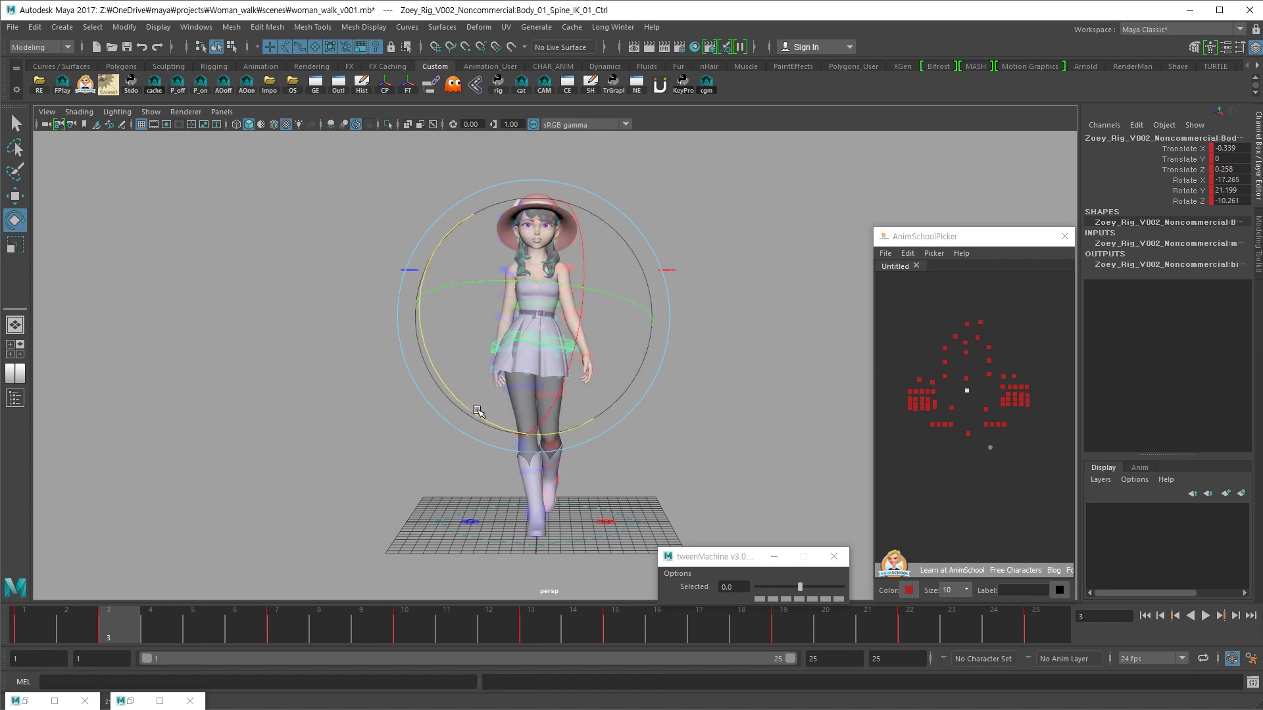
# - Try a lower-spine twist on later keys, then step back to the frame 3 pose
pyautogui.press('.')
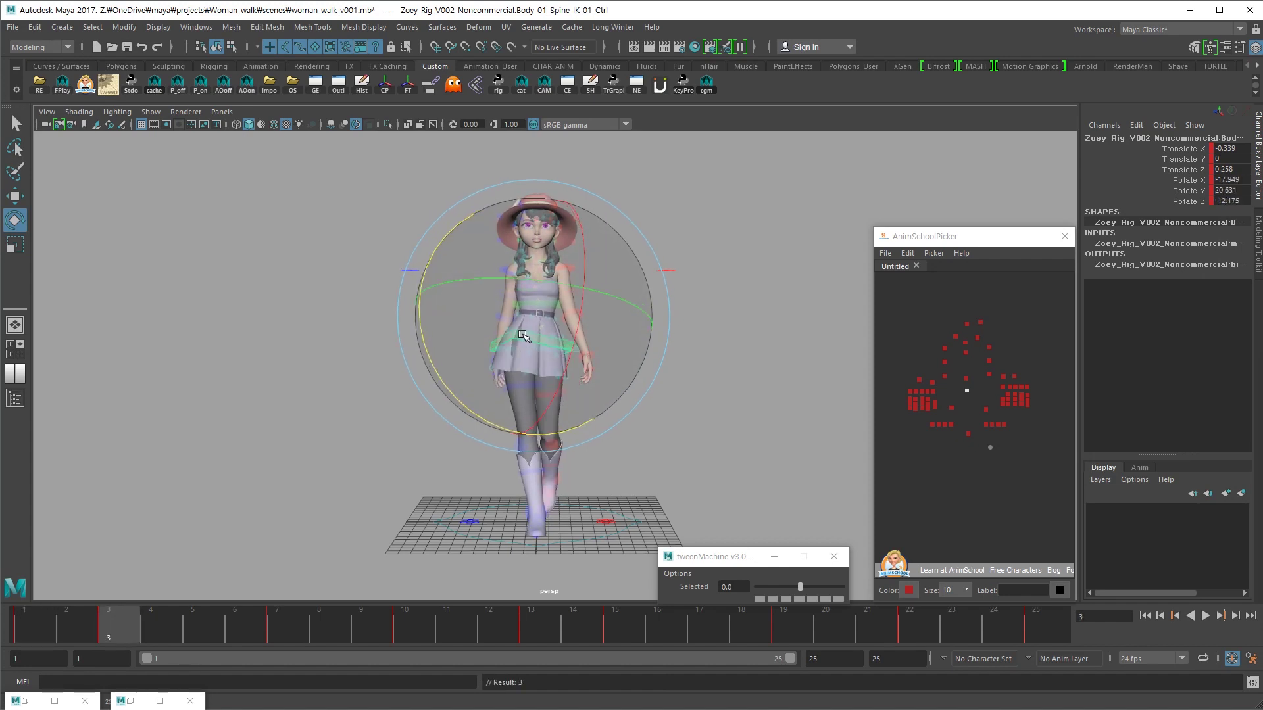
pyautogui.press('.')
pyautogui.press('.')
pyautogui.press('.')
pyautogui.press('.')
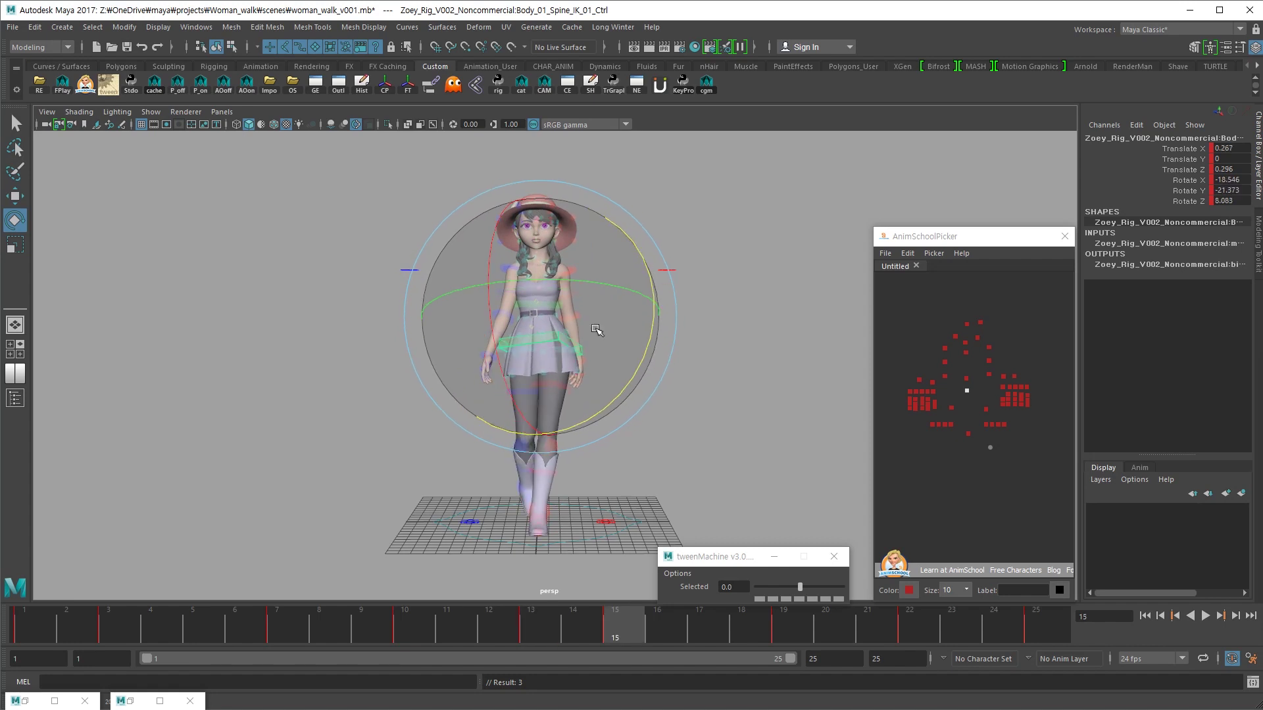
pyautogui.moveTo(628, 367); pyautogui.dragTo(638, 369)
pyautogui.press(',')
pyautogui.press('.')
pyautogui.press(',')
pyautogui.press(',')
pyautogui.press(',')
pyautogui.press(',')
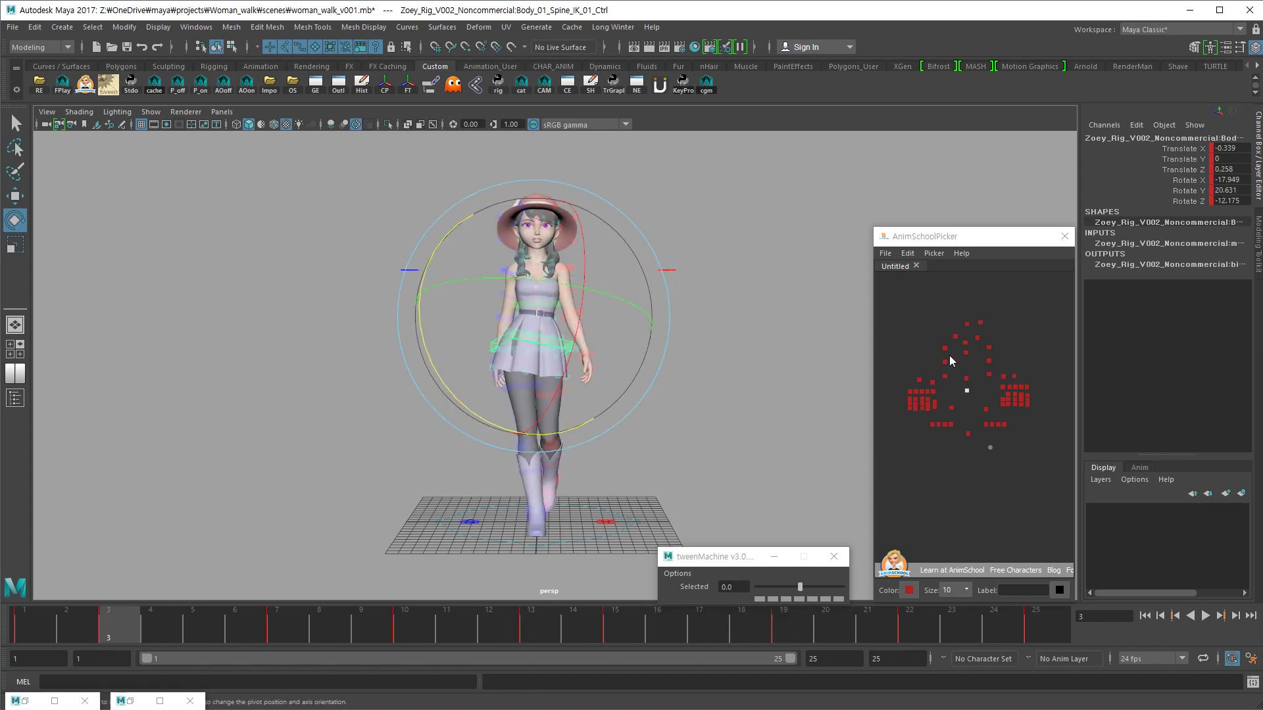
# - Undo a bad rotation and rotate the upper spine control Spine_IK_02 slightly
pyautogui.click(965, 353)
pyautogui.hotkey('ctrl', 'z')
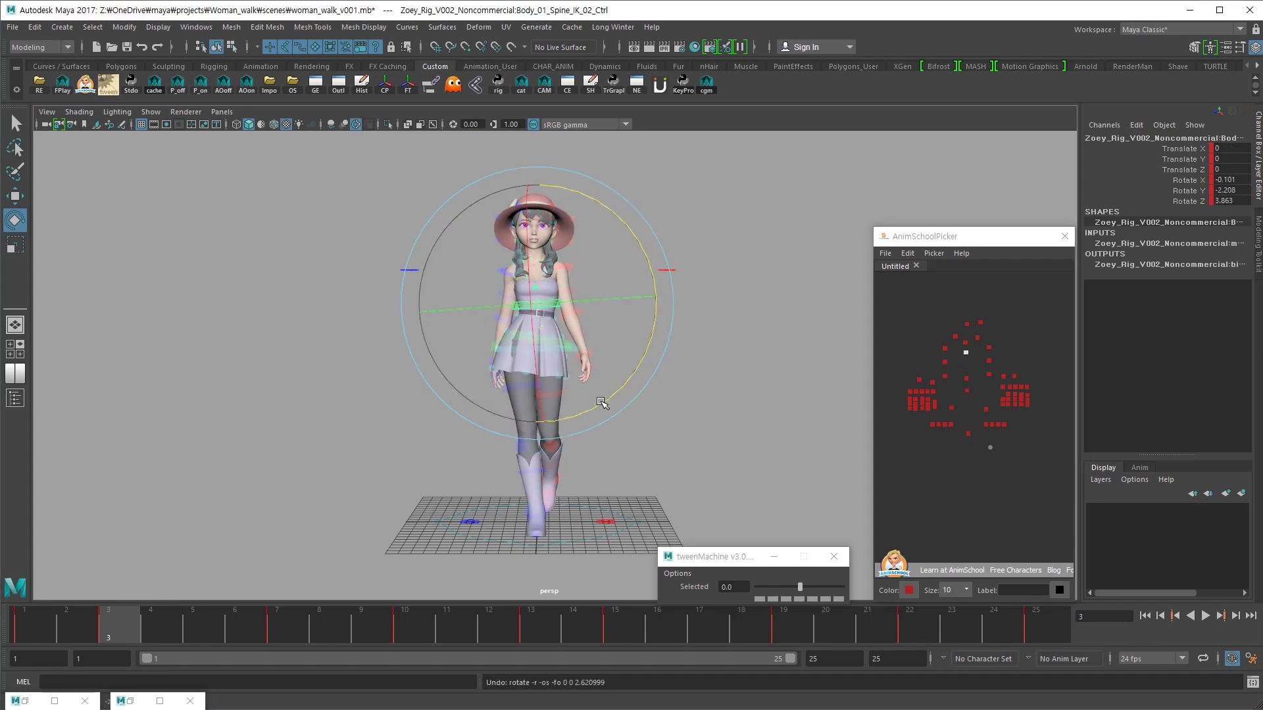
pyautogui.moveTo(598, 399); pyautogui.dragTo(595, 411)
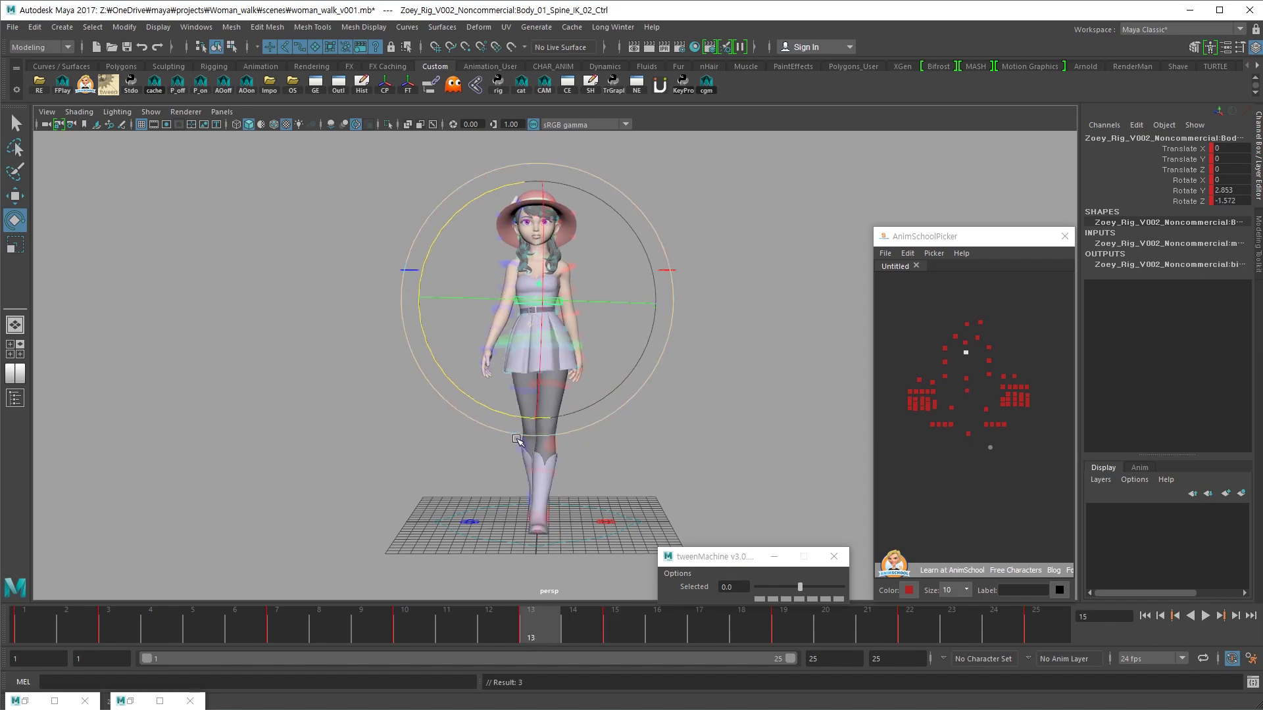
pyautogui.press('Escape')
pyautogui.click(54, 625)
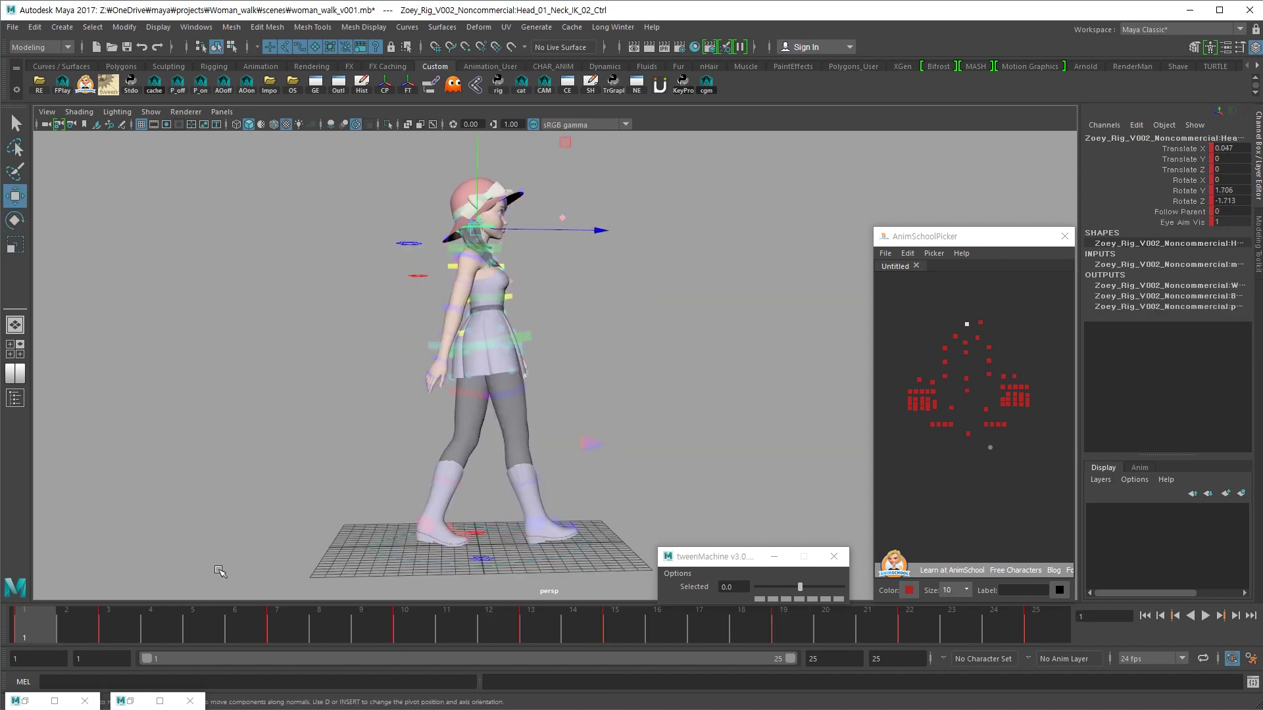
# - Rotate the right elbow further in Y at frame 15, compare it with frame 13, and play back
pyautogui.click(945, 362)
pyautogui.press('.')
pyautogui.press('.')
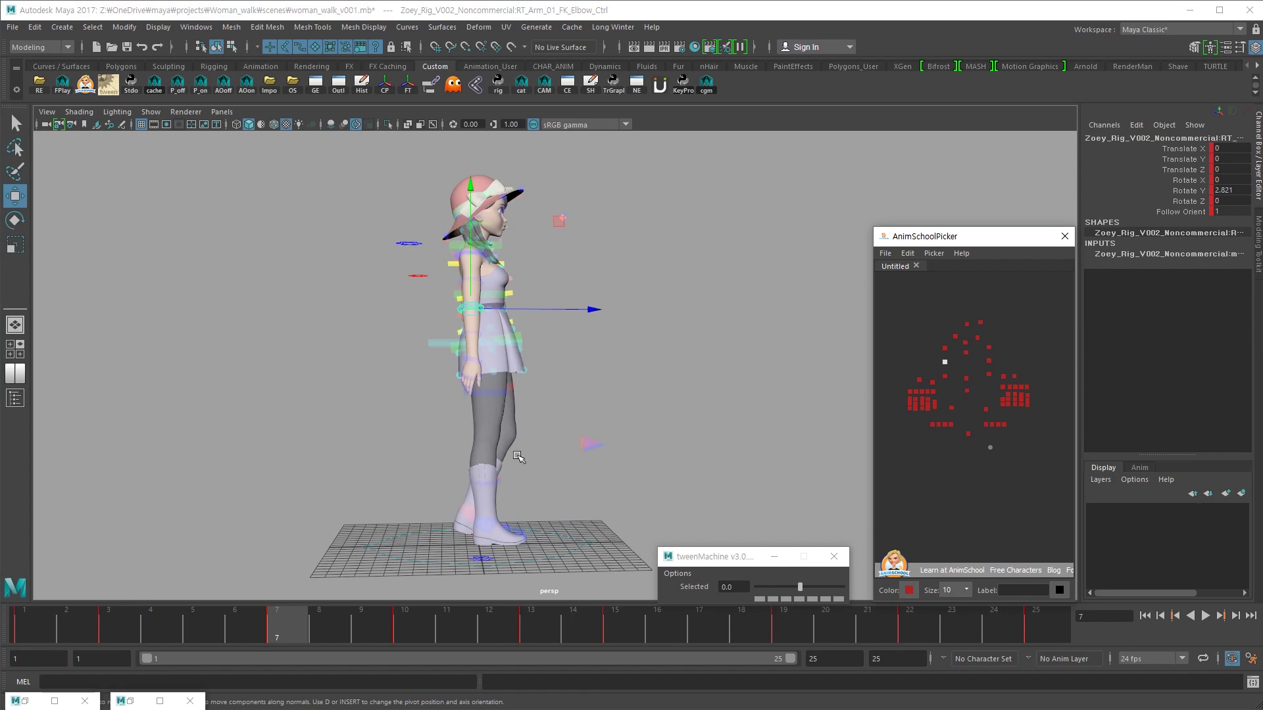
pyautogui.press('.')
pyautogui.press('.')
pyautogui.press('.')
pyautogui.press('e')
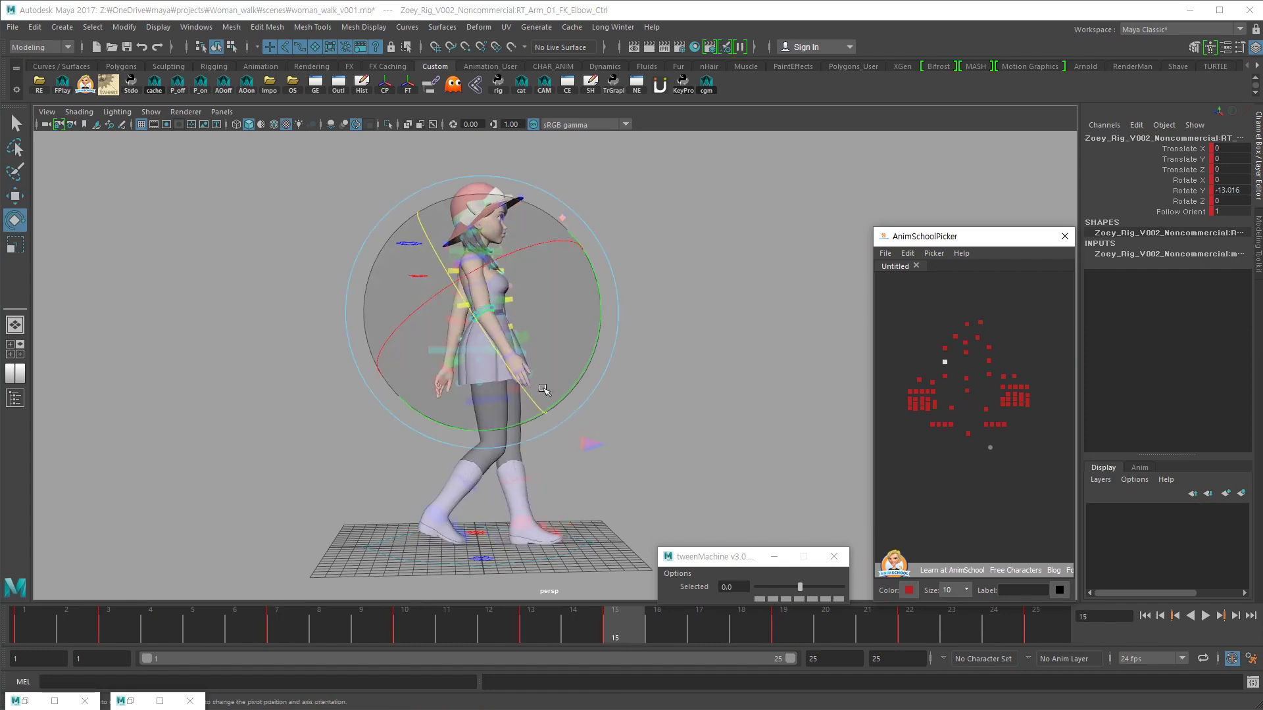
pyautogui.moveTo(544, 390); pyautogui.dragTo(572, 389)
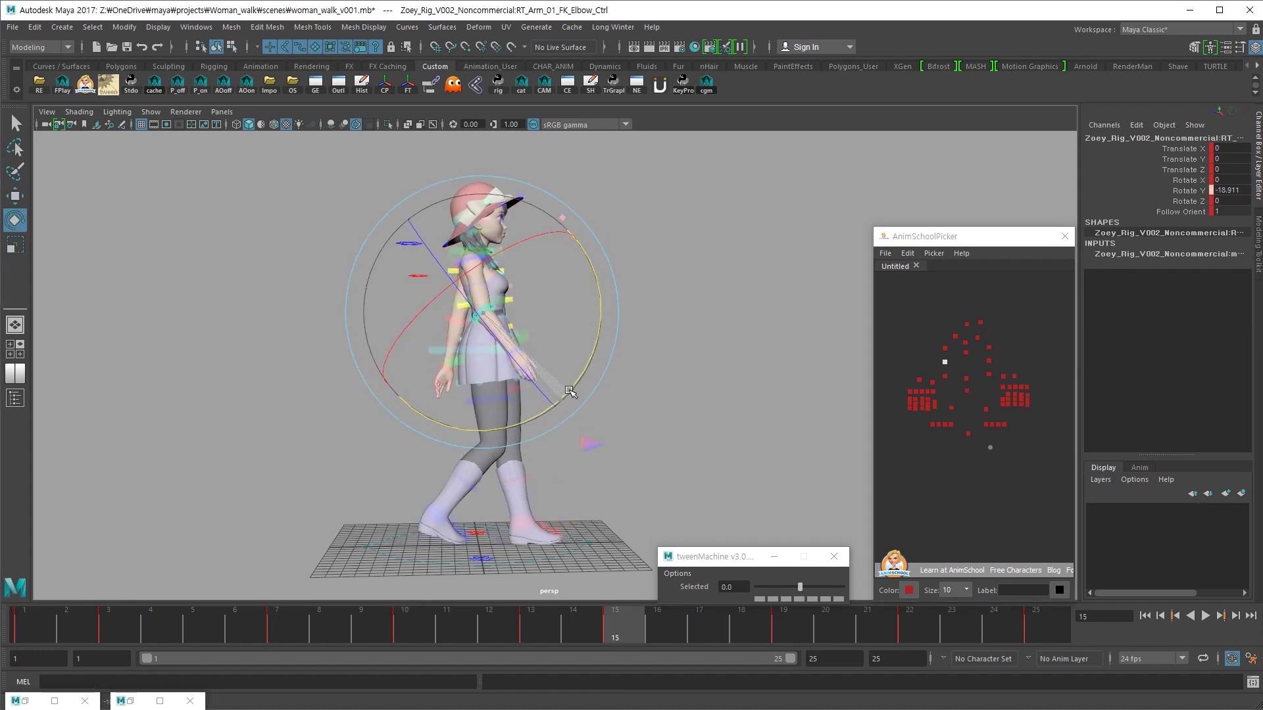
pyautogui.press(',')
pyautogui.press('.')
pyautogui.press(',')
pyautogui.press('.')
pyautogui.press(',')
pyautogui.hotkey('alt', 'v')
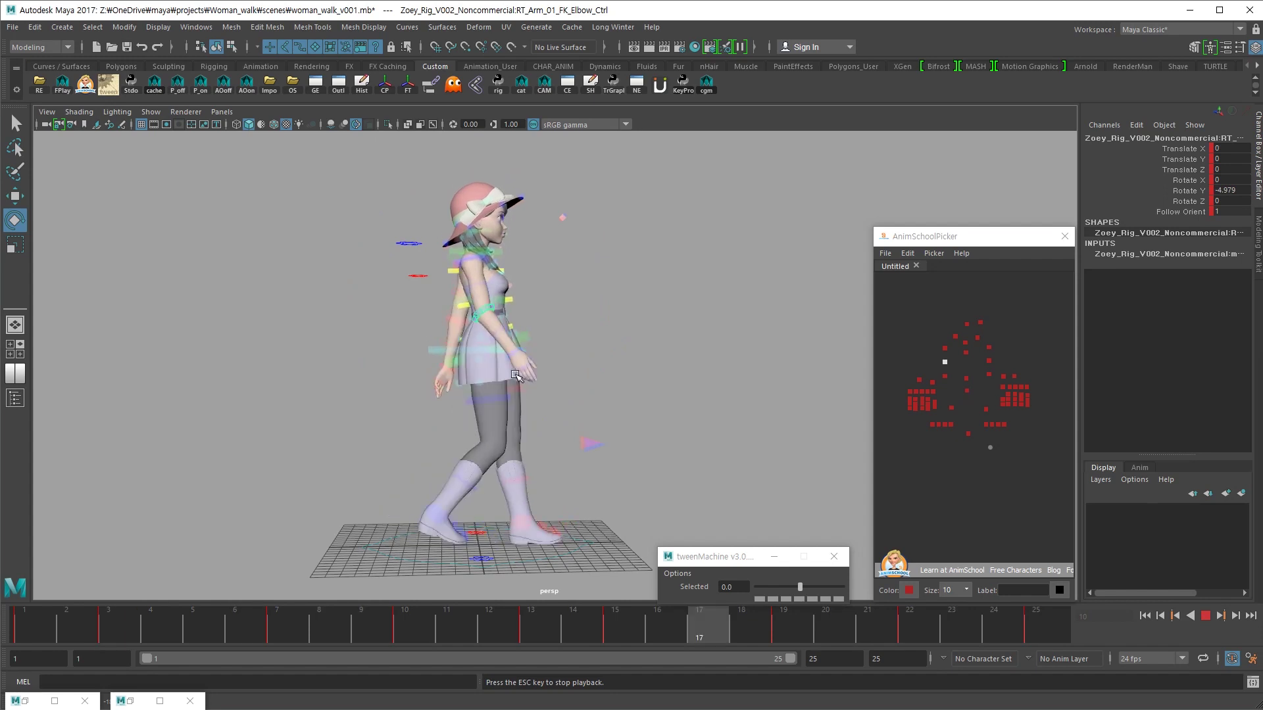
pyautogui.press('Escape')
# - Compare the left elbow's keys at frames 1 and 3, then play back to frame 7
pyautogui.click(454, 309)
pyautogui.keyDown('alt'); pyautogui.moveTo(527, 394); pyautogui.dragTo(406, 414); pyautogui.keyUp('alt')
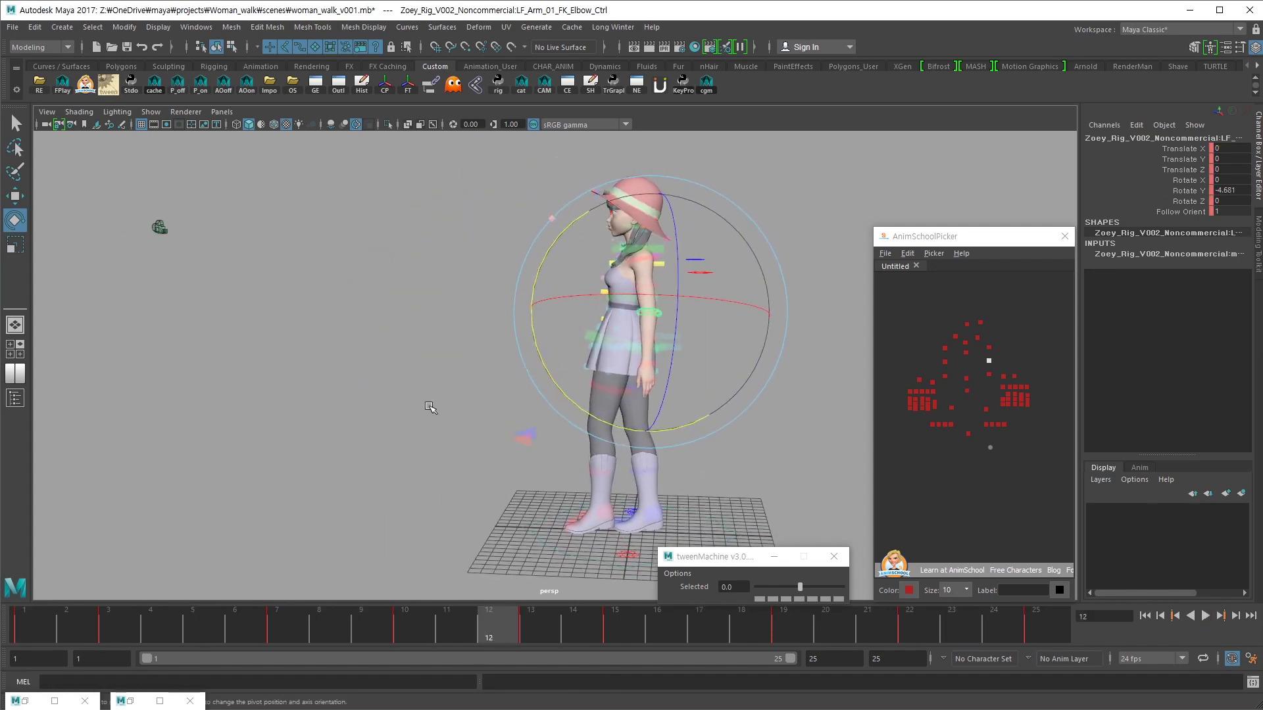
pyautogui.press(',')
pyautogui.press(',')
pyautogui.press(',')
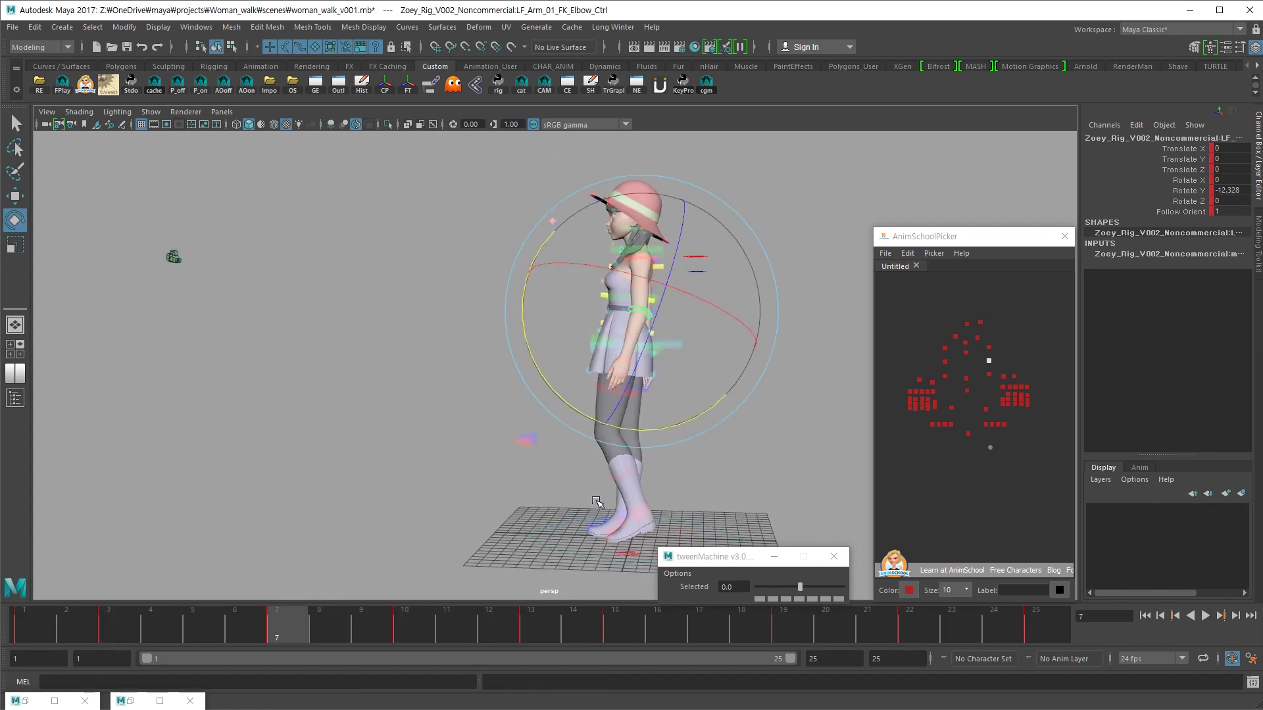
pyautogui.press('.')
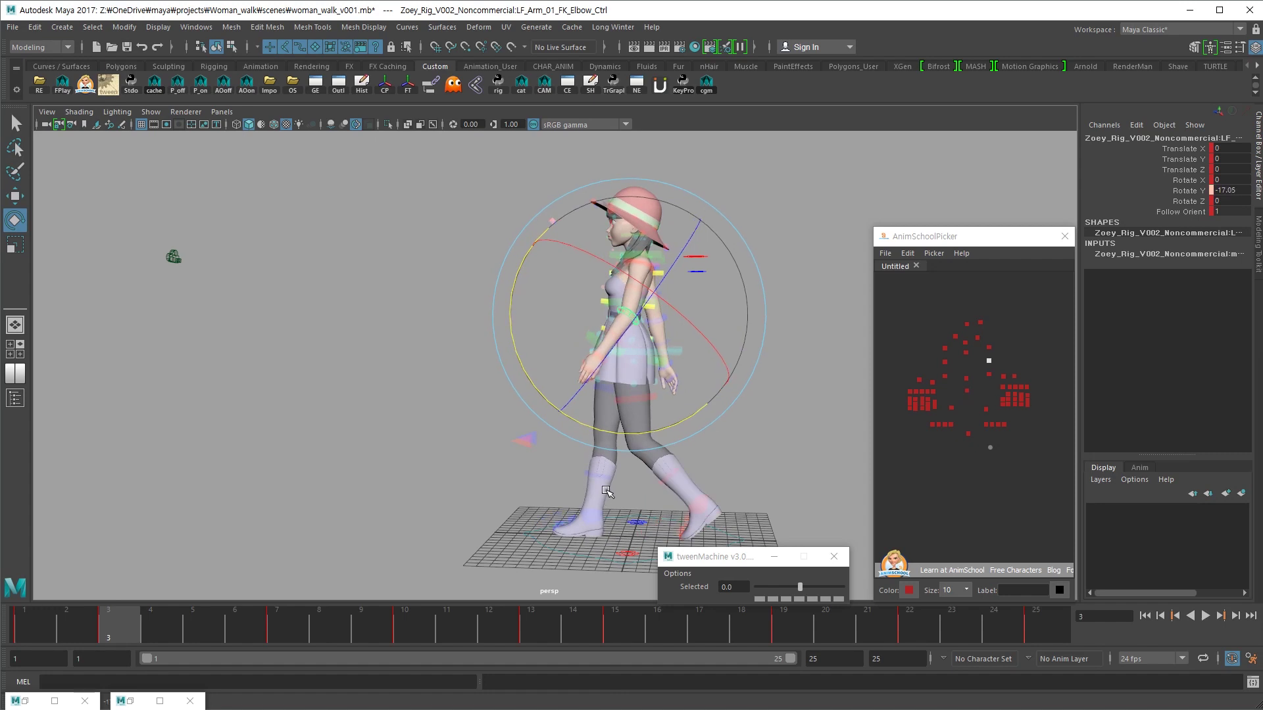
pyautogui.press(',')
pyautogui.press('.')
pyautogui.press(',')
pyautogui.press('.')
pyautogui.press(',')
pyautogui.hotkey('alt', 'v')
pyautogui.hotkey('alt', 'v')
pyautogui.click(944, 362)
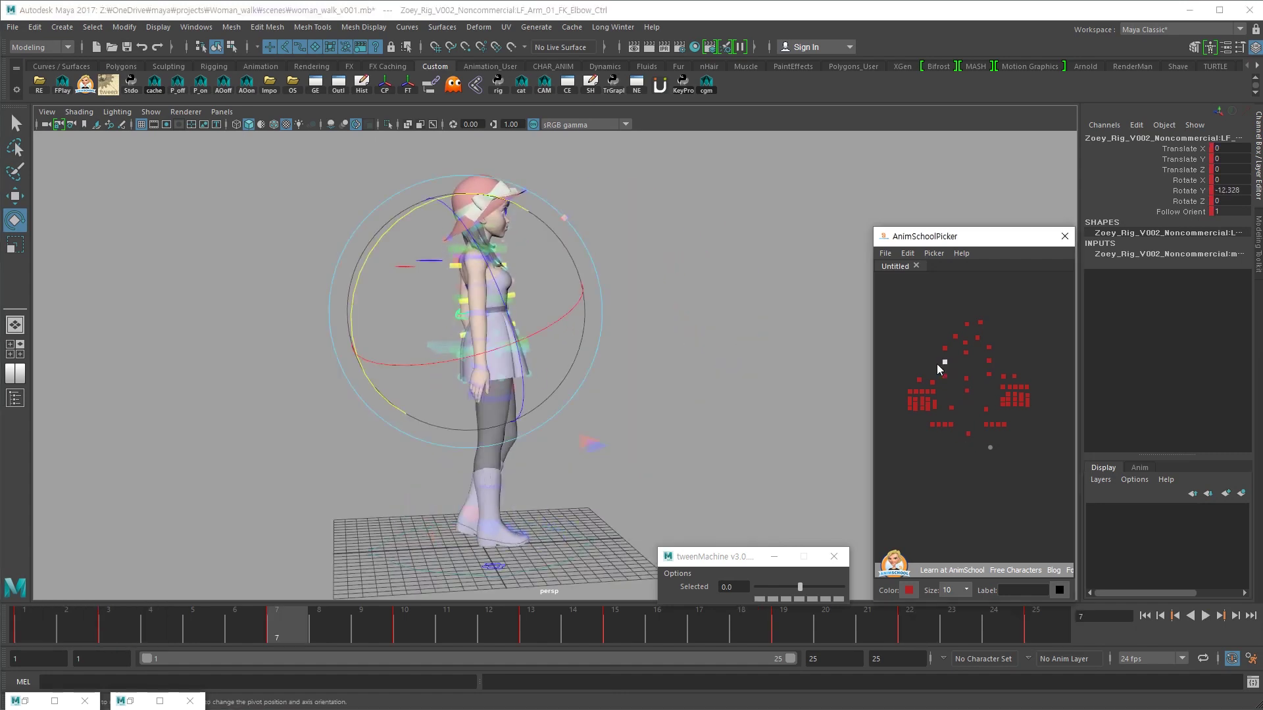
pyautogui.hotkey('alt', 'v')
pyautogui.hotkey('alt', 'v')
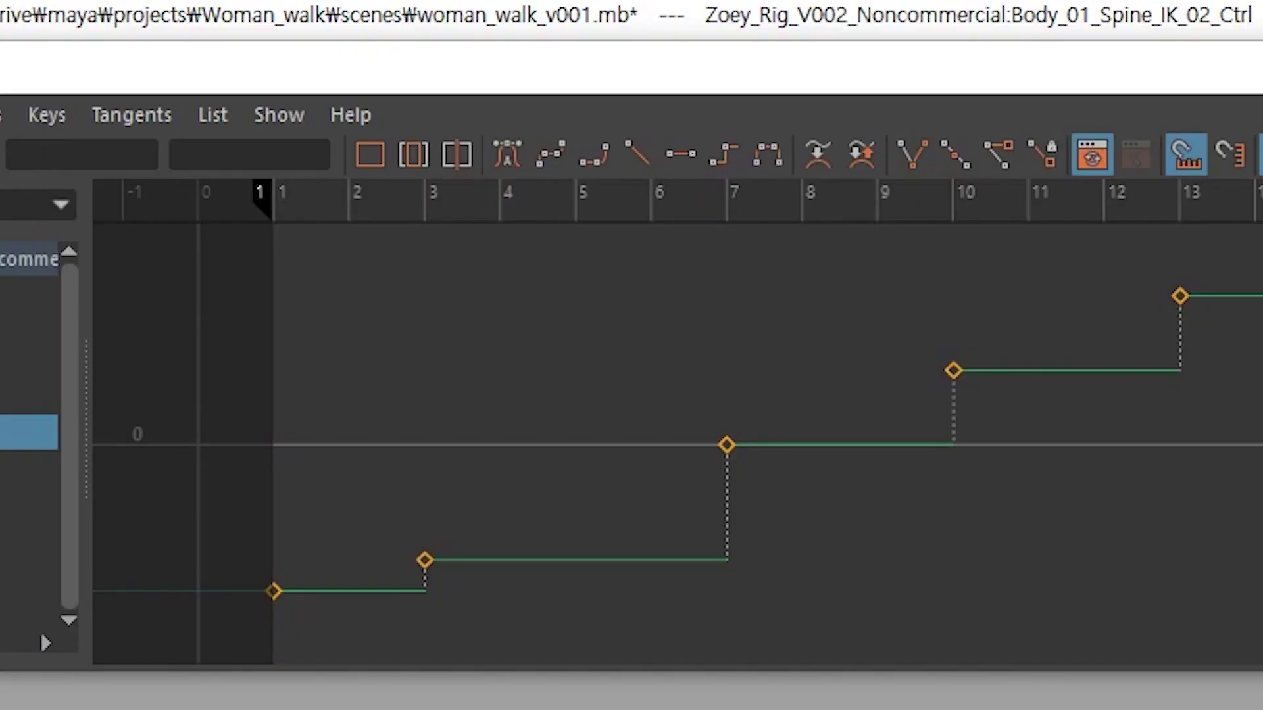
# - Multiply all the spine control's Rotate Y keys by 2 (*=2), turning -2.801 into -5.602
pyautogui.press('a')
pyautogui.moveTo(1026, 394); pyautogui.dragTo(1256, 480)
pyautogui.write('*=2')
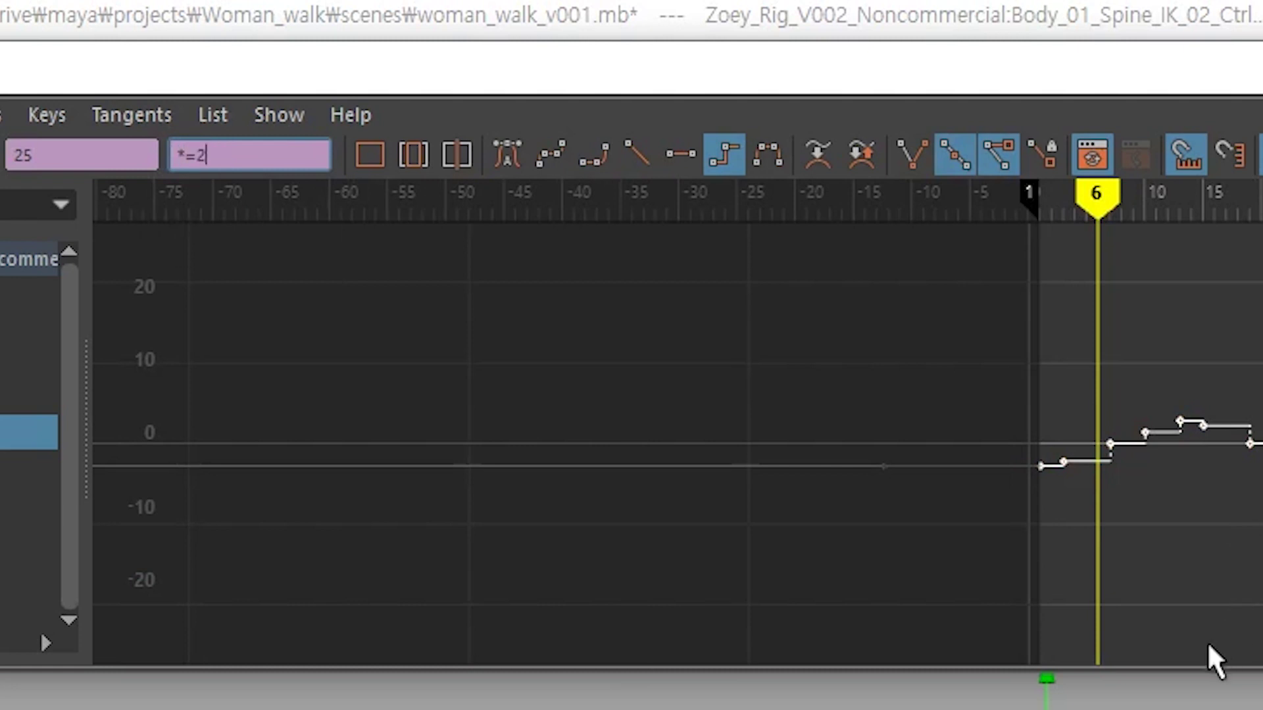
pyautogui.press('Return')
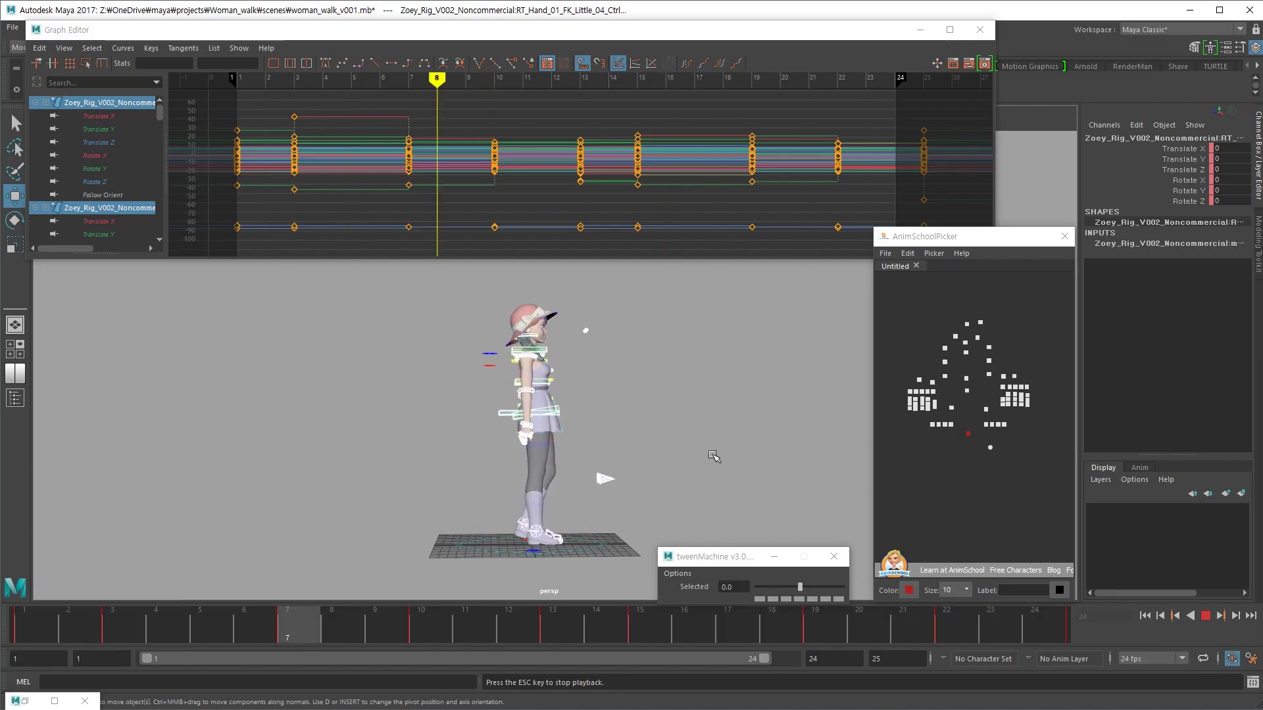
# - Save the scene and save a new version as woman_walk_v002
pyautogui.press('Escape')
pyautogui.hotkey('ctrl', 's')
pyautogui.hotkey('ctrl', 'alt', 's')
# - Set the default in and out tangents to Auto in the Animation preferences
pyautogui.click(1251, 659)
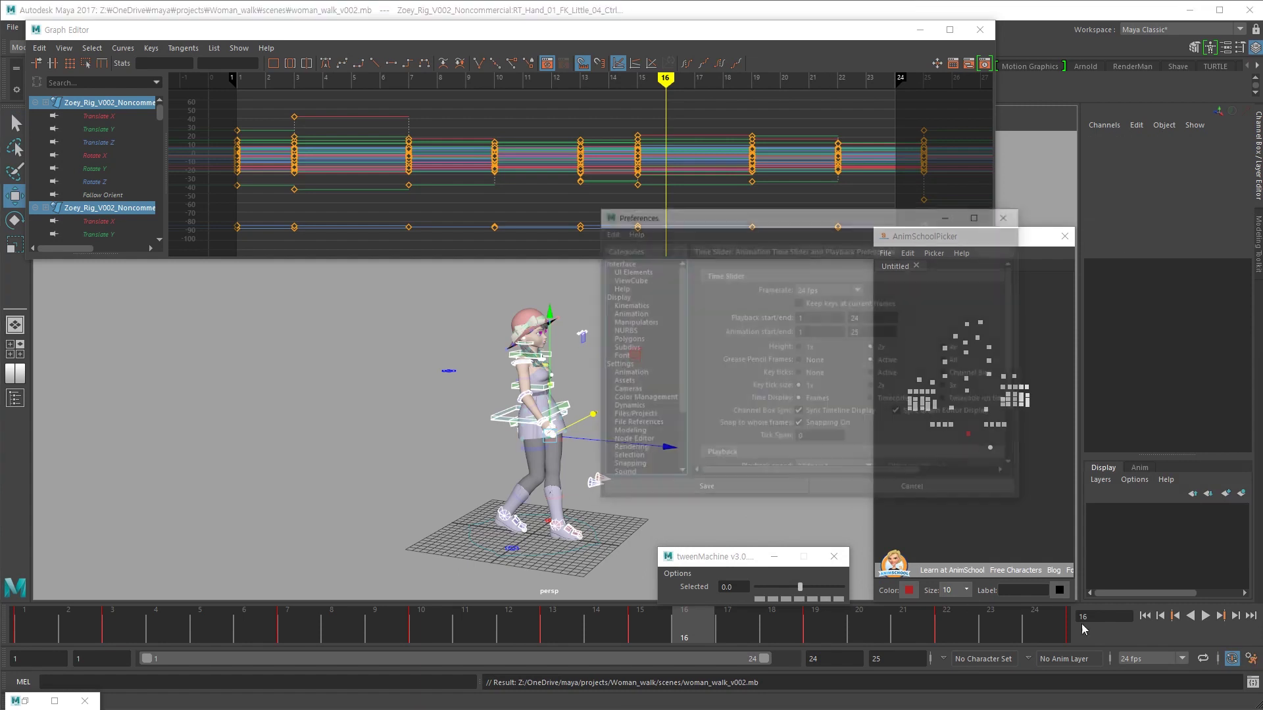
pyautogui.click(641, 373)
pyautogui.click(848, 444)
pyautogui.click(819, 526)
pyautogui.click(847, 458)
pyautogui.click(825, 557)
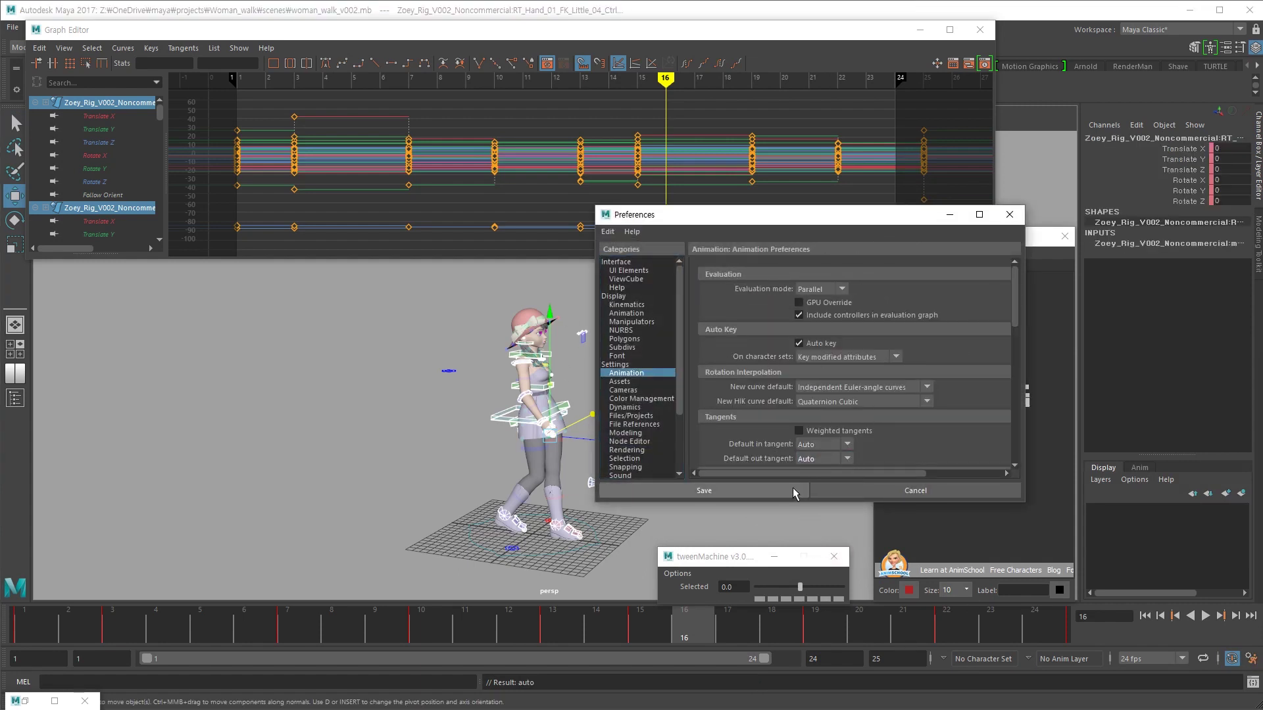
pyautogui.click(770, 492)
# - Play the walk from the side and check the left elbow's Rotate Y curve
pyautogui.hotkey('alt', 'v')
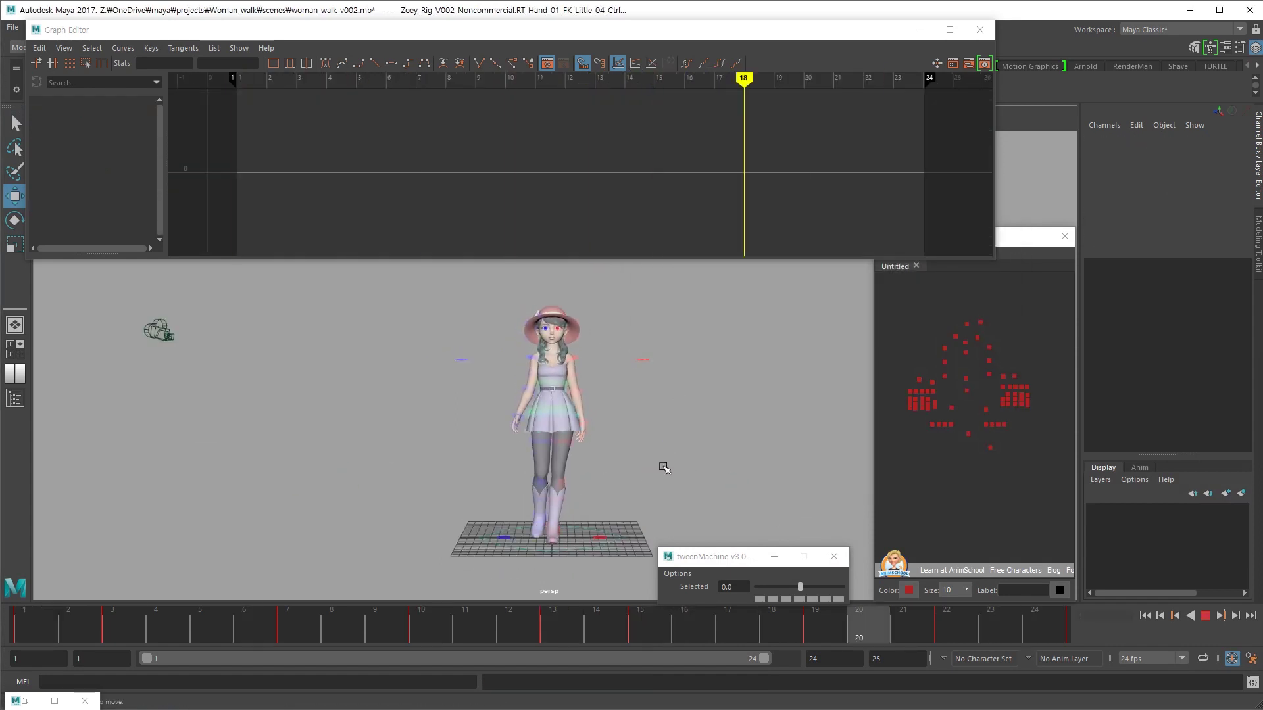
pyautogui.keyDown('alt'); pyautogui.moveTo(666, 471); pyautogui.dragTo(725, 386); pyautogui.keyUp('alt')
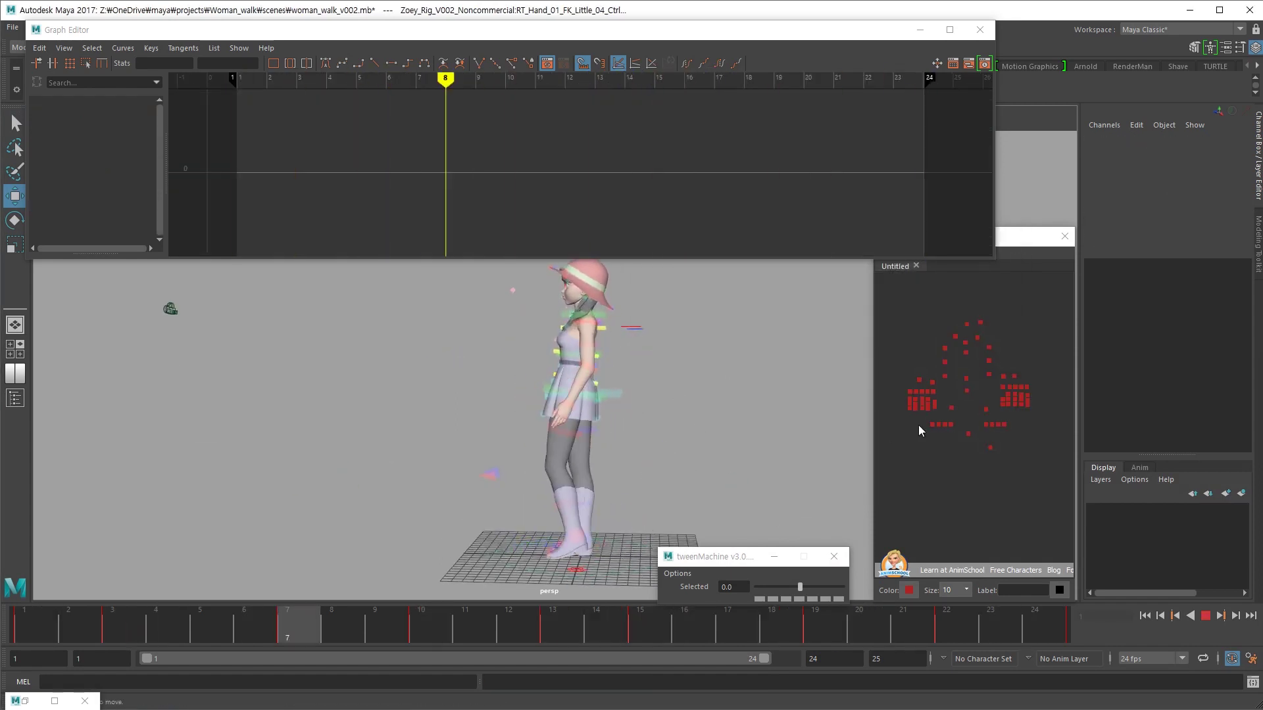
pyautogui.hotkey('alt', 'v')
pyautogui.click(989, 361)
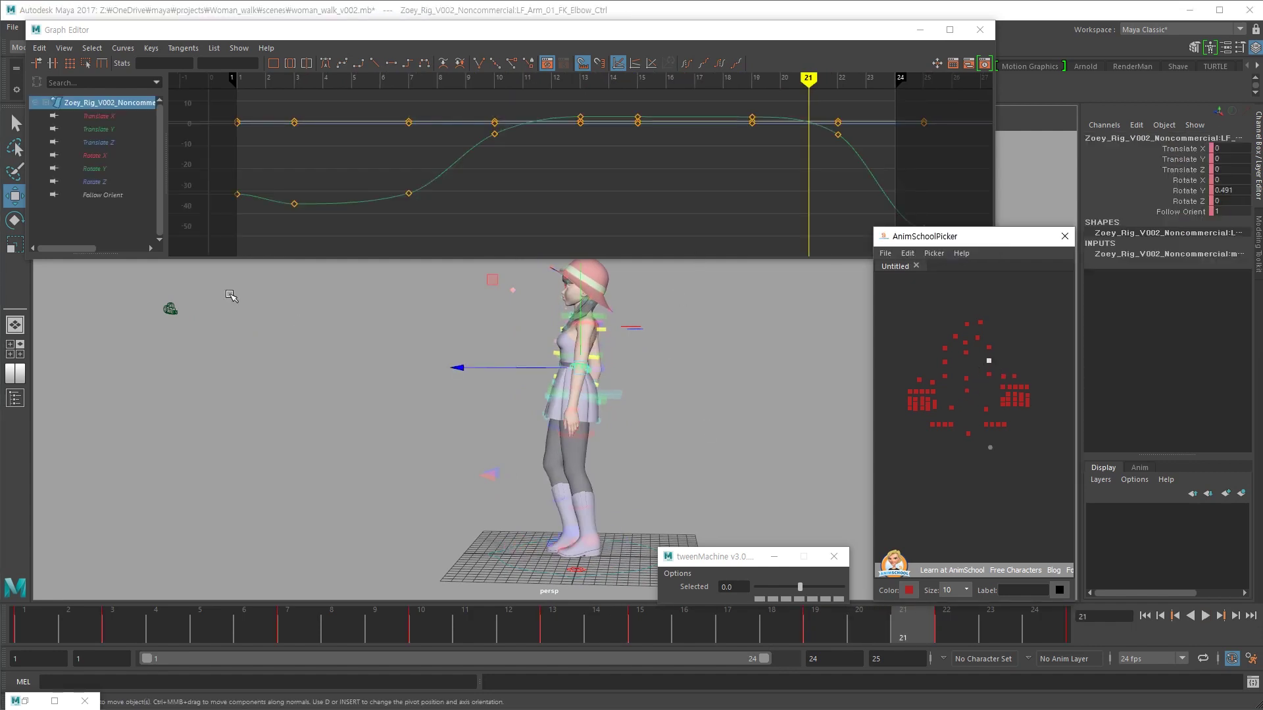
pyautogui.click(117, 169)
pyautogui.hotkey('alt', 'v')
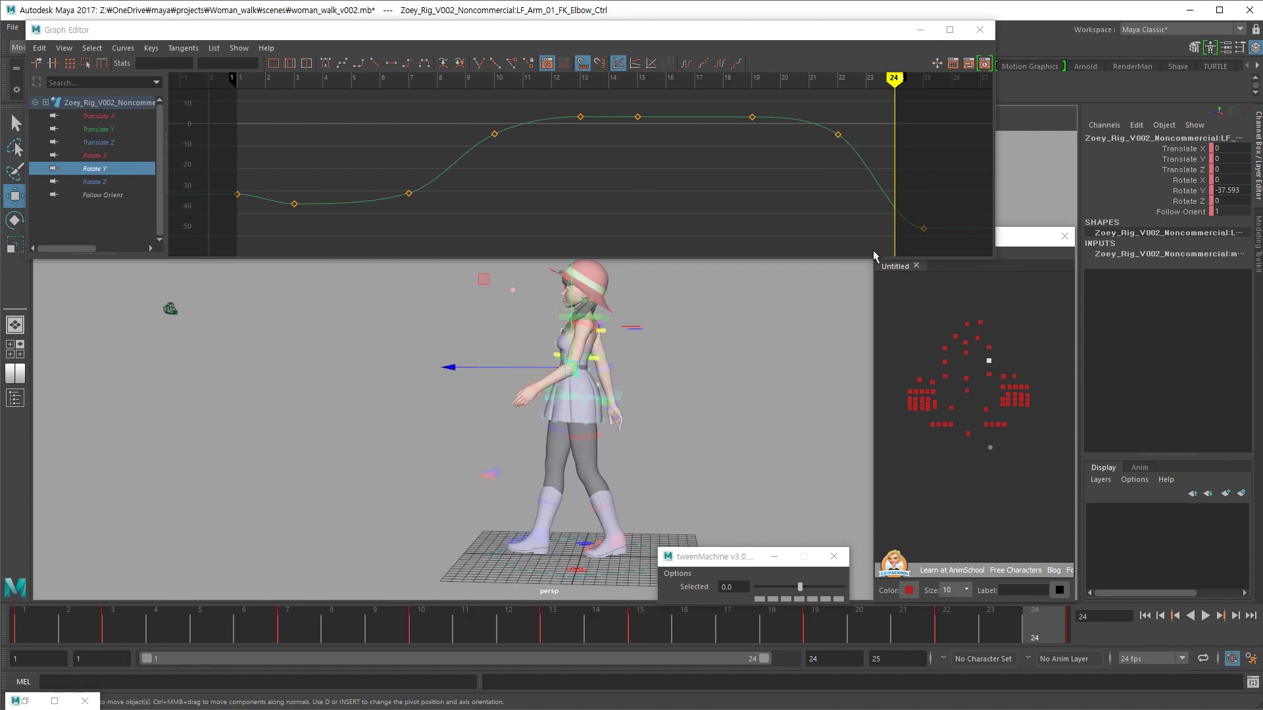
pyautogui.hotkey('alt', 'v')
# - Select all character controls, try keys at frame 24, undo them, and go to frame 25
pyautogui.click(968, 433)
pyautogui.write('2')
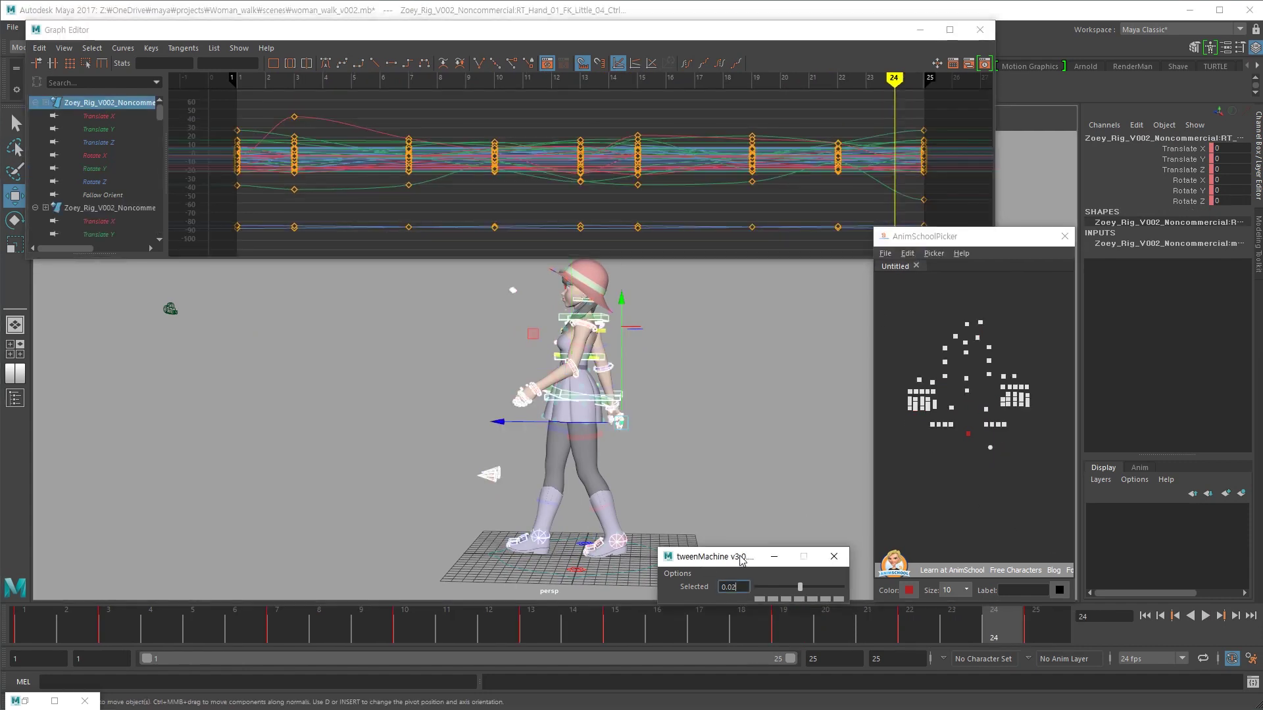
pyautogui.keyDown('alt'); pyautogui.moveTo(757, 508); pyautogui.dragTo(729, 513); pyautogui.keyUp('alt')
pyautogui.hotkey('ctrl', 'z')
pyautogui.hotkey('alt', 'v')
pyautogui.hotkey('alt', ',')
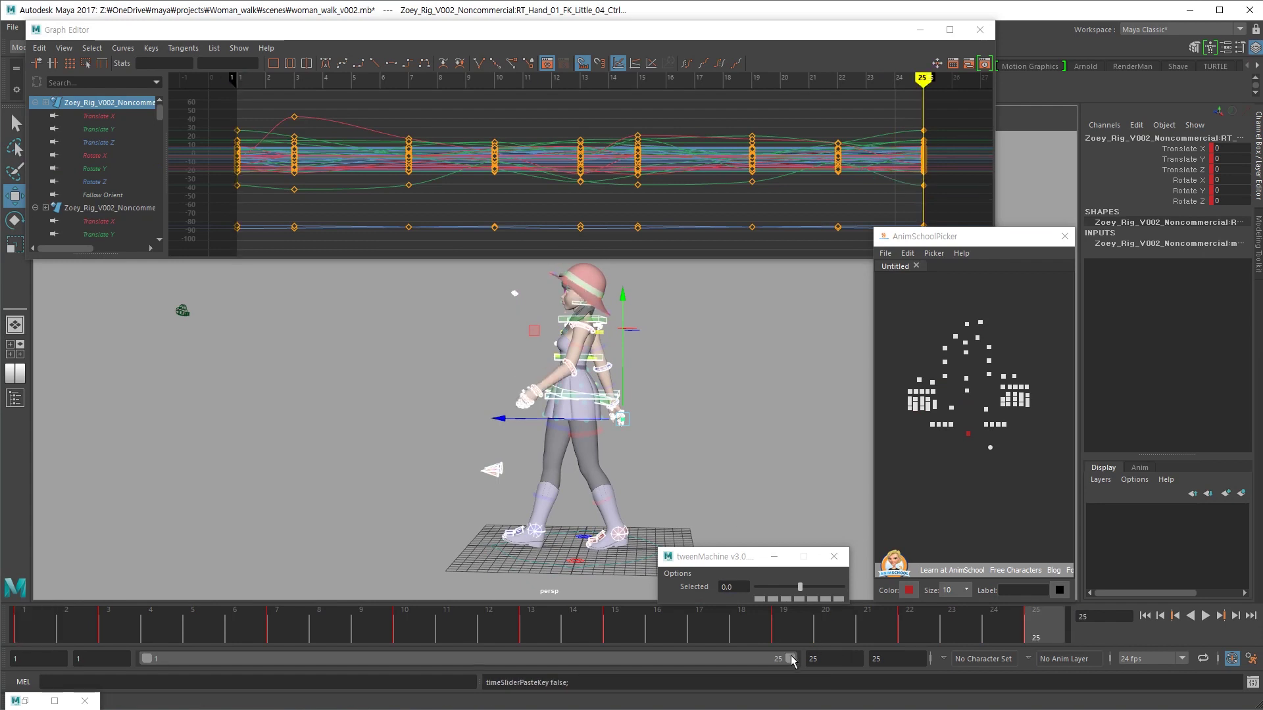
# - End the playback range at frame 24 and play the loop while orbiting the character
pyautogui.moveTo(790, 658); pyautogui.dragTo(779, 660)
pyautogui.hotkey('alt', 'v')
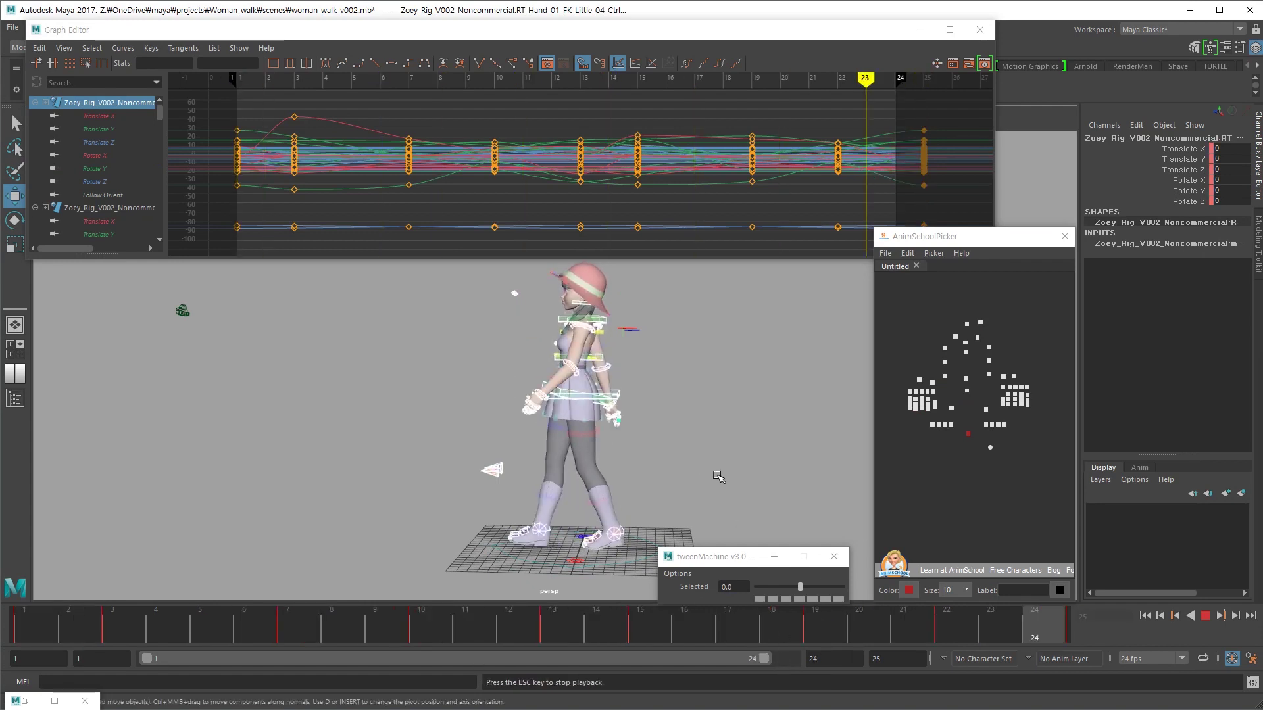
pyautogui.moveTo(702, 471)
pyautogui.keyDown('alt'); pyautogui.mouseDown()
pyautogui.moveTo(796, 478)
pyautogui.moveTo(704, 460)
pyautogui.moveTo(641, 536)
pyautogui.mouseUp(); pyautogui.keyUp('alt')
pyautogui.click(704, 460)
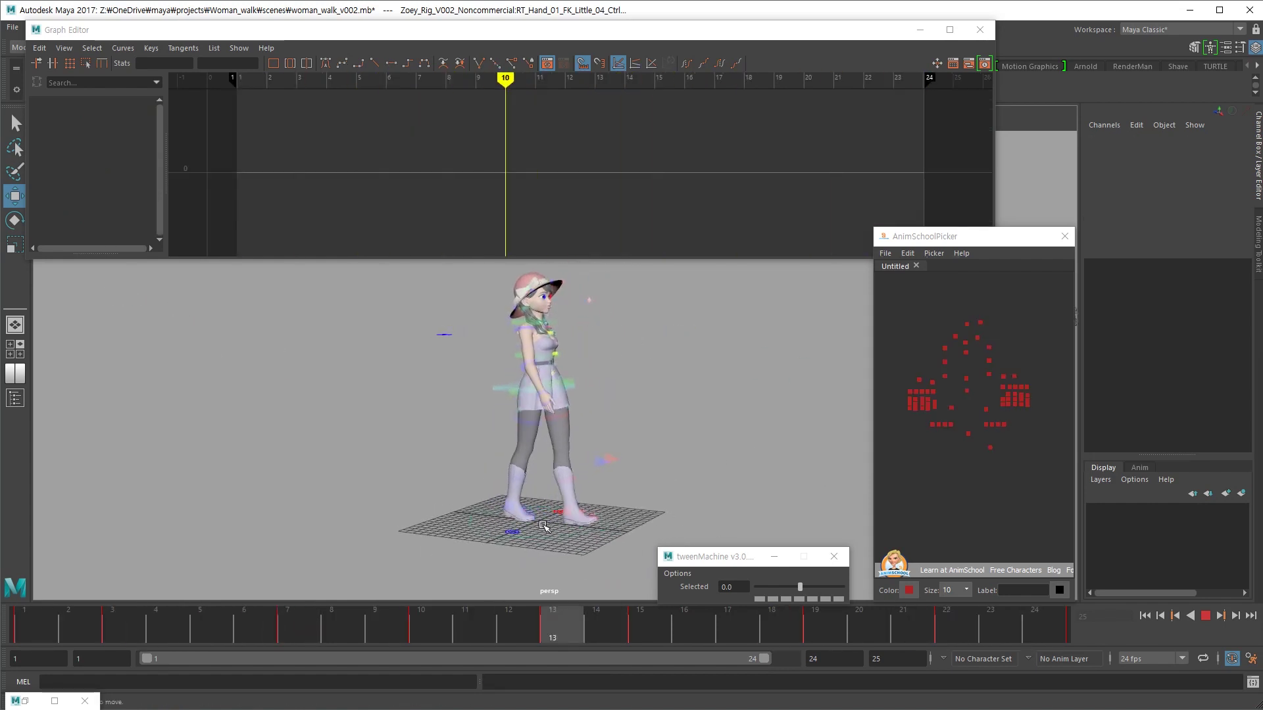
pyautogui.hotkey('alt', 'v')
pyautogui.click(960, 444)
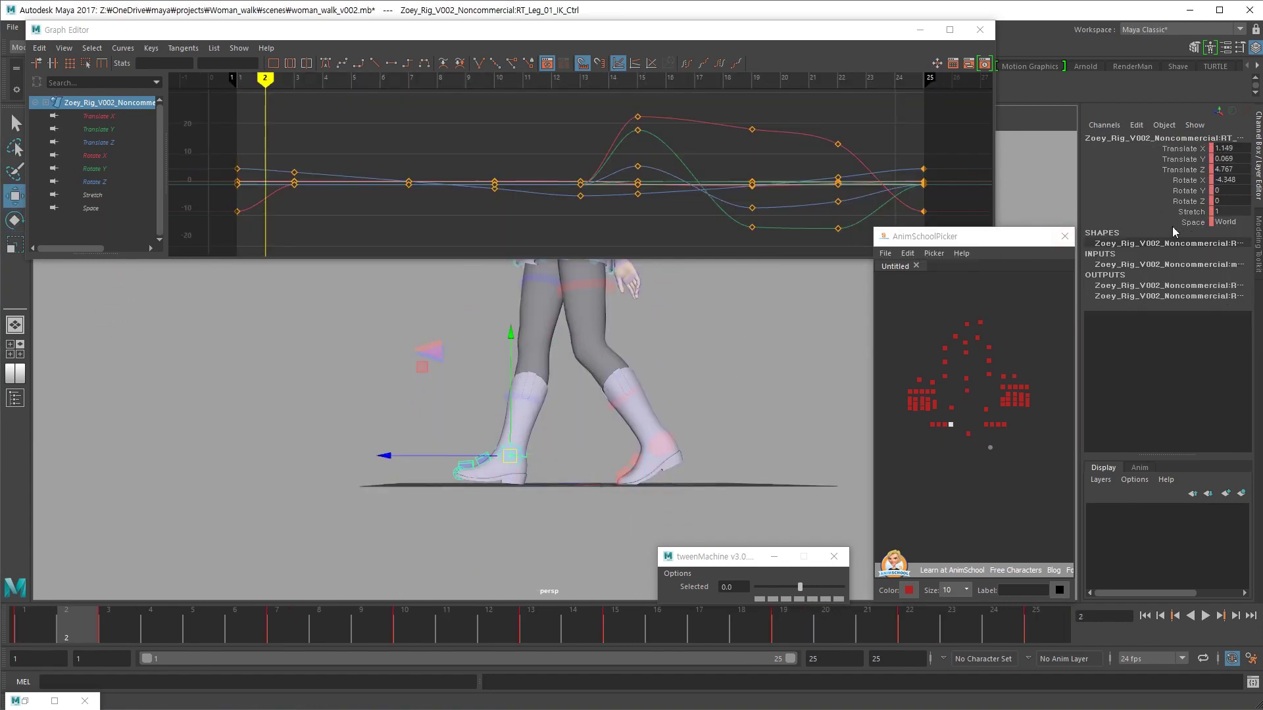
# - Move the lower spine control to Translate X about -0.508 at frame 3
pyautogui.click(966, 378)
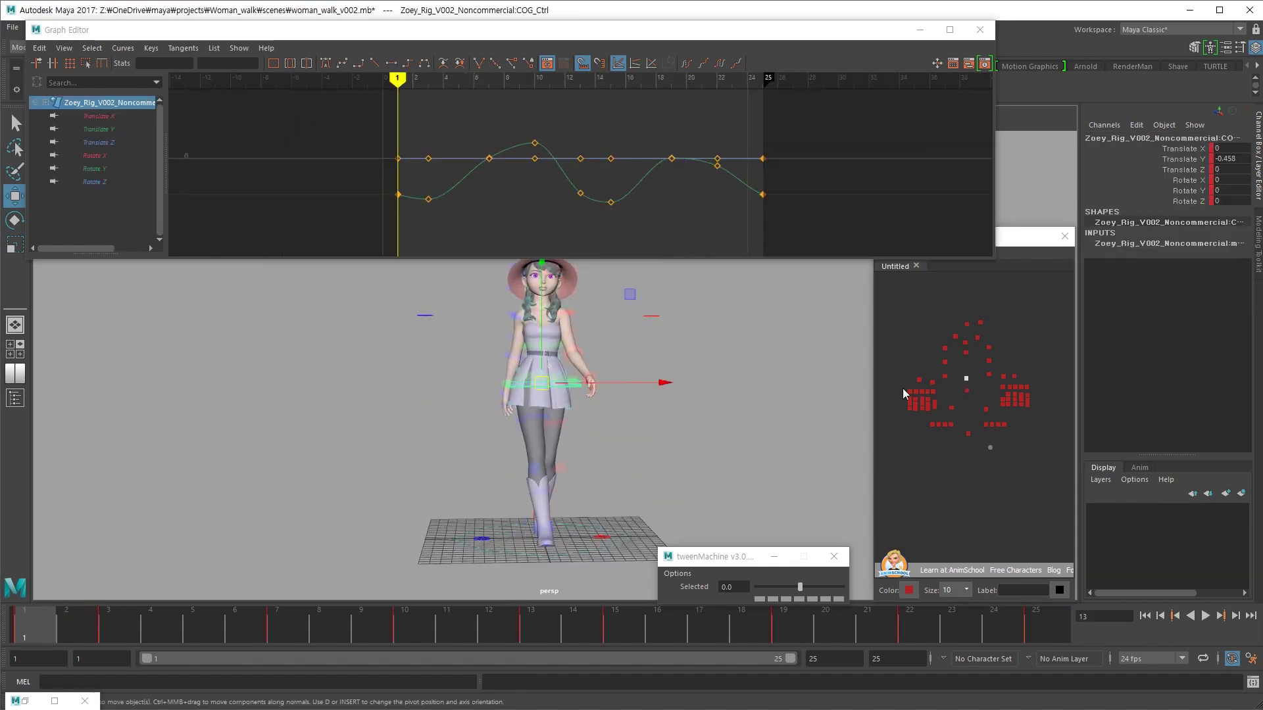
pyautogui.click(966, 391)
pyautogui.hotkey('ctrl', 'z')
pyautogui.press('.')
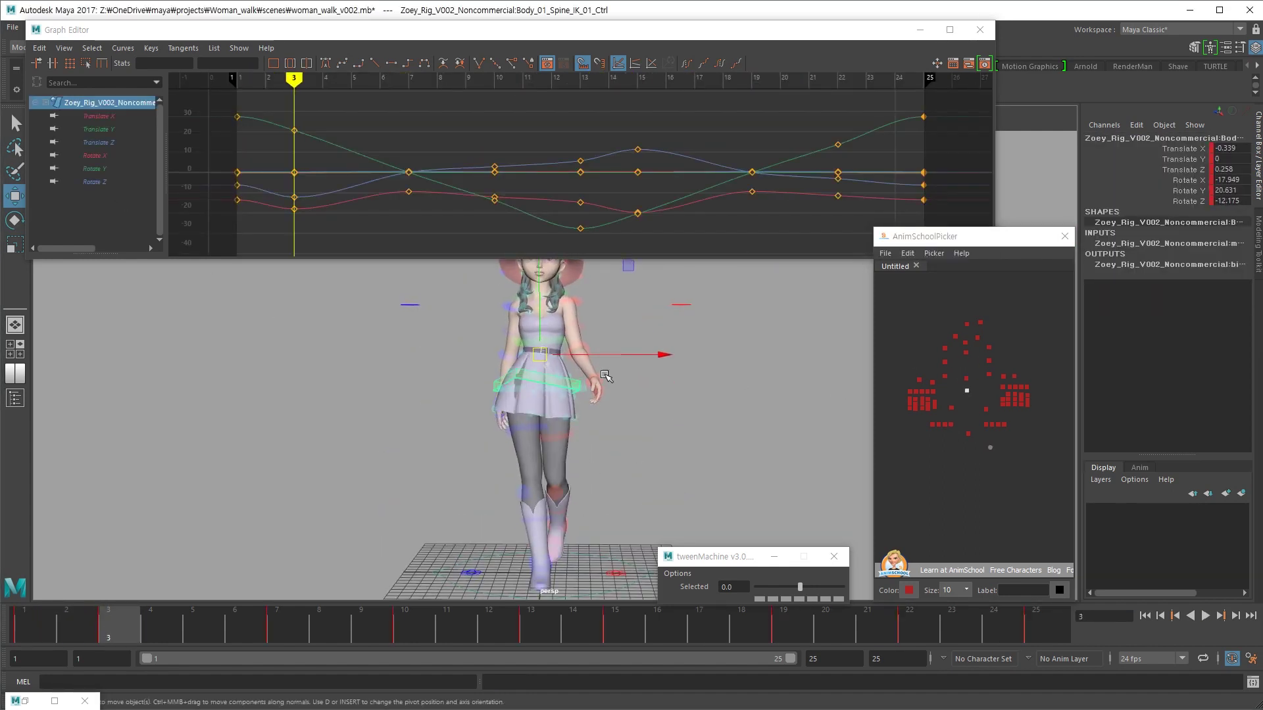
pyautogui.click(96, 116)
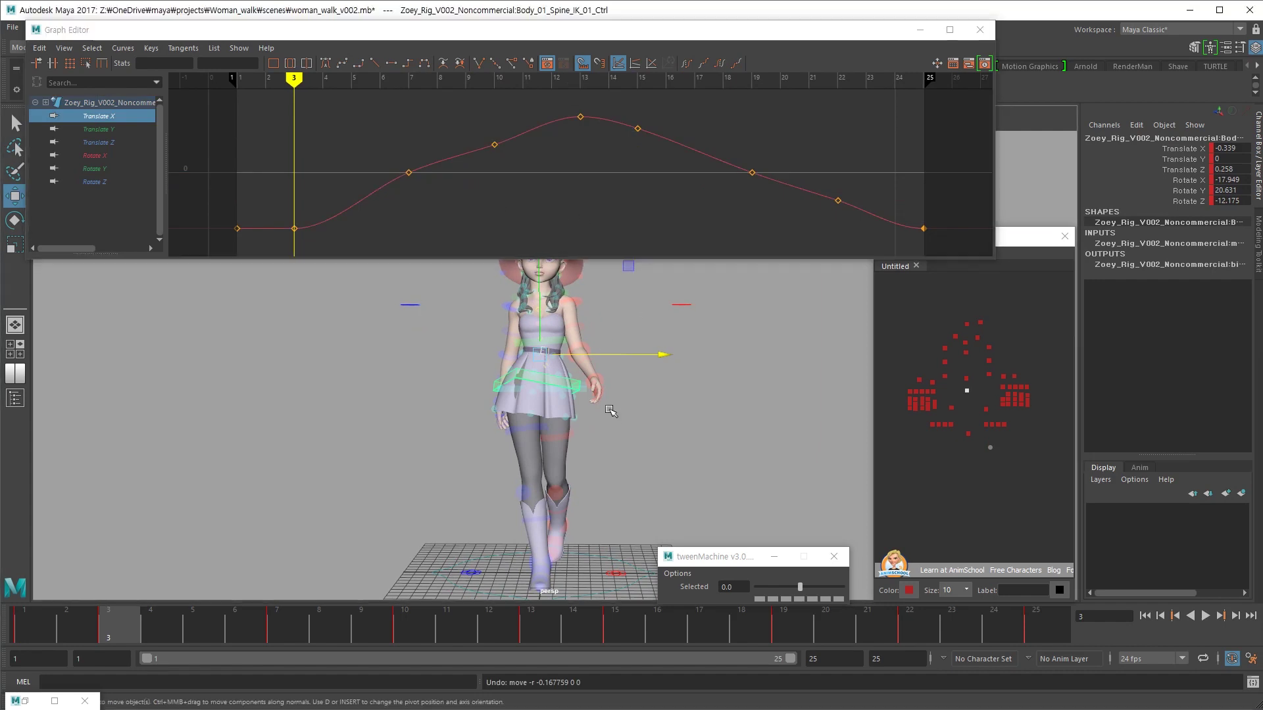
pyautogui.moveTo(612, 411); pyautogui.dragTo(616, 428, button='middle')
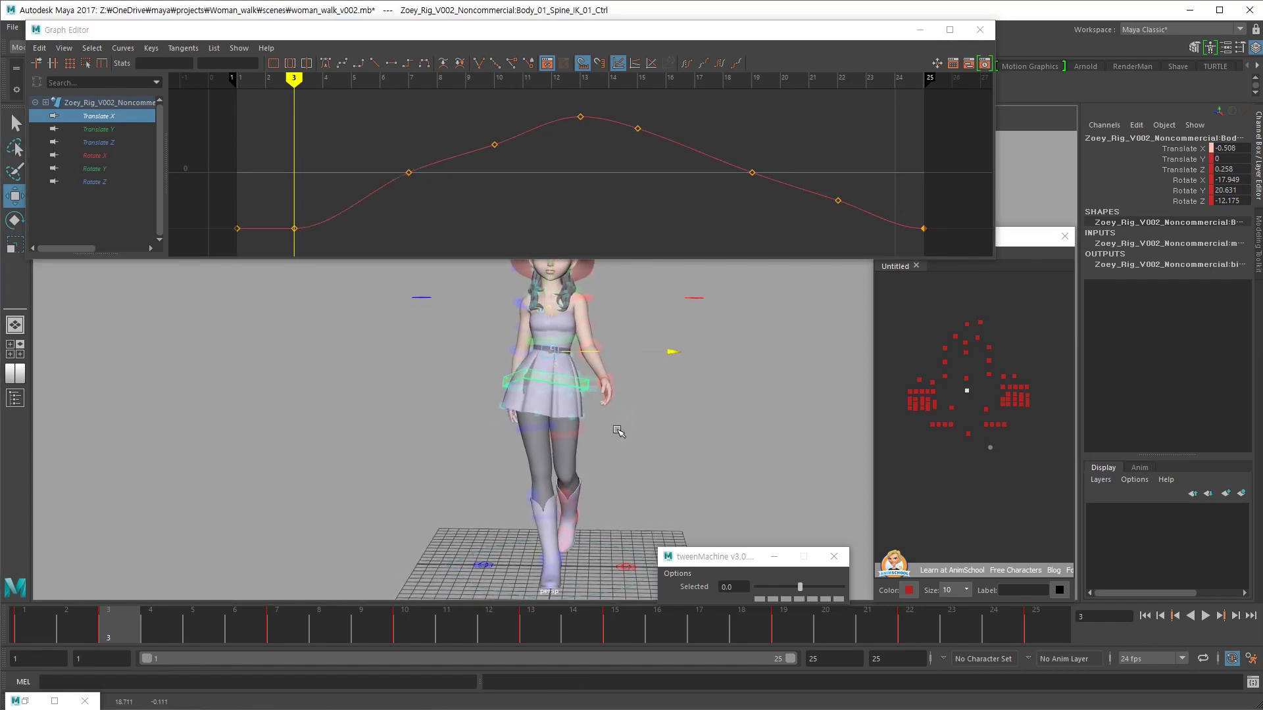
pyautogui.keyDown('alt'); pyautogui.moveTo(617, 428); pyautogui.dragTo(621, 432); pyautogui.keyUp('alt')
pyautogui.press('f')
pyautogui.moveTo(809, 158); pyautogui.dragTo(635, 217)
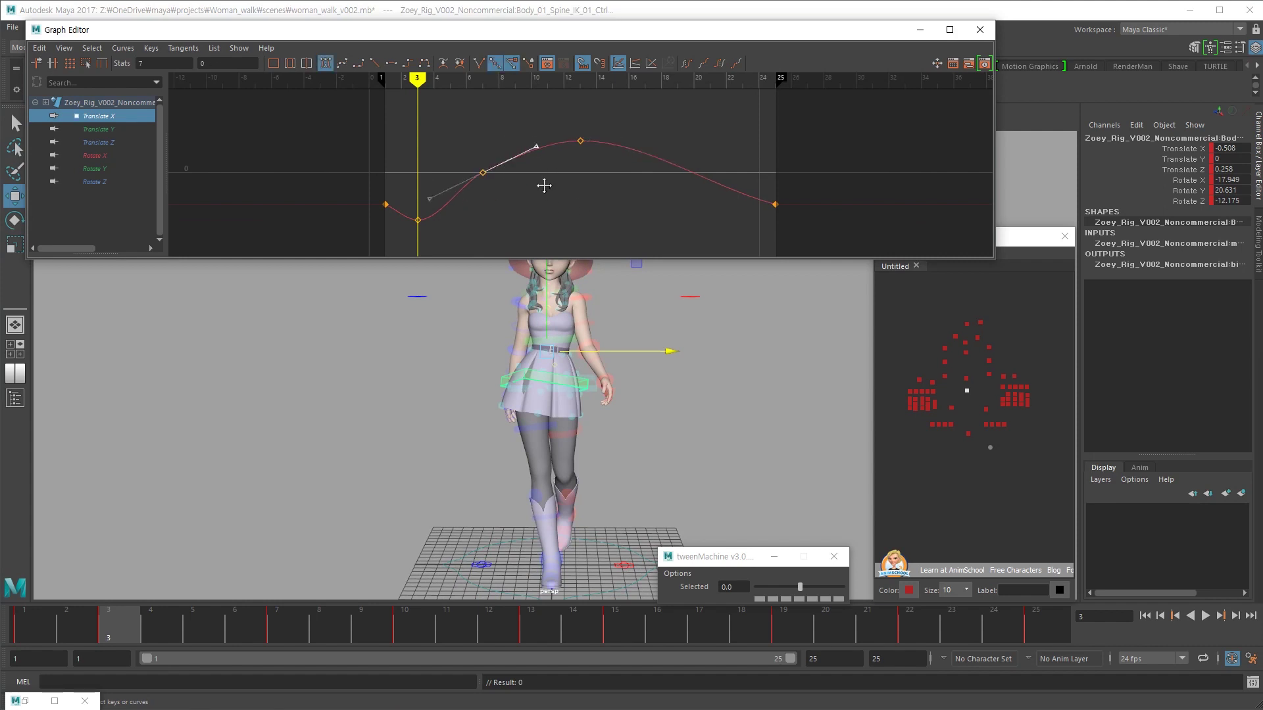
# - Select the upper spine control and play the walk from a side view
pyautogui.click(965, 352)
pyautogui.hotkey('alt', 'v')
pyautogui.keyDown('alt'); pyautogui.moveTo(684, 513); pyautogui.dragTo(766, 512); pyautogui.keyUp('alt')
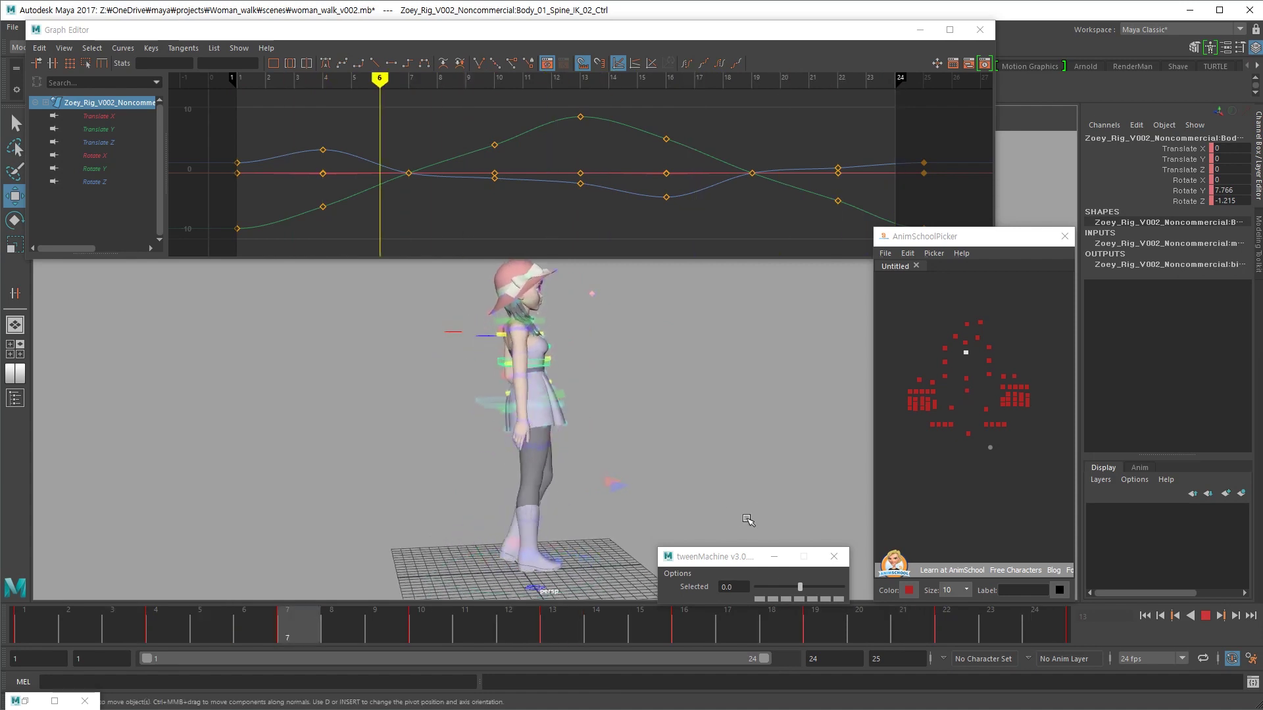
pyautogui.hotkey('alt', 'v')
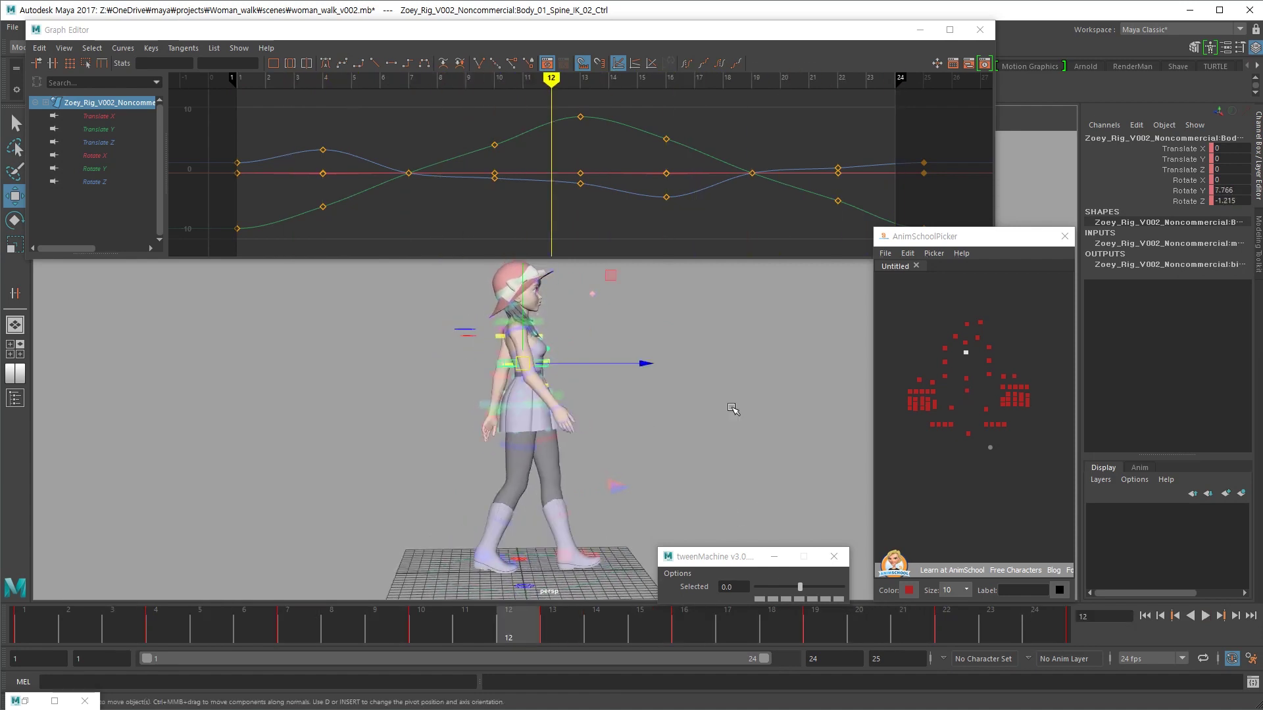
pyautogui.click(944, 362)
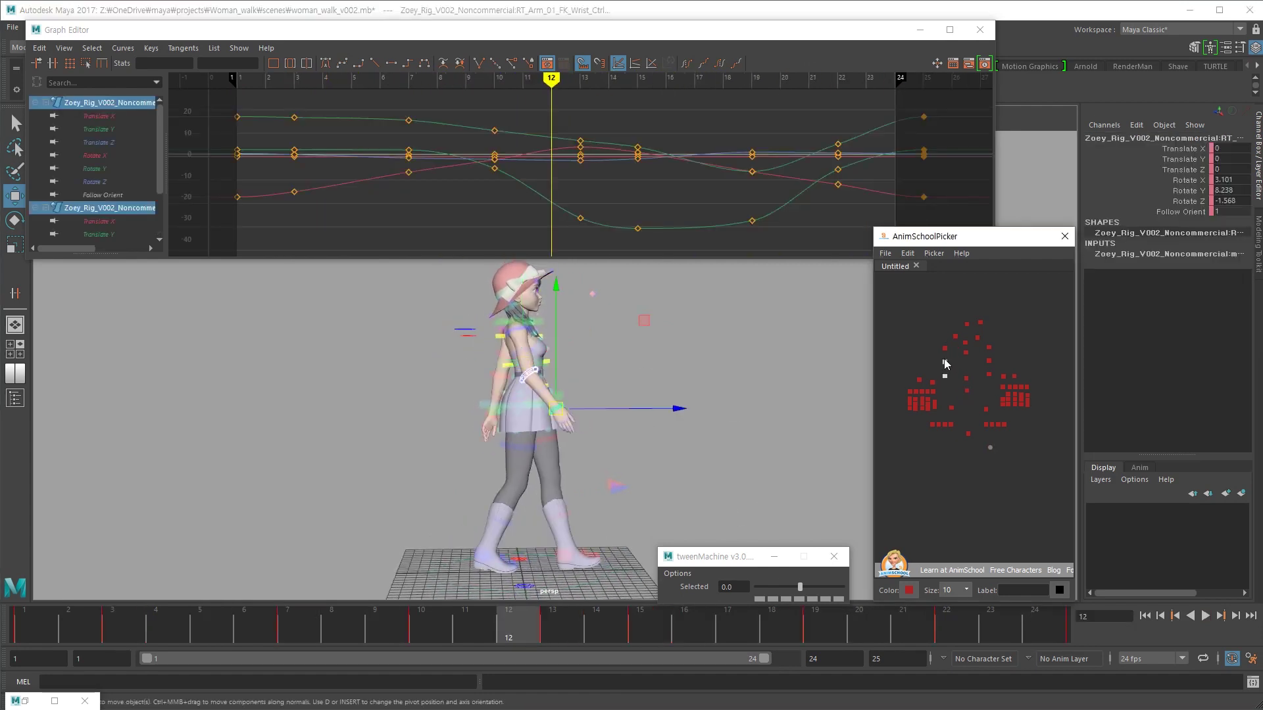
# - Delete RT_Arm_01_FK_Elbow_Ctrl's frame-10 keys and select its frame-7 key near -0.117
pyautogui.click(944, 362)
pyautogui.hotkey('alt', 'v')
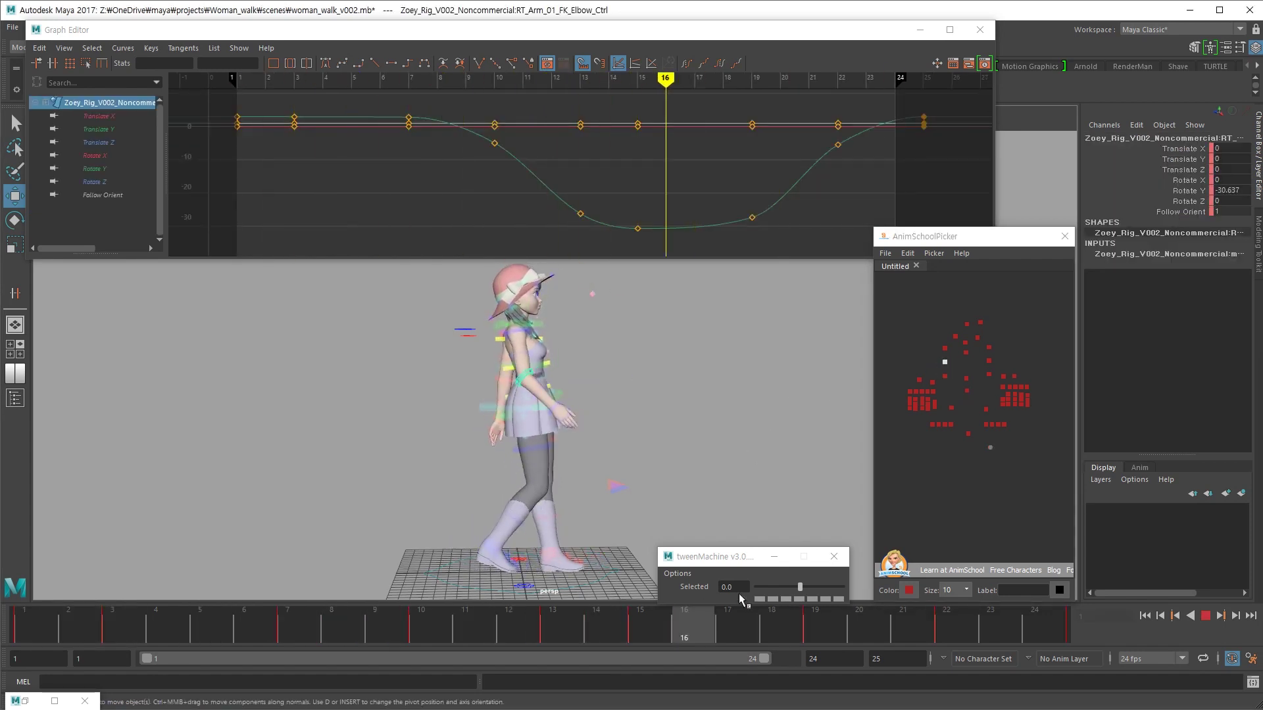
pyautogui.click(580, 214)
pyautogui.click(447, 615)
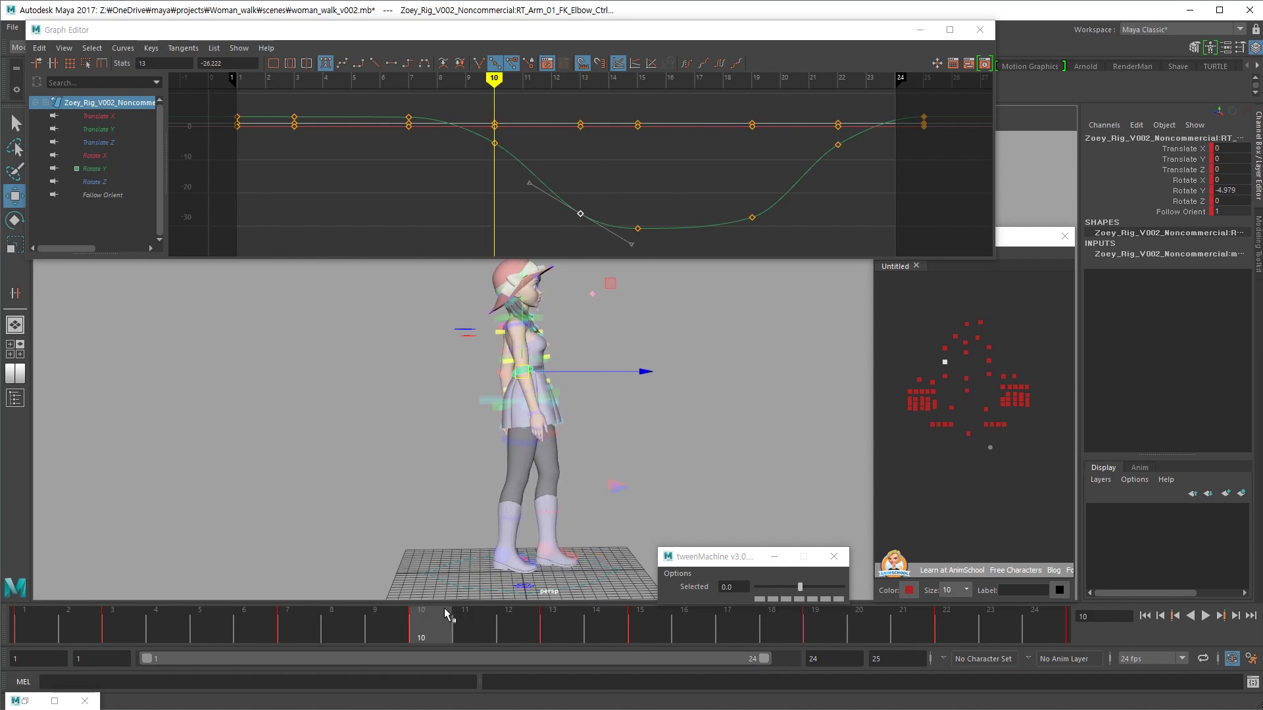
pyautogui.hotkey('ctrl', 'z')
pyautogui.hotkey('ctrl', 'z')
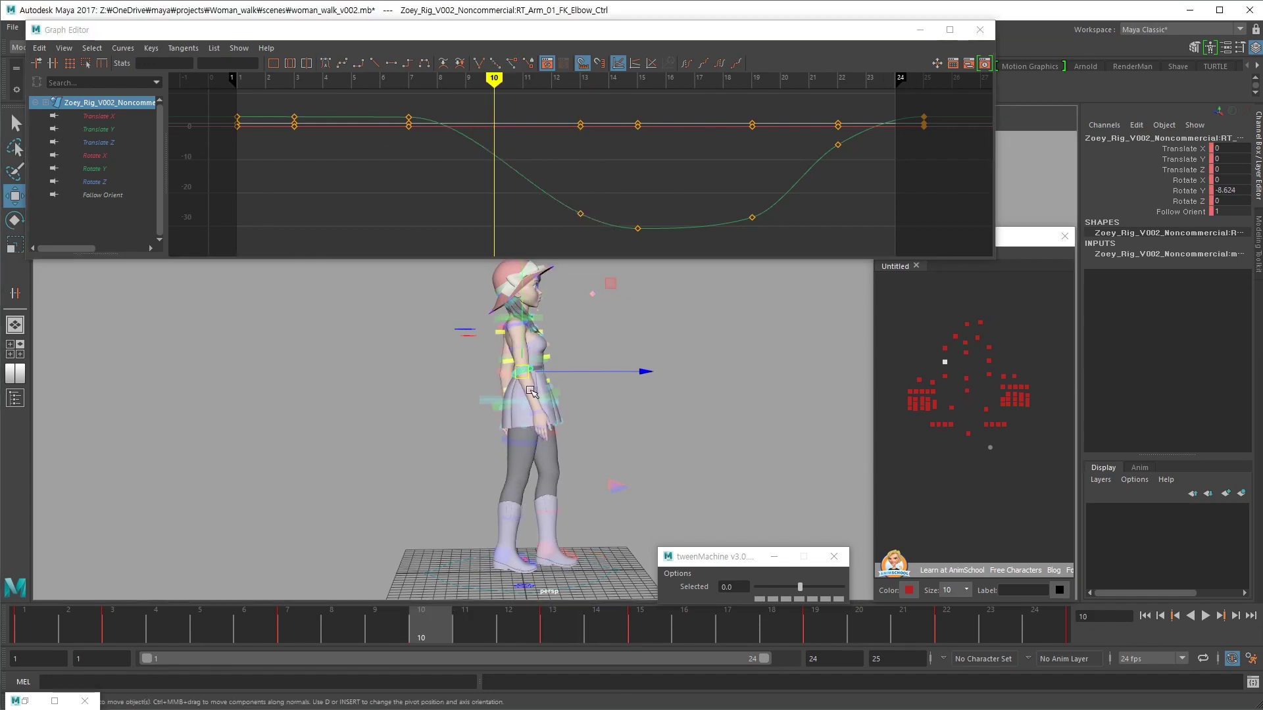
pyautogui.press('.')
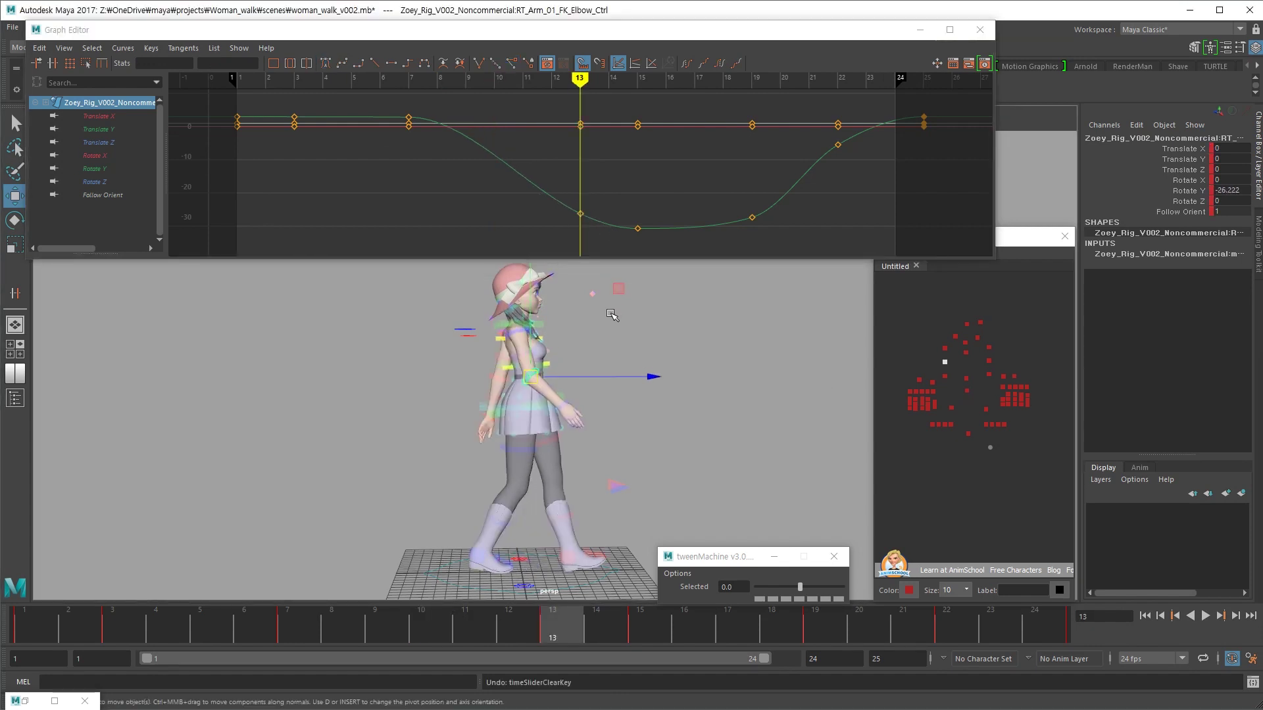
pyautogui.press(',')
pyautogui.press(',')
pyautogui.press('.')
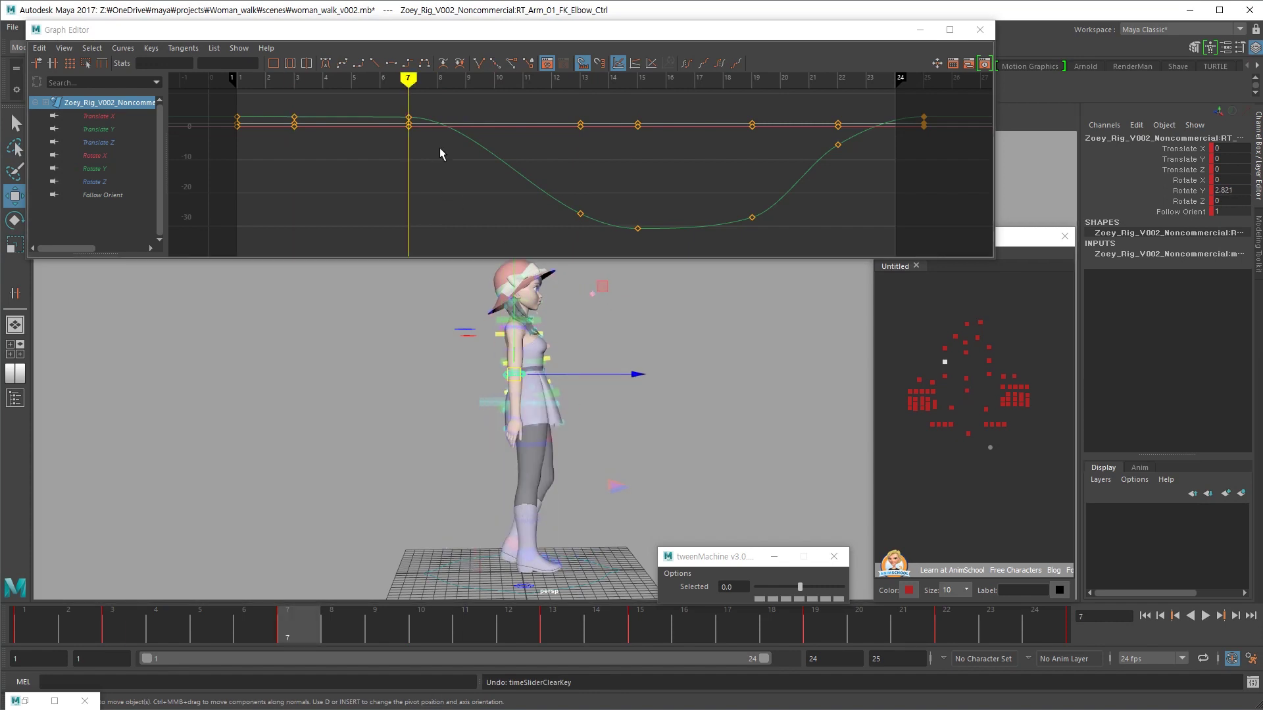
pyautogui.moveTo(422, 107); pyautogui.dragTo(405, 116)
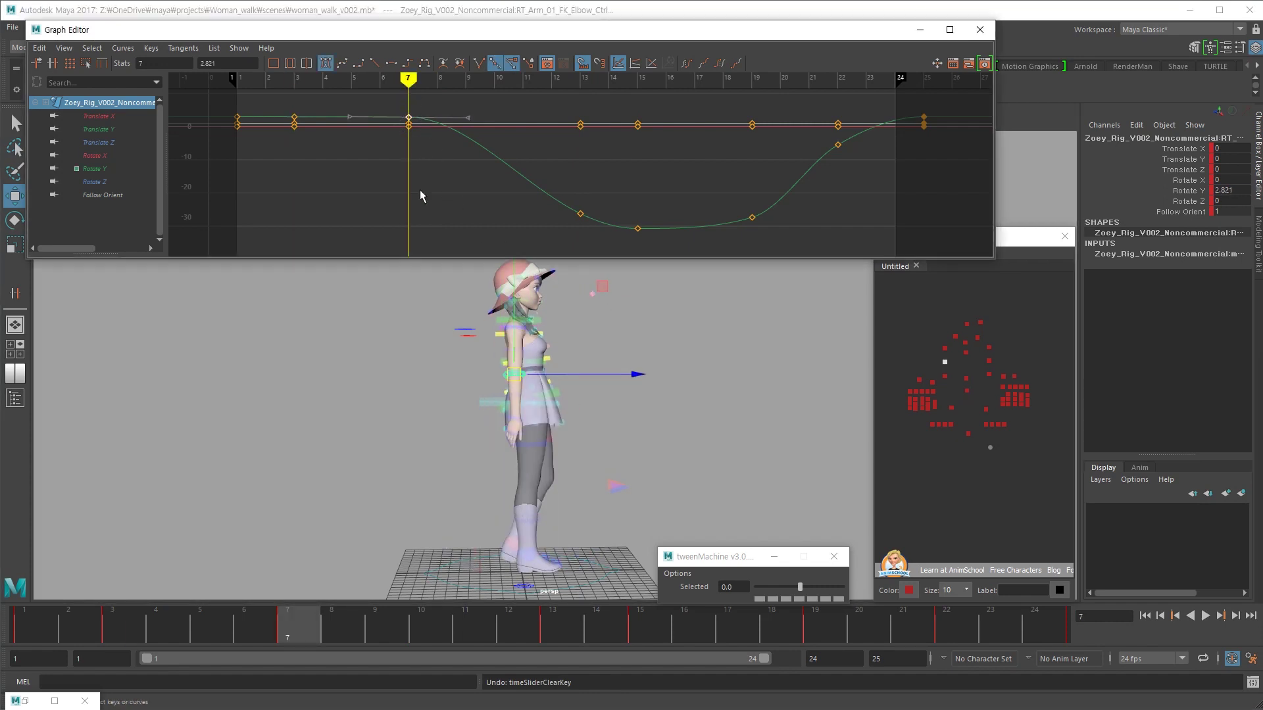
pyautogui.press(',')
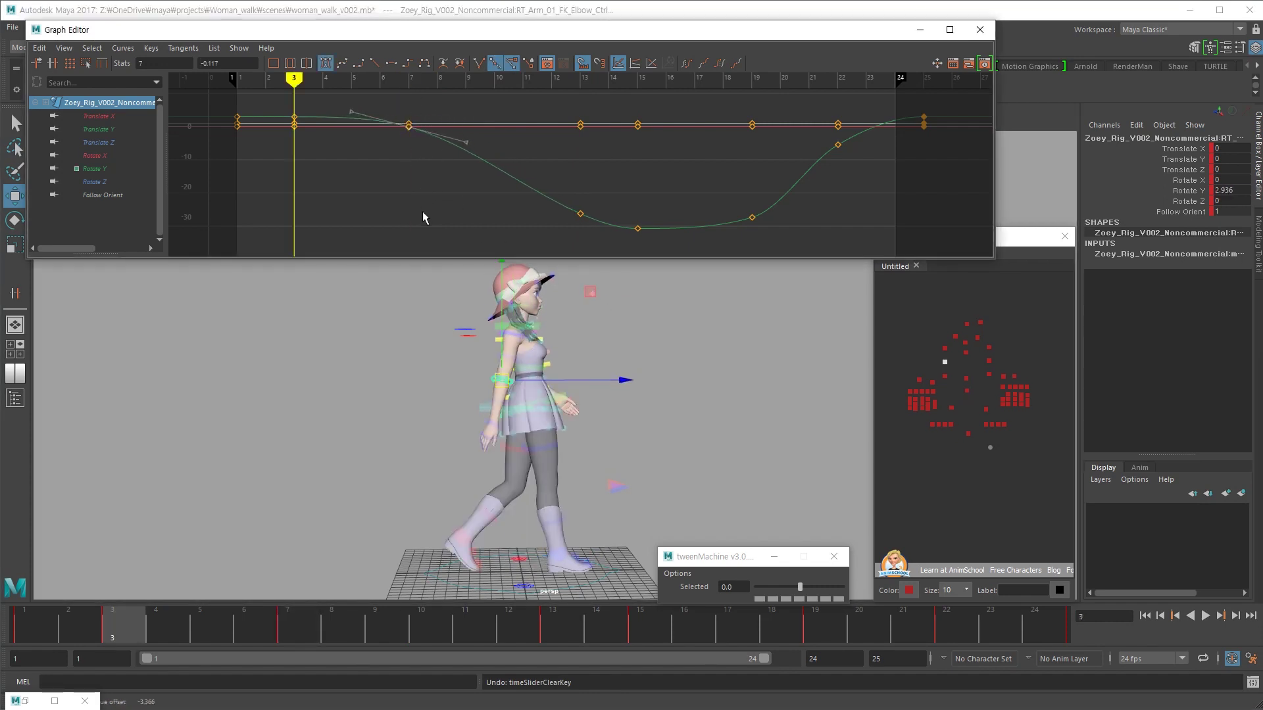
# - Delete the in-between Rotate Y keys around the peak of the left shoulder curve
pyautogui.click(601, 348)
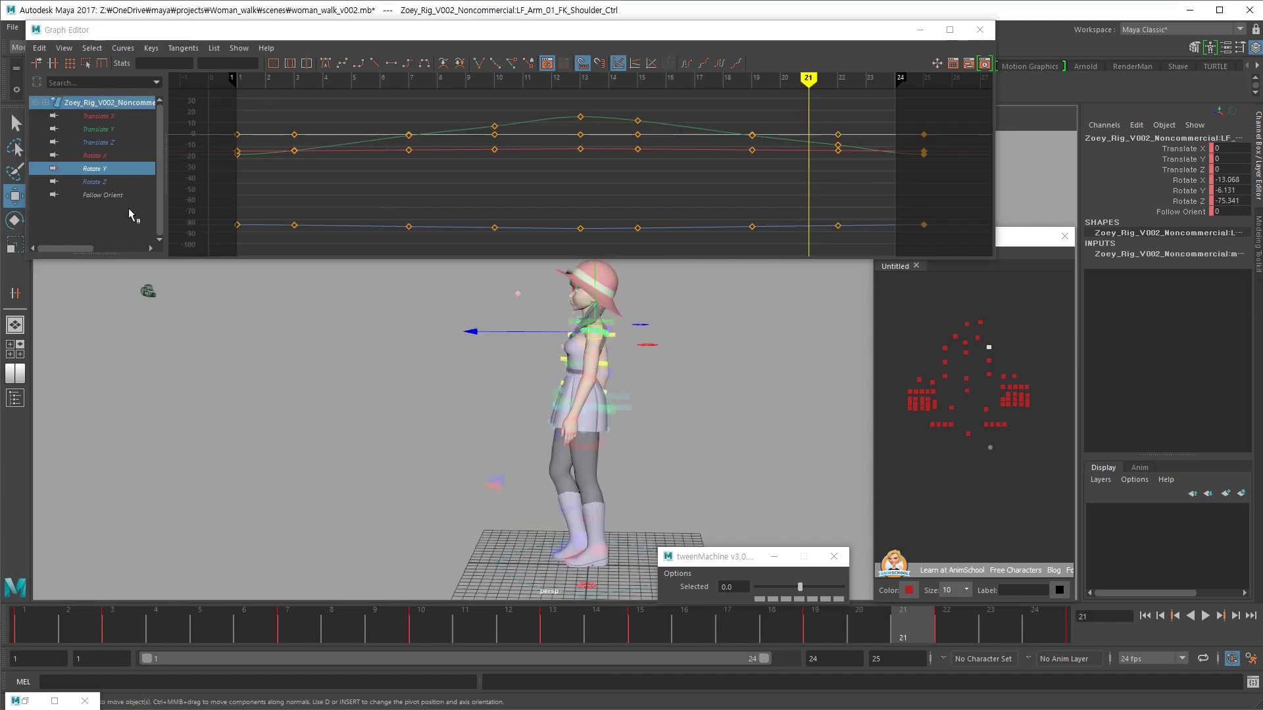
pyautogui.click(120, 169)
pyautogui.press('f')
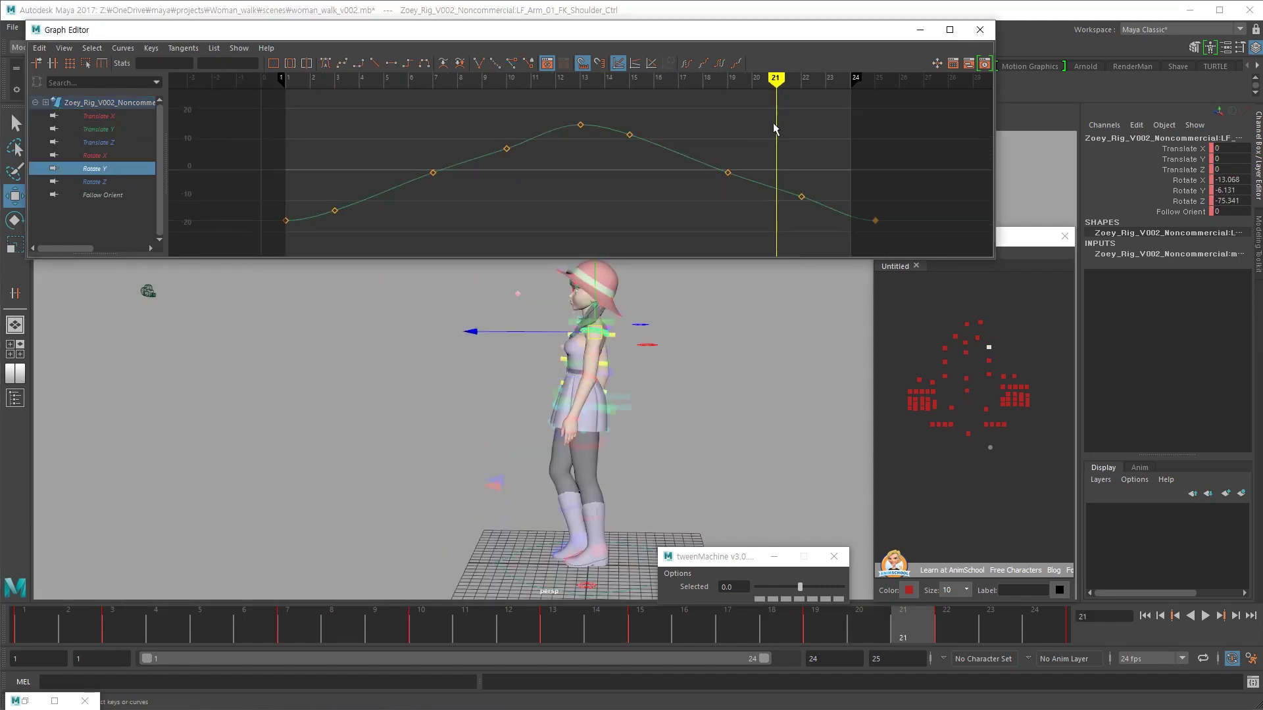
pyautogui.moveTo(597, 226); pyautogui.dragTo(615, 226)
pyautogui.press('Delete')
pyautogui.moveTo(530, 121); pyautogui.dragTo(483, 142)
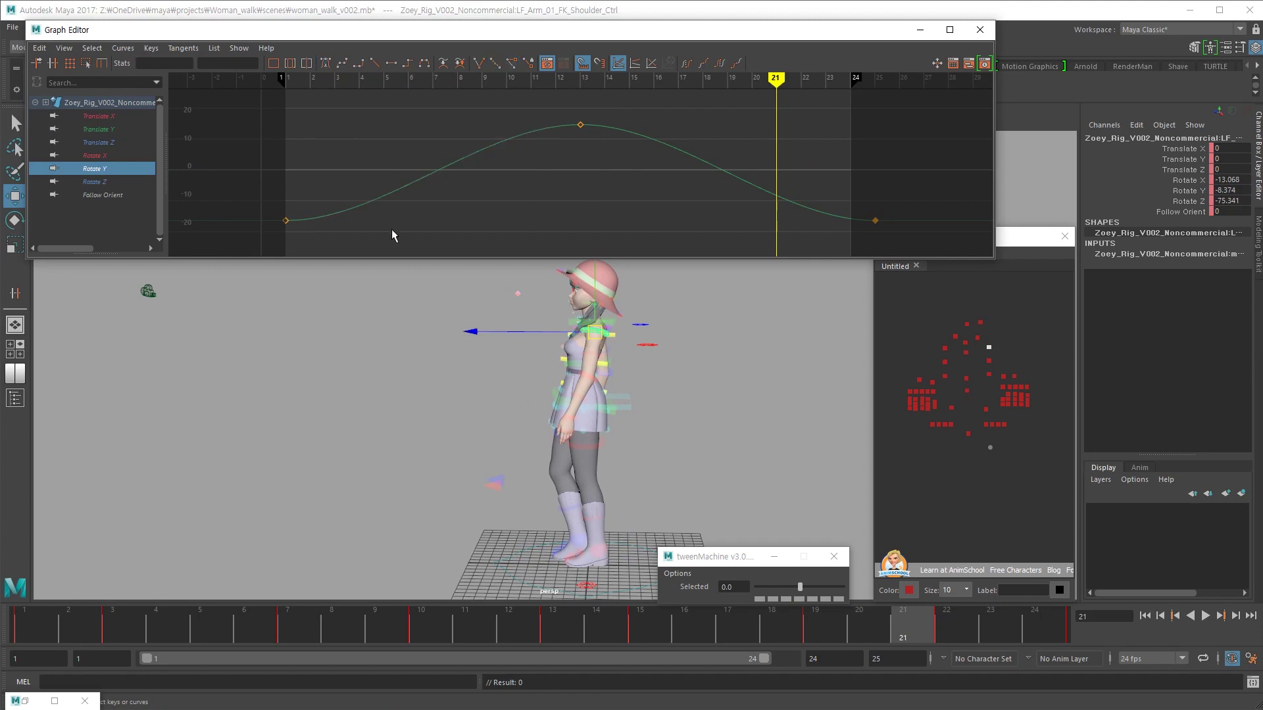
pyautogui.moveTo(165, 625); pyautogui.dragTo(244, 625)
# - Isolate the right shoulder's Rotate Y curve and play the walk to check it
pyautogui.click(945, 347)
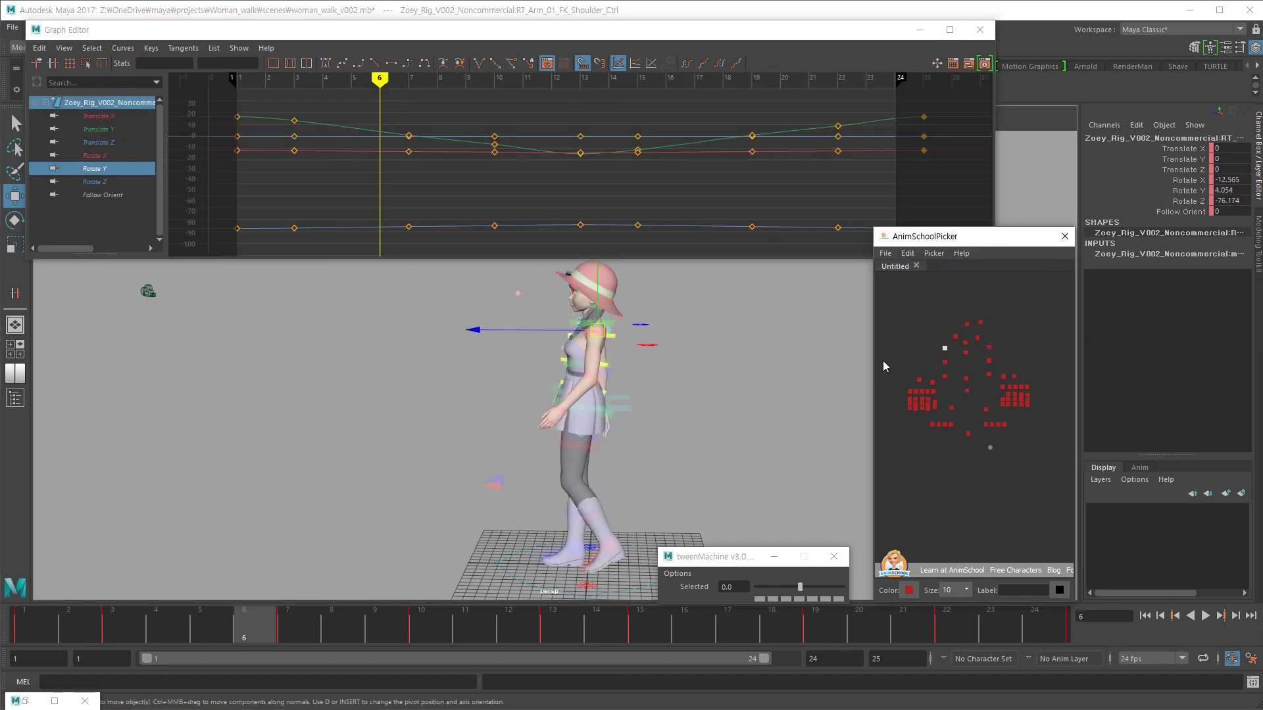
pyautogui.click(96, 168)
pyautogui.press('f')
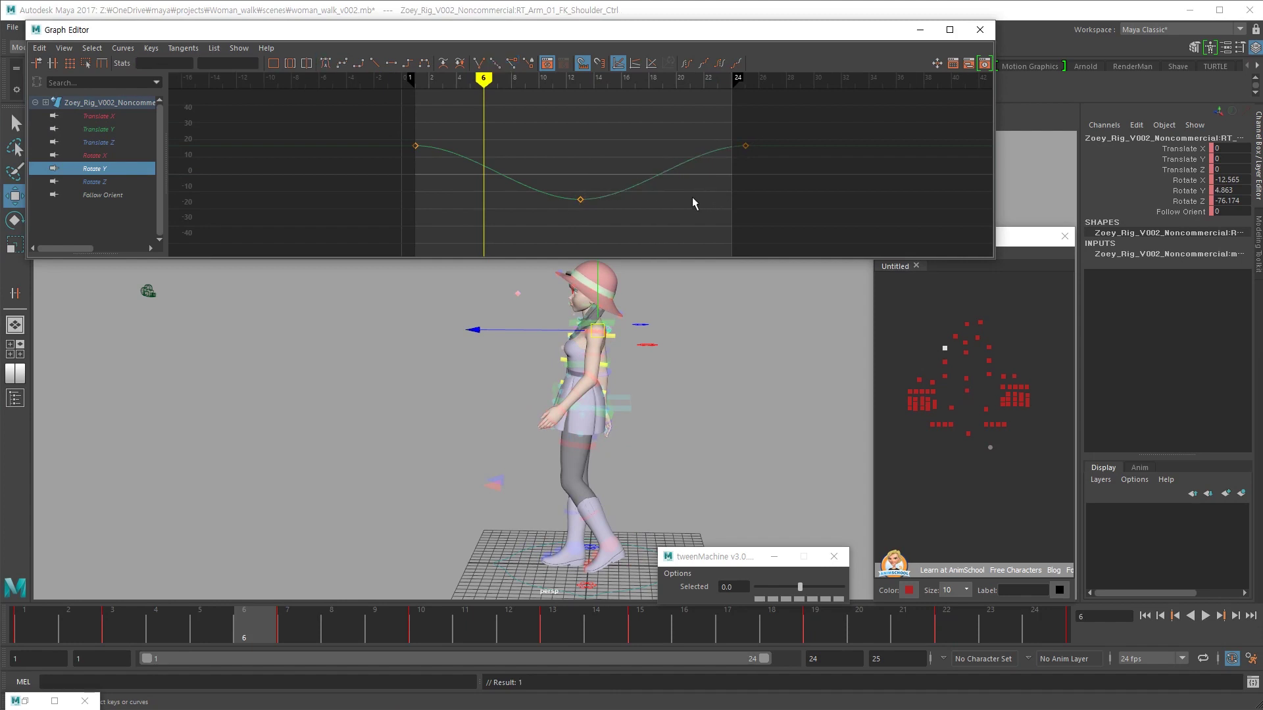
pyautogui.hotkey('alt', 'v')
pyautogui.moveTo(757, 474)
pyautogui.keyDown('alt'); pyautogui.mouseDown()
pyautogui.moveTo(845, 478)
pyautogui.moveTo(804, 459)
pyautogui.mouseUp(); pyautogui.keyUp('alt')
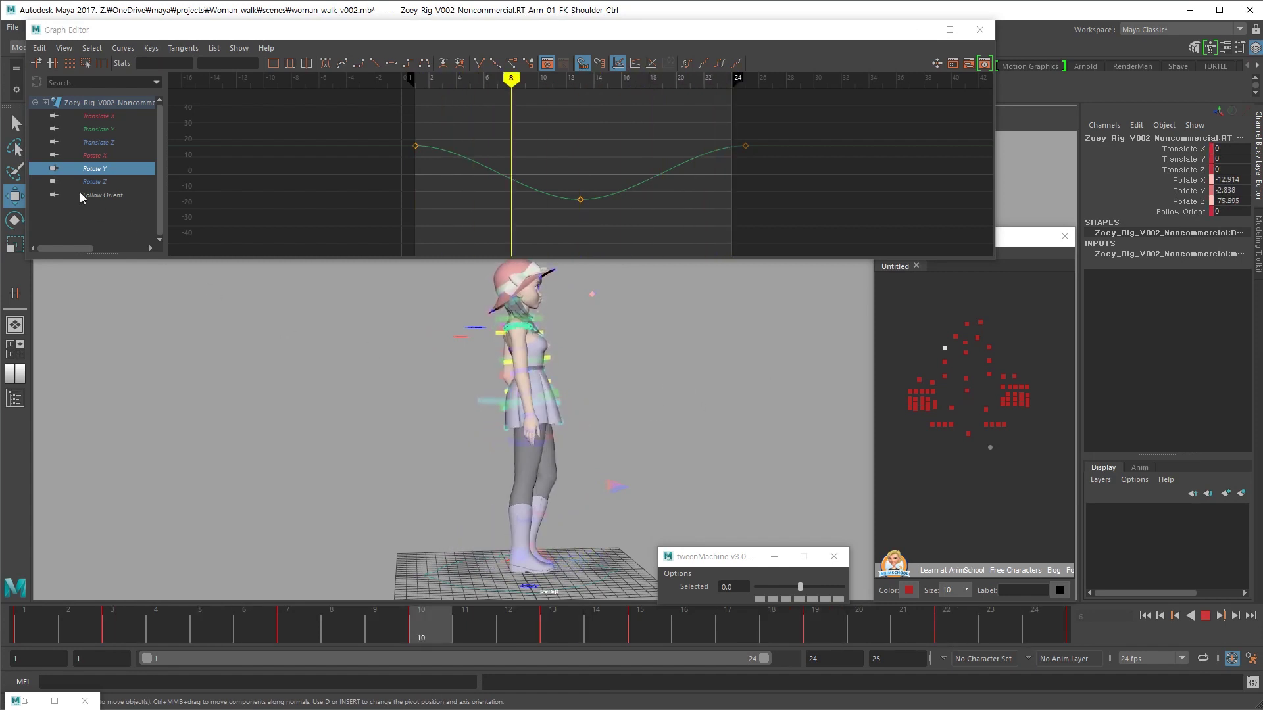
pyautogui.hotkey('alt', 'v')
pyautogui.click(95, 155)
# - Delete the three Rotate Z keys after the peak on the right shoulder
pyautogui.keyDown('ctrl'); pyautogui.click(112, 181); pyautogui.keyUp('ctrl')
pyautogui.moveTo(445, 239); pyautogui.dragTo(556, 236)
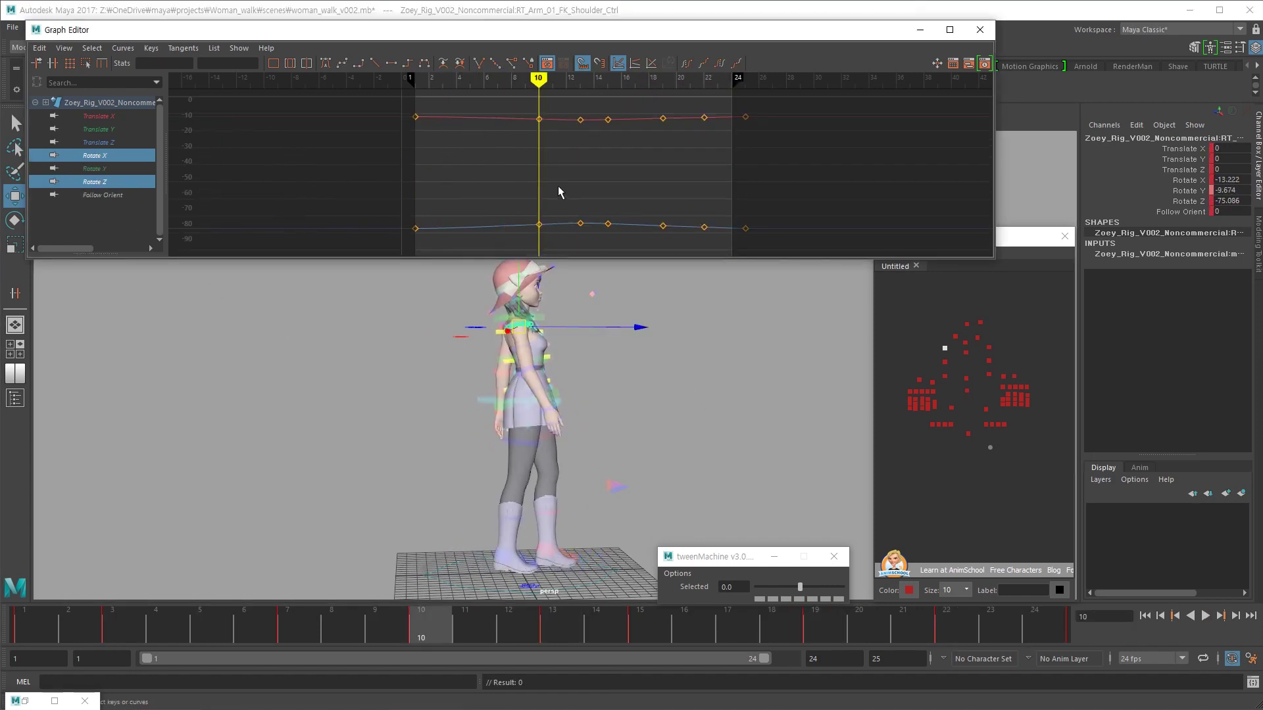
pyautogui.press('f')
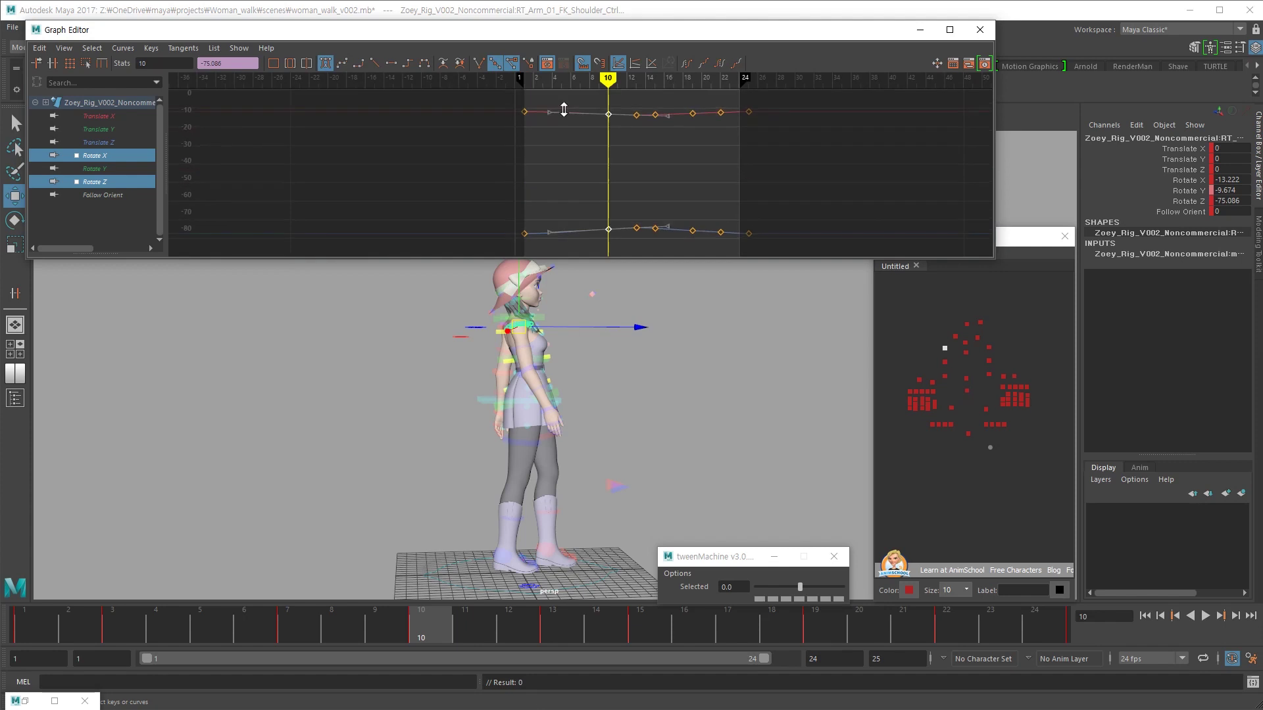
pyautogui.click(572, 164)
pyautogui.moveTo(566, 154); pyautogui.dragTo(643, 215)
pyautogui.press('Delete')
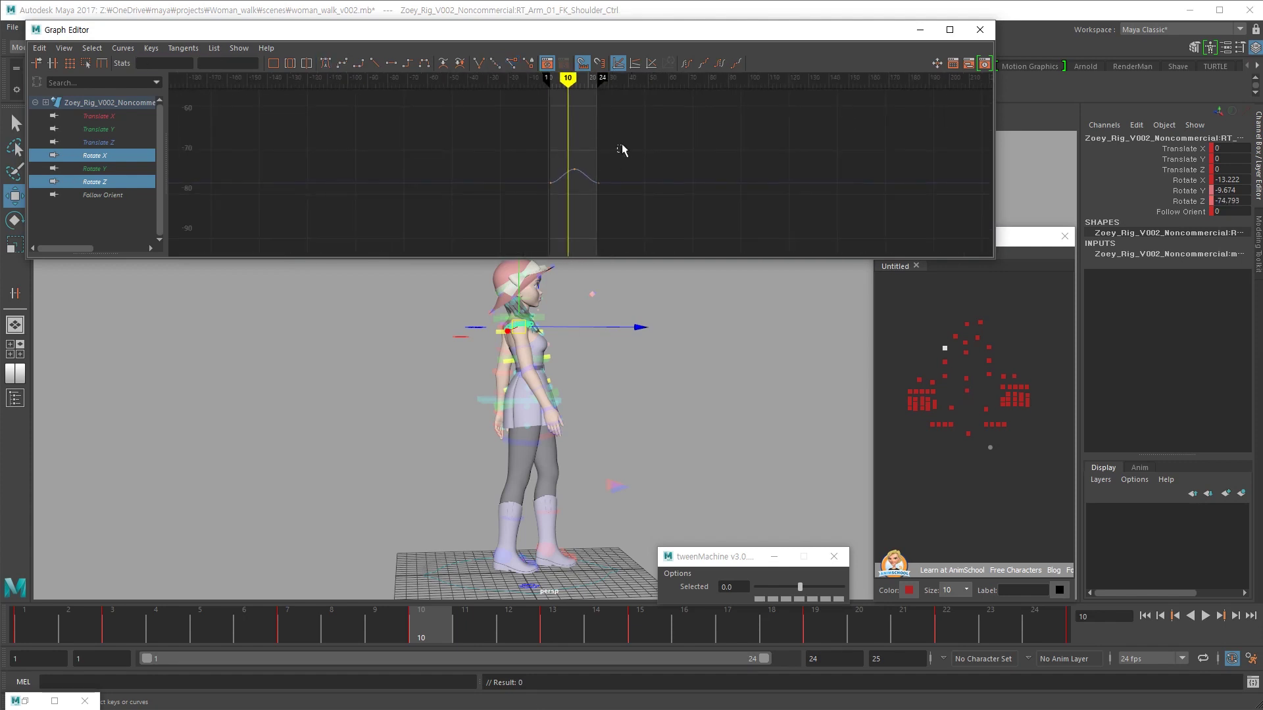
pyautogui.press('e')
pyautogui.press('a')
# - Play the walk and move the camera to view the character's legs from the side
pyautogui.keyDown('alt'); pyautogui.moveTo(625, 366); pyautogui.dragTo(528, 363); pyautogui.keyUp('alt')
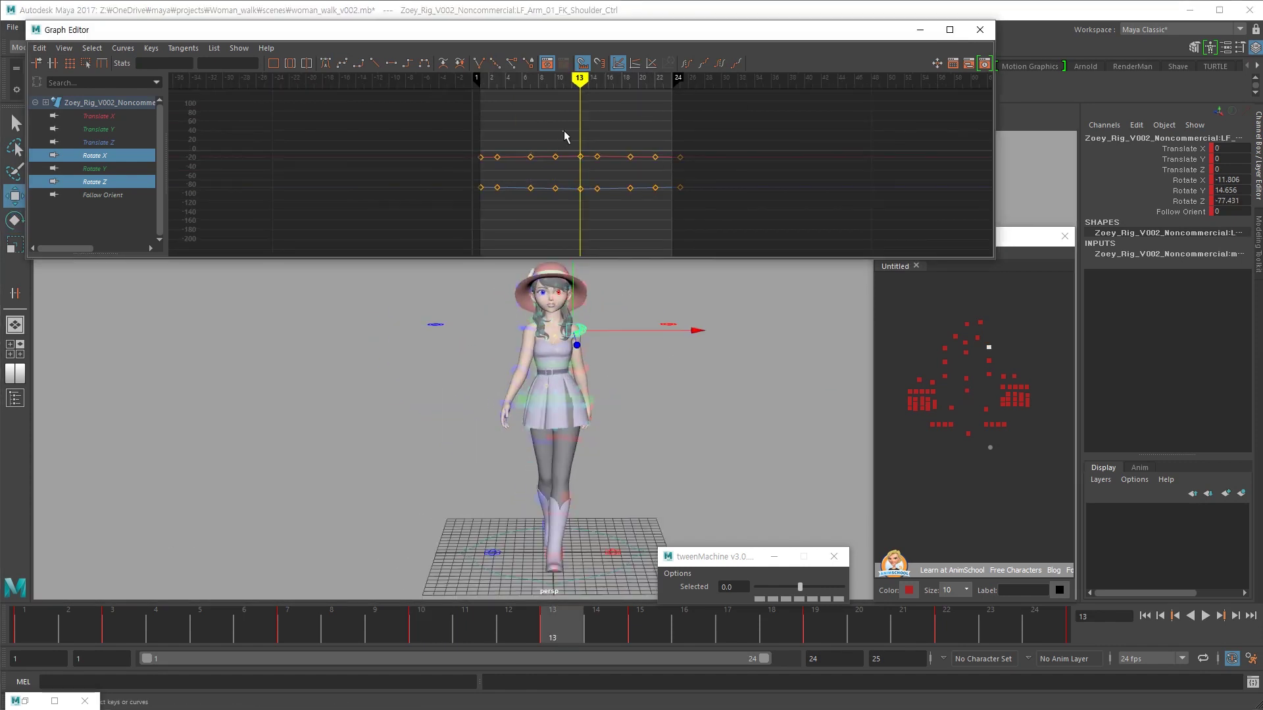
pyautogui.hotkey('alt', 'v')
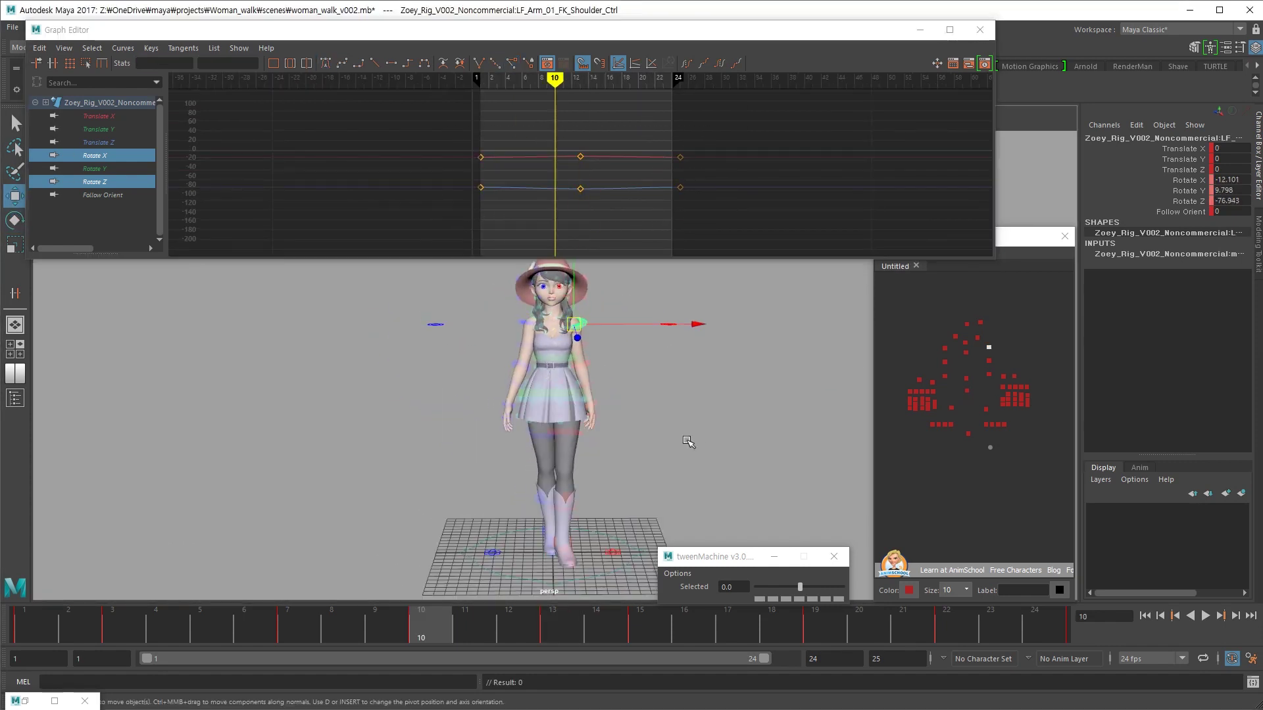
pyautogui.click(688, 438)
pyautogui.keyDown('alt'); pyautogui.moveTo(482, 452); pyautogui.dragTo(536, 410, button='middle'); pyautogui.keyUp('alt')
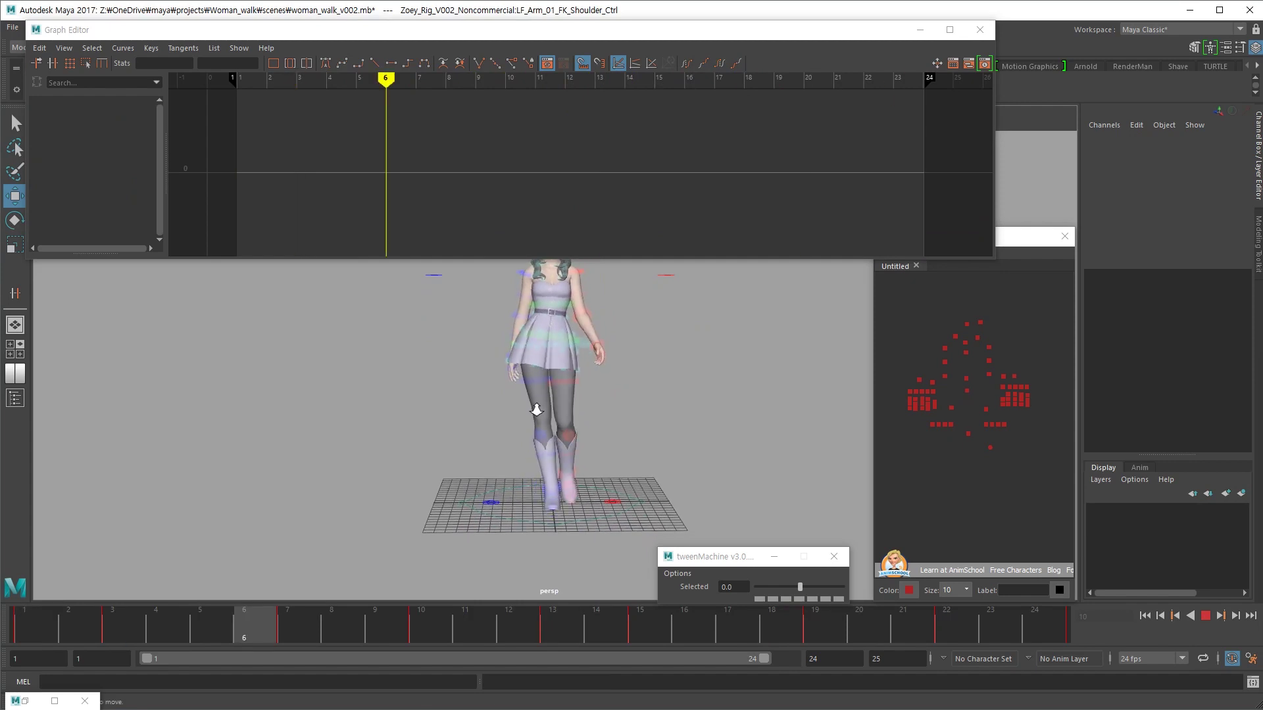
pyautogui.keyDown('alt'); pyautogui.moveTo(536, 410); pyautogui.dragTo(623, 461, button='right'); pyautogui.keyUp('alt')
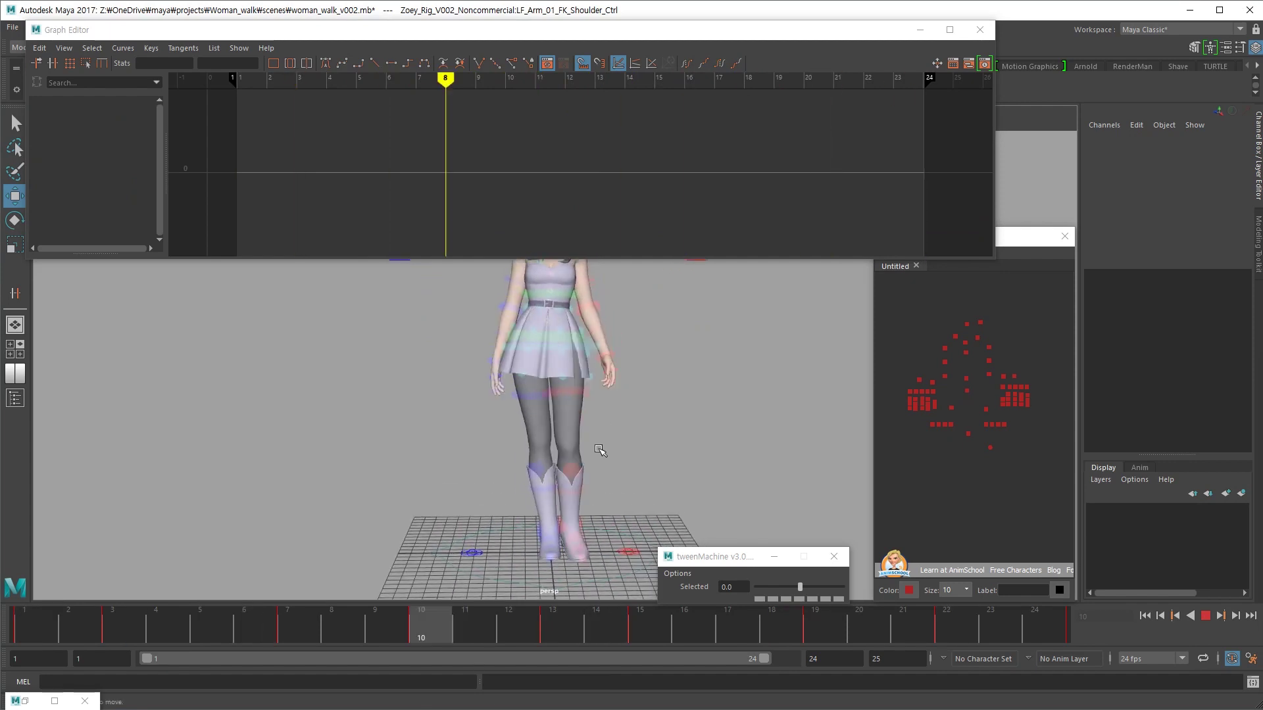
pyautogui.keyDown('alt'); pyautogui.moveTo(617, 459); pyautogui.dragTo(208, 290); pyautogui.keyUp('alt')
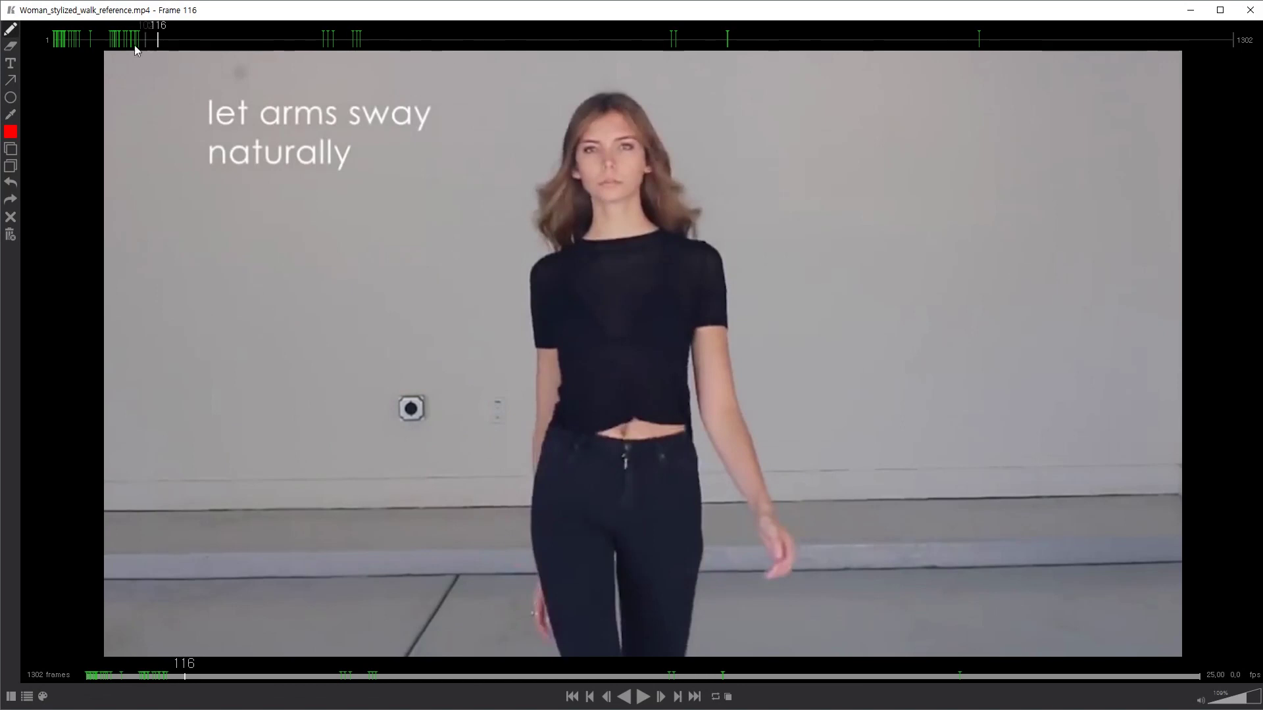
# - Play and pause the walk reference video, then minimize the player
pyautogui.press('Home')
pyautogui.press('space')
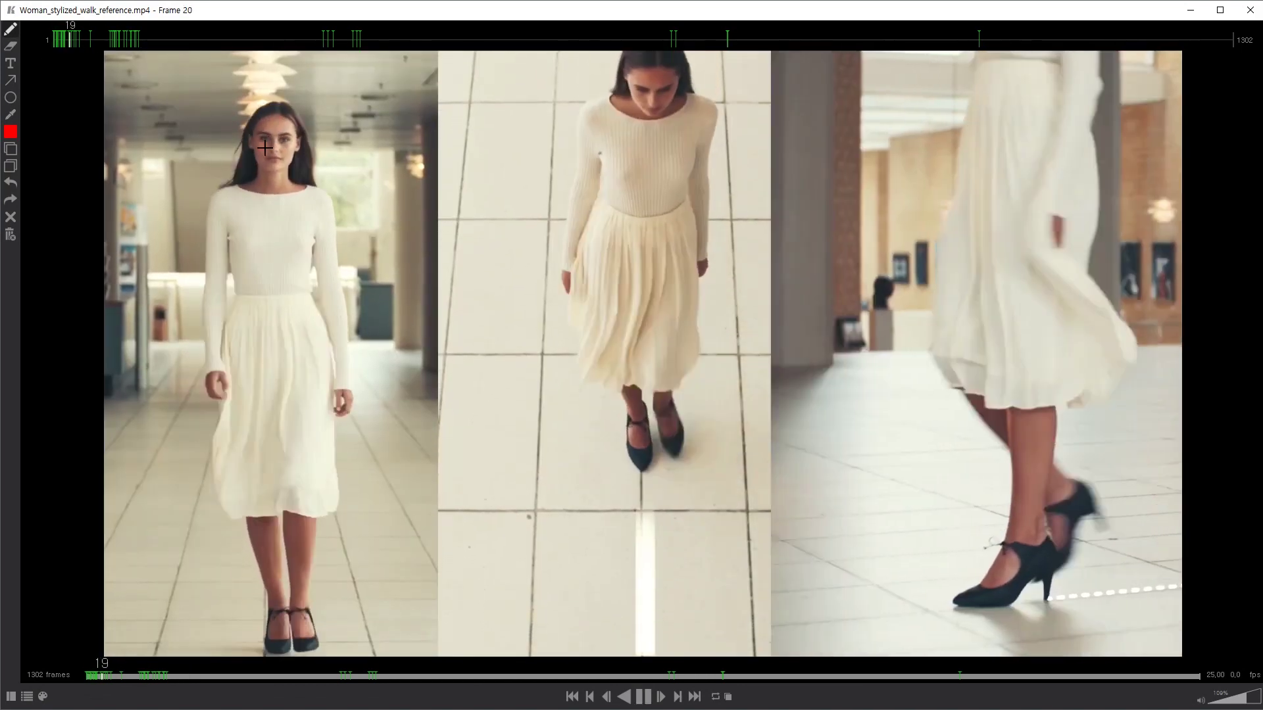
pyautogui.press('space')
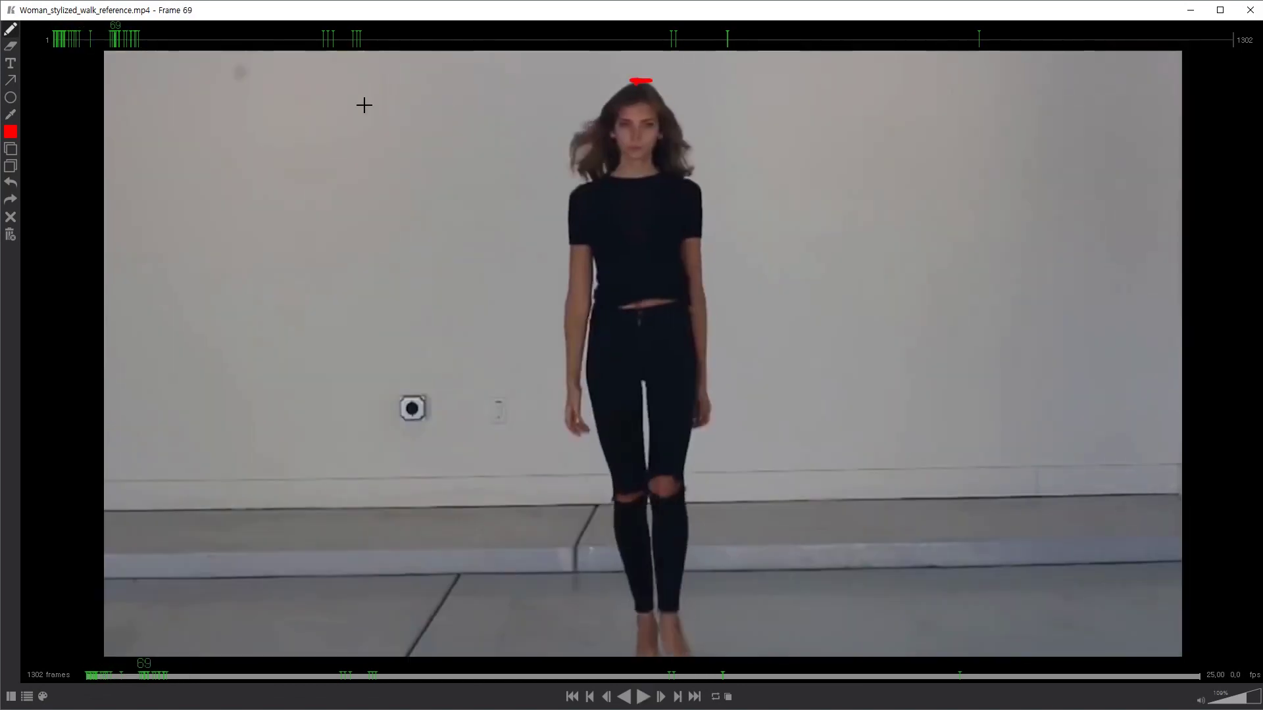
pyautogui.click(1191, 15)
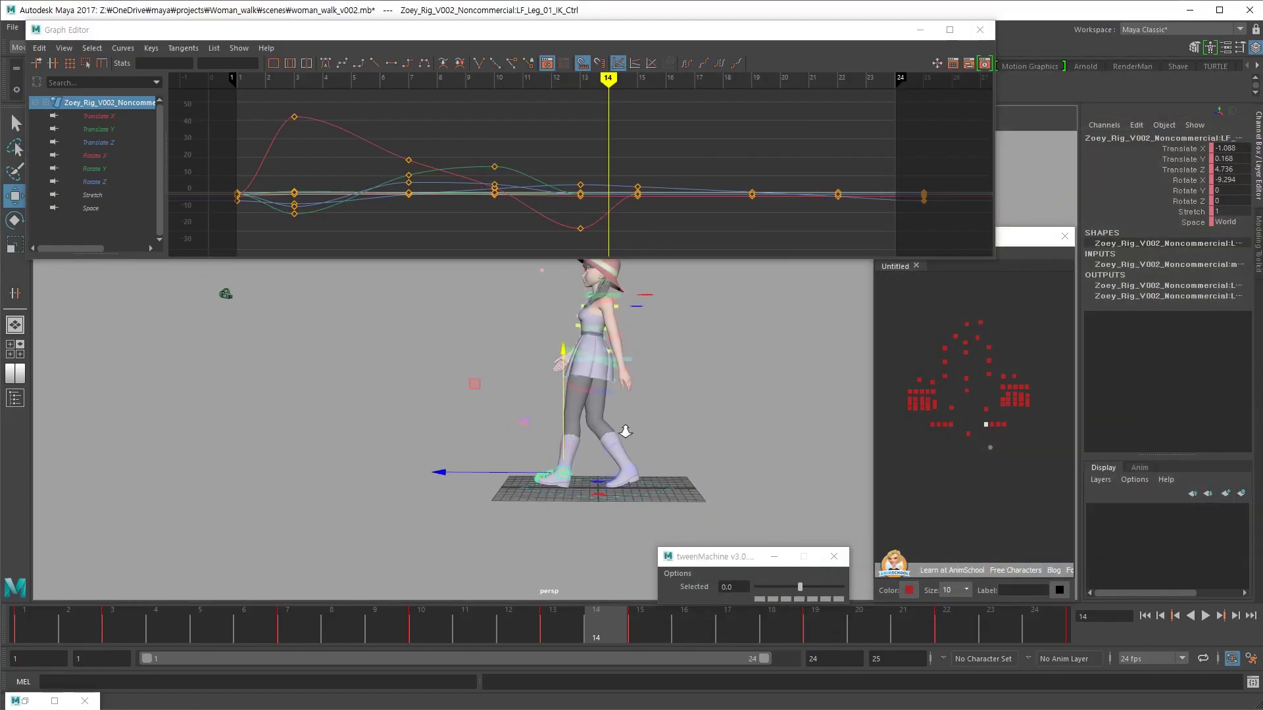
# - Extend the playback range end back to frame 25
pyautogui.hotkey('alt', 'v')
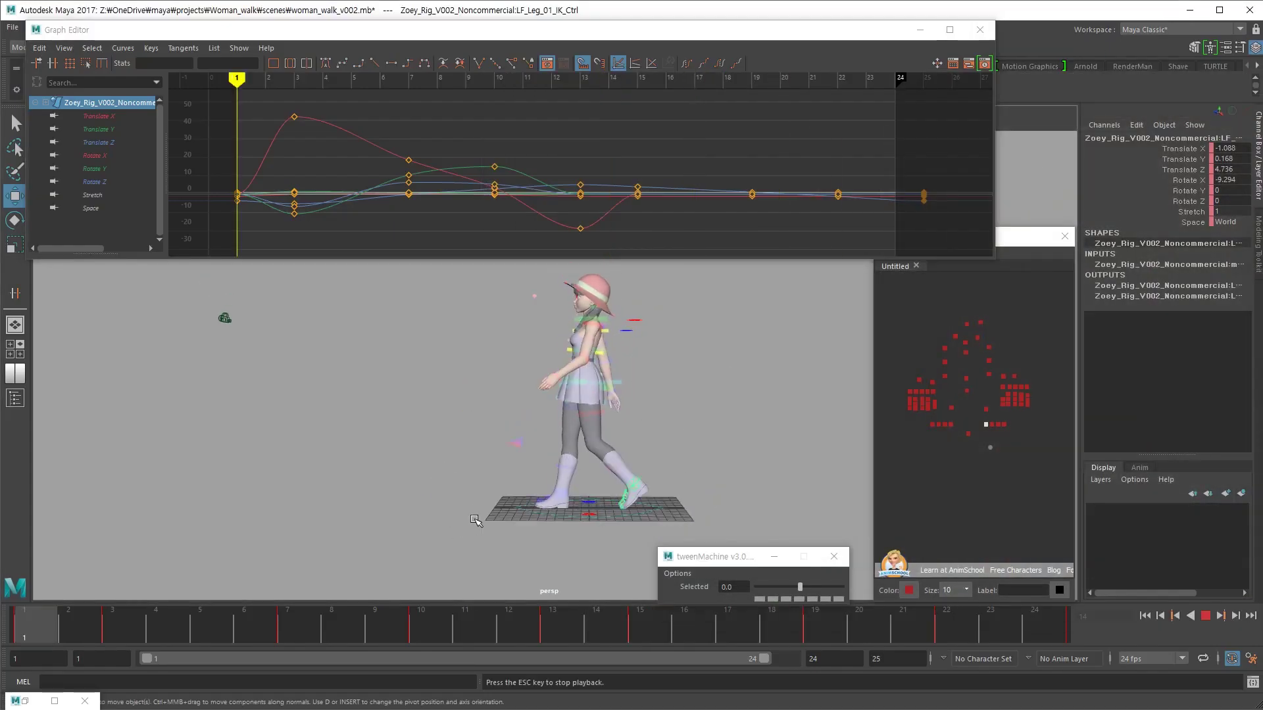
pyautogui.hotkey('alt', 'v')
pyautogui.hotkey('alt', 'shift', 'v')
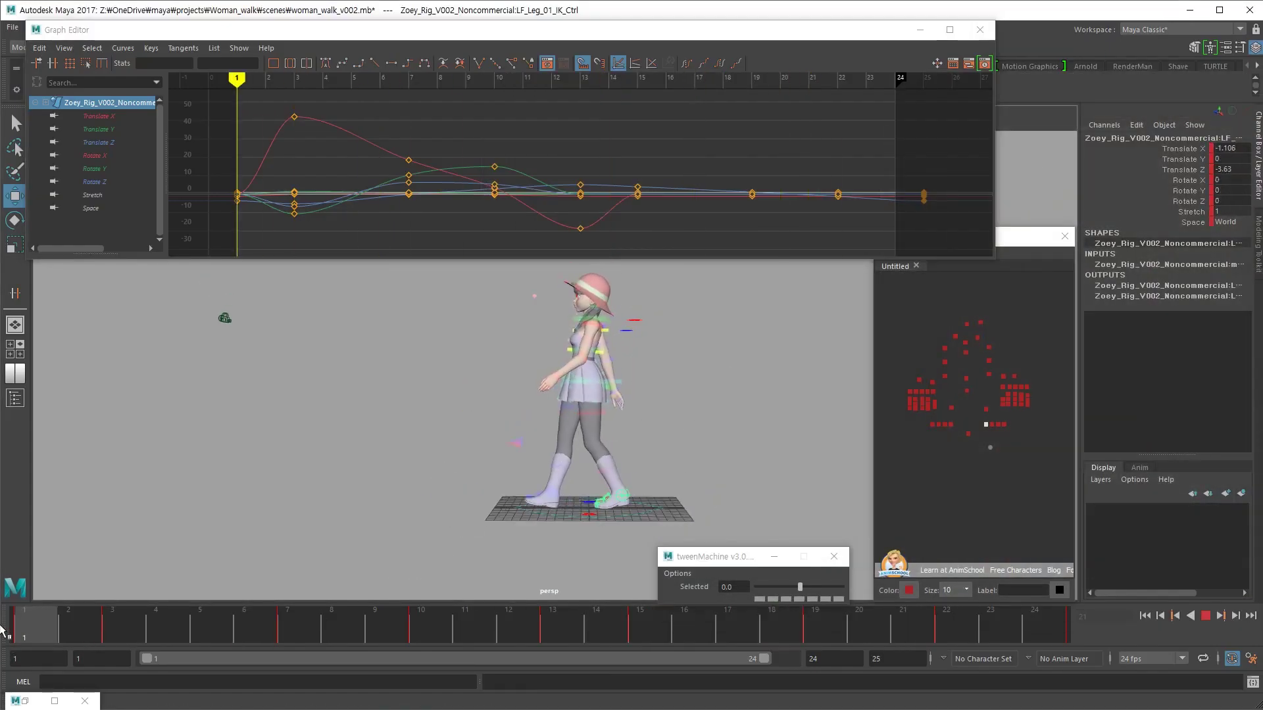
pyautogui.press('e')
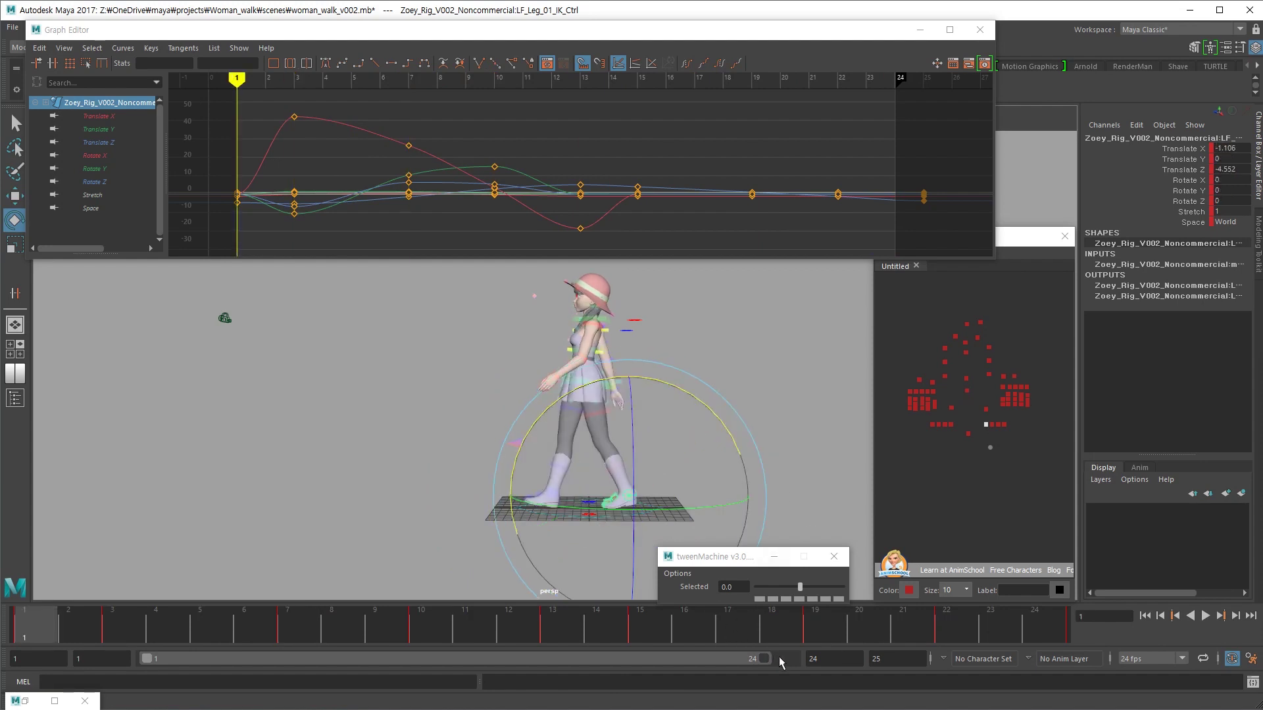
pyautogui.moveTo(779, 657); pyautogui.dragTo(789, 656)
# - Nudge the right leg IK control slightly along Z
pyautogui.press('w')
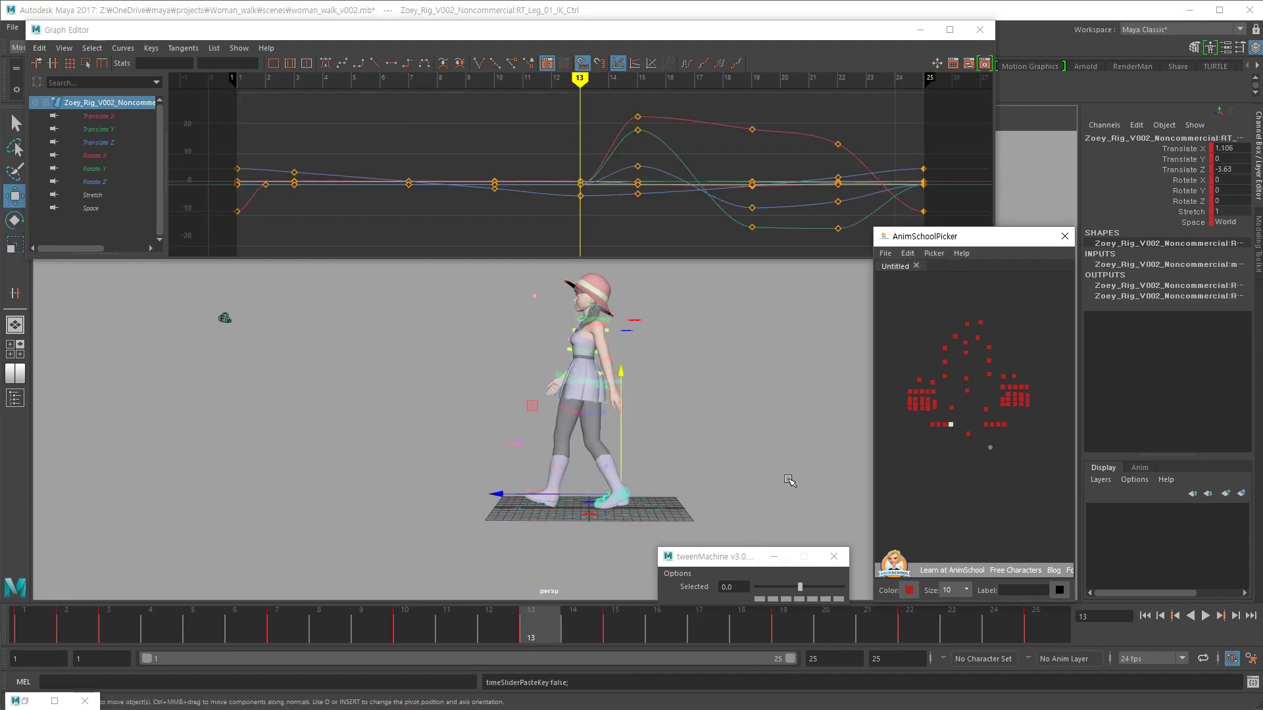
pyautogui.moveTo(602, 493); pyautogui.dragTo(596, 499)
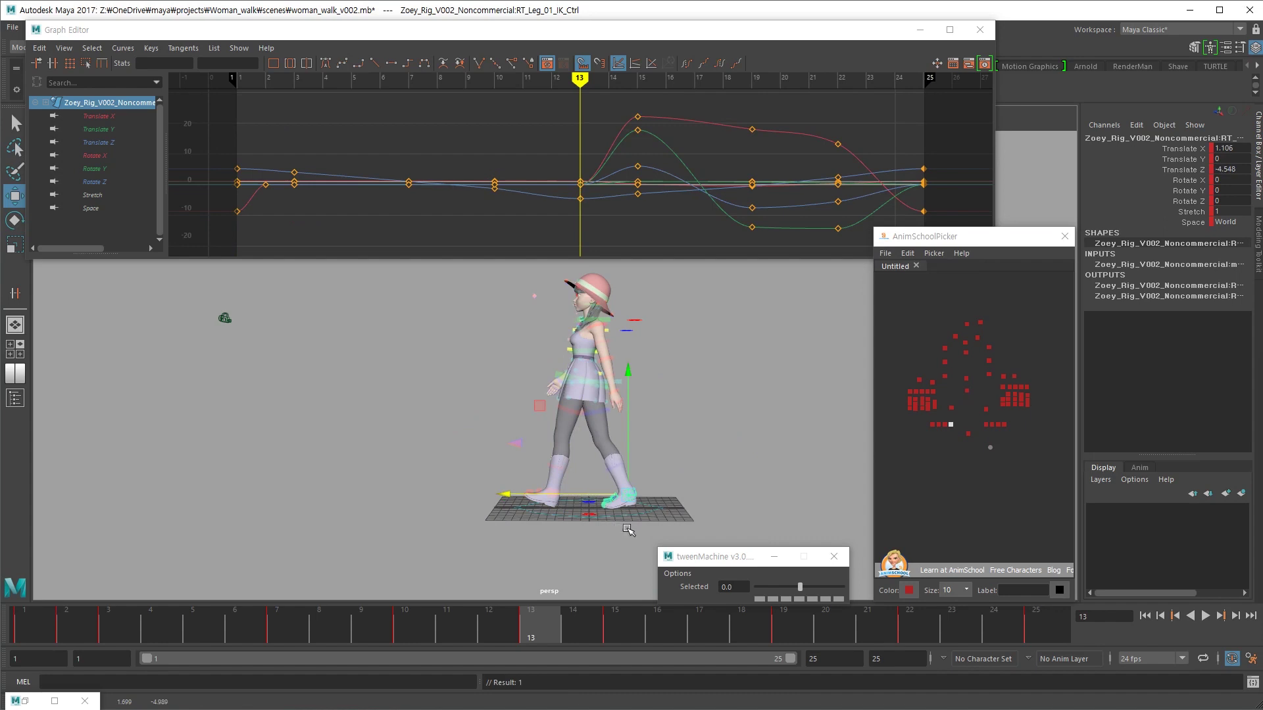
pyautogui.hotkey('ctrl', 'z')
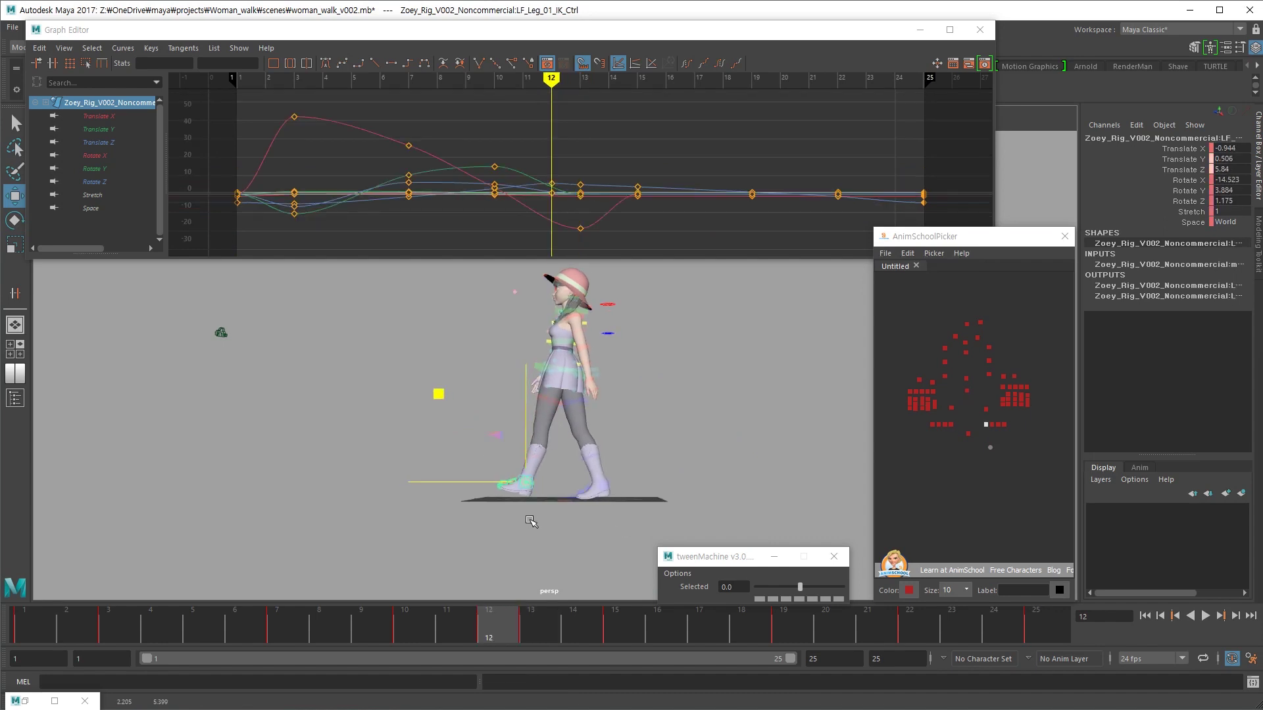
# - Roll the left leg IK control further forward at frame 12, key it, and review frames 12–13
pyautogui.press('e')
pyautogui.moveTo(630, 507); pyautogui.dragTo(719, 428)
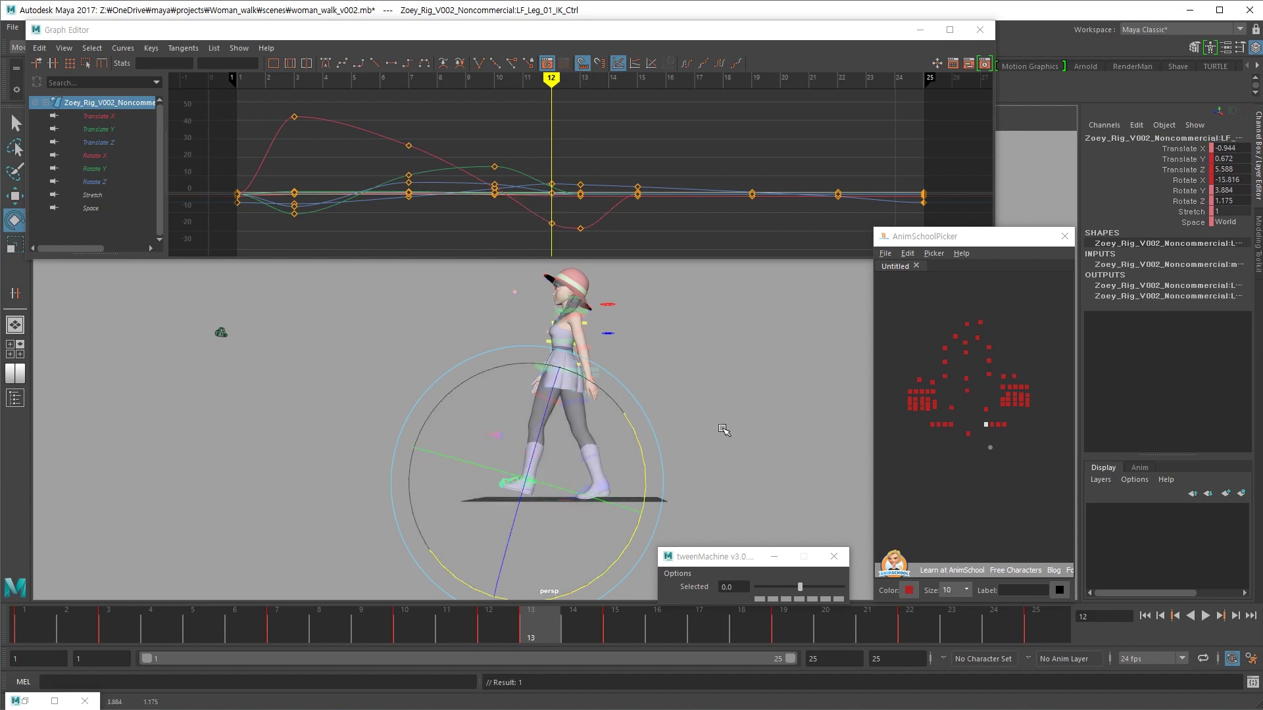
pyautogui.press('w')
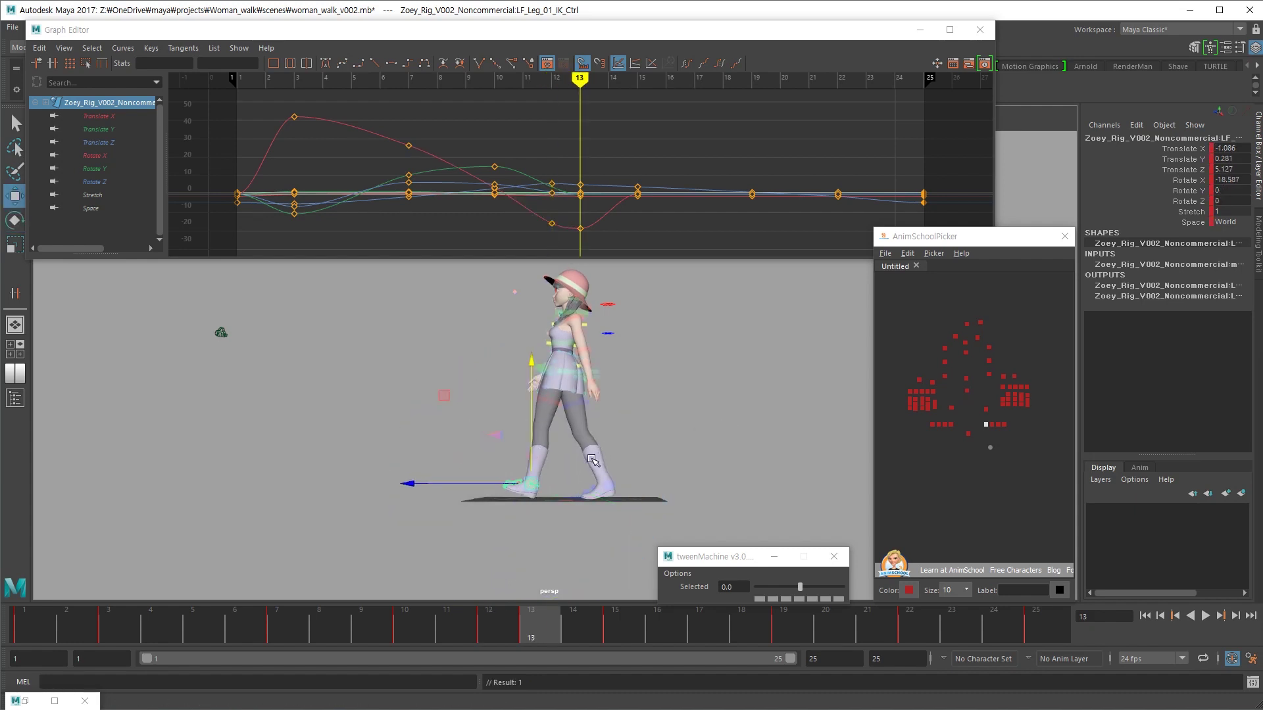
pyautogui.press('e')
pyautogui.hotkey('alt', ',')
pyautogui.scroll(5, 526, 474)
pyautogui.hotkey('alt', ',')
pyautogui.hotkey('alt', '.')
pyautogui.hotkey('alt', '.')
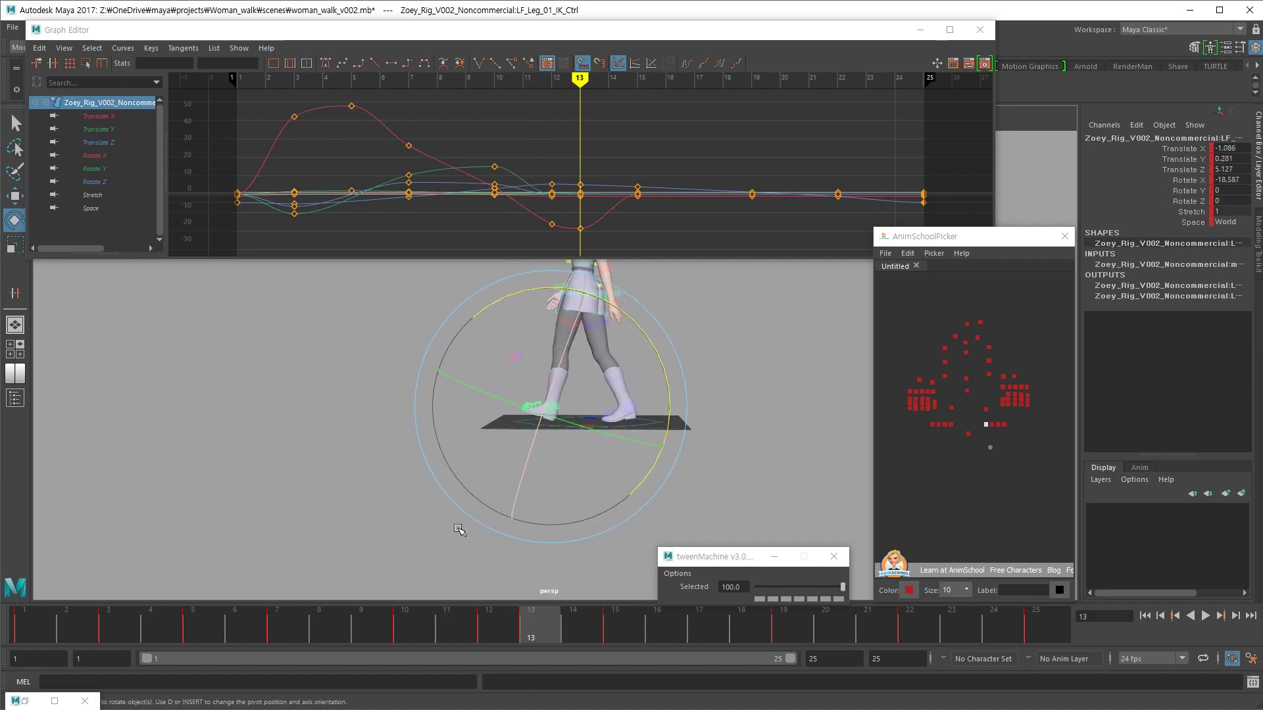
pyautogui.hotkey('alt', ',')
pyautogui.hotkey('alt', ',')
pyautogui.hotkey('alt', '.')
pyautogui.hotkey('alt', '.')
pyautogui.hotkey('alt', 'v')
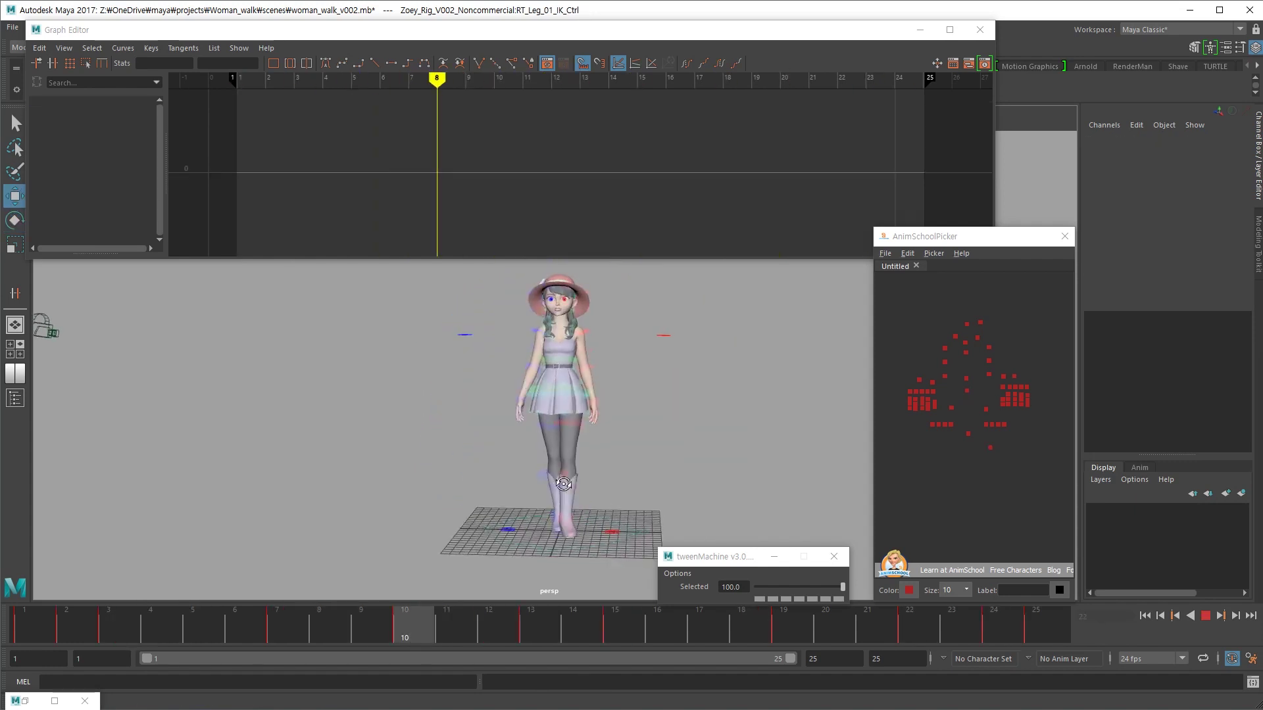
# - Select the head neck IK control in the picker and delete all its Graph Editor keys
pyautogui.keyDown('alt'); pyautogui.moveTo(563, 484); pyautogui.dragTo(759, 391, button='right'); pyautogui.keyUp('alt')
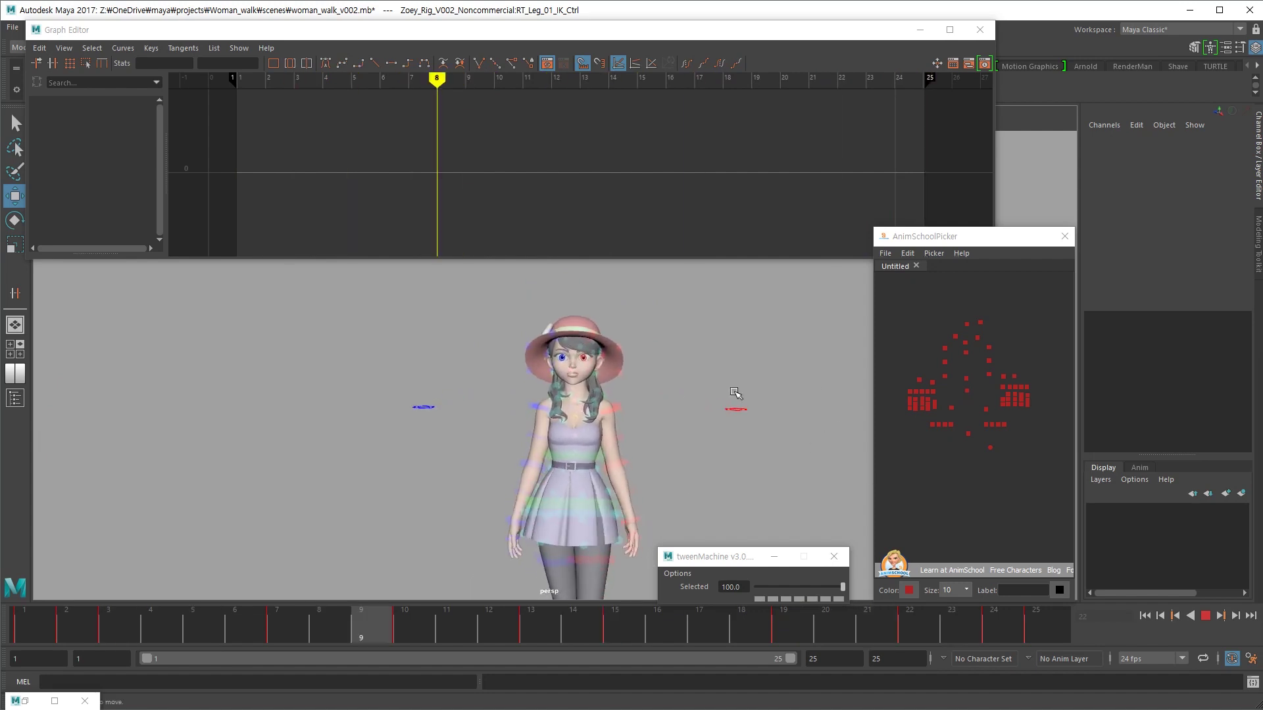
pyautogui.click(966, 323)
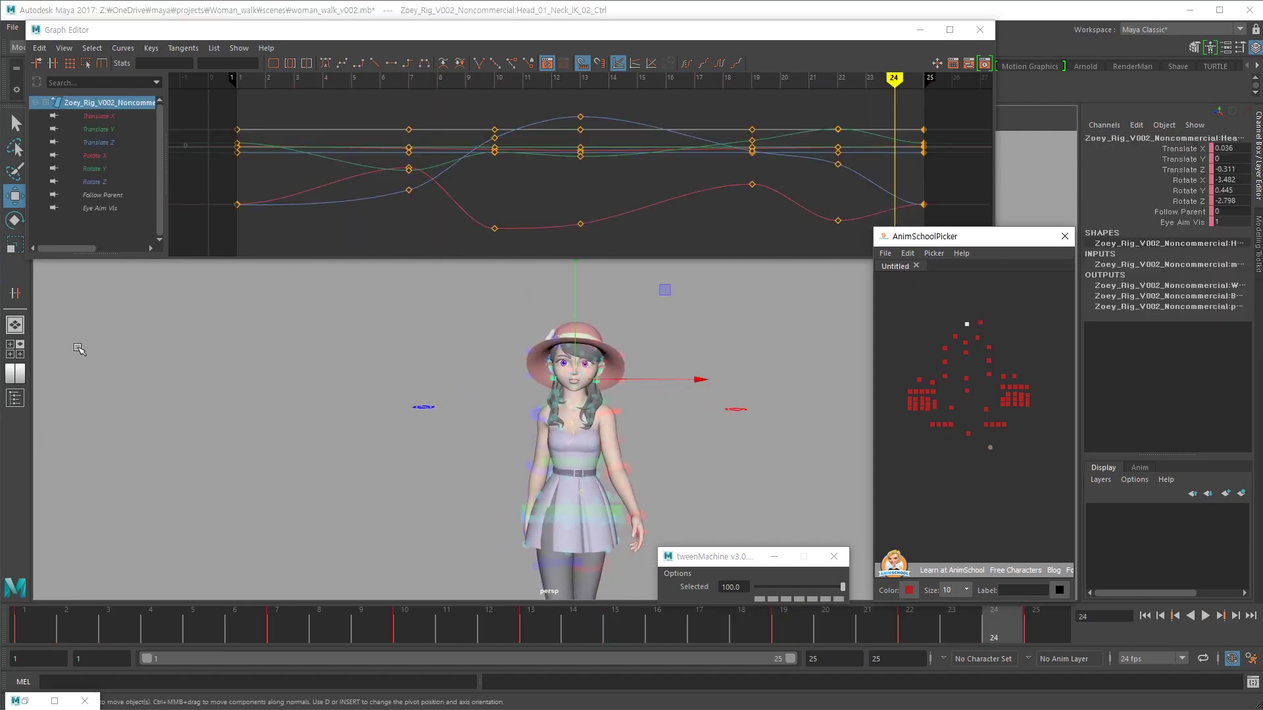
pyautogui.click(32, 630)
pyautogui.press('f')
pyautogui.moveTo(783, 238); pyautogui.dragTo(893, 146)
pyautogui.press('Delete')
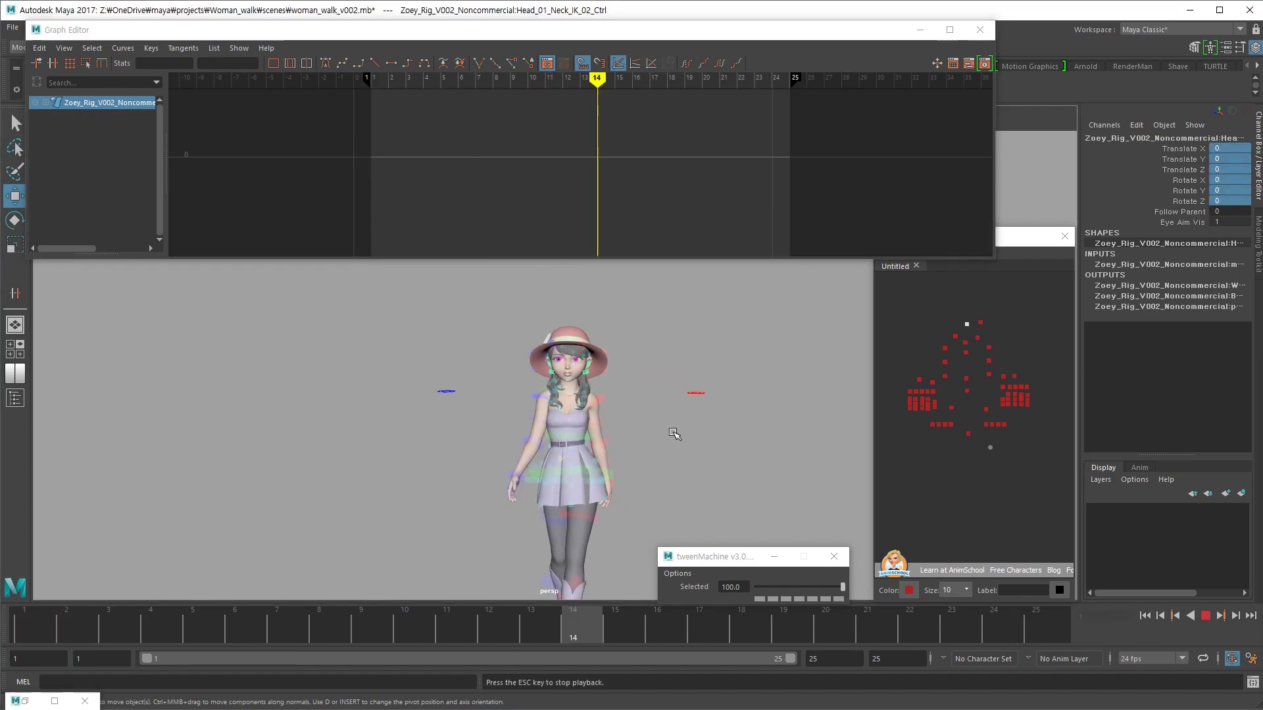
pyautogui.press('Escape')
pyautogui.click(972, 346)
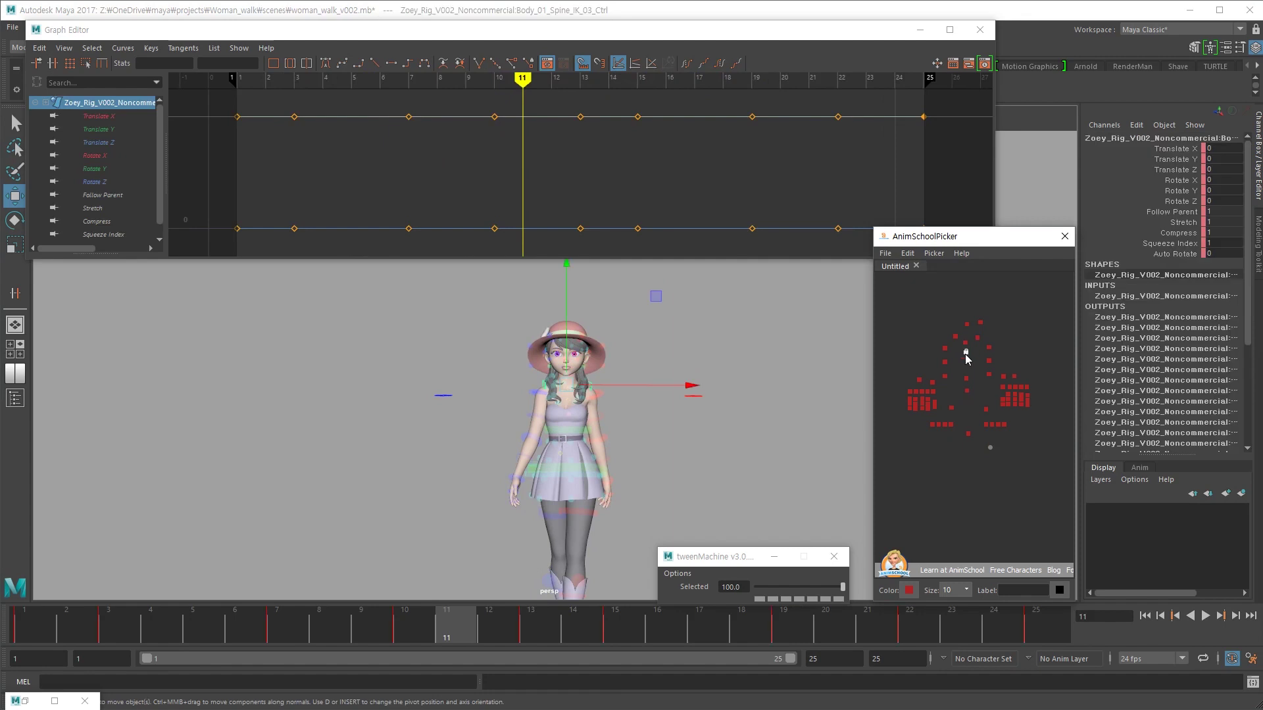
# - Isolate the spine's Rotate Z curve, adjust its frame-7 key, and play back the sway
pyautogui.click(111, 176)
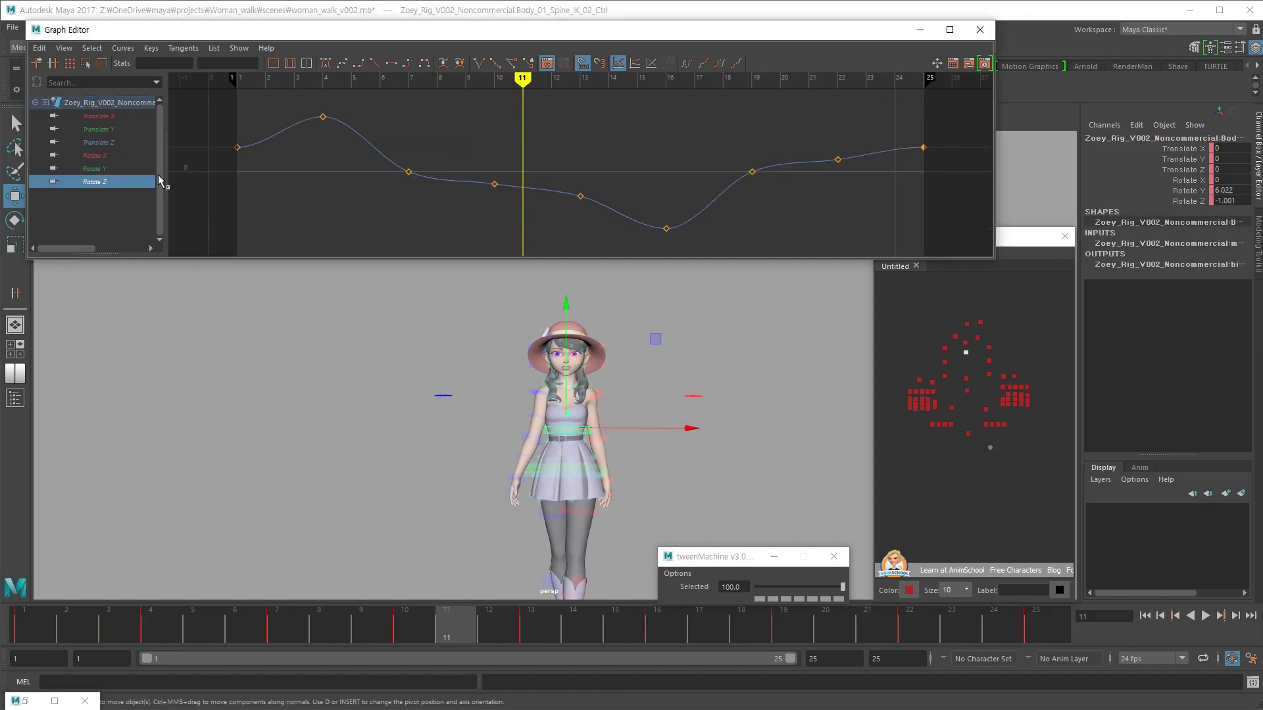
pyautogui.moveTo(85, 613)
pyautogui.mouseDown()
pyautogui.moveTo(30, 628)
pyautogui.moveTo(277, 621)
pyautogui.mouseUp()
pyautogui.click(409, 172)
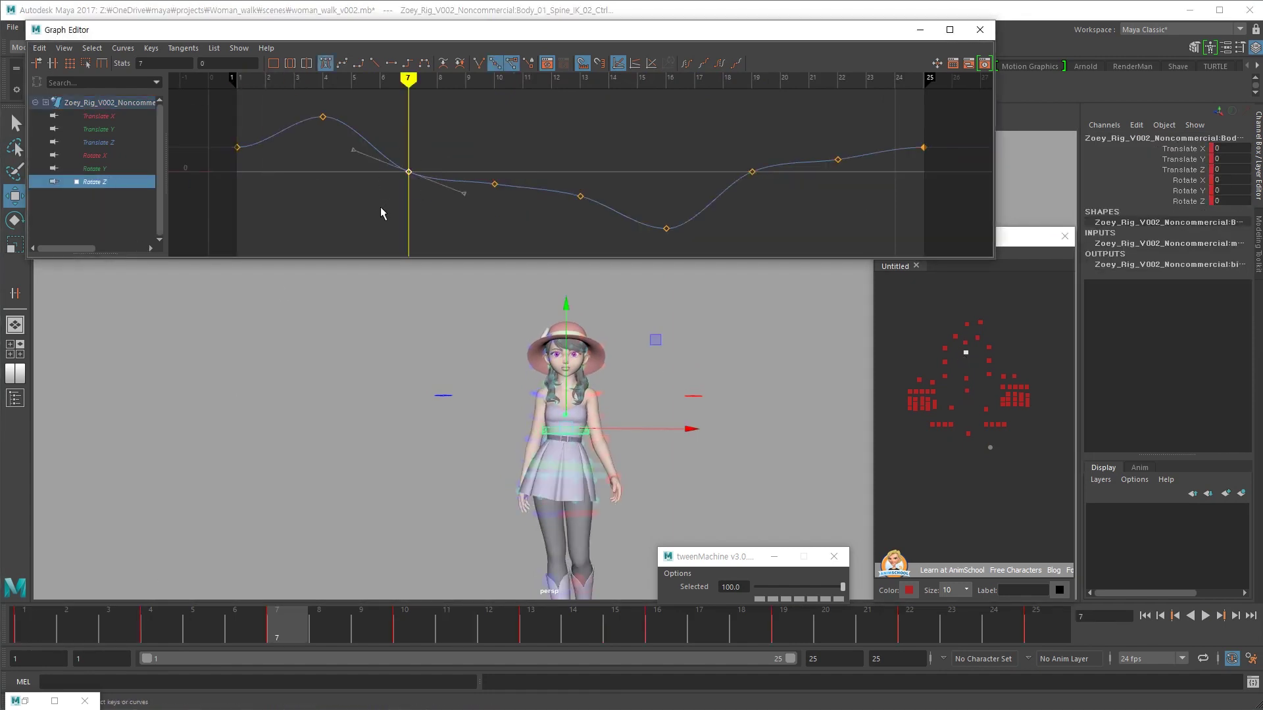
pyautogui.press(',')
pyautogui.press('.')
pyautogui.press('.')
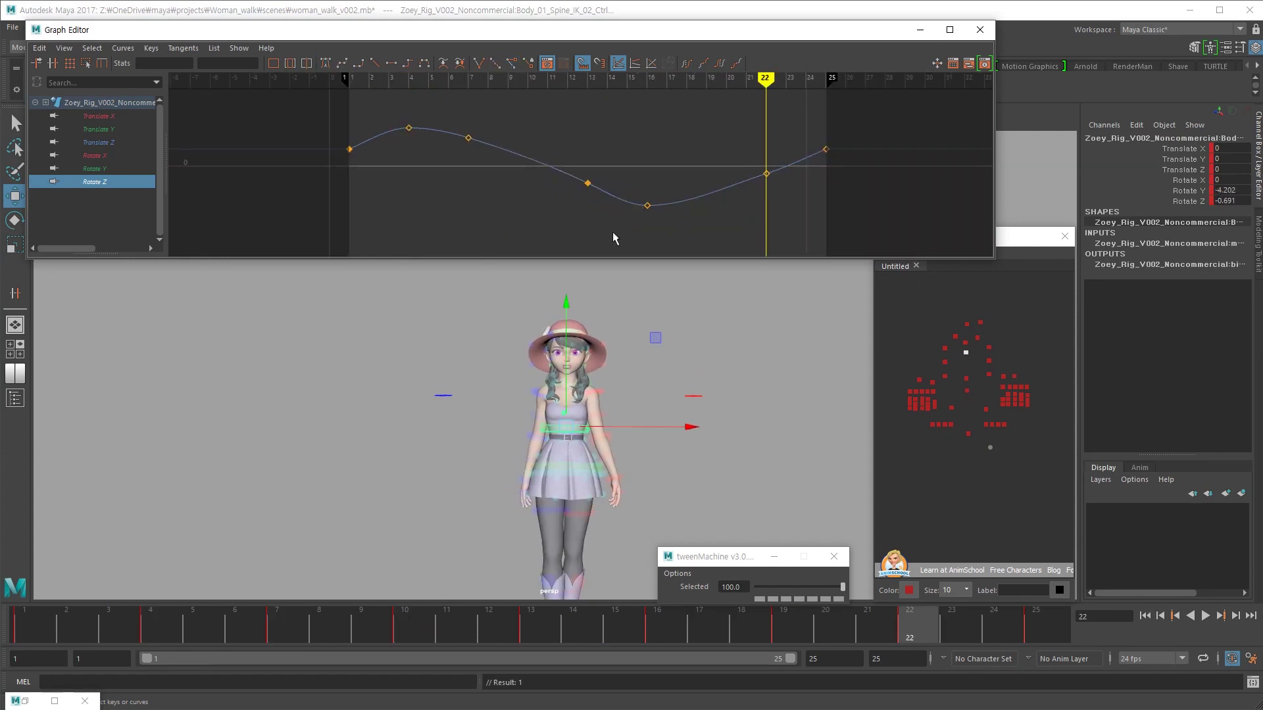
pyautogui.hotkey('alt', 'v')
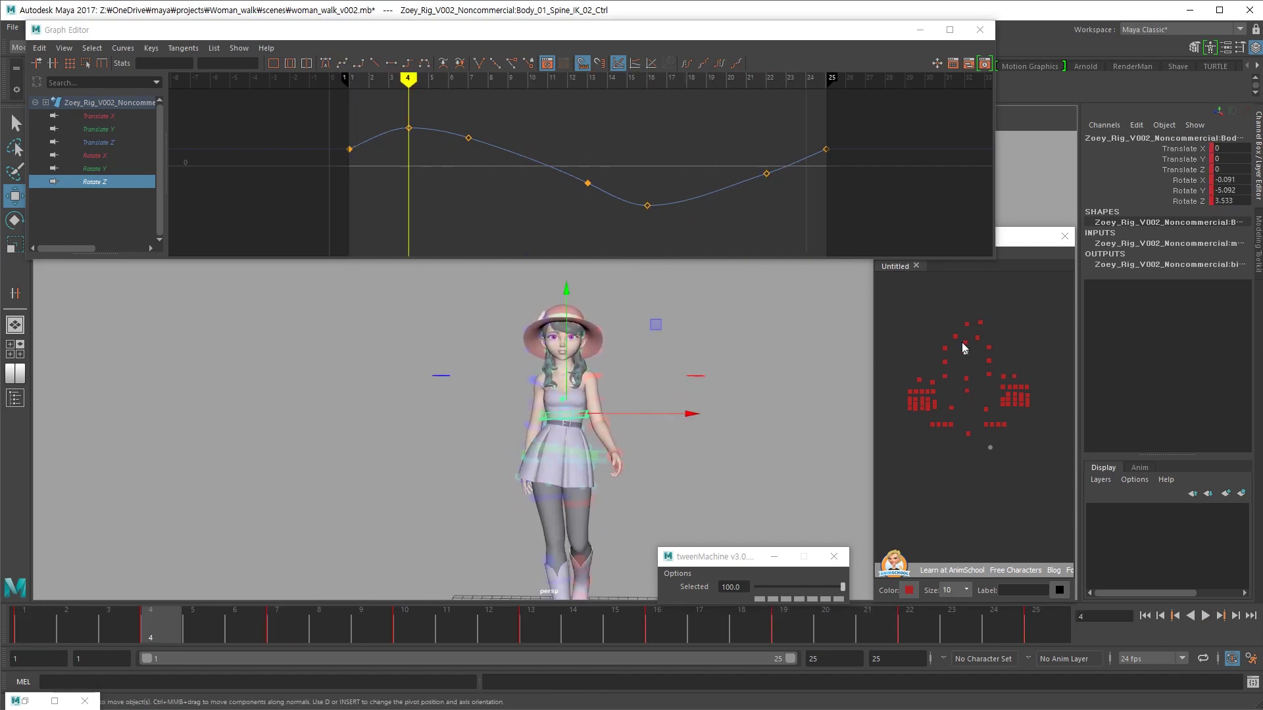
# - Select the head and neck control at frame 6 with the Rotate tool active
pyautogui.click(966, 324)
pyautogui.moveTo(197, 644); pyautogui.dragTo(238, 641)
pyautogui.press('e')
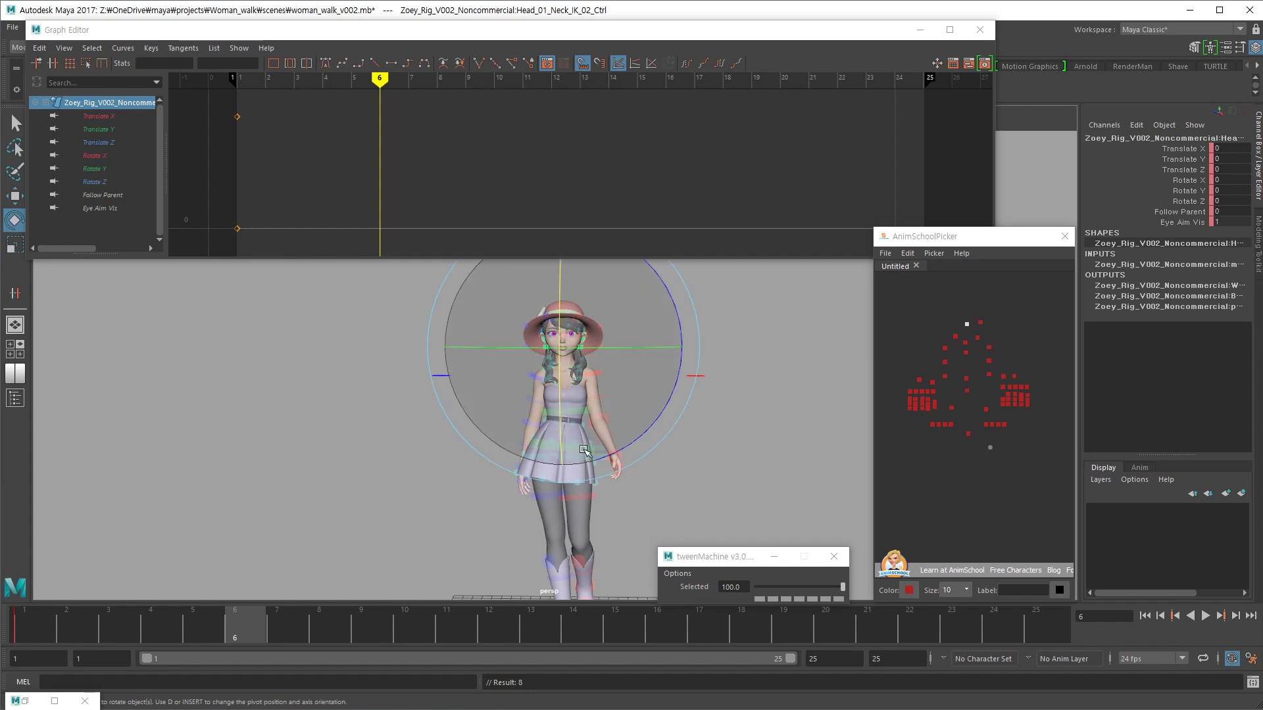
# - Key the head tilt (Rotate Z 2.786) at frame 6 and play back the walk
pyautogui.press('s')
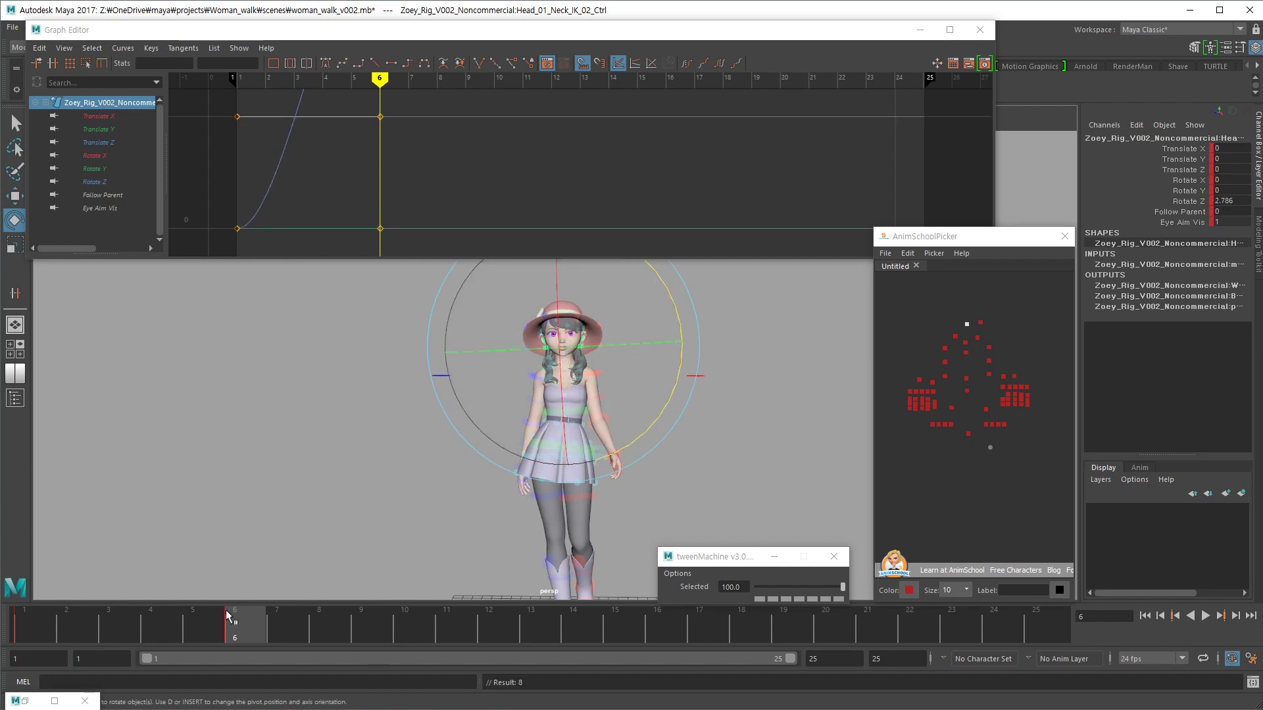
pyautogui.hotkey('alt', 'v')
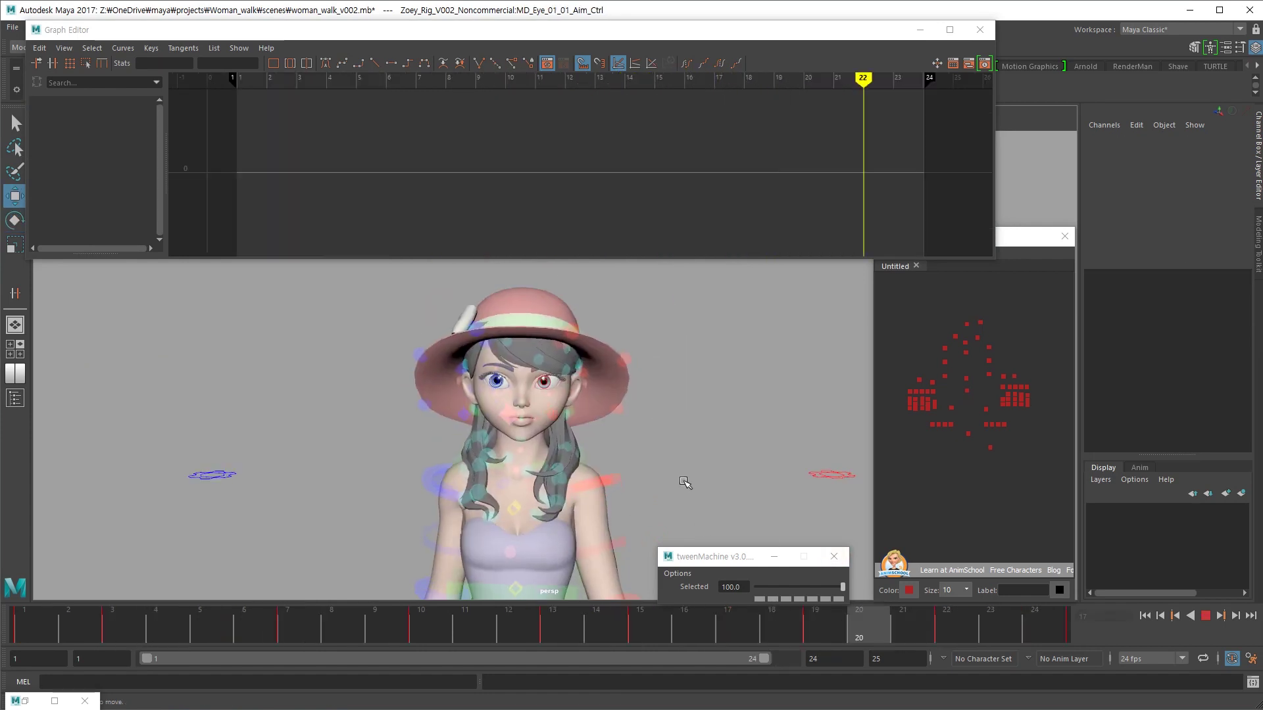
# - Delete all keys on the eye aim control and return to the first frame
pyautogui.click(514, 429)
pyautogui.keyDown('alt'); pyautogui.moveTo(515, 429); pyautogui.dragTo(658, 395); pyautogui.keyUp('alt')
pyautogui.press('a')
pyautogui.keyDown('ctrl'); pyautogui.keyDown('alt'); pyautogui.moveTo(758, 130); pyautogui.dragTo(509, 225); pyautogui.keyUp('alt'); pyautogui.keyUp('ctrl')
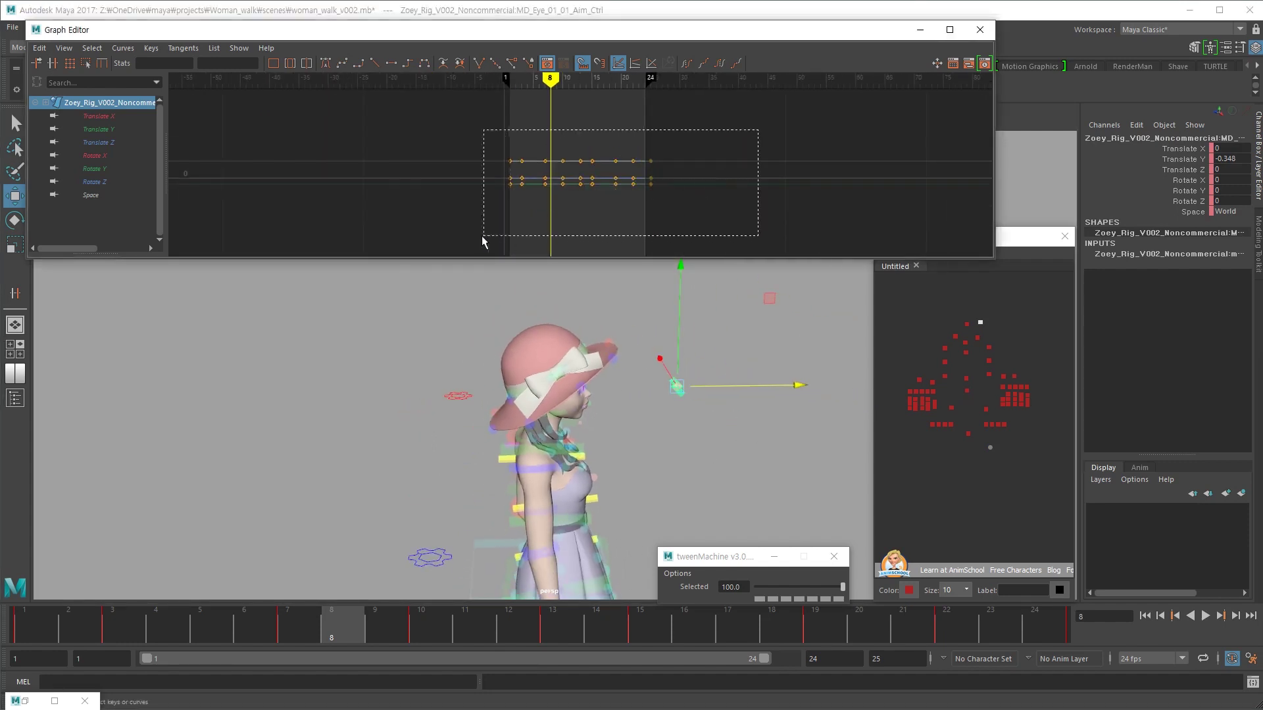
pyautogui.press('Delete')
pyautogui.scroll(-3, 688, 369)
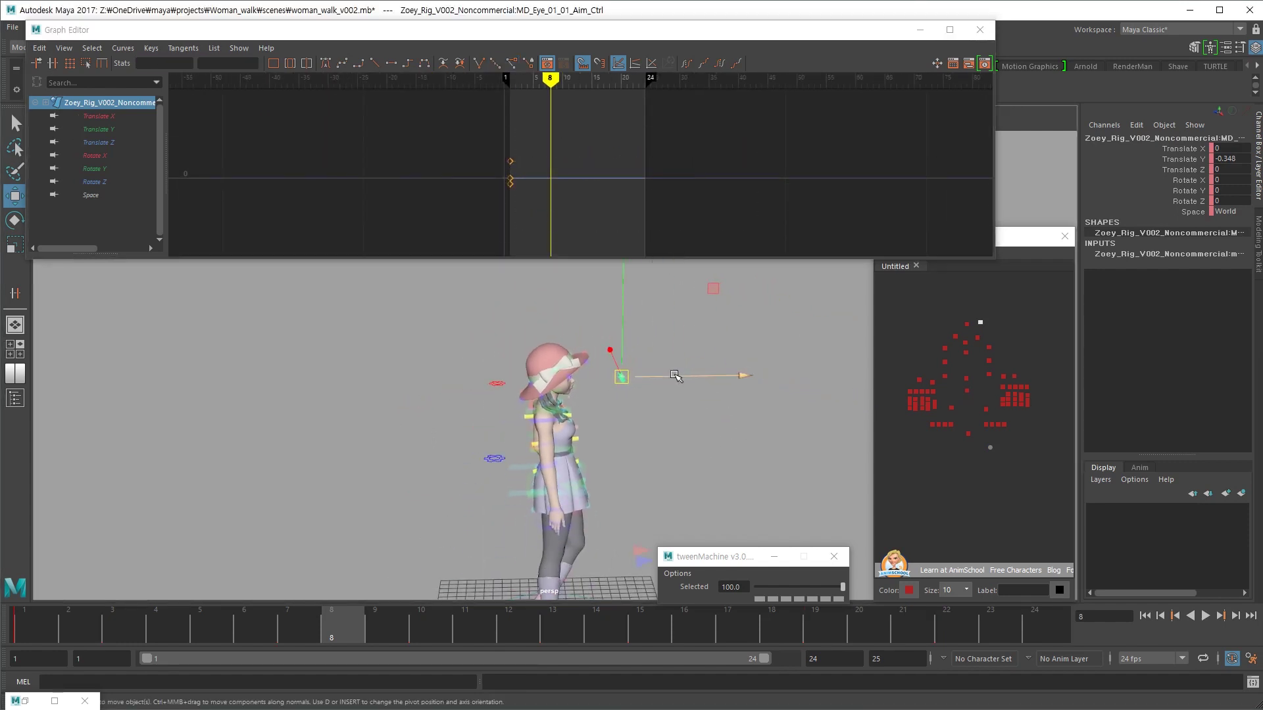
pyautogui.hotkey('alt', 'shift', 'v')
# - Stop playback and inspect the hip spine control's curves at frame 6
pyautogui.moveTo(745, 405)
pyautogui.keyDown('alt'); pyautogui.mouseDown()
pyautogui.moveTo(639, 395)
pyautogui.moveTo(623, 429)
pyautogui.mouseUp(); pyautogui.keyUp('alt')
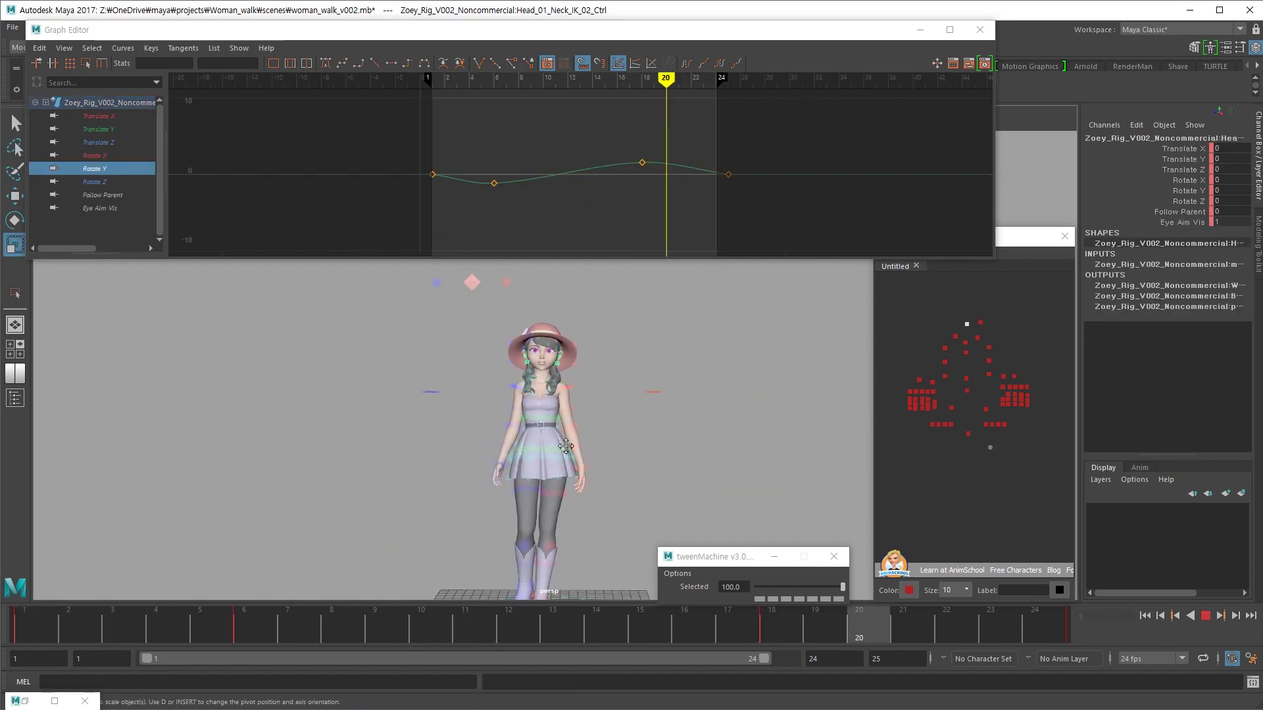
pyautogui.press('Escape')
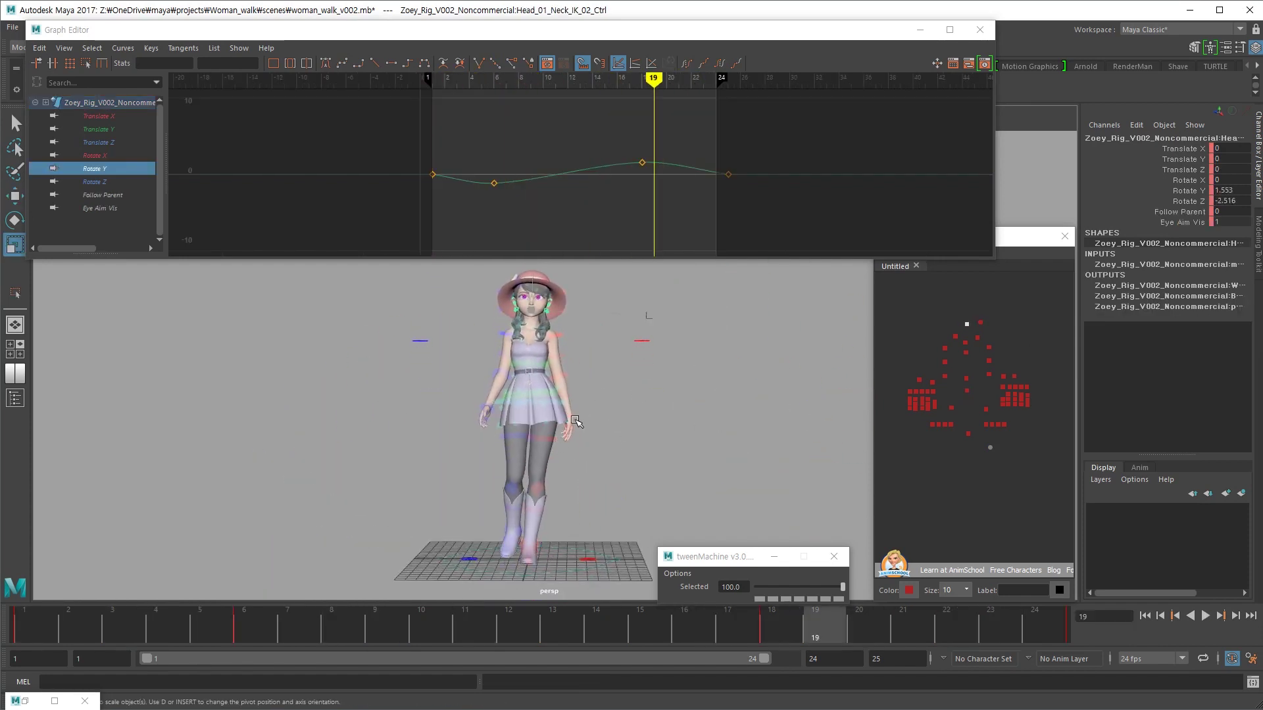
pyautogui.press('w')
pyautogui.click(555, 393)
pyautogui.click(555, 395)
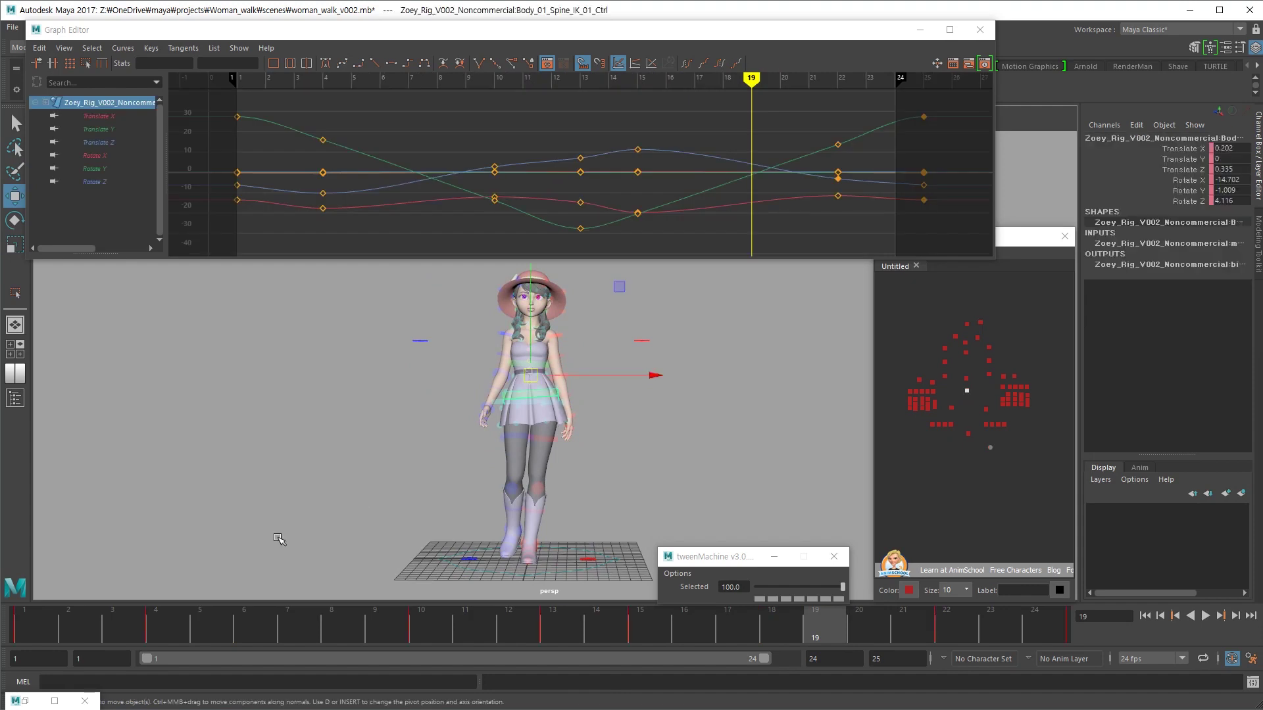
pyautogui.moveTo(113, 625); pyautogui.dragTo(244, 625)
pyautogui.scroll(5, 467, 316)
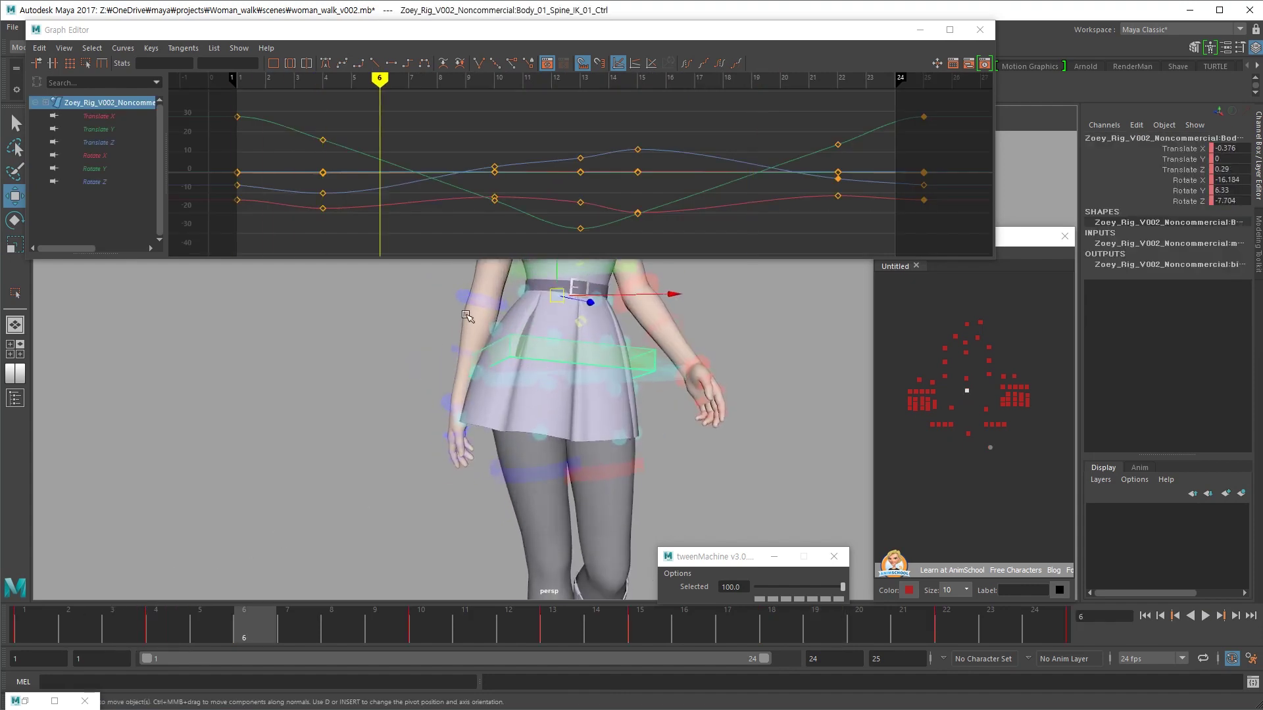
# - Step through the right elbow FK control's keys, then bring up the Keyframe MP walk reference
pyautogui.click(467, 316)
pyautogui.scroll(-5, 467, 317)
pyautogui.scroll(3, 538, 419)
pyautogui.press('.')
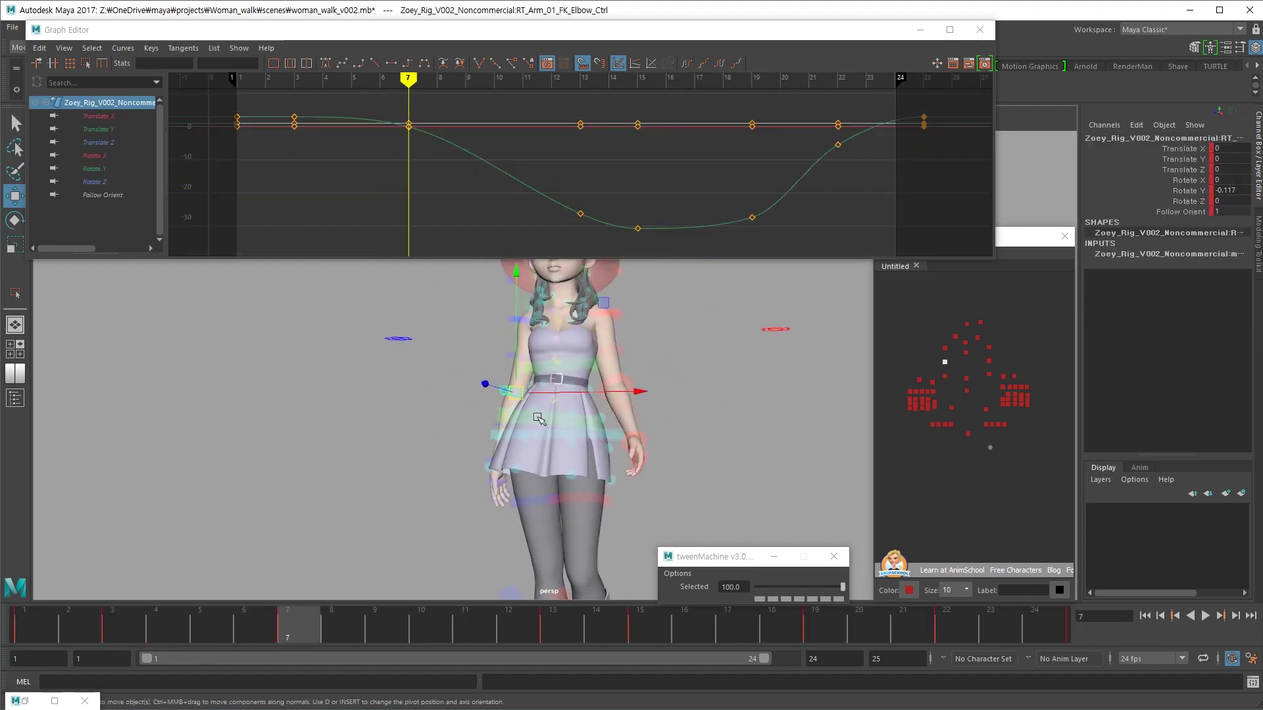
pyautogui.scroll(-3, 538, 419)
pyautogui.press('e')
pyautogui.hotkey('ctrl', 'z')
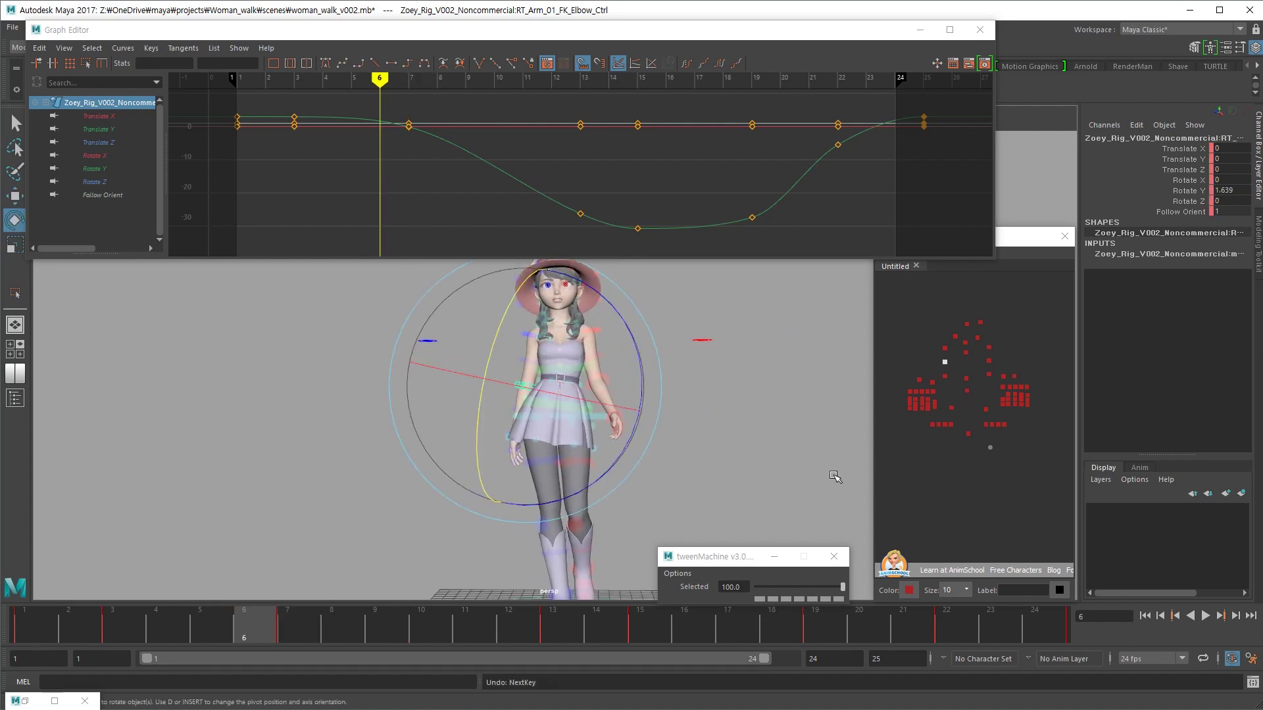
pyautogui.press('.')
pyautogui.hotkey('ctrl', 'z')
pyautogui.hotkey('ctrl', 'z')
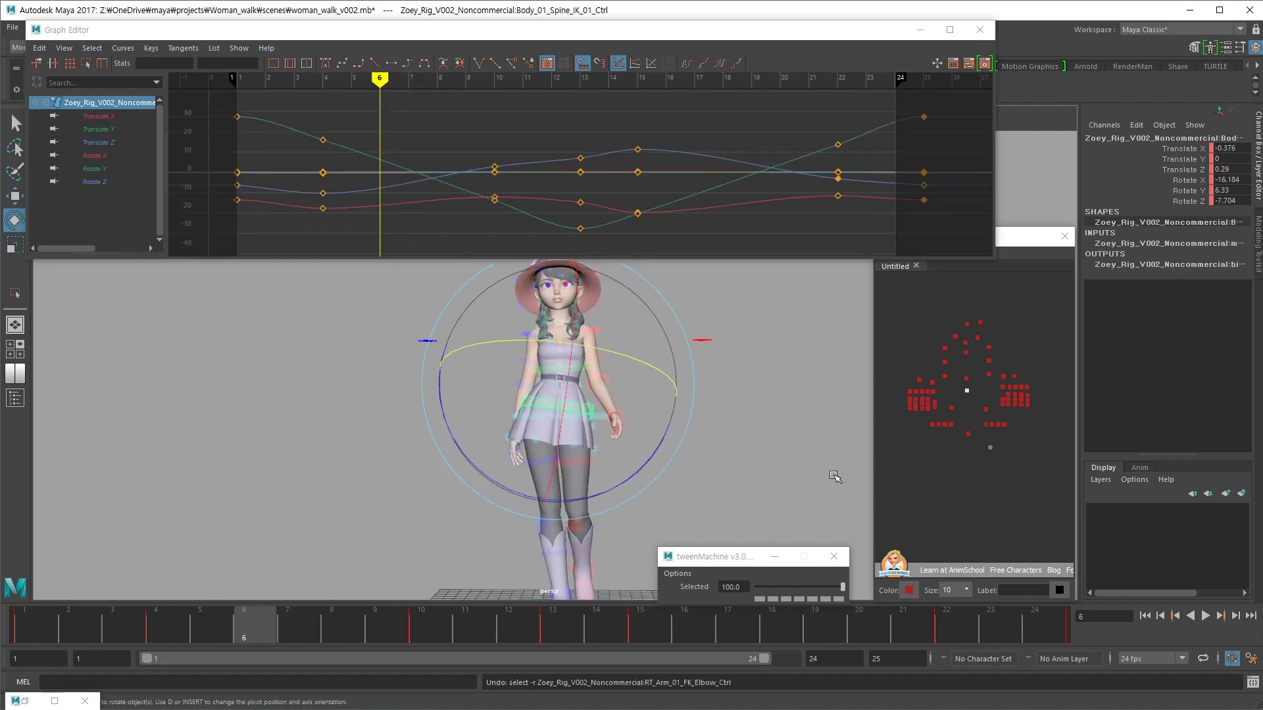
pyautogui.hotkey('alt', 'Tab')
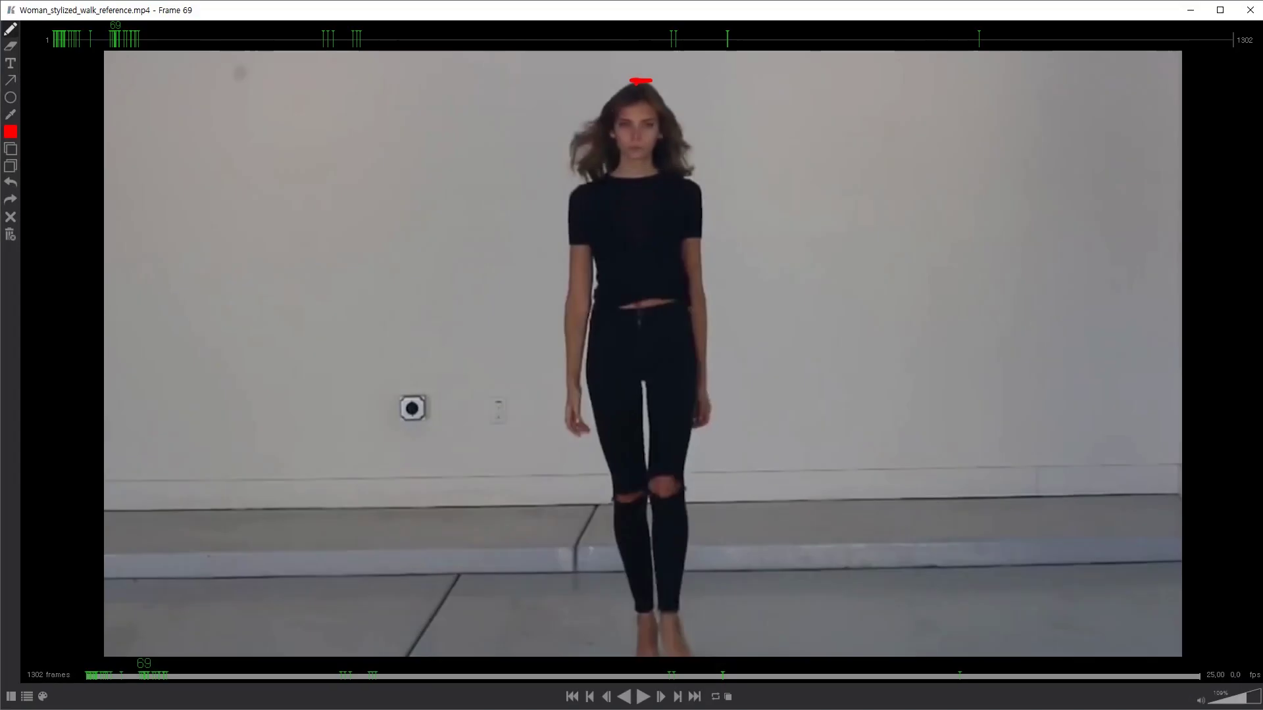
# - Frame-step through the runway, white-wall and park walk clips to study arm swing
pyautogui.moveTo(121, 40); pyautogui.dragTo(92, 40)
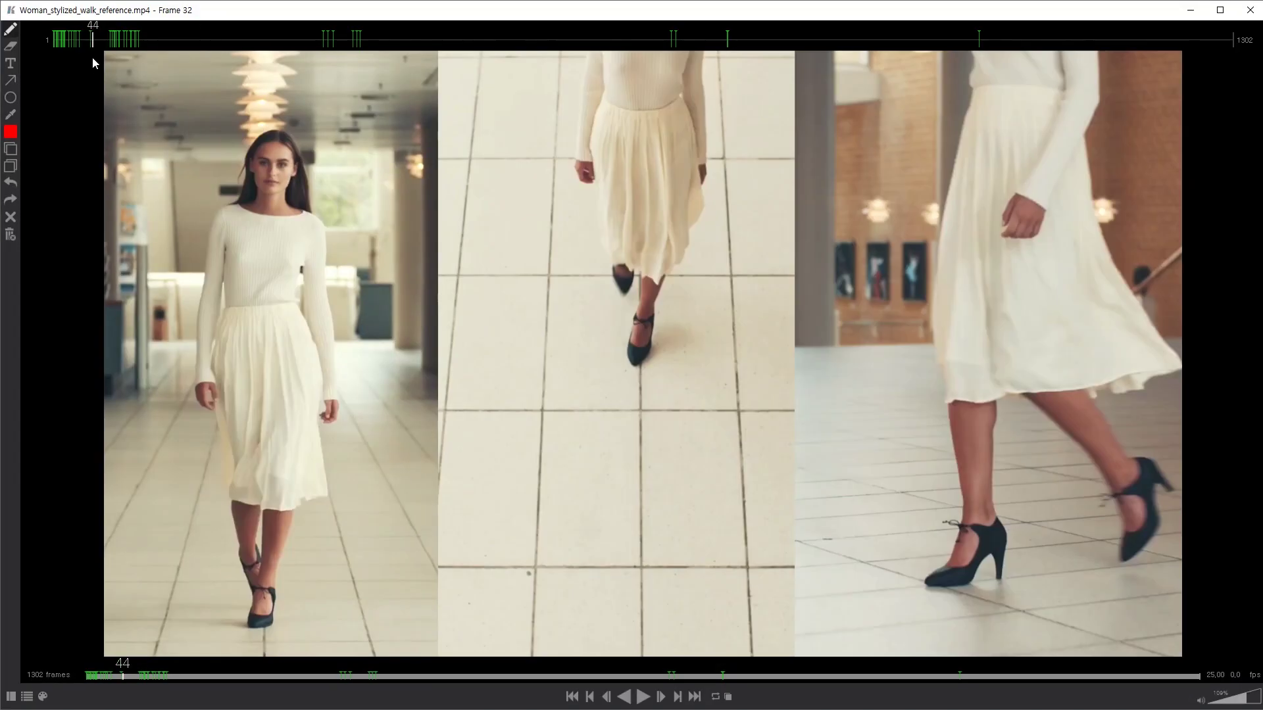
pyautogui.press('Right')
pyautogui.press('Right')
pyautogui.press('Right')
pyautogui.press('Right')
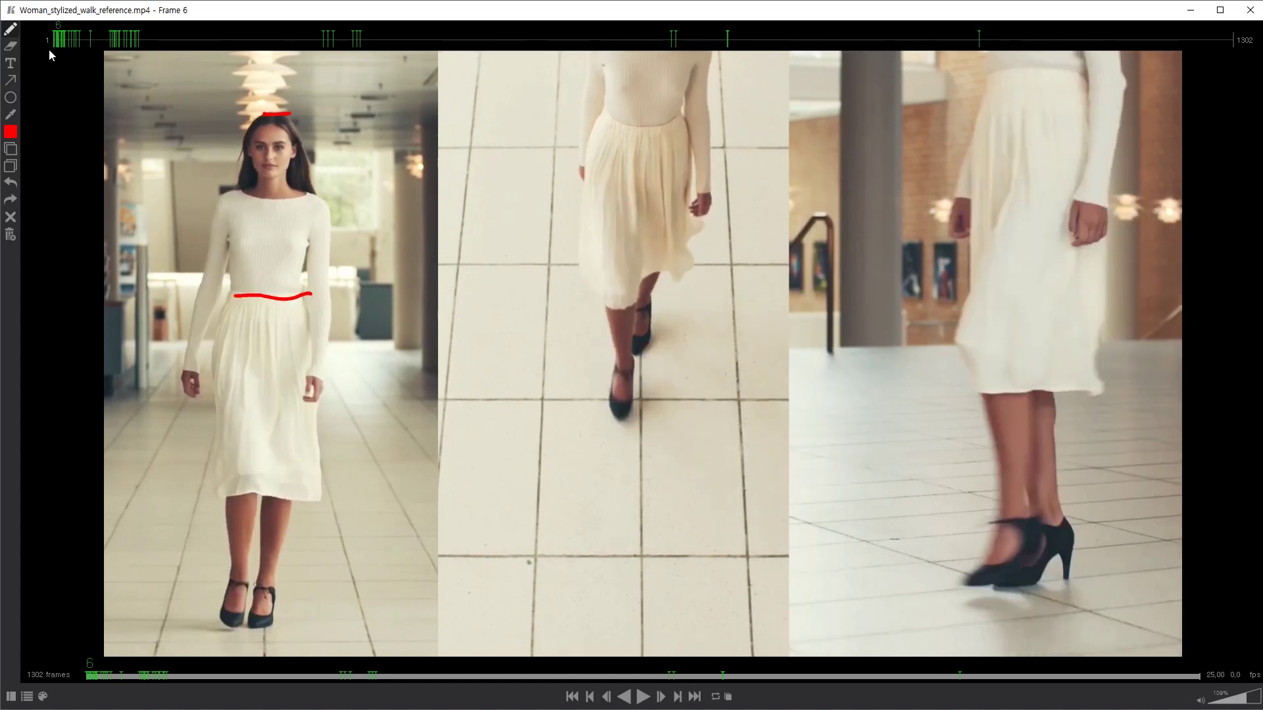
pyautogui.press('Up')
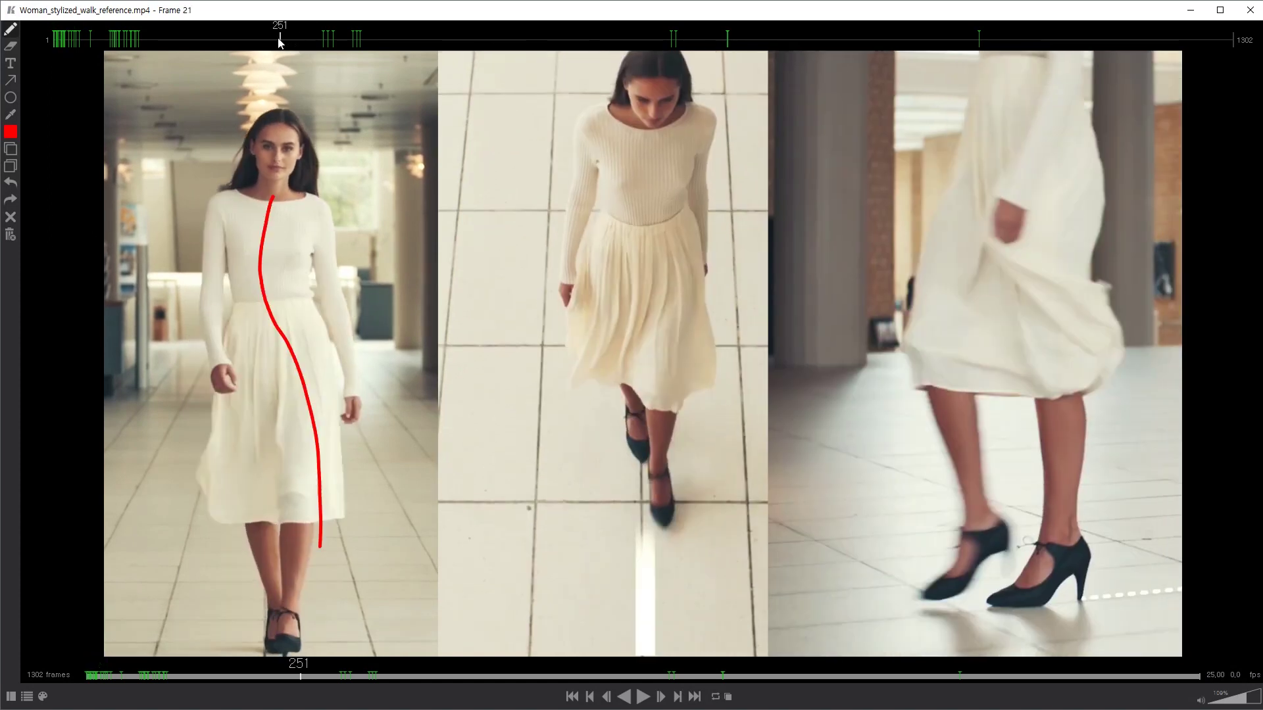
pyautogui.moveTo(206, 44); pyautogui.dragTo(127, 58)
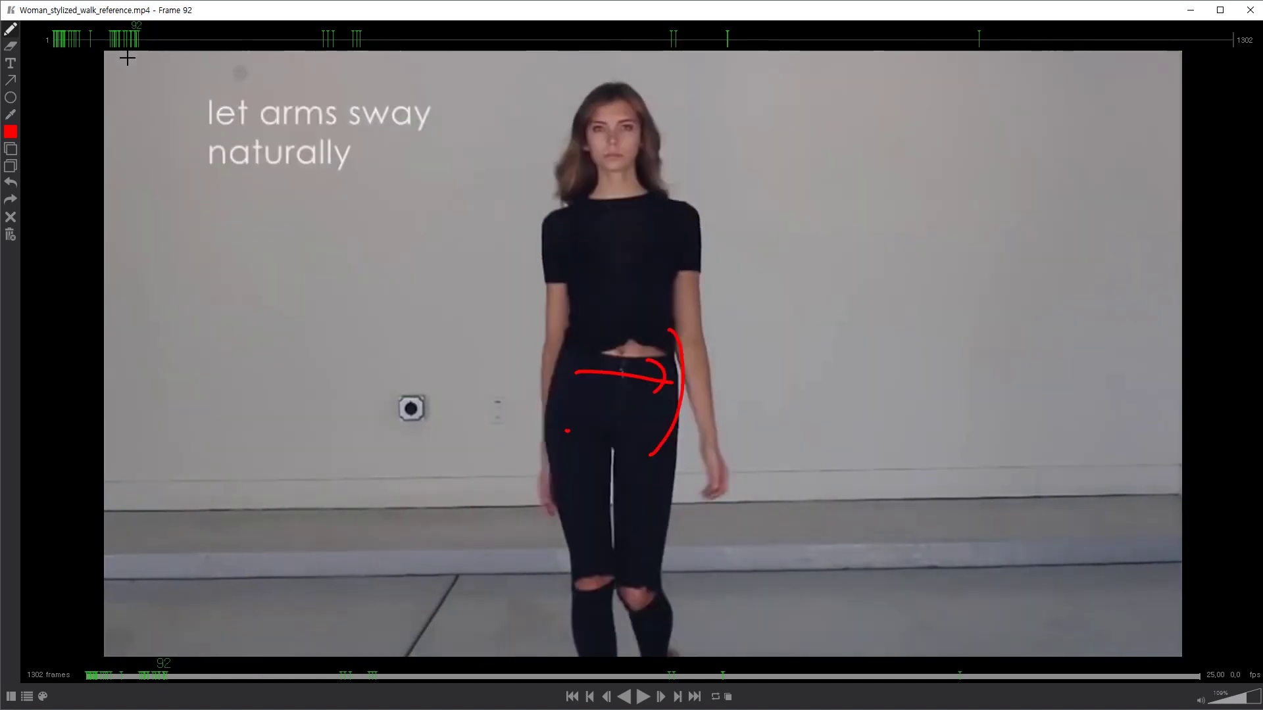
pyautogui.press('Right')
pyautogui.press('Right')
pyautogui.press('Right')
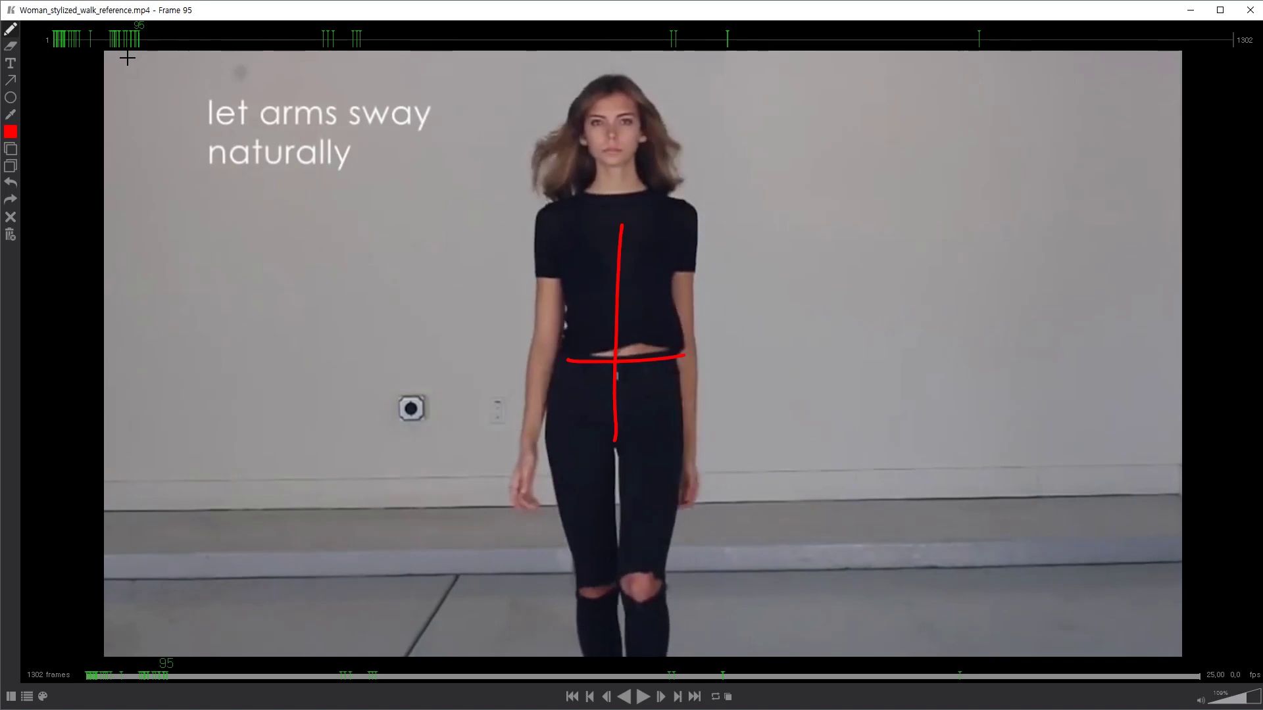
pyautogui.press('Right')
pyautogui.press('Left')
pyautogui.press('Right')
pyautogui.press('Right')
pyautogui.press('Right')
pyautogui.press('Right')
pyautogui.press('Right')
pyautogui.press('Right')
pyautogui.press('Right')
pyautogui.press('Right')
pyautogui.press('Right')
pyautogui.press('Right')
pyautogui.press('Right')
pyautogui.press('Right')
pyautogui.press('Right')
pyautogui.press('Right')
pyautogui.press('Right')
pyautogui.press('Right')
pyautogui.press('Right')
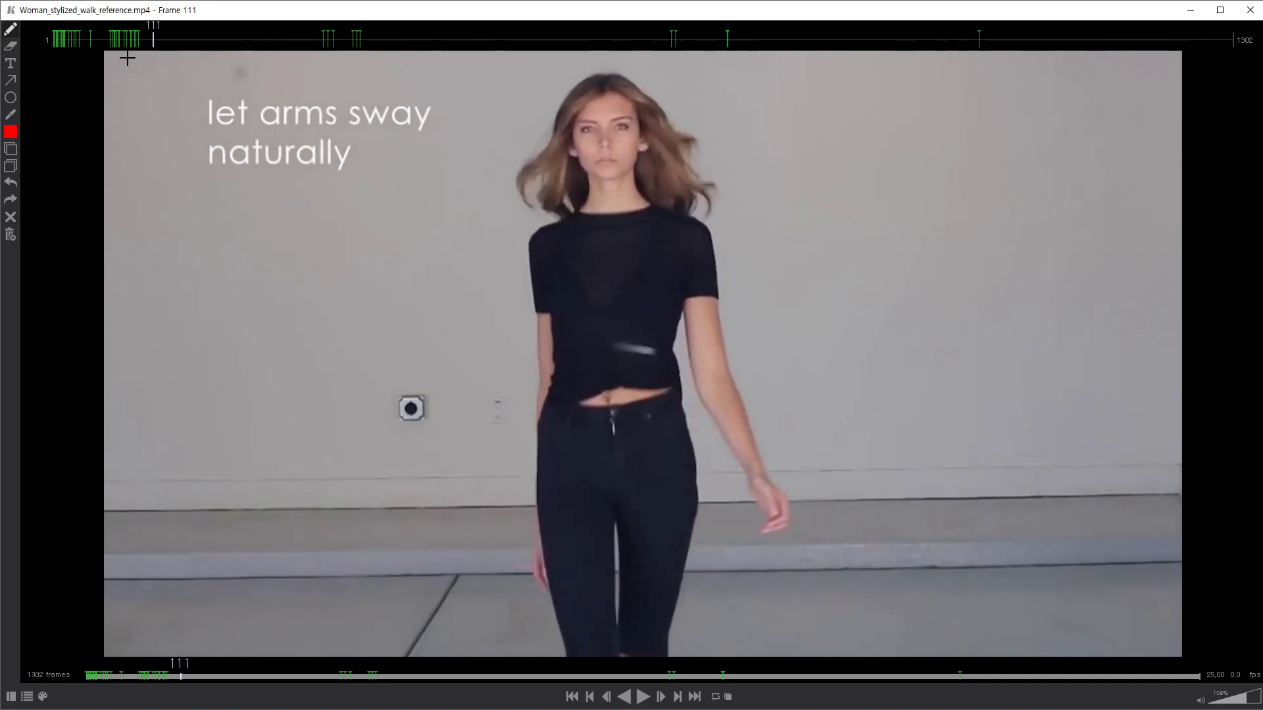
pyautogui.press('Right')
pyautogui.moveTo(878, 50); pyautogui.dragTo(758, 64)
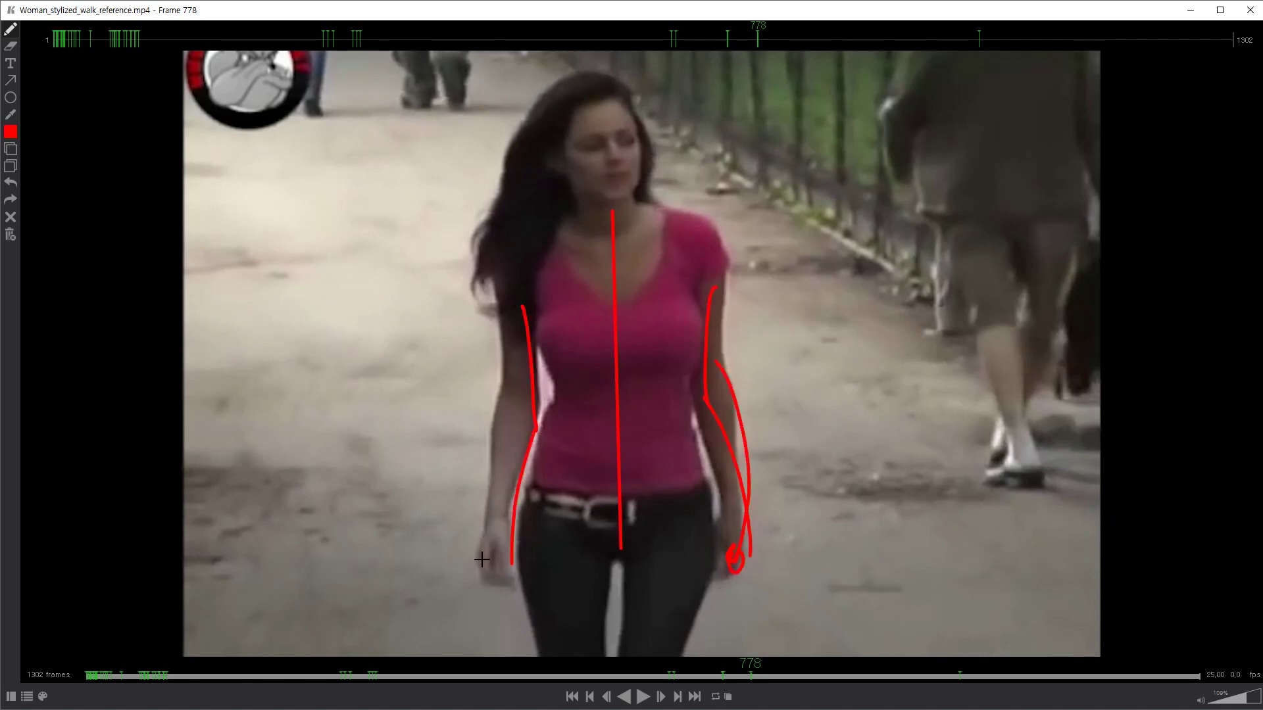
pyautogui.moveTo(760, 38); pyautogui.dragTo(772, 42)
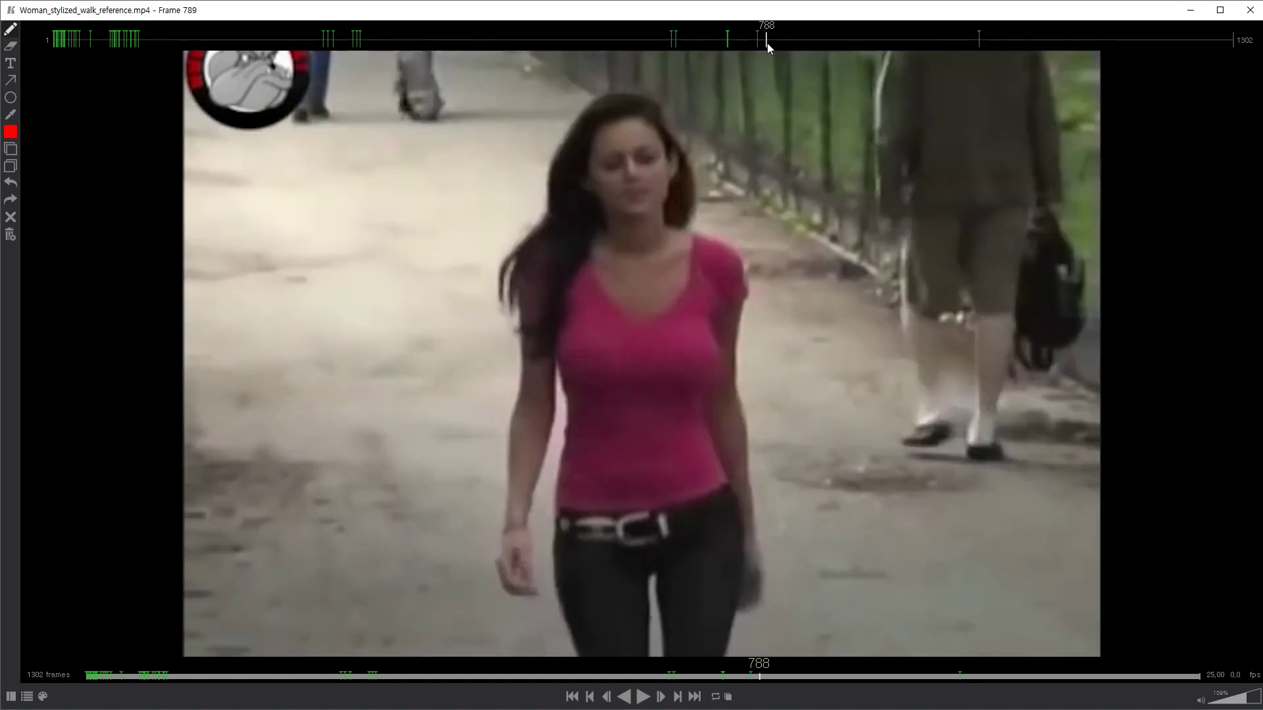
# - Play Maya's walk with the right shoulder FK control selected to compare against the reference
pyautogui.click(1195, 15)
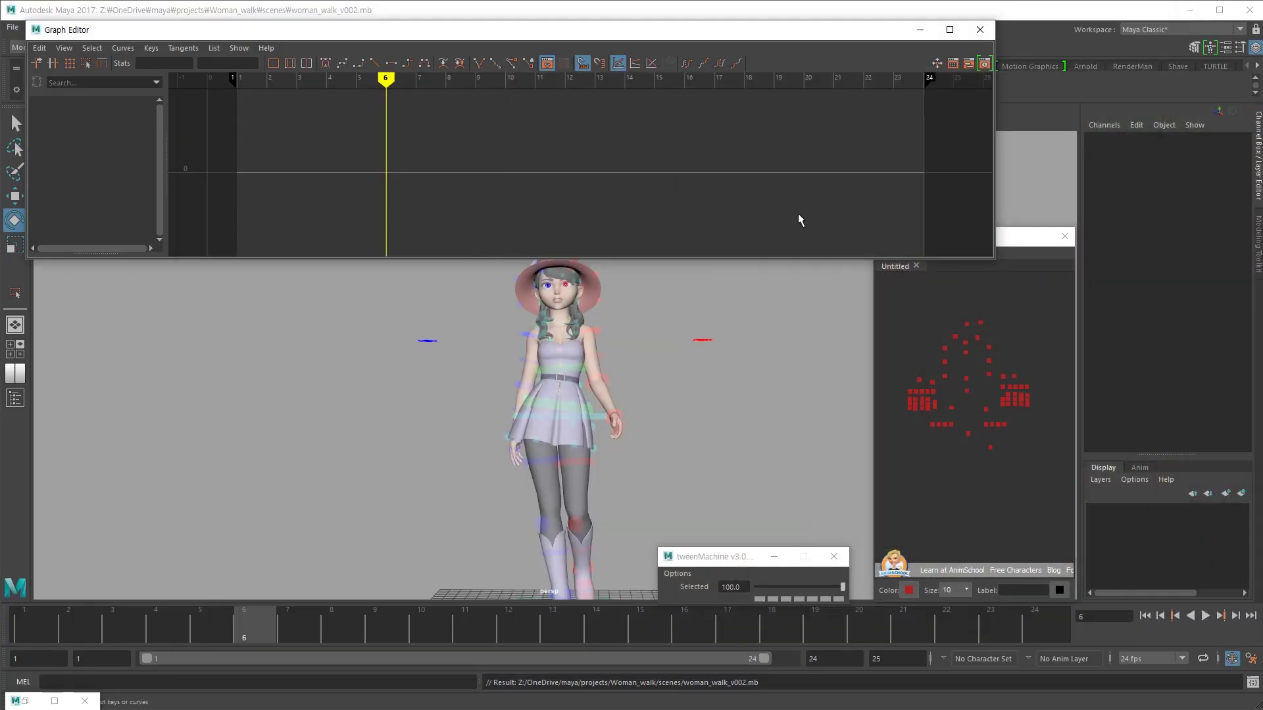
pyautogui.click(946, 349)
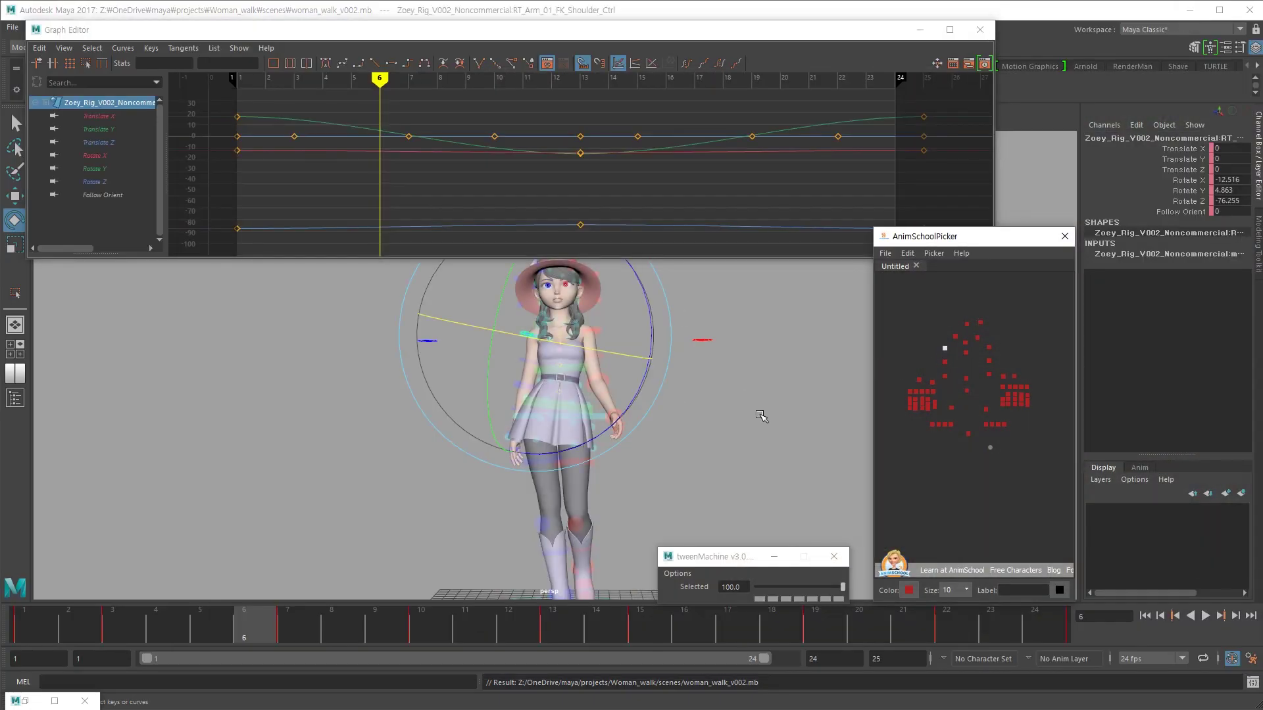
pyautogui.hotkey('alt', 'v')
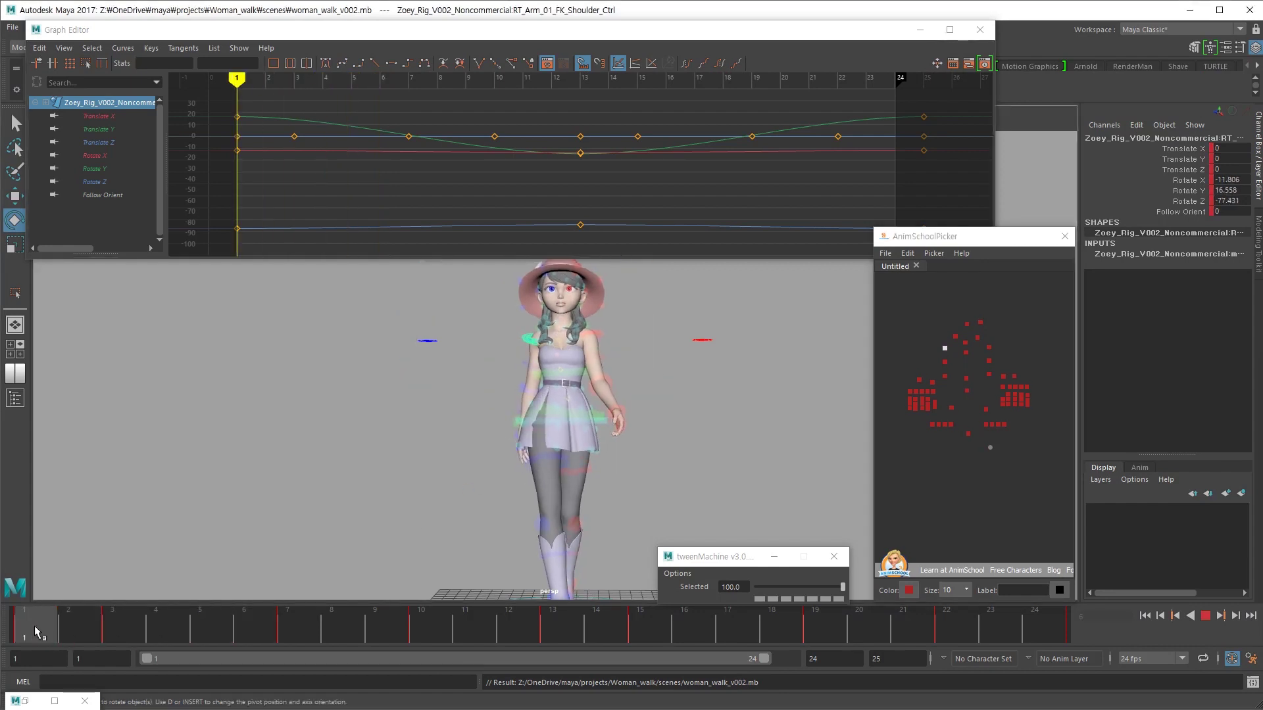
pyautogui.hotkey('alt', 'Tab')
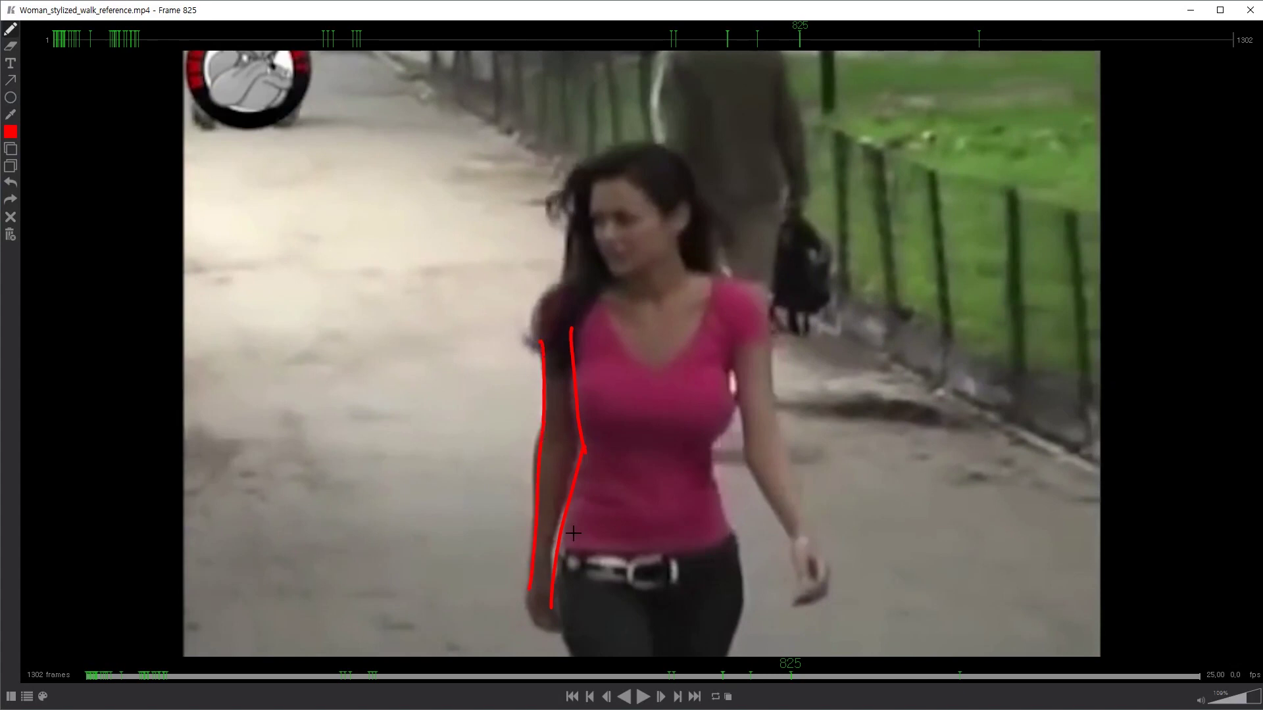
pyautogui.click(1196, 15)
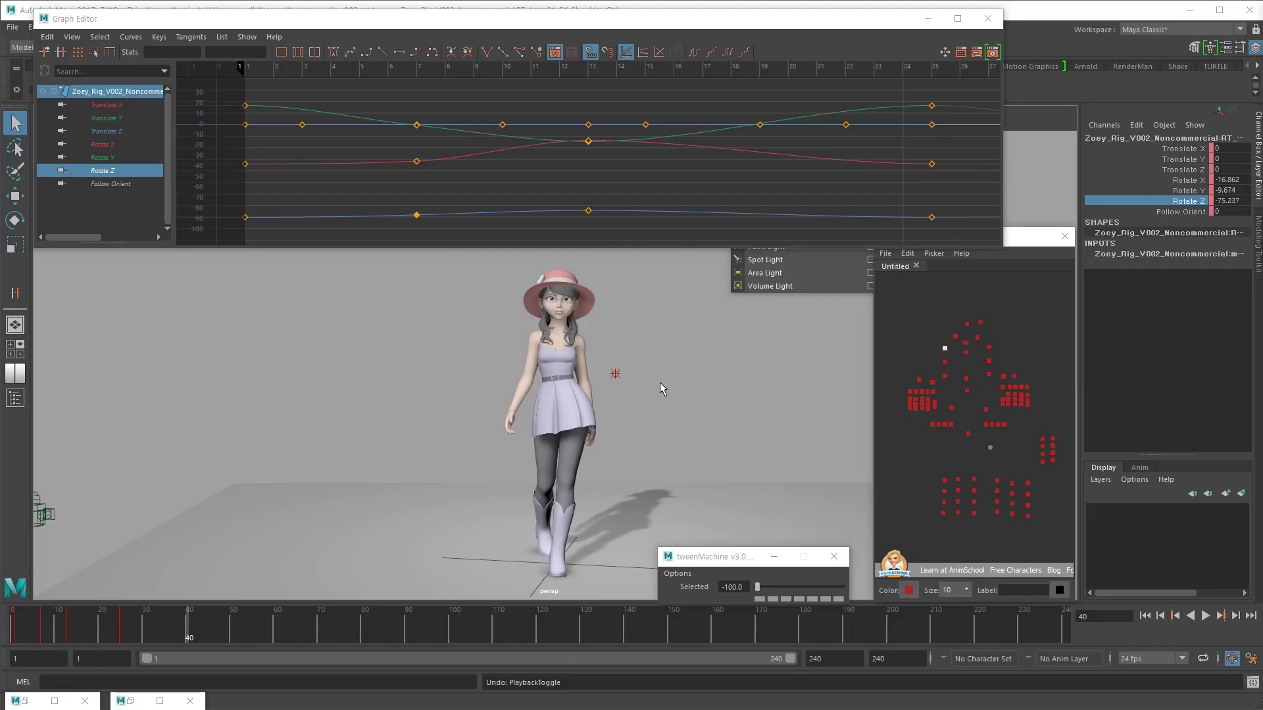
# - Play the walk in Maya and stop it around frame 108
pyautogui.hotkey('alt', 'v')
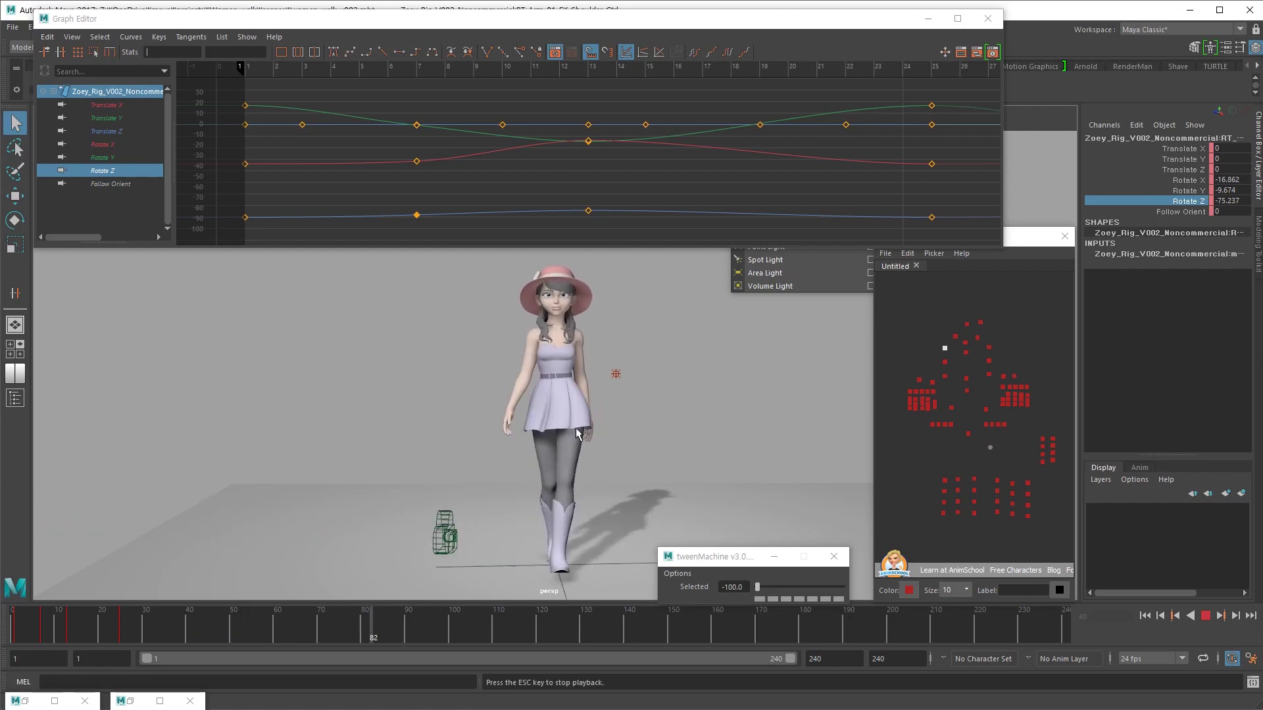
pyautogui.press('Escape')
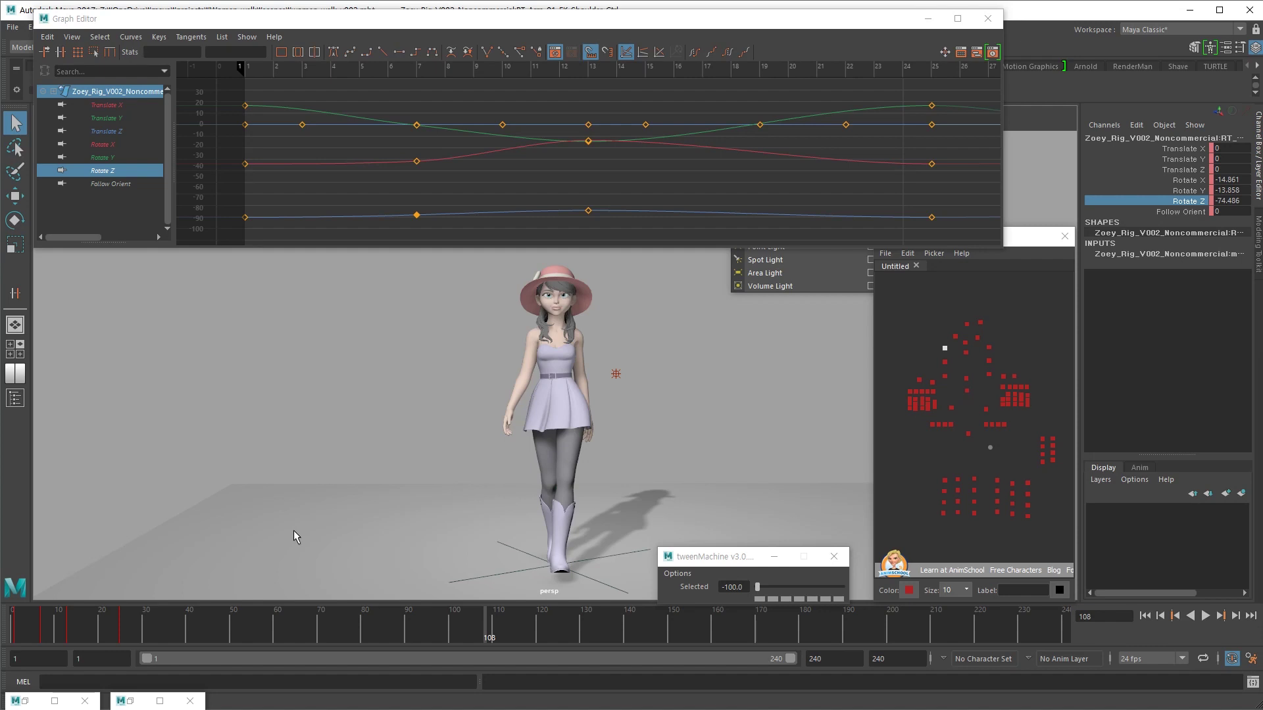
# - Raise the right arm control's Rotate X keys toward zero
pyautogui.hotkey('shift', 'z')
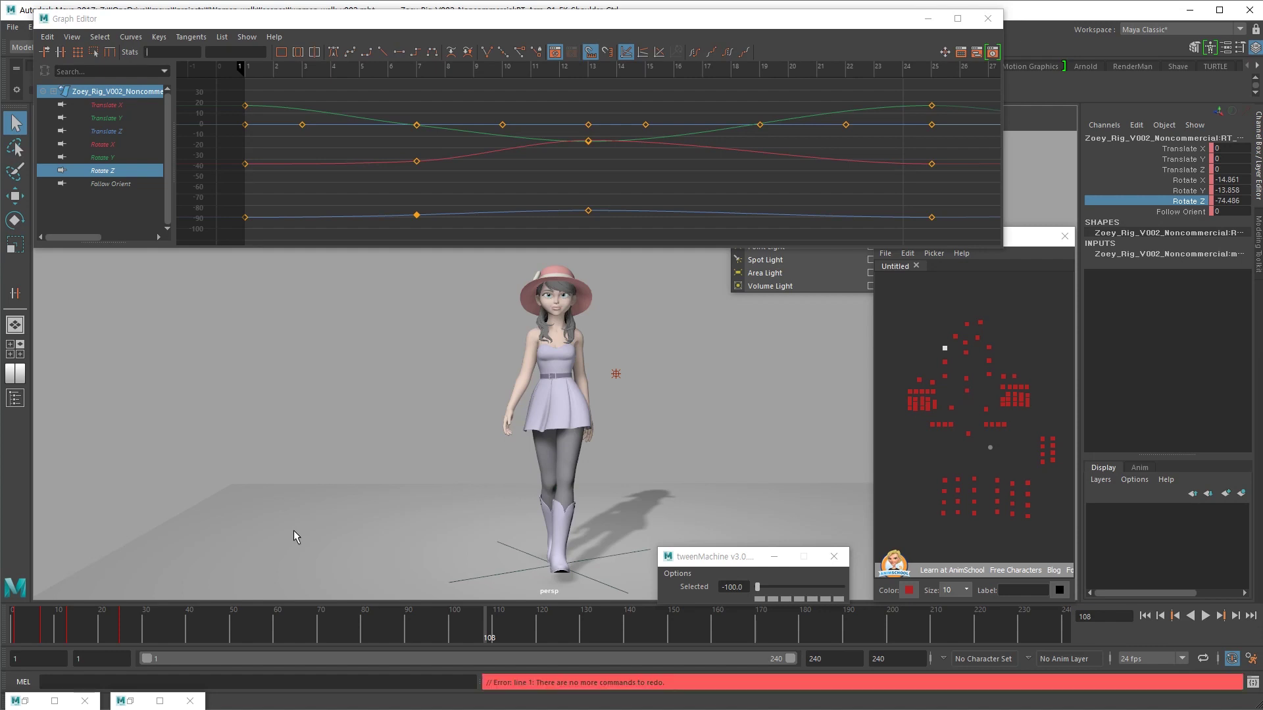
pyautogui.click(946, 347)
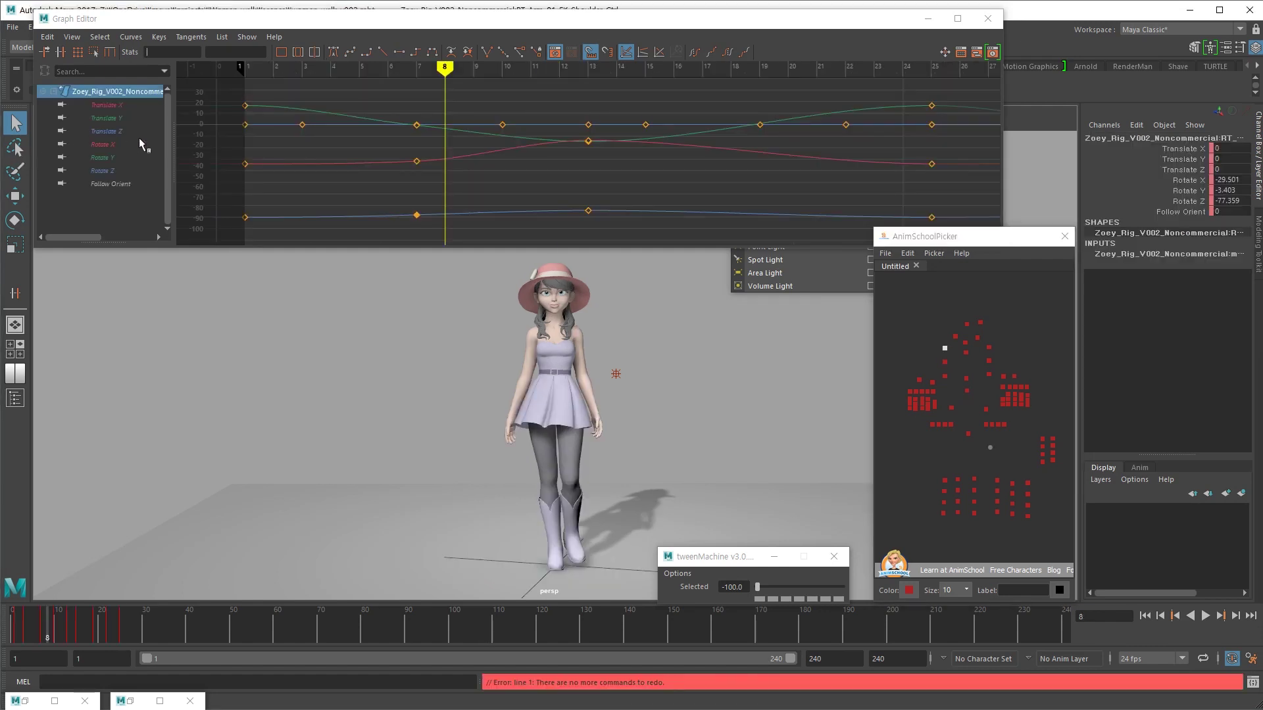
pyautogui.click(140, 143)
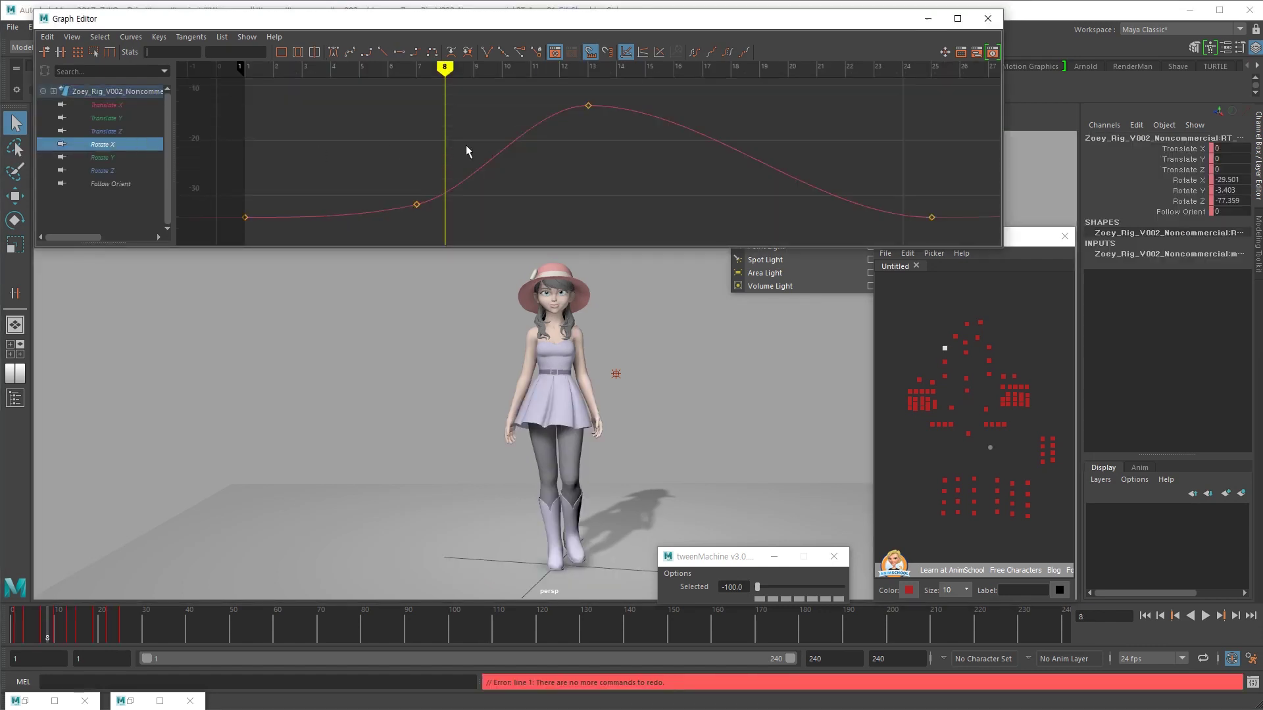
pyautogui.scroll(-3, 559, 165)
pyautogui.scroll(-2, 559, 165)
pyautogui.moveTo(517, 109); pyautogui.dragTo(661, 187)
pyautogui.moveTo(661, 187); pyautogui.dragTo(561, 155, button='middle')
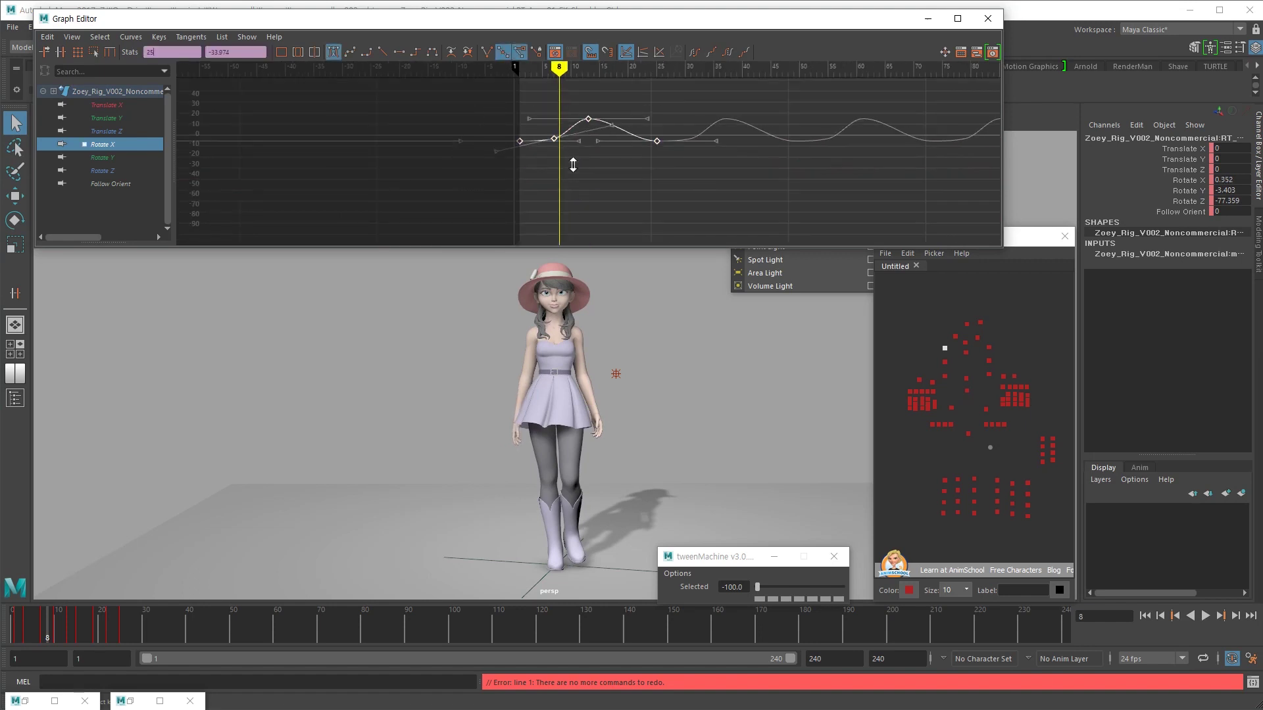
# - Move the left arm control's Rotate X keys upward and check the pose at a later frame
pyautogui.click(989, 347)
pyautogui.click(127, 150)
pyautogui.moveTo(404, 104); pyautogui.dragTo(575, 173)
pyautogui.press('f')
pyautogui.scroll(-3, 654, 204)
pyautogui.moveTo(655, 204)
pyautogui.mouseDown(button='middle')
pyautogui.moveTo(601, 107)
pyautogui.moveTo(585, 106)
pyautogui.mouseUp(button='middle')
pyautogui.moveTo(136, 624); pyautogui.dragTo(98, 623)
# - Set the right arm control's Rotate Z key value to 7
pyautogui.click(945, 362)
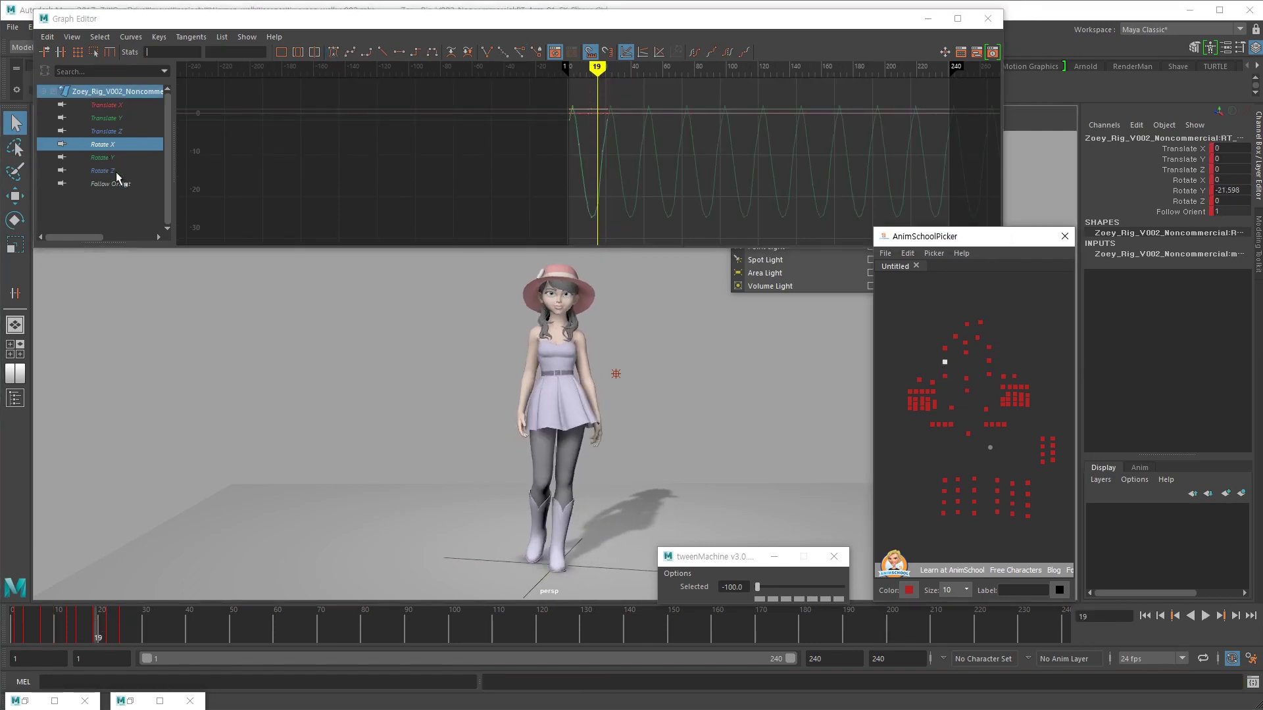
pyautogui.click(102, 171)
pyautogui.click(235, 52)
pyautogui.write('7')
pyautogui.press('Return')
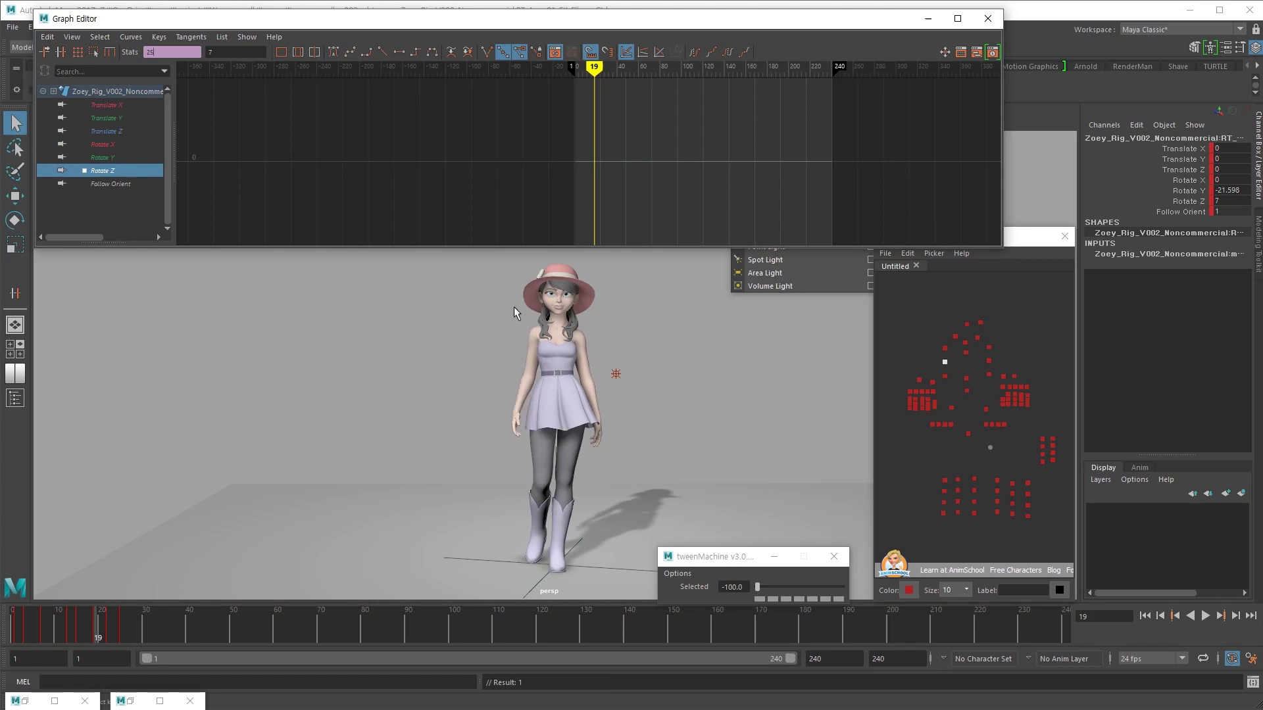
# - Set the left arm control's frame-25 Rotate Z key to 7
pyautogui.click(988, 360)
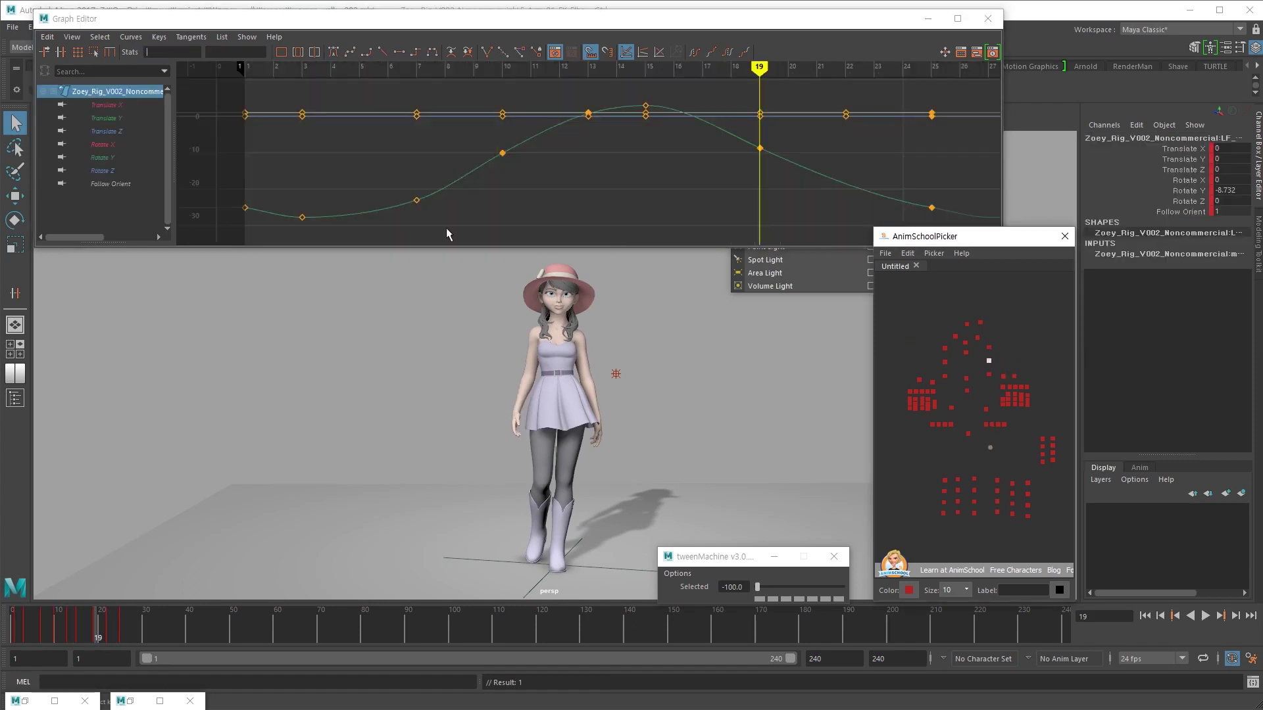
pyautogui.click(135, 131)
pyautogui.click(120, 168)
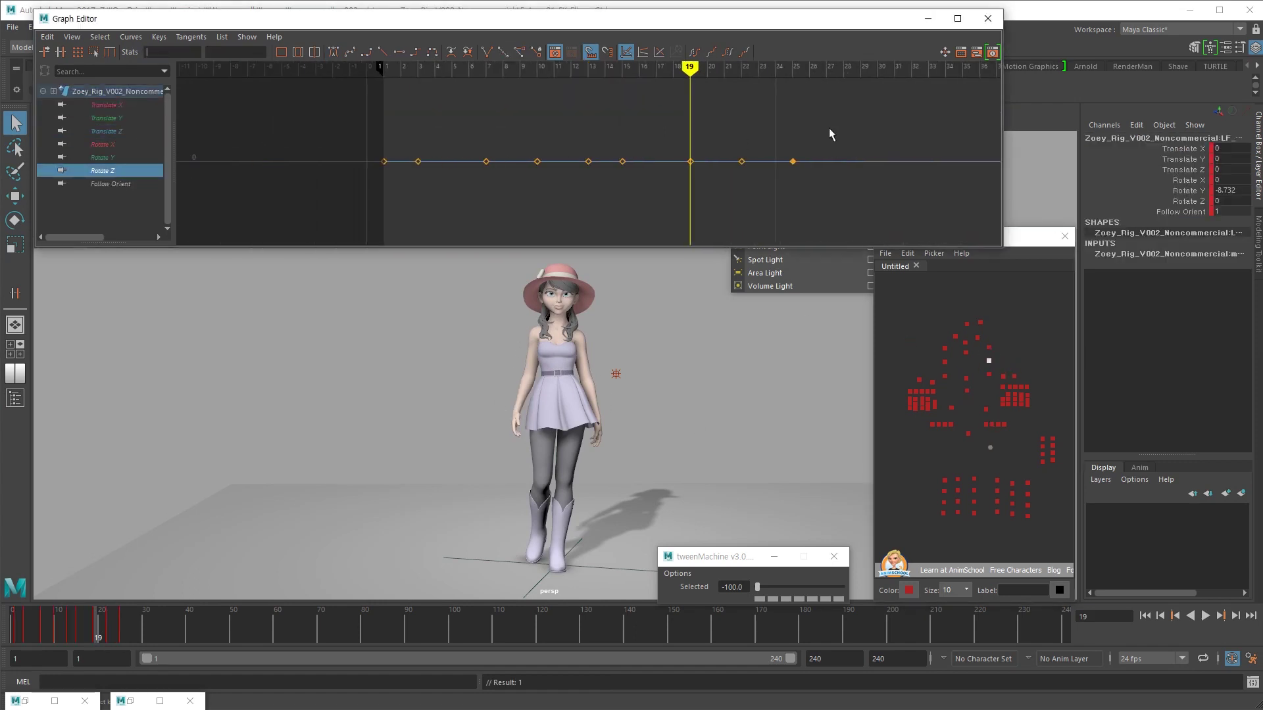
pyautogui.click(793, 161)
pyautogui.click(220, 52)
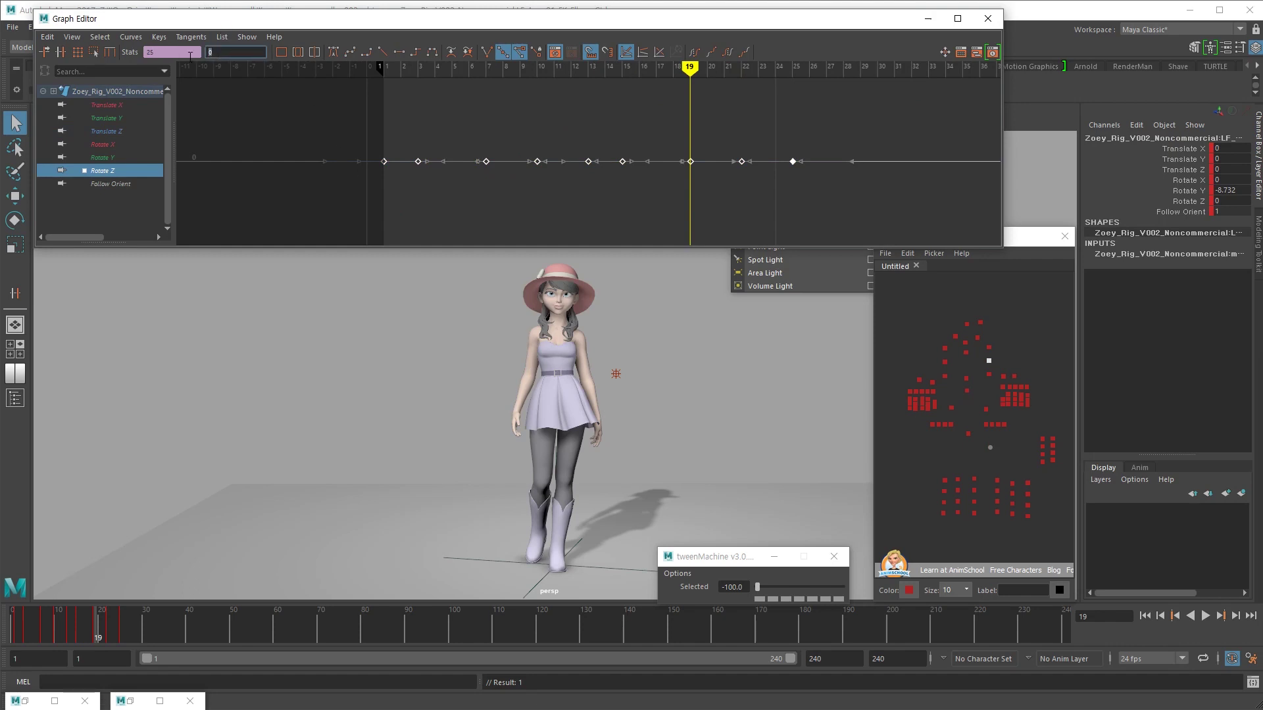
pyautogui.write('7')
pyautogui.press('Return')
# - Play the walk cycle, review the right arm's Rotate Z curve, undo the last edit, and replay
pyautogui.hotkey('alt', 'v')
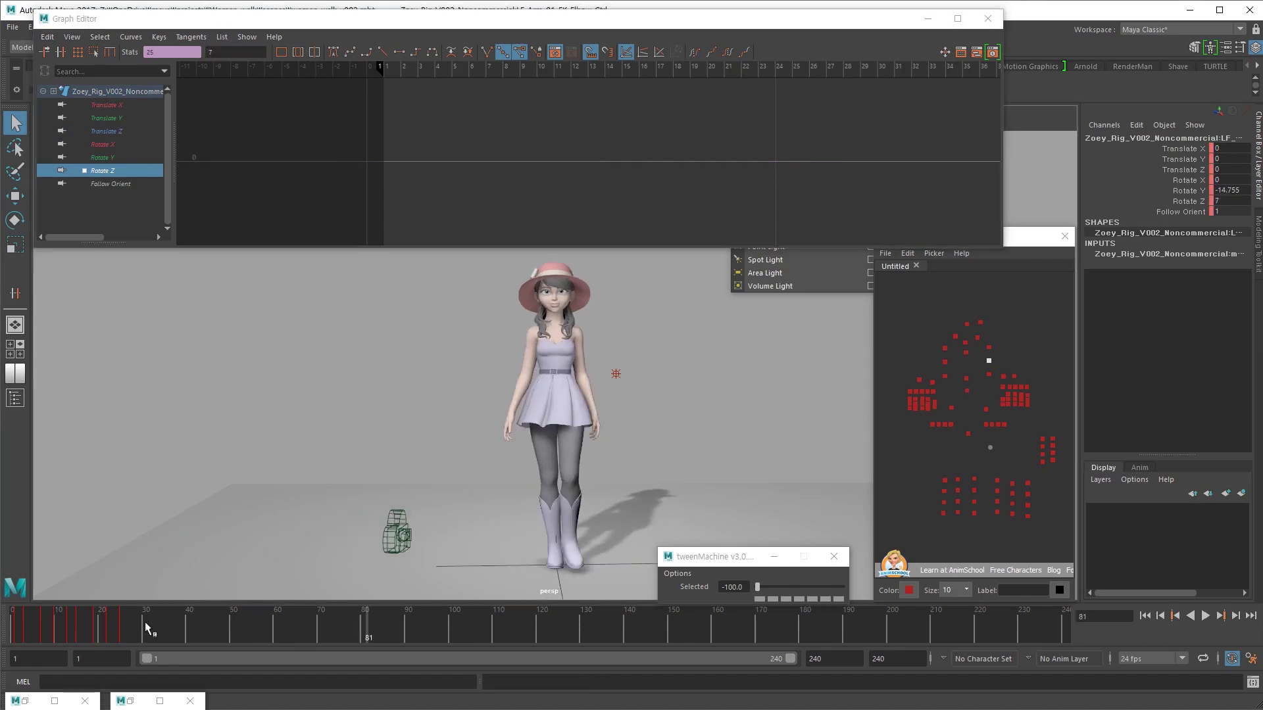
pyautogui.hotkey('alt', 'shift', 'v')
pyautogui.click(945, 348)
pyautogui.click(121, 132)
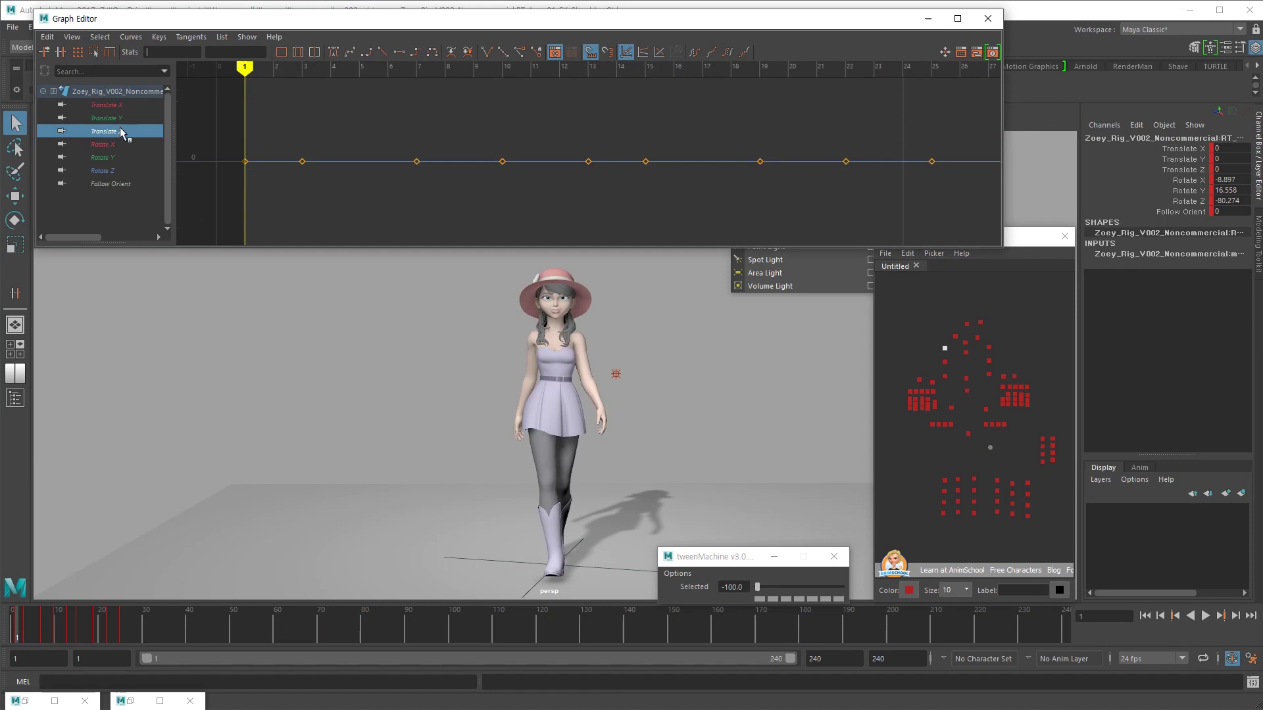
pyautogui.click(121, 171)
pyautogui.hotkey('alt', 'v')
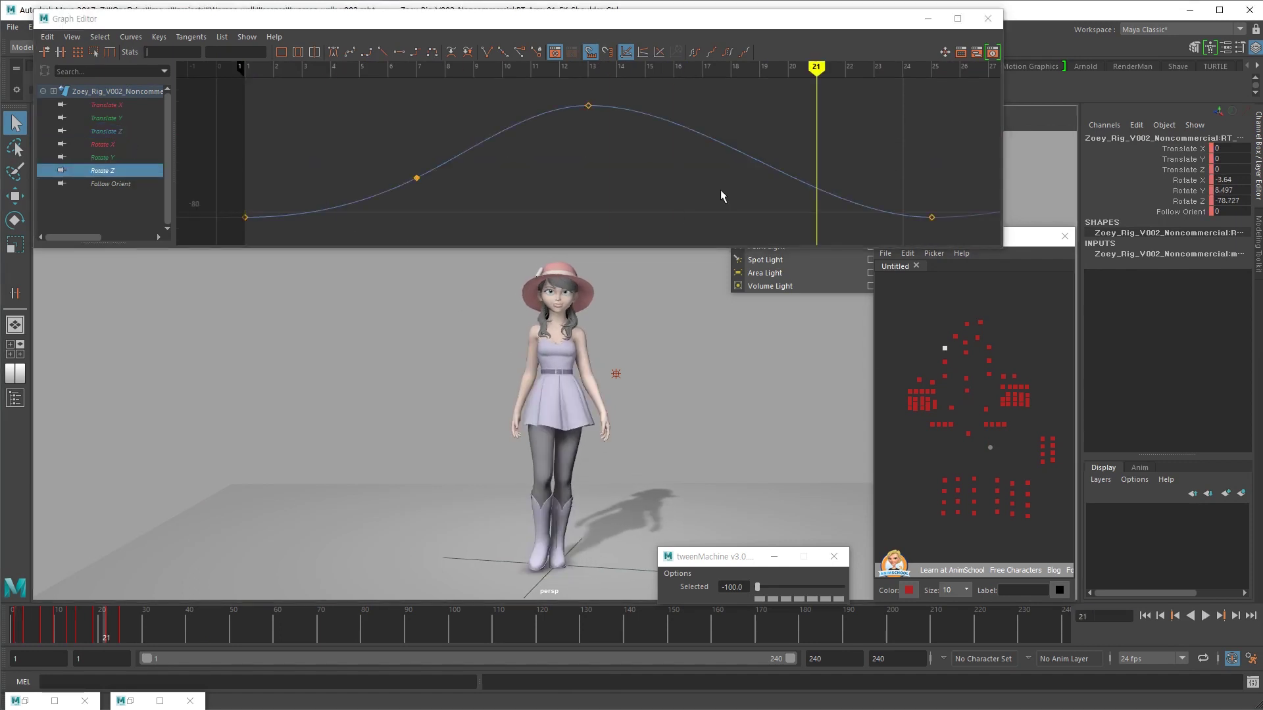
pyautogui.hotkey('ctrl', 'z')
pyautogui.hotkey('alt', 'v')
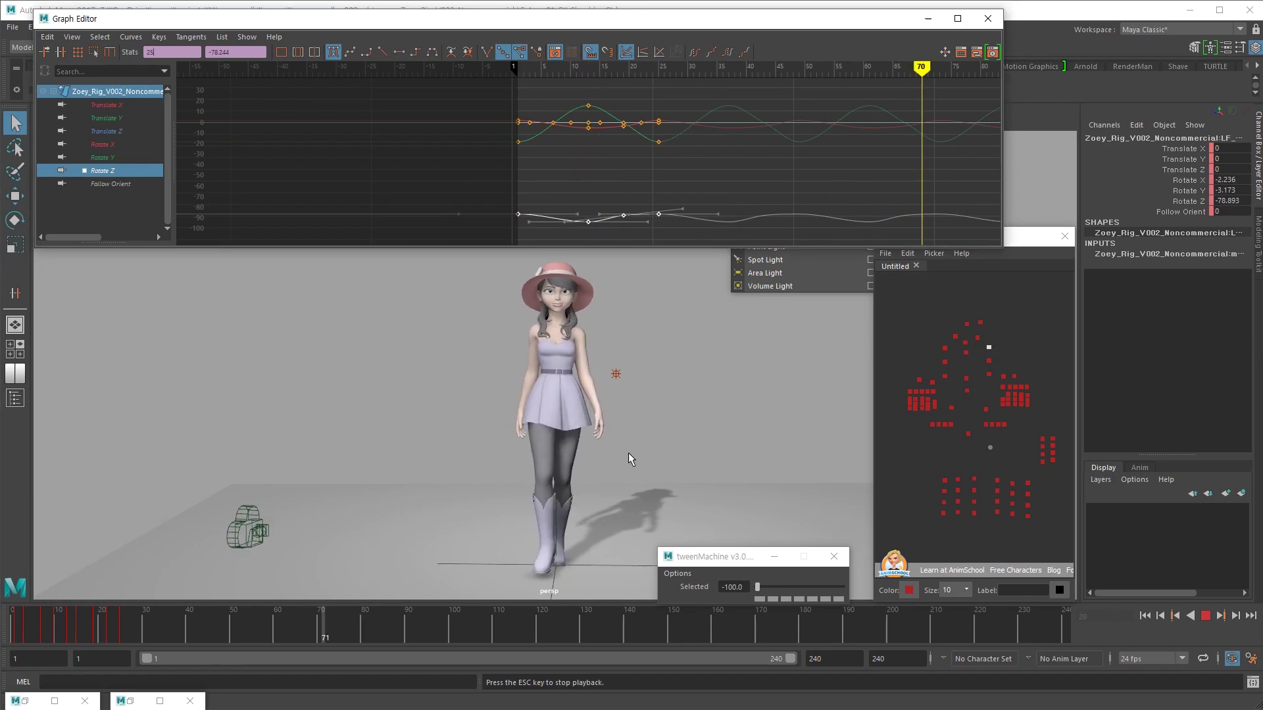